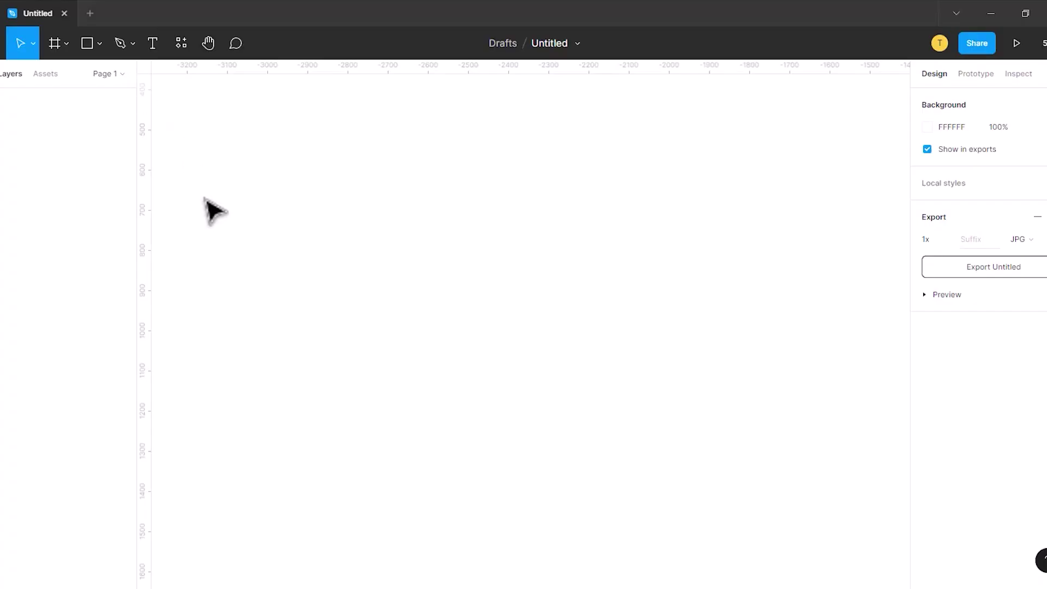
- Add an iPhone 14 frame (390×844) and draw a 135×40 rectangle at its top
{"action": "left_click", "coordinate": [66, 43]}
{"action": "left_click", "coordinate": [49, 75]}
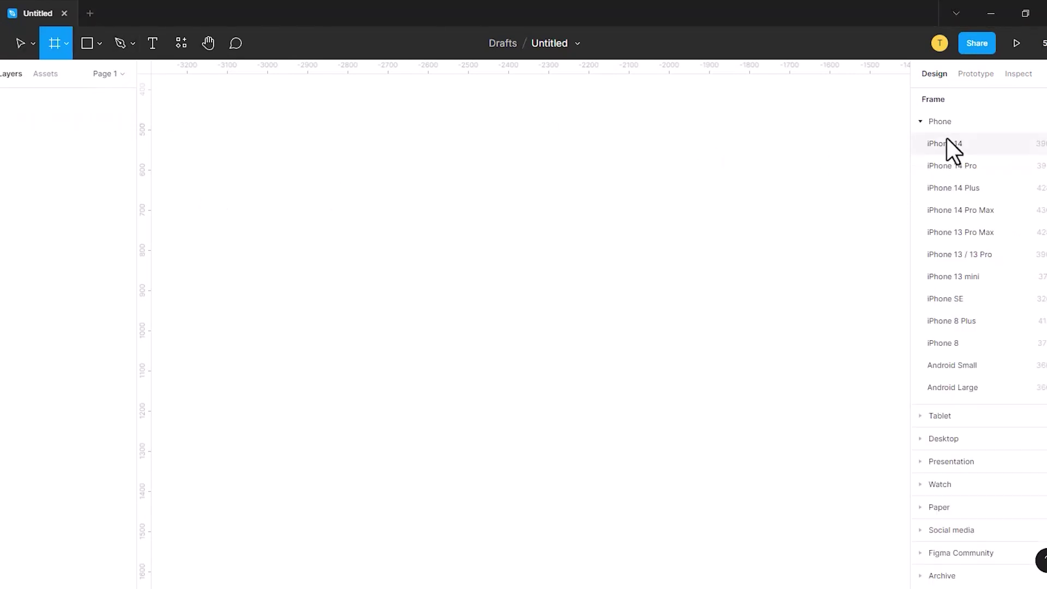
{"action": "left_click", "coordinate": [949, 145]}
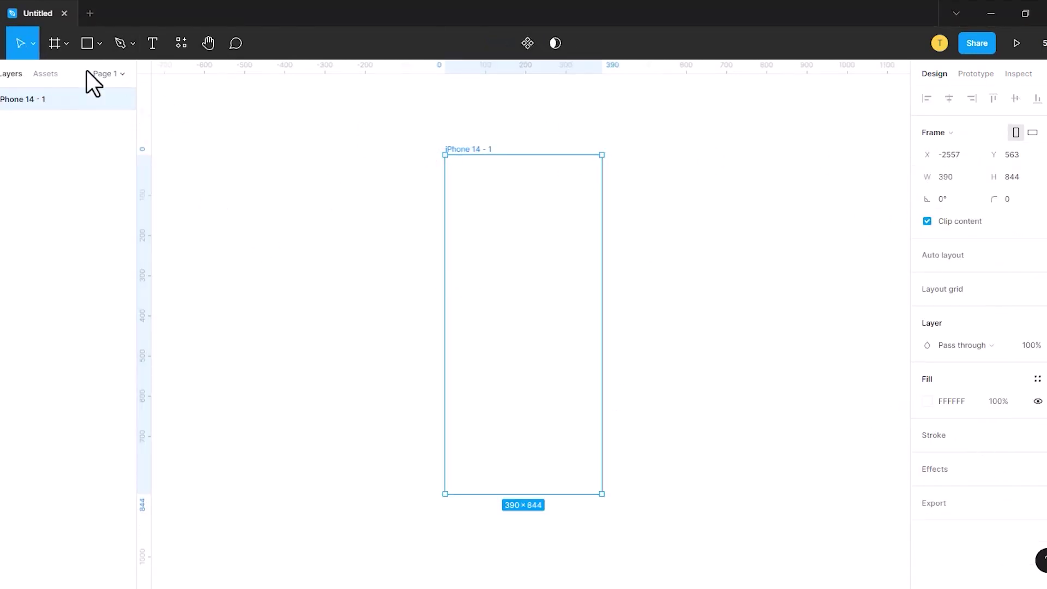
{"action": "left_click", "coordinate": [86, 43]}
{"action": "left_click_drag", "start_coordinate": [488, 156], "coordinate": [542, 171]}
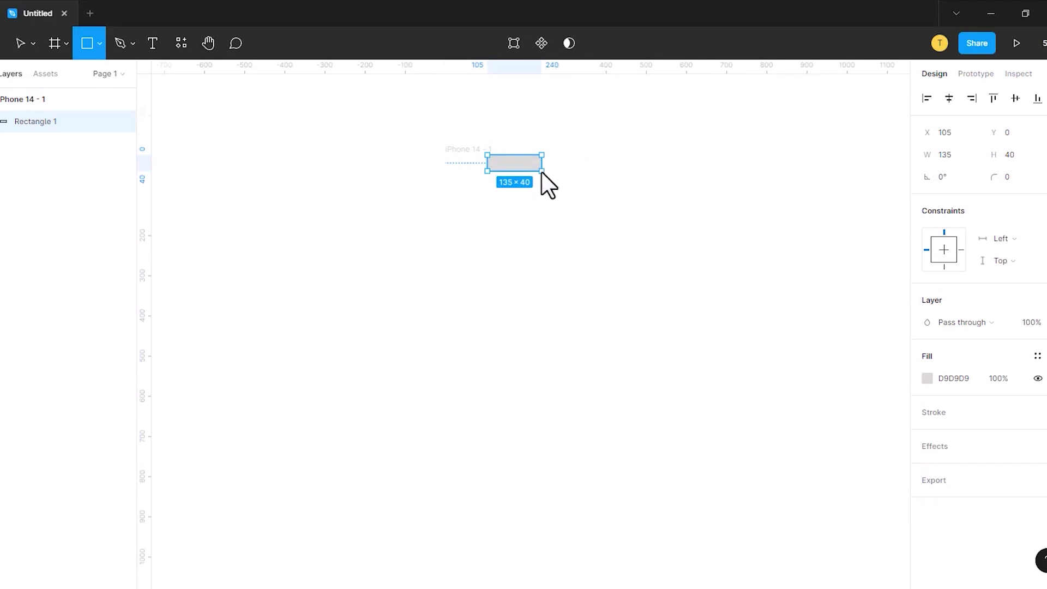
- Fill the 135×40 rectangle black (000000) and centre it along the frame's top edge
{"action": "left_click", "coordinate": [435, 273]}
{"action": "left_click", "coordinate": [526, 174]}
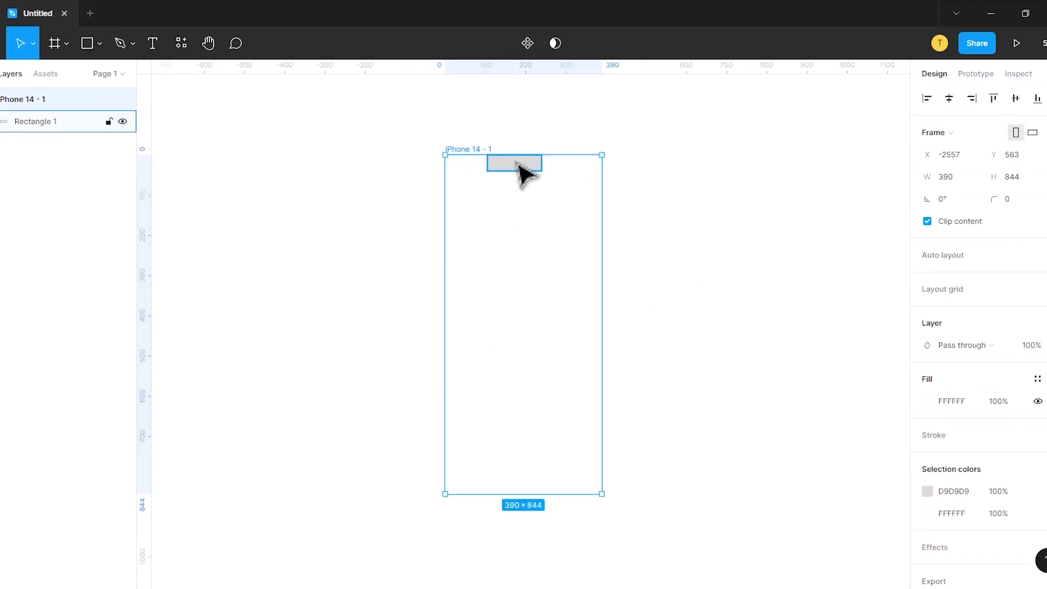
{"action": "left_click", "coordinate": [927, 378]}
{"action": "left_click", "coordinate": [748, 407]}
{"action": "left_click", "coordinate": [582, 466]}
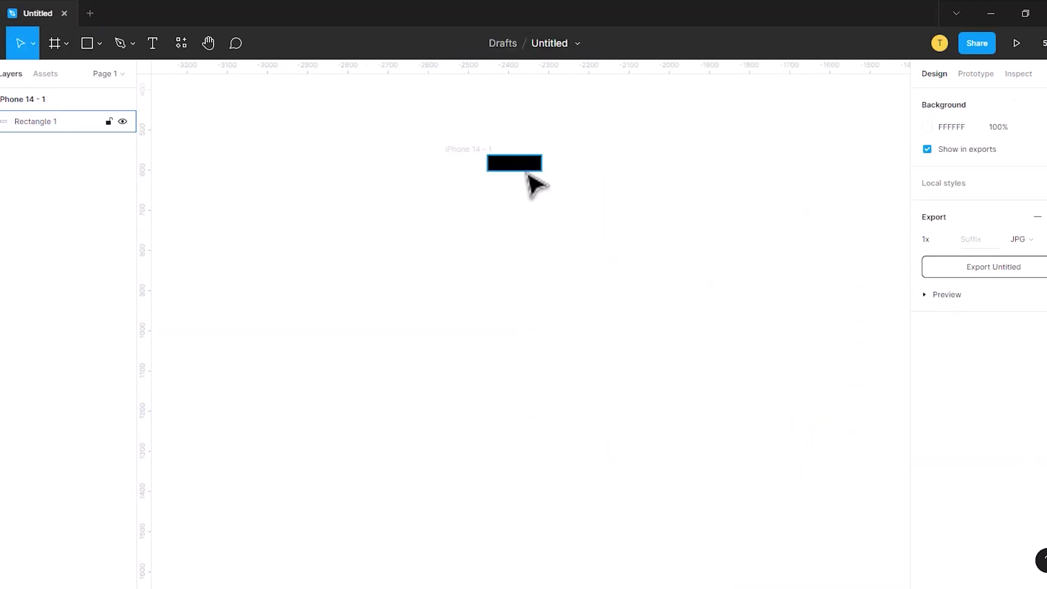
{"action": "left_click_drag", "start_coordinate": [515, 167], "coordinate": [528, 170]}
{"action": "left_click", "coordinate": [545, 273]}
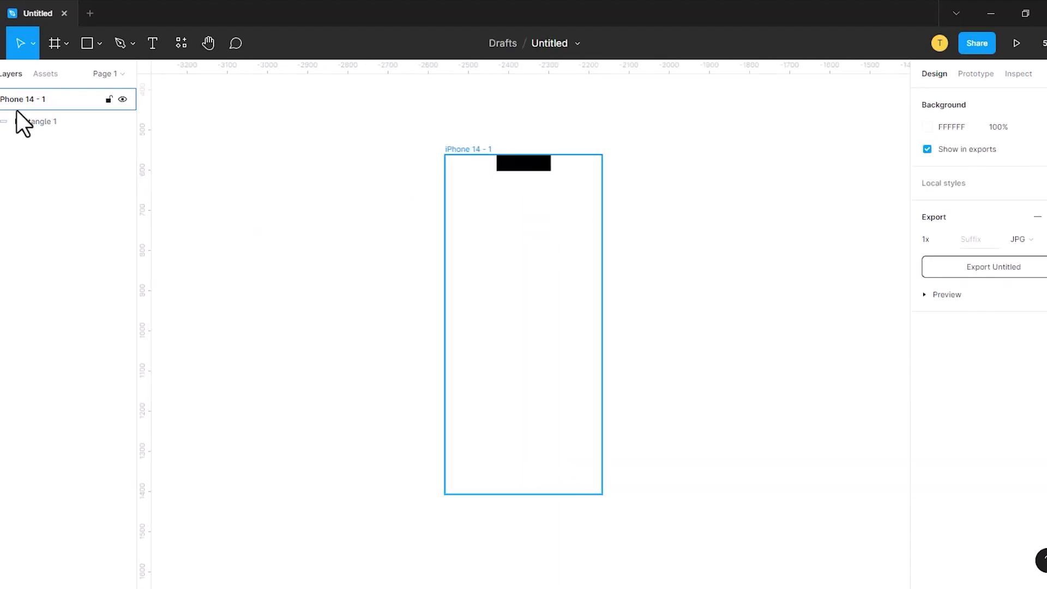
- Set the iPhone frame's fill to pure white
{"action": "left_click", "coordinate": [22, 99]}
{"action": "left_click", "coordinate": [927, 401]}
{"action": "left_click", "coordinate": [744, 254]}
{"action": "left_click_drag", "start_coordinate": [735, 255], "coordinate": [739, 240]}
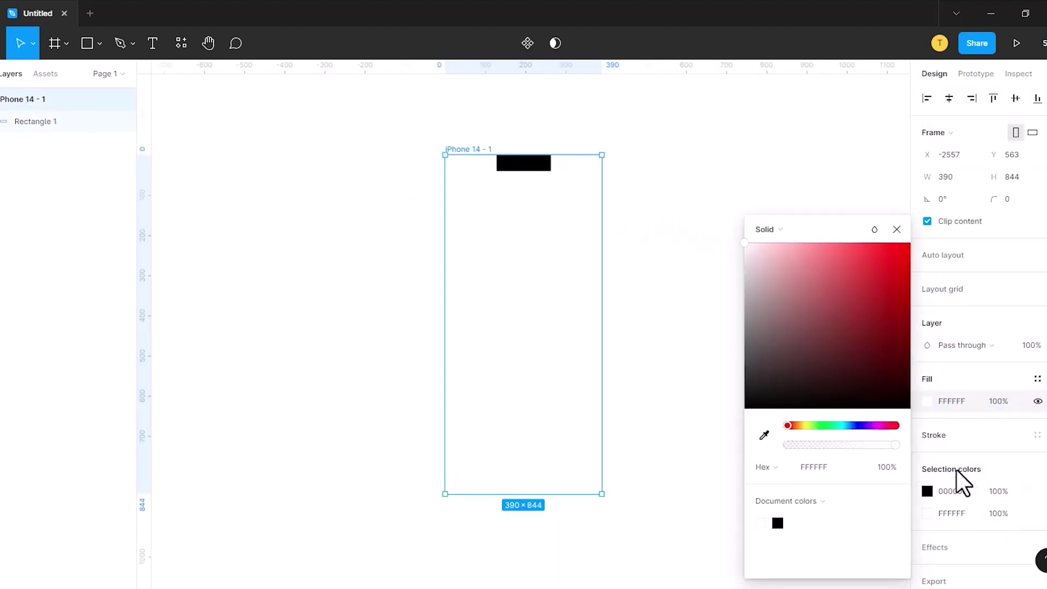
- Add a drop shadow to the iPhone frame and adjust its spread
{"action": "left_click", "coordinate": [950, 547]}
{"action": "left_click", "coordinate": [927, 570]}
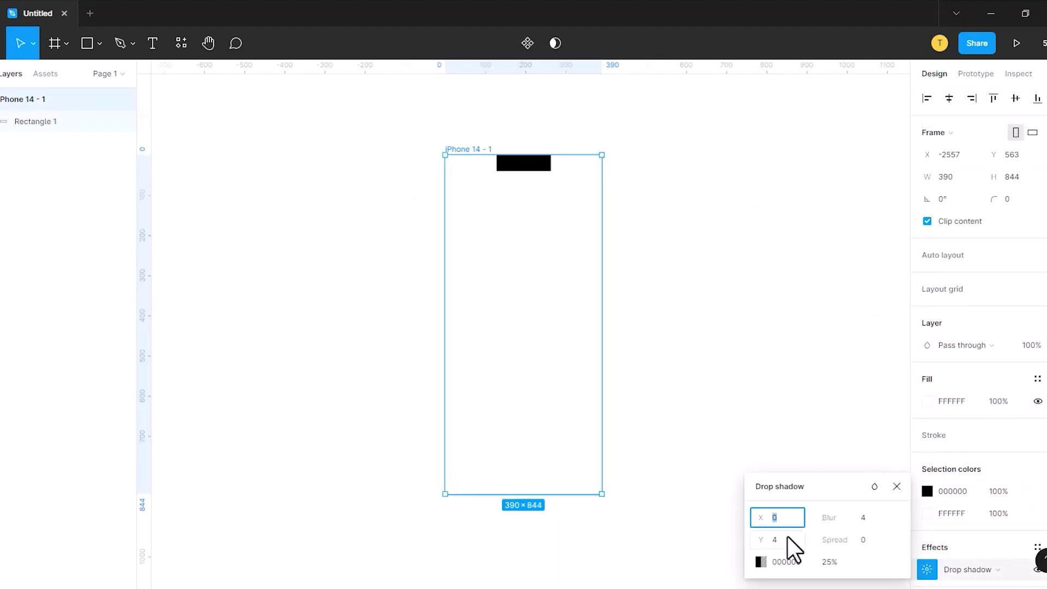
{"action": "left_click", "coordinate": [842, 540]}
{"action": "type", "text": "1"}
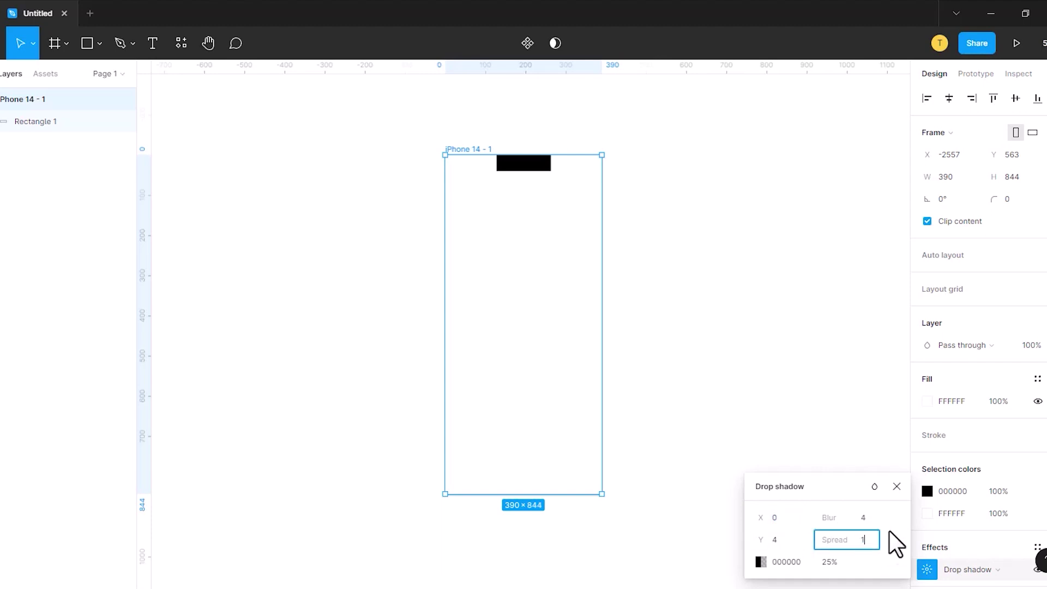
{"action": "key", "text": "Return"}
{"action": "left_click", "coordinate": [554, 458]}
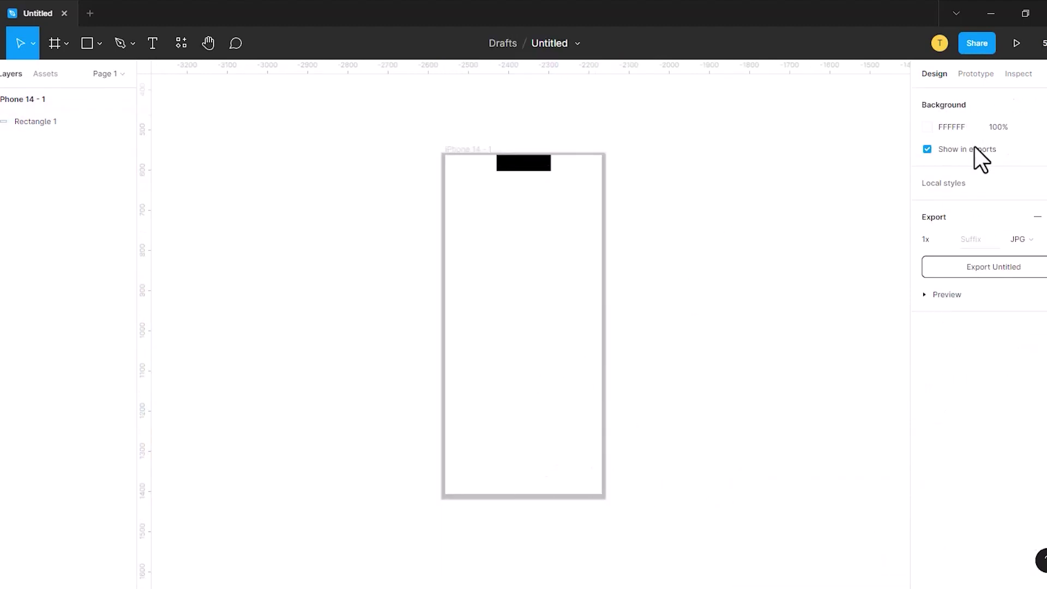
- Give the iPhone frame a corner radius of 50
{"action": "left_click", "coordinate": [106, 98]}
{"action": "left_click", "coordinate": [1012, 199]}
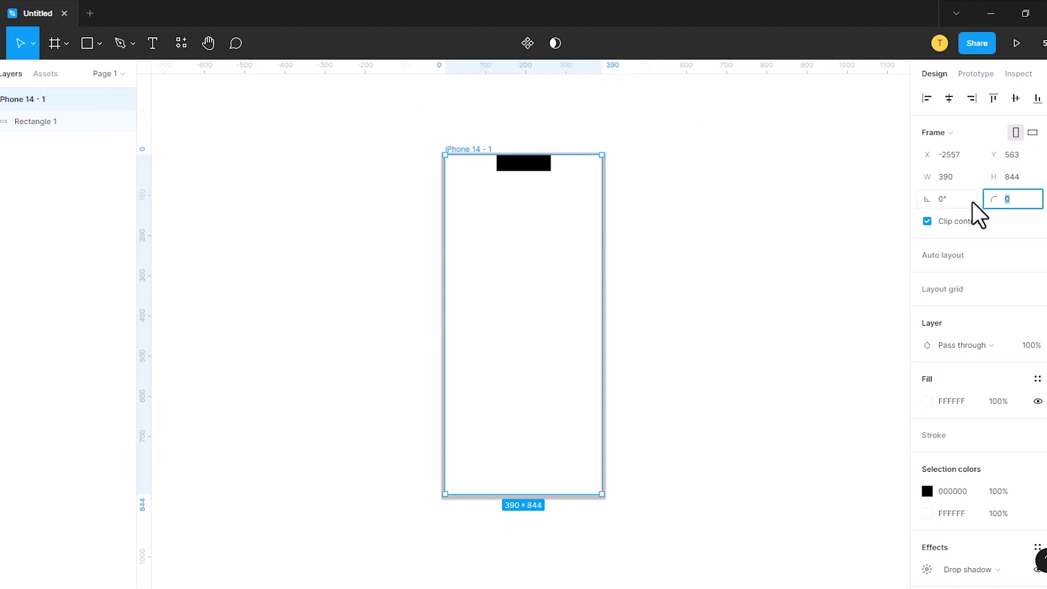
{"action": "type", "text": "20"}
{"action": "key", "text": "BackSpace"}
{"action": "key", "text": "BackSpace"}
{"action": "type", "text": "50"}
{"action": "key", "text": "Return"}
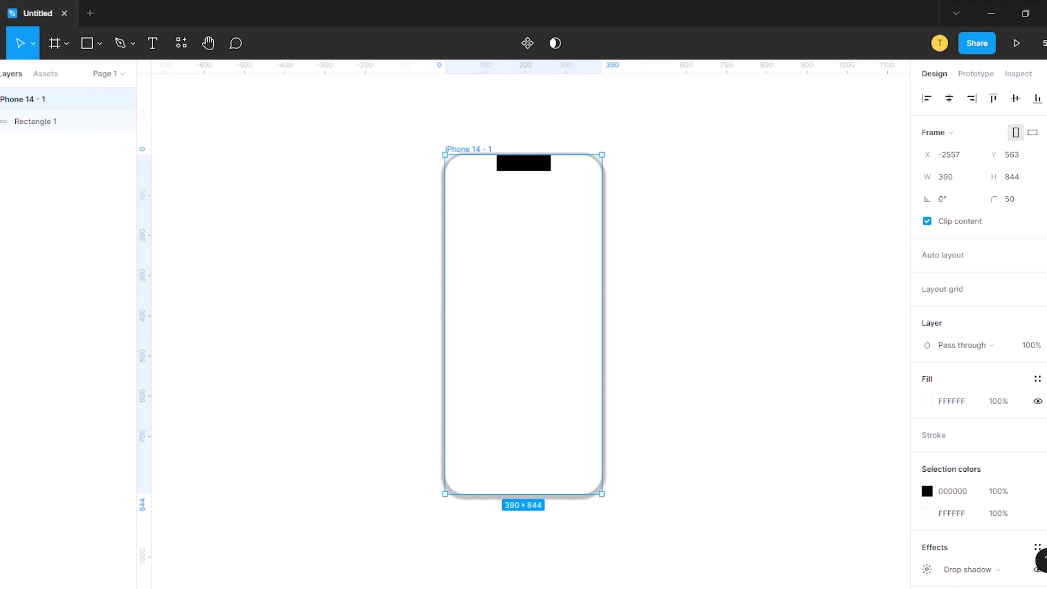
- Change the canvas background colour to light grey E4E4E4
{"action": "scroll", "coordinate": [936, 512], "scroll_direction": "down", "scroll_amount": 1}
{"action": "left_click", "coordinate": [740, 389]}
{"action": "left_click", "coordinate": [927, 127]}
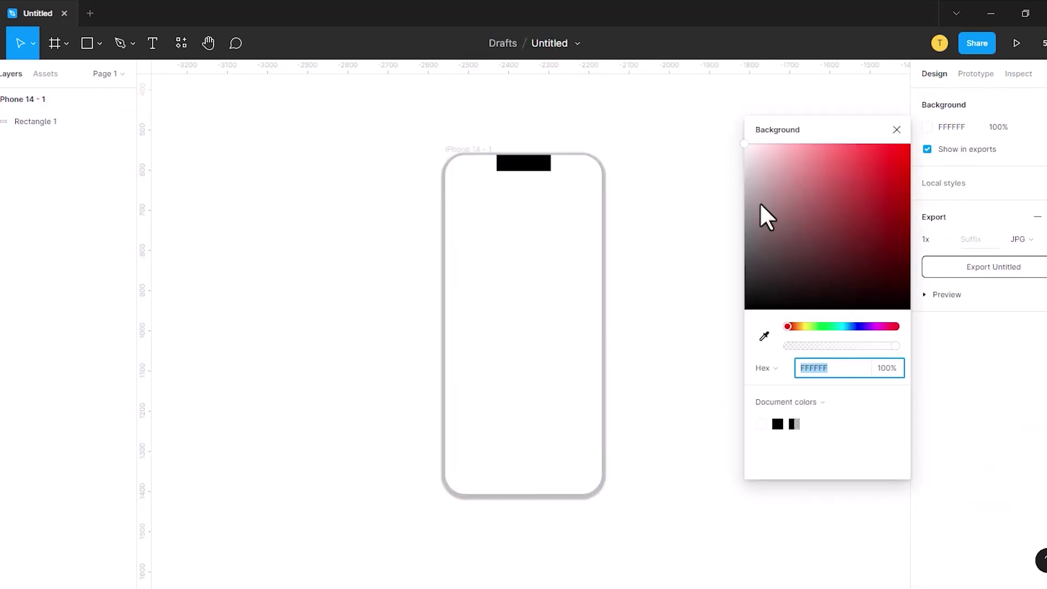
{"action": "left_click", "coordinate": [925, 125]}
{"action": "left_click", "coordinate": [538, 292]}
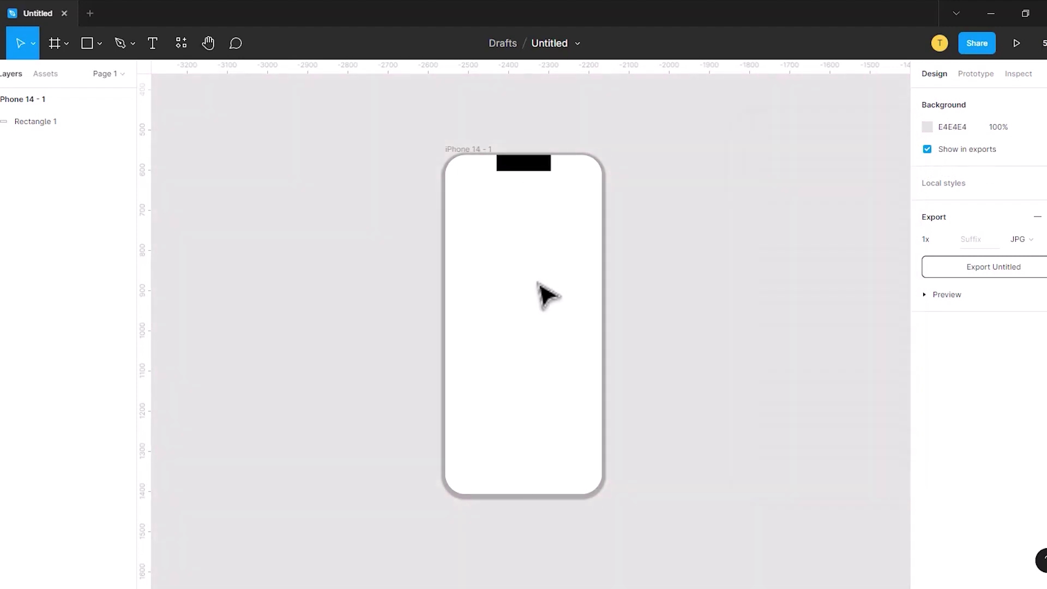
{"action": "left_click", "coordinate": [26, 100]}
- Round the black top rectangle into a pill with radius 50 and nudge it down
{"action": "left_click", "coordinate": [584, 283]}
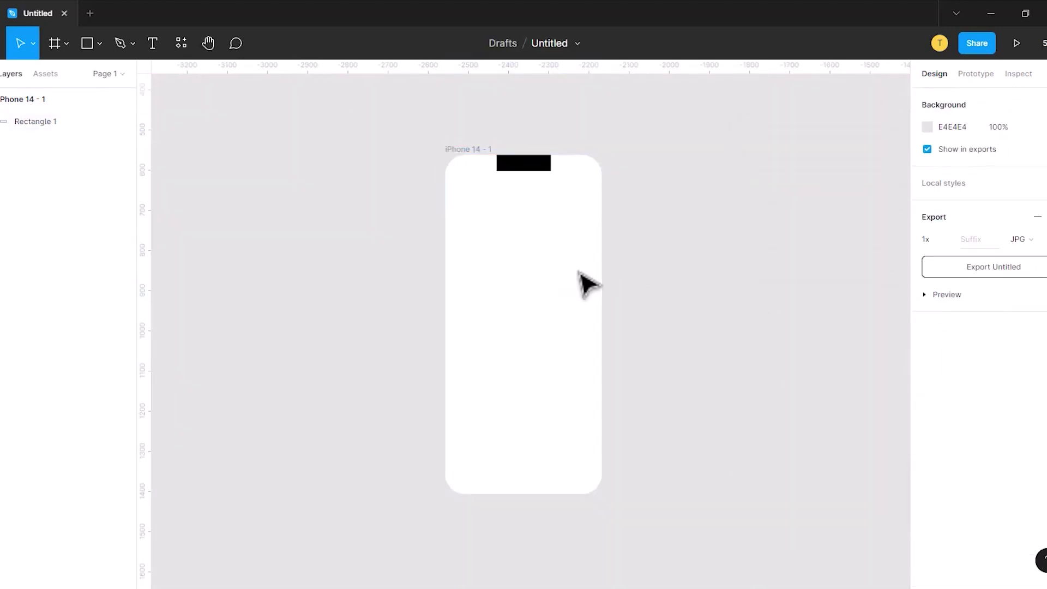
{"action": "left_click", "coordinate": [523, 163]}
{"action": "left_click", "coordinate": [988, 168]}
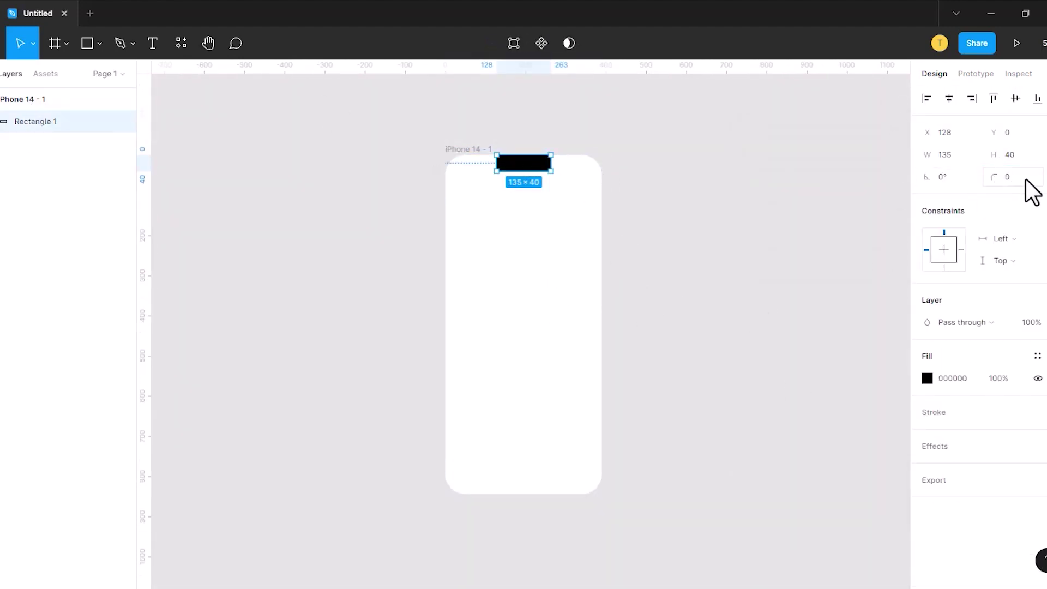
{"action": "key", "text": "Return"}
{"action": "left_click_drag", "start_coordinate": [526, 168], "coordinate": [526, 172]}
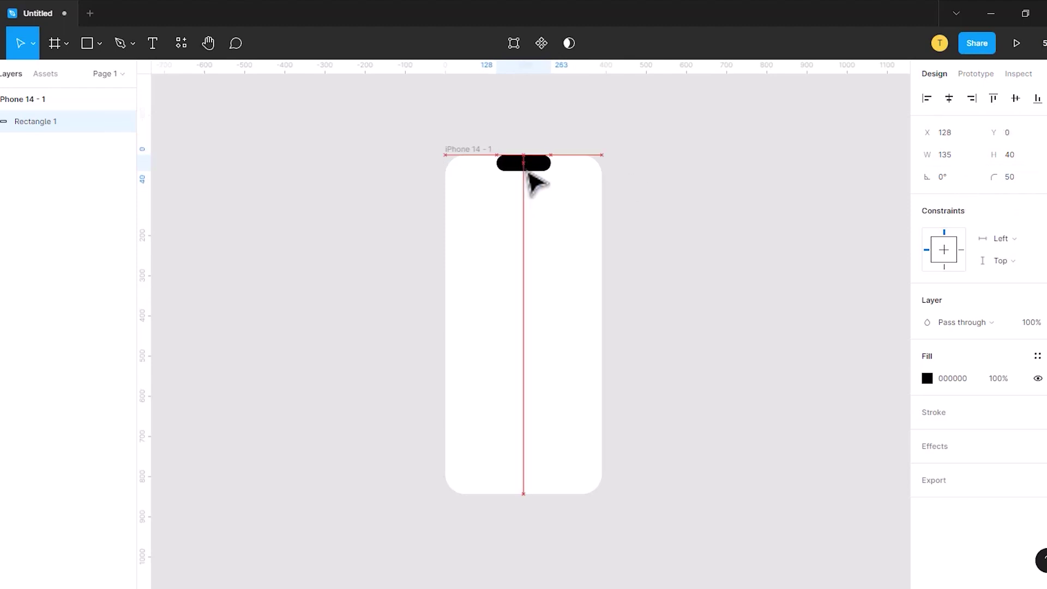
{"action": "left_click", "coordinate": [572, 282]}
- Draw a thin 148×4 bar near the frame's bottom with corner radius 50
{"action": "scroll", "coordinate": [497, 380], "scroll_direction": "down", "scroll_amount": 2}
{"action": "key", "text": "r"}
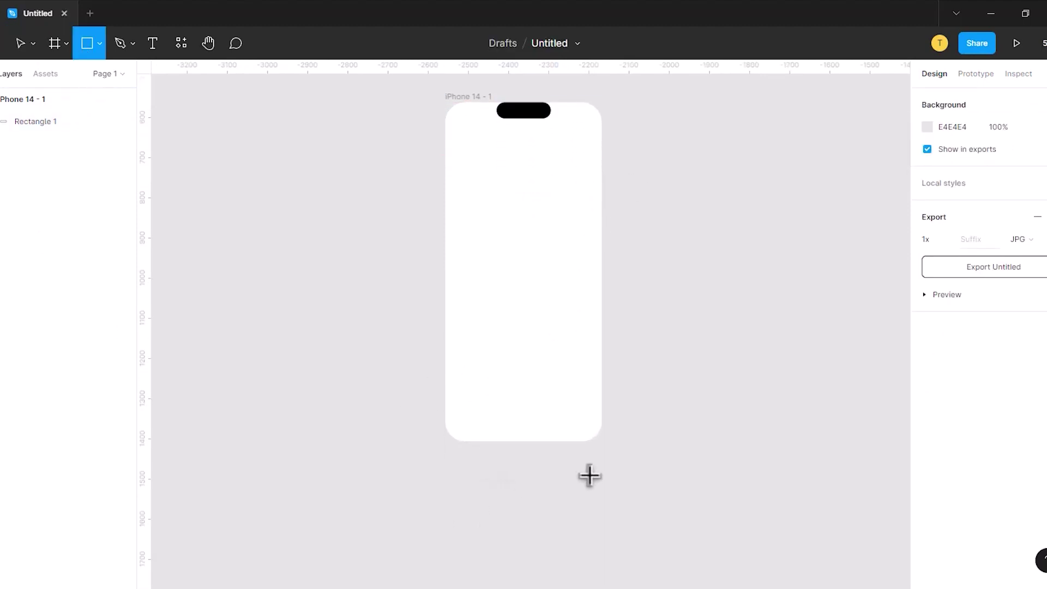
{"action": "scroll", "coordinate": [546, 452], "scroll_direction": "up", "scroll_amount": 3}
{"action": "left_click_drag", "start_coordinate": [456, 422], "coordinate": [559, 424]}
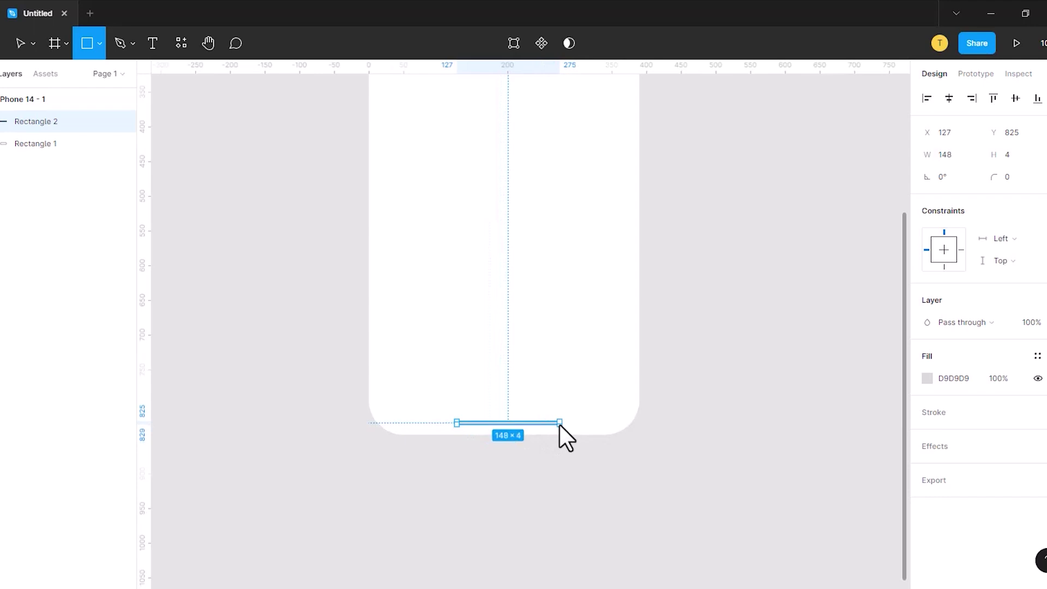
{"action": "left_click", "coordinate": [1009, 177]}
{"action": "type", "text": "50"}
{"action": "key", "text": "Return"}
- Fill the home bar black (000000) and centre it near the frame's bottom
{"action": "left_click", "coordinate": [927, 378]}
{"action": "left_click_drag", "start_coordinate": [775, 382], "coordinate": [692, 437]}
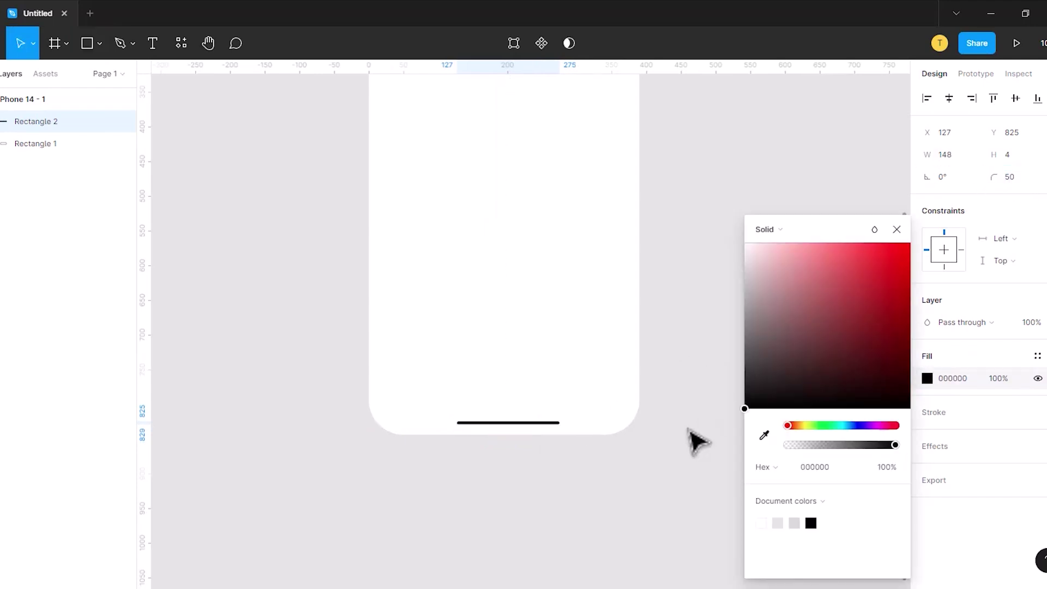
{"action": "left_click", "coordinate": [691, 436]}
{"action": "left_click_drag", "start_coordinate": [539, 427], "coordinate": [534, 431]}
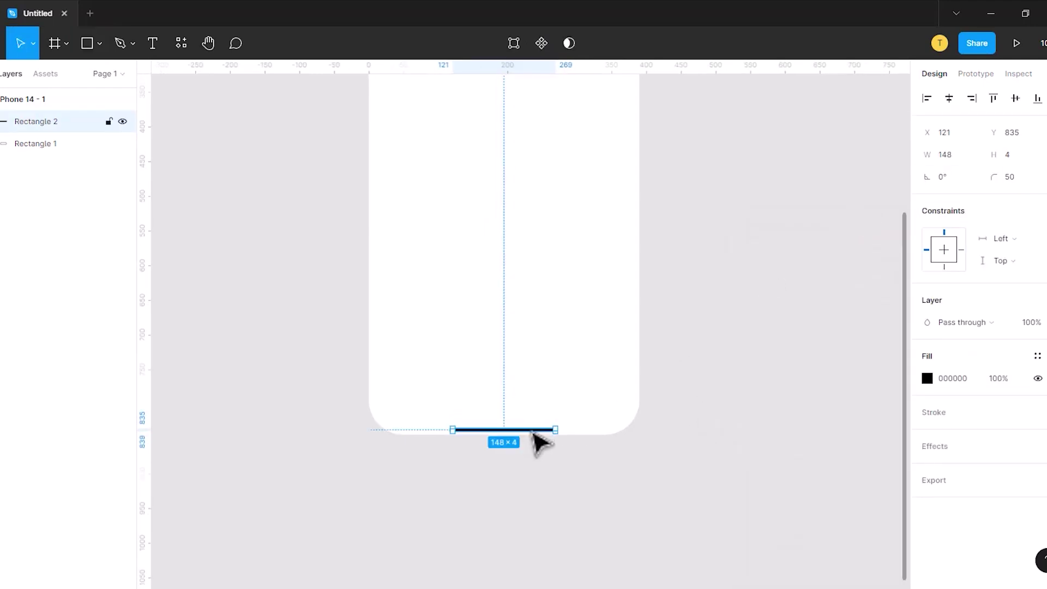
{"action": "scroll", "coordinate": [538, 414], "scroll_direction": "up", "scroll_amount": 2}
{"action": "scroll", "coordinate": [548, 411], "scroll_direction": "down", "scroll_amount": 5}
{"action": "left_click", "coordinate": [399, 379]}
{"action": "scroll", "coordinate": [615, 301], "scroll_direction": "up", "scroll_amount": 2}
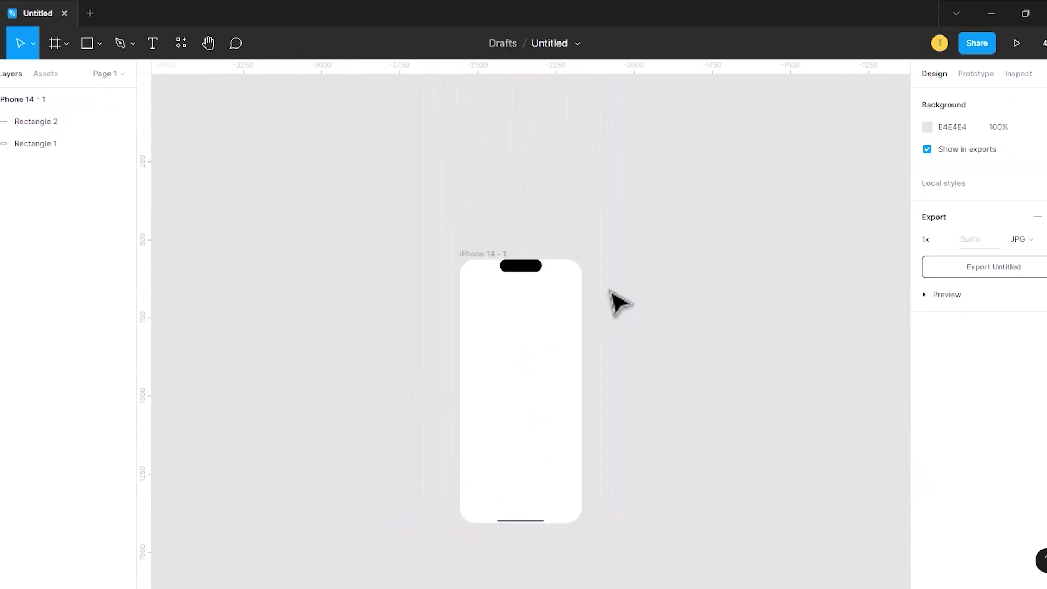
{"action": "left_click", "coordinate": [22, 100]}
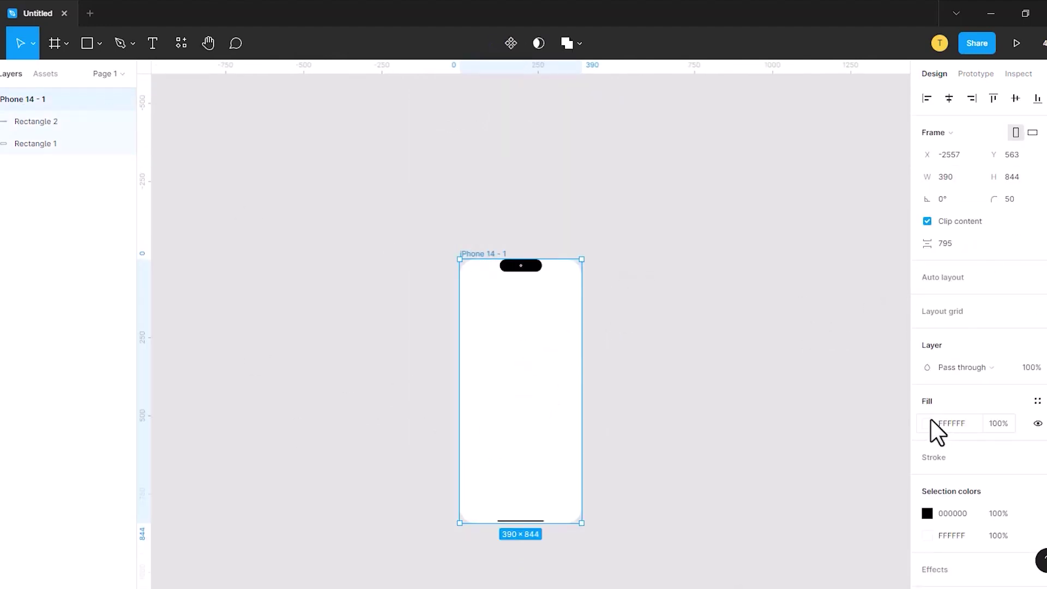
- Give the frame a linear gradient fill with a 26294C top stop and a fully opaque end stop
{"action": "left_click", "coordinate": [927, 423]}
{"action": "left_click", "coordinate": [766, 227]}
{"action": "type", "text": "26294c"}
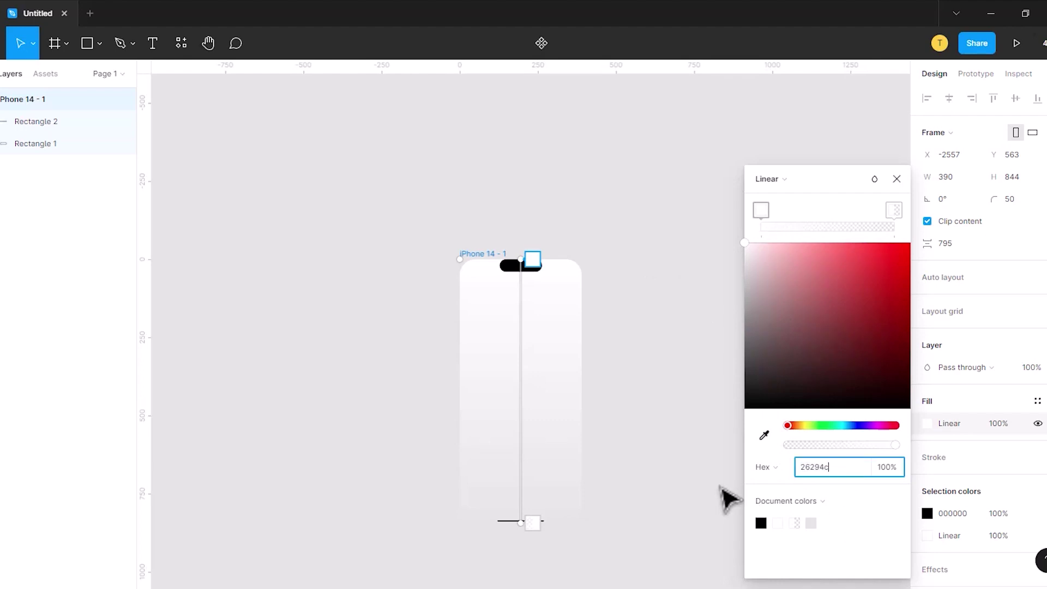
{"action": "key", "text": "Return"}
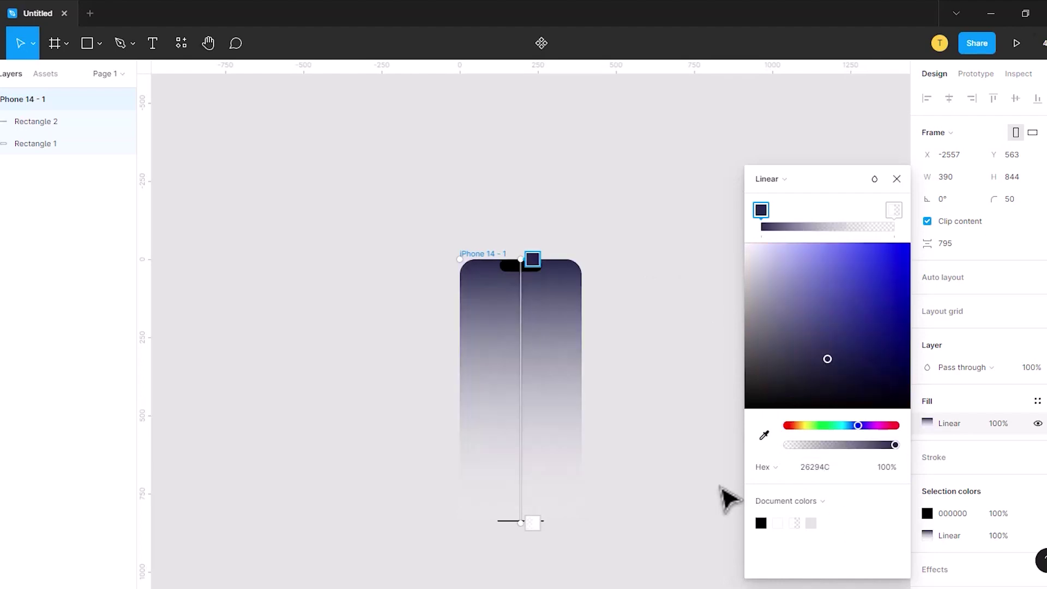
{"action": "left_click", "coordinate": [894, 210]}
{"action": "left_click", "coordinate": [856, 467]}
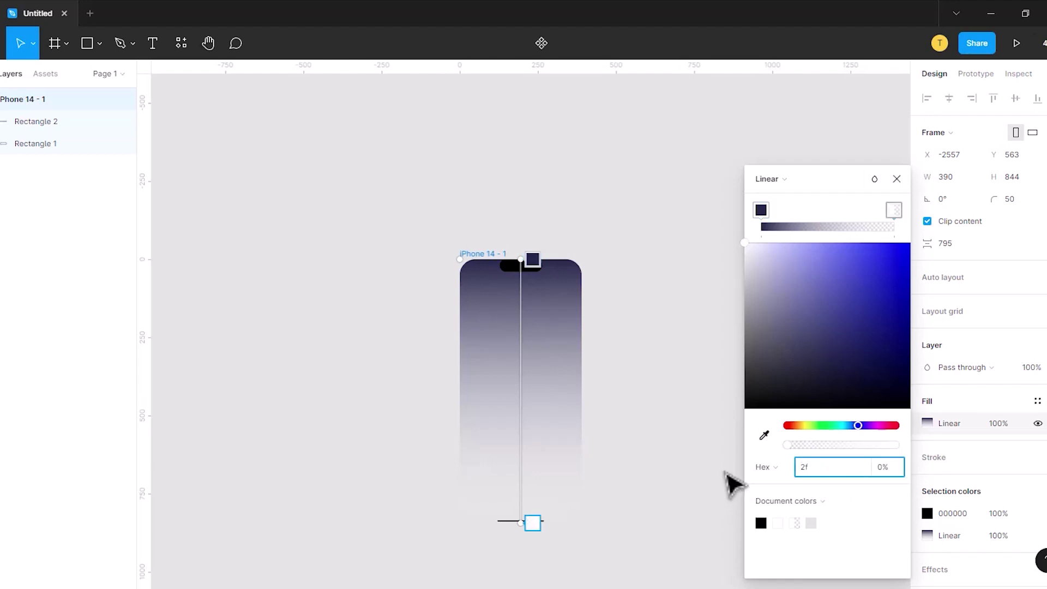
{"action": "left_click", "coordinate": [888, 467]}
{"action": "type", "text": "100"}
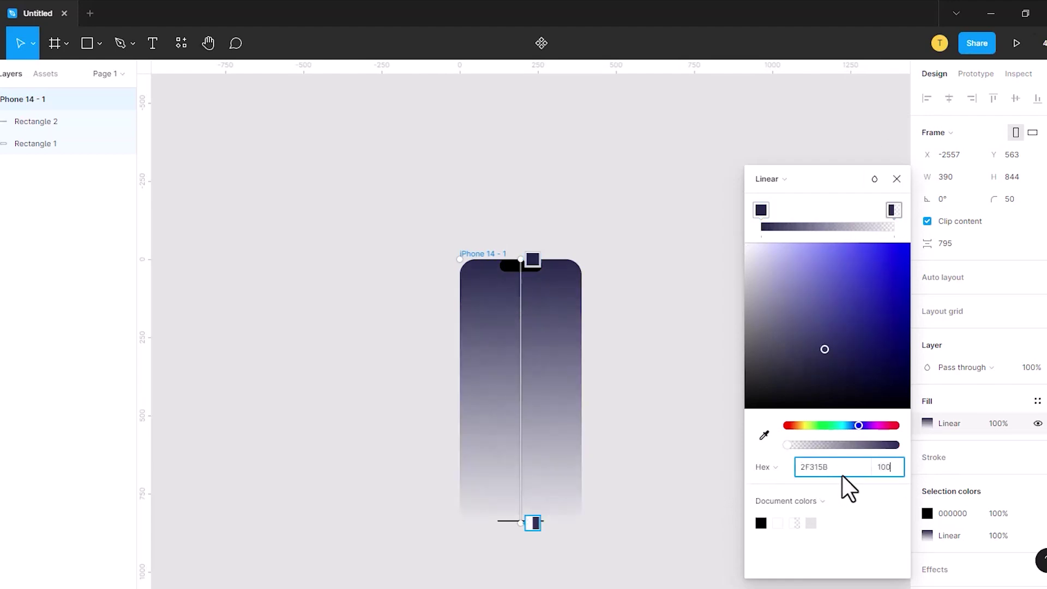
{"action": "key", "text": "Return"}
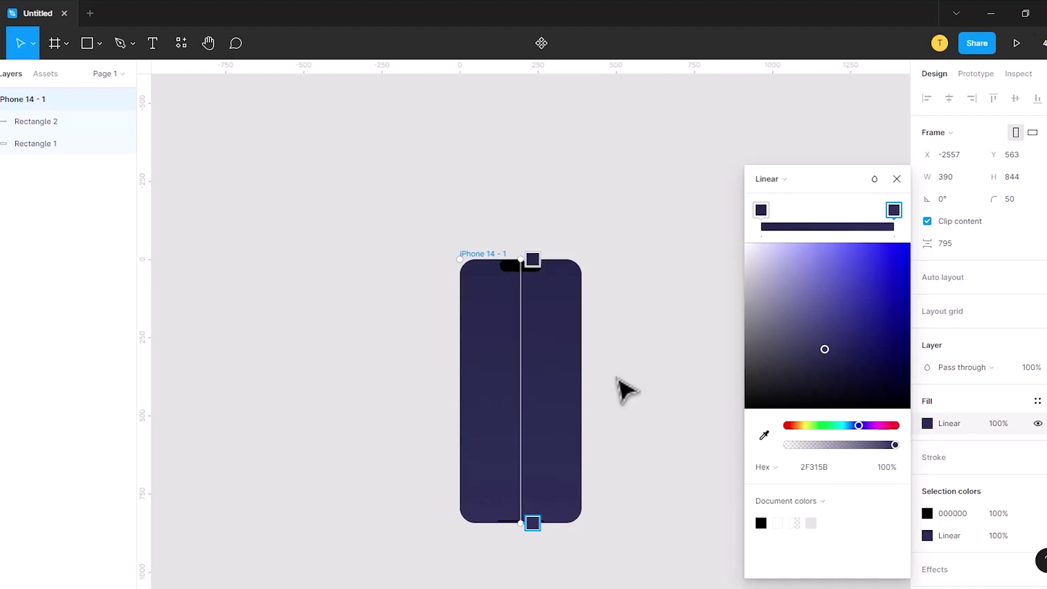
- Angle the frame's gradient diagonally toward the top-right corner
{"action": "scroll", "coordinate": [522, 418], "scroll_direction": "down", "scroll_amount": 1}
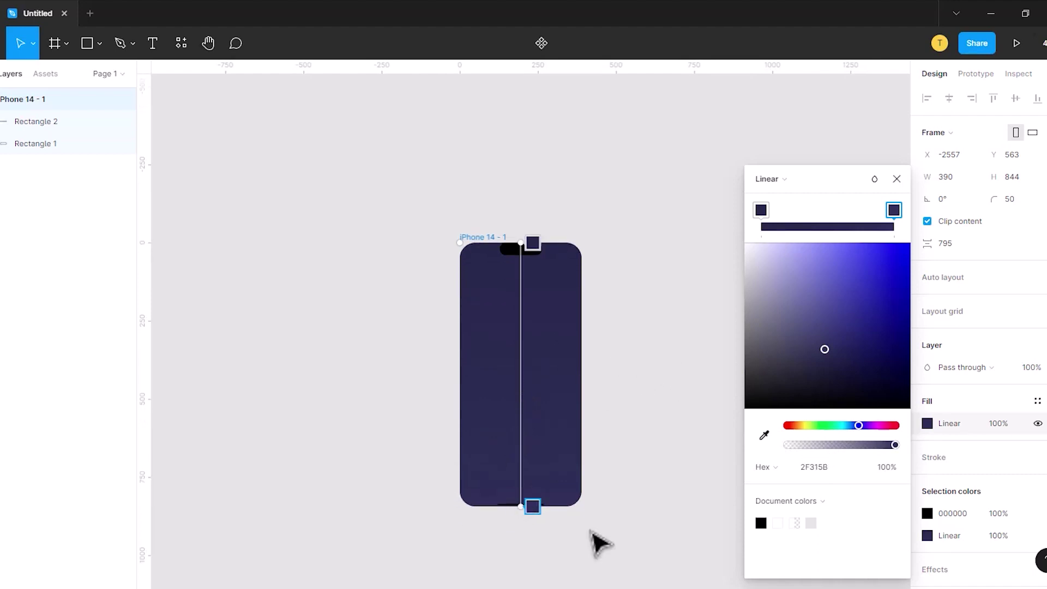
{"action": "left_click_drag", "start_coordinate": [526, 508], "coordinate": [540, 279]}
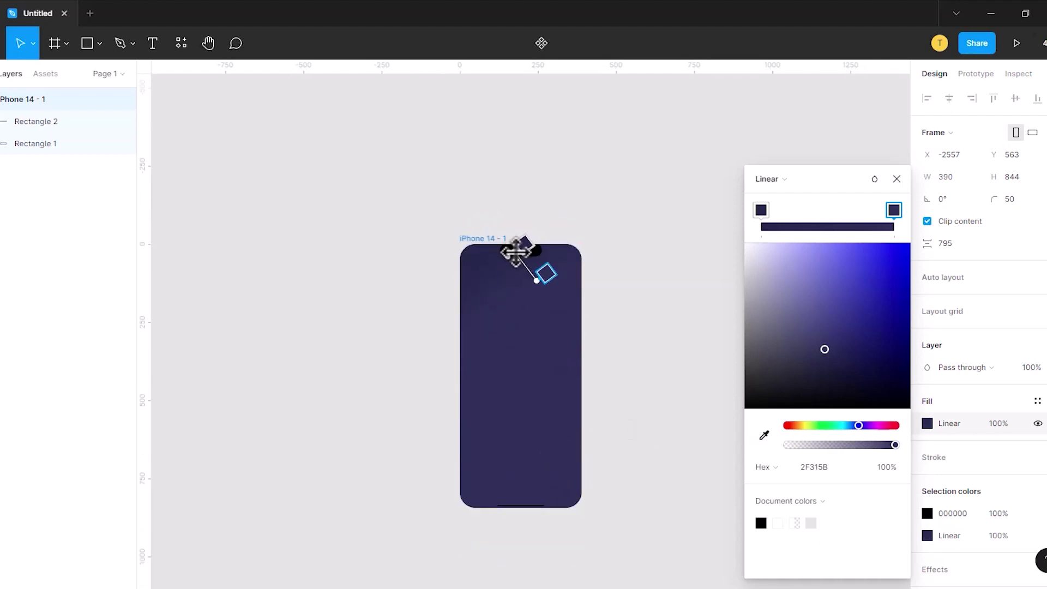
{"action": "left_click_drag", "start_coordinate": [524, 243], "coordinate": [516, 255]}
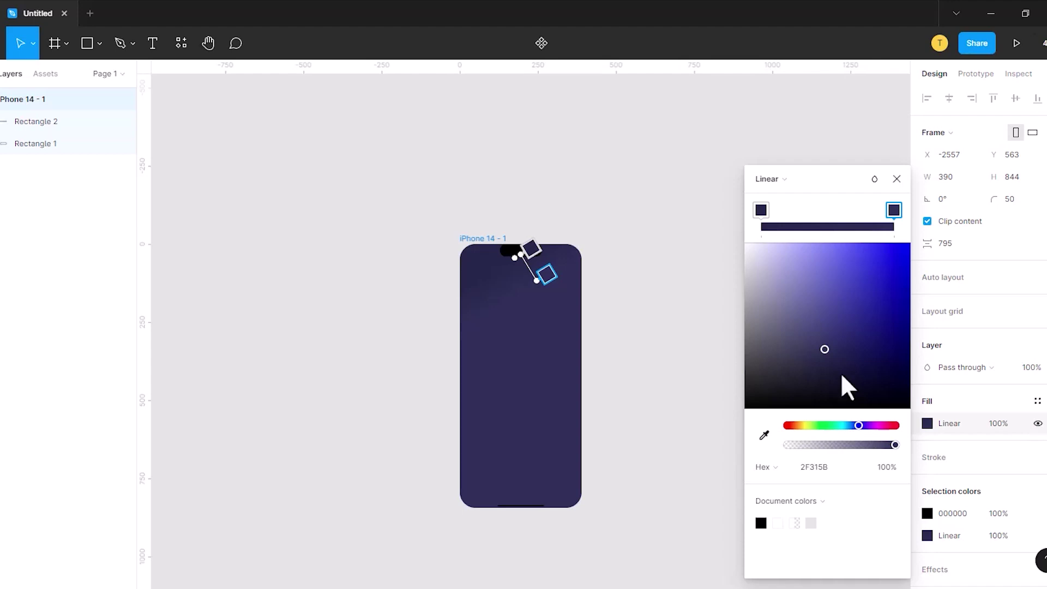
{"action": "left_click", "coordinate": [701, 236]}
- Draw a grey rectangle across the phone's middle, 390×620 with corner radius 30
{"action": "scroll", "coordinate": [655, 305], "scroll_direction": "down", "scroll_amount": 3}
{"action": "key", "text": "r"}
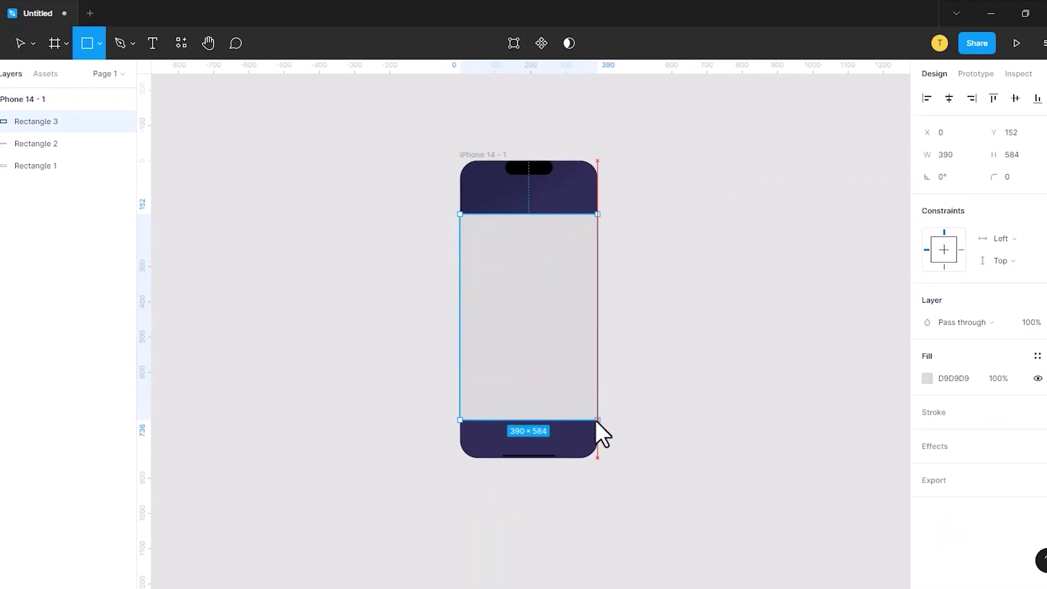
{"action": "left_click_drag", "start_coordinate": [461, 214], "coordinate": [598, 419]}
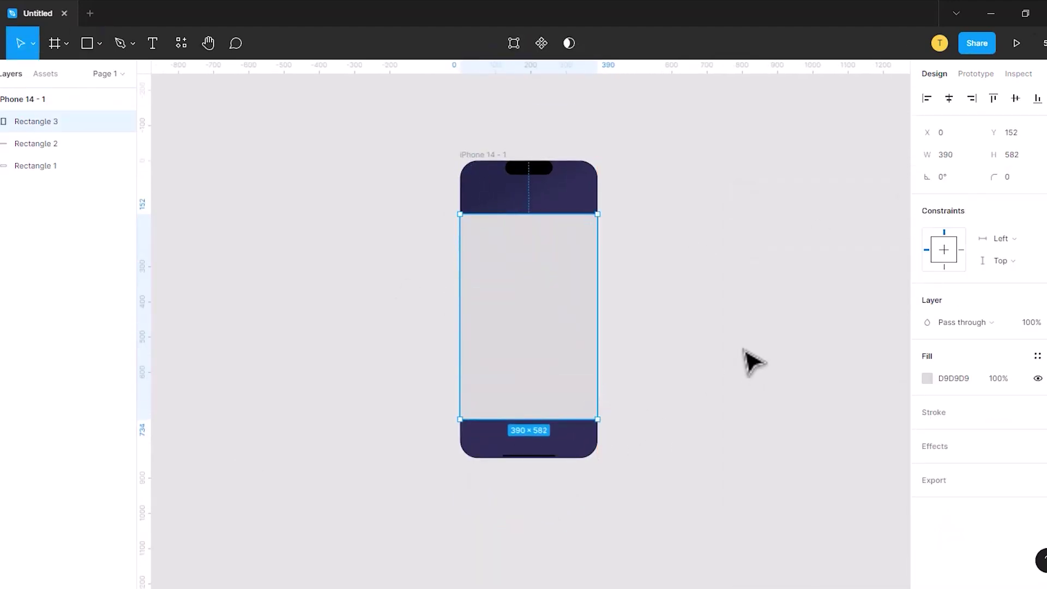
{"action": "left_click", "coordinate": [1035, 160]}
{"action": "type", "text": "20"}
{"action": "key", "text": "Return"}
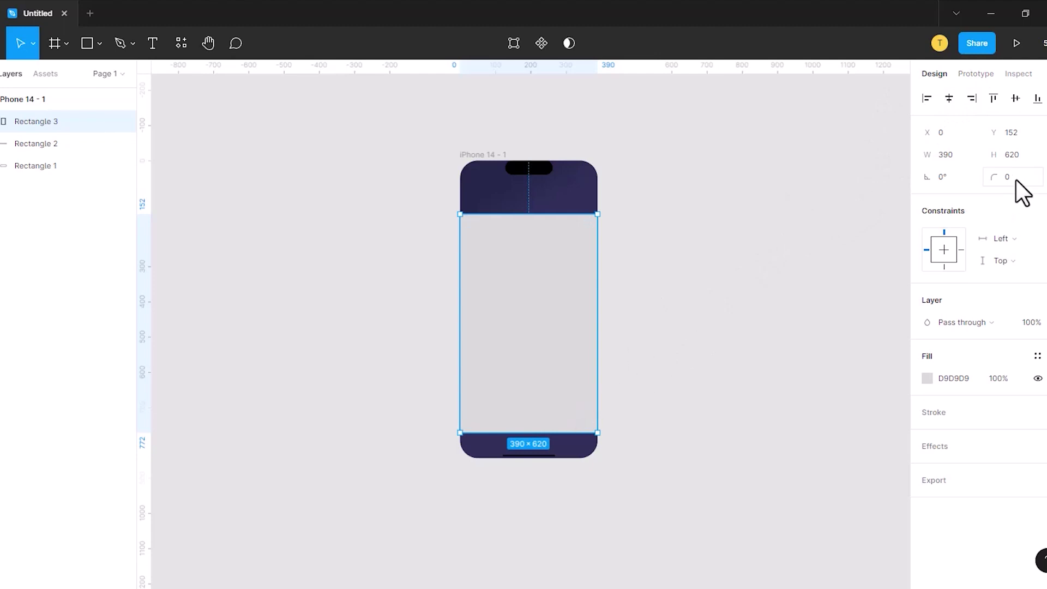
{"action": "type", "text": "30"}
{"action": "key", "text": "Return"}
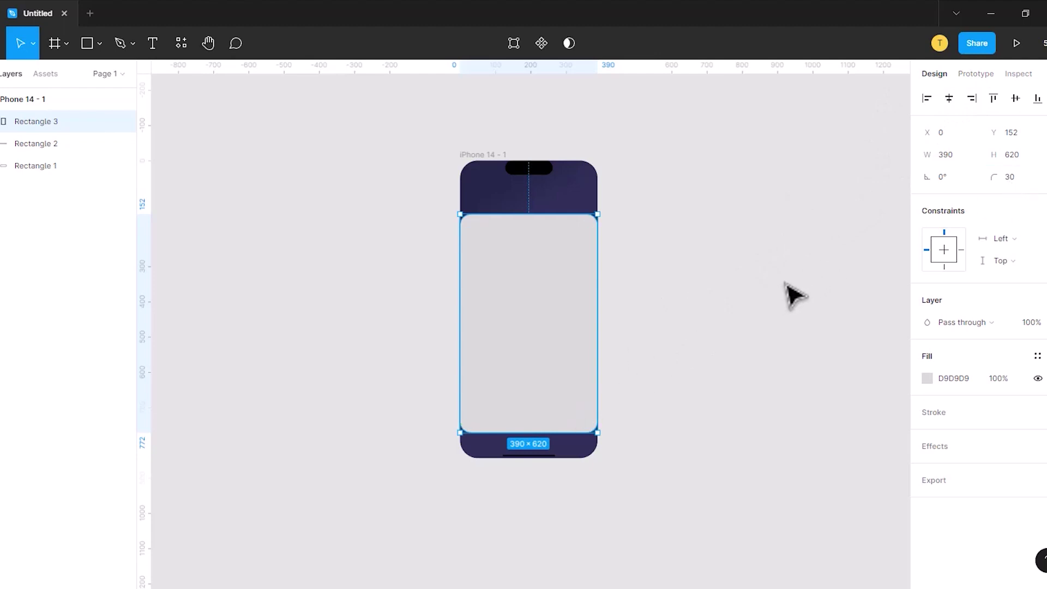
- Add a raised midpoint on the panel's top edge, with flanking points keeping the sides flat
{"action": "double_click", "coordinate": [542, 272]}
{"action": "left_click", "coordinate": [529, 214]}
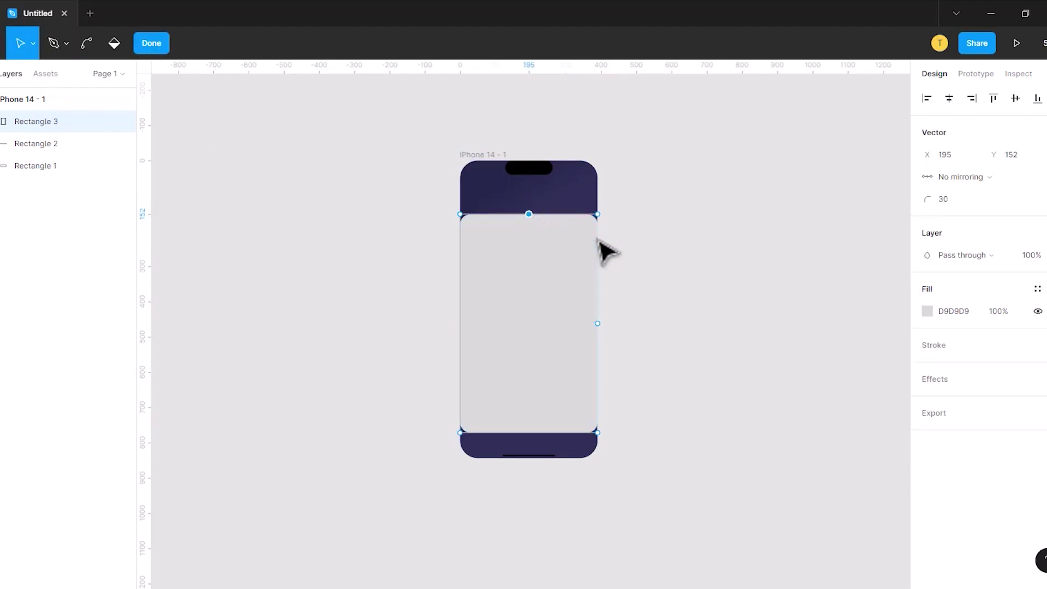
{"action": "key", "text": "shift+Up"}
{"action": "key", "text": "shift+Up"}
{"action": "key", "text": "shift+Up"}
{"action": "key", "text": "shift+Up"}
{"action": "key", "text": "shift+Up"}
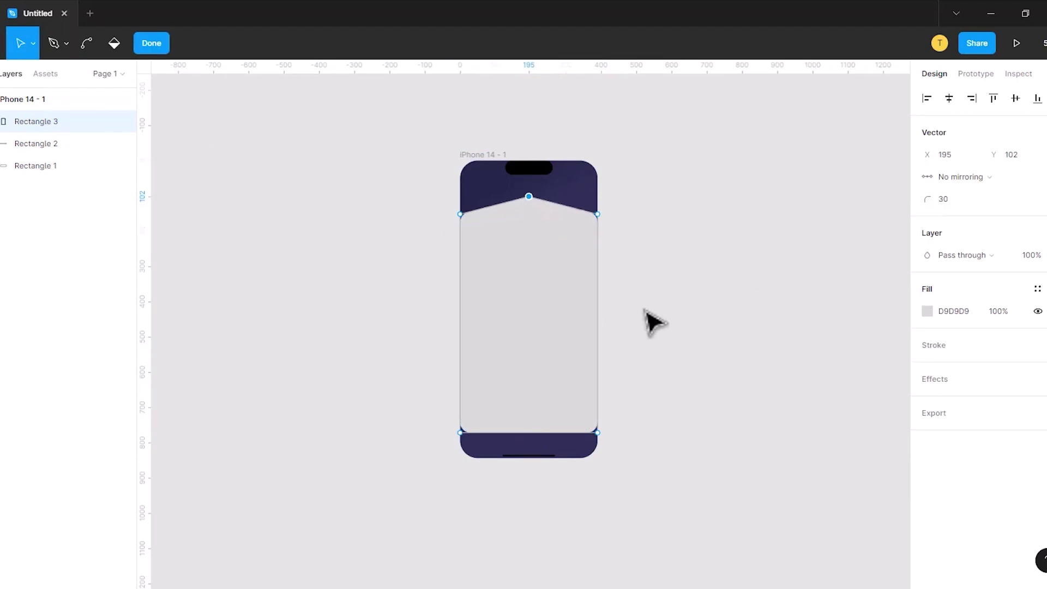
{"action": "left_click_drag", "start_coordinate": [493, 205], "coordinate": [493, 214]}
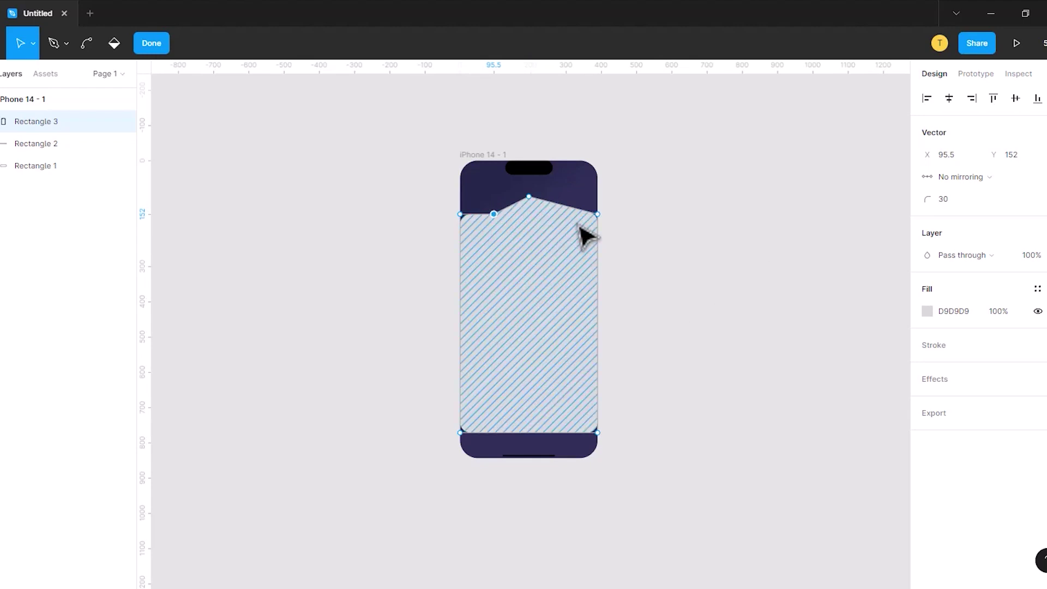
{"action": "left_click_drag", "start_coordinate": [563, 205], "coordinate": [562, 213]}
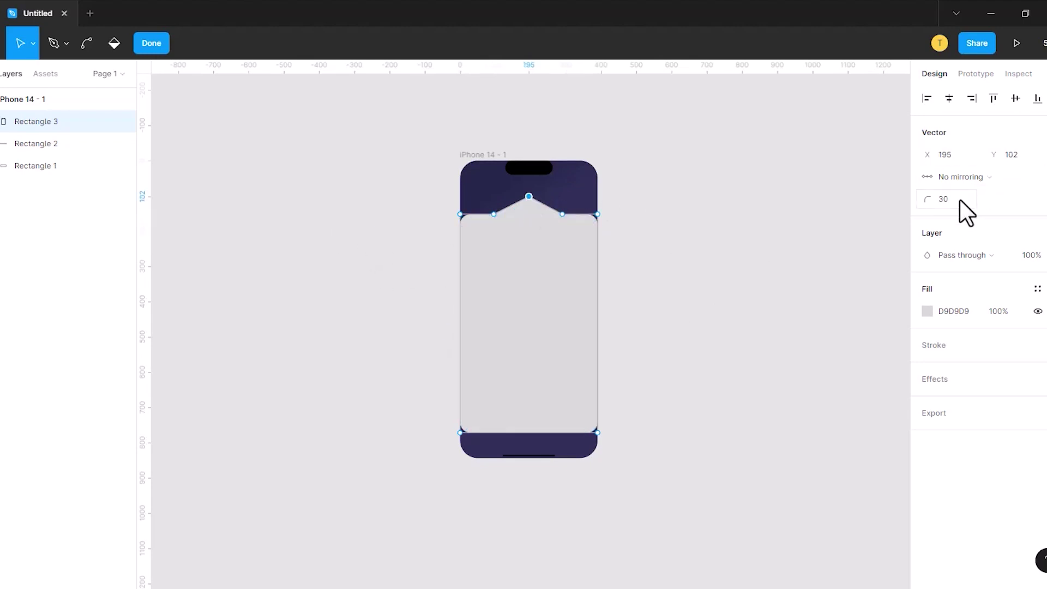
{"action": "key", "text": "Escape"}
{"action": "left_click", "coordinate": [91, 41]}
{"action": "left_click", "coordinate": [109, 122]}
- Draw a 54×54 circle with red FF0000 fill and move it up into the panel's peak
{"action": "left_click_drag", "start_coordinate": [487, 212], "coordinate": [523, 249]}
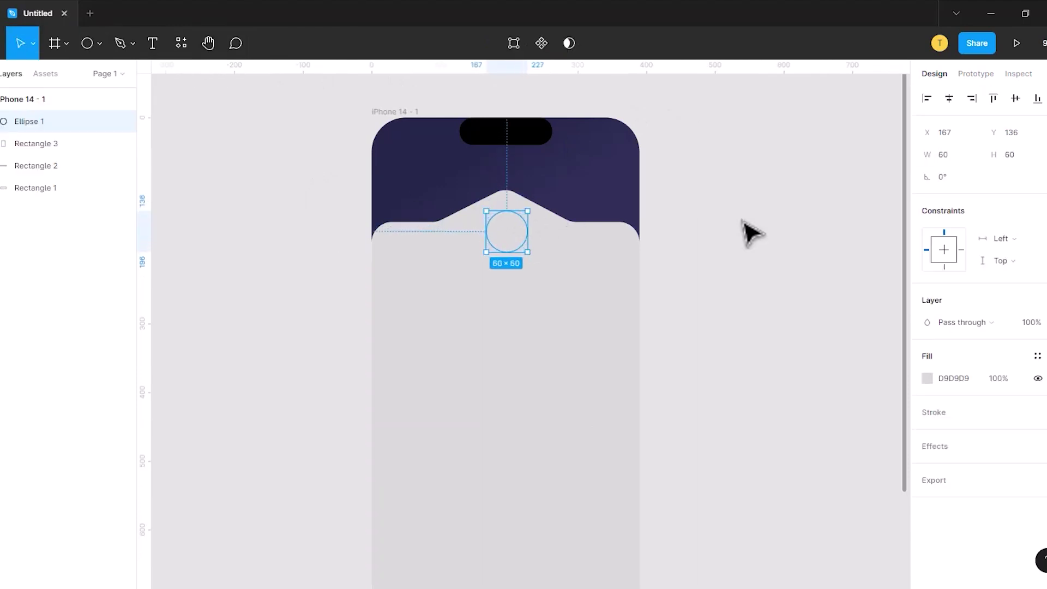
{"action": "left_click", "coordinate": [1028, 155]}
{"action": "type", "text": "54"}
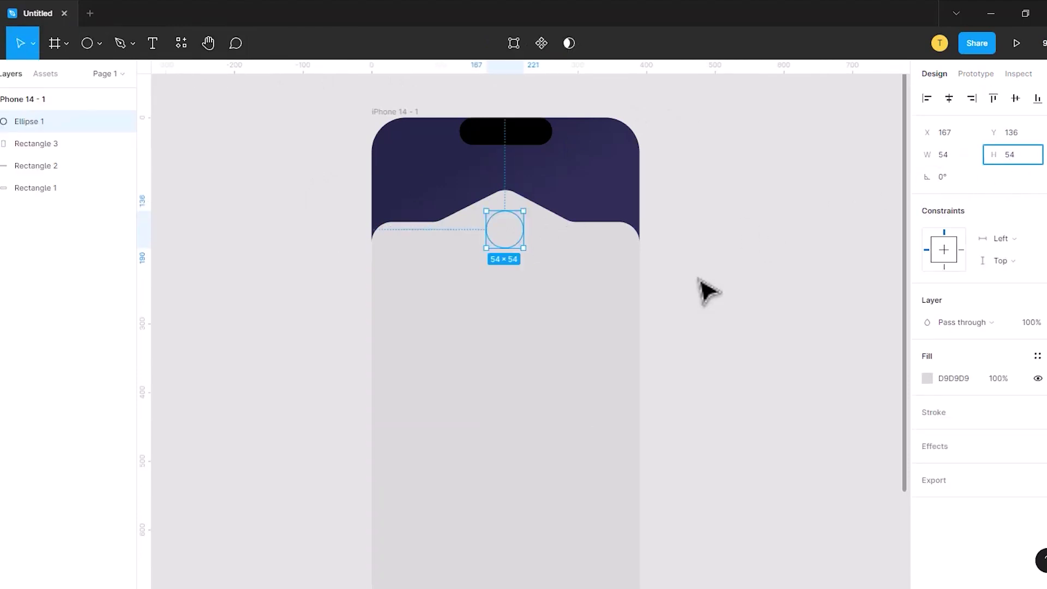
{"action": "left_click", "coordinate": [927, 378]}
{"action": "left_click_drag", "start_coordinate": [774, 273], "coordinate": [703, 212]}
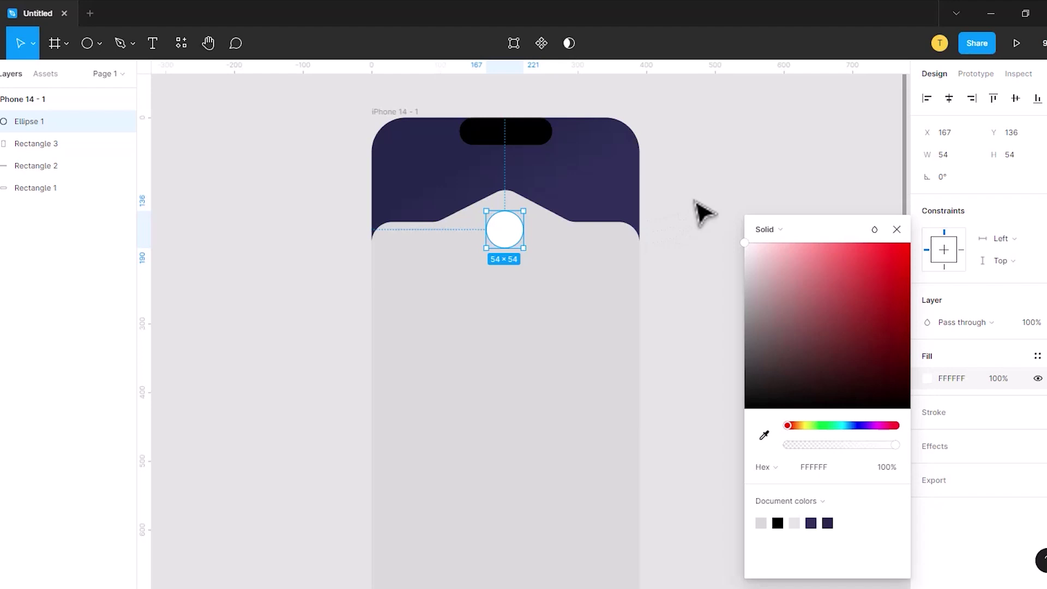
{"action": "left_click_drag", "start_coordinate": [895, 287], "coordinate": [910, 243]}
{"action": "key", "text": "Escape"}
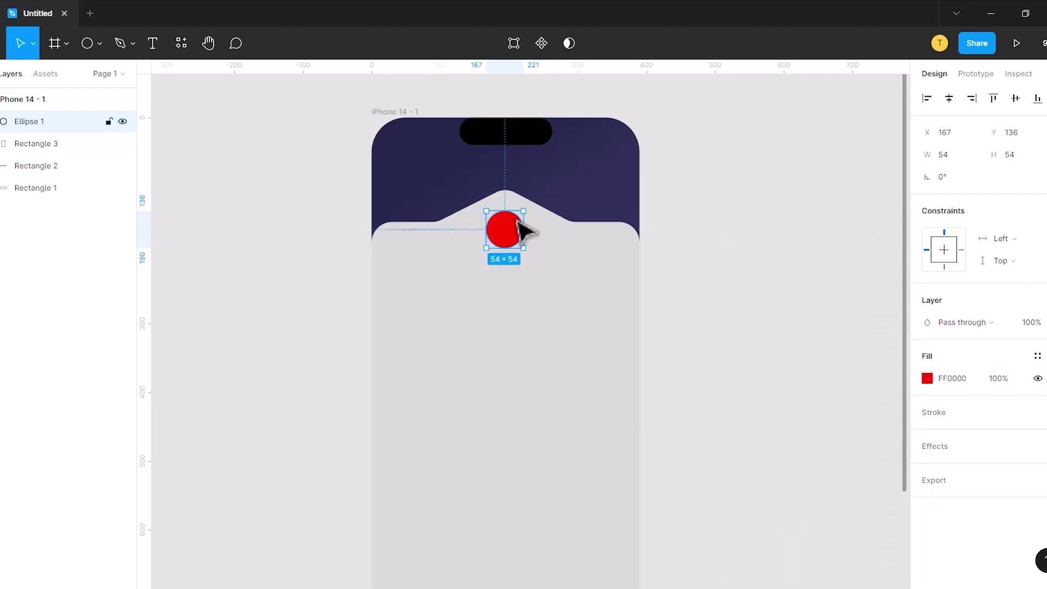
{"action": "left_click_drag", "start_coordinate": [503, 237], "coordinate": [504, 221]}
- Edit the panel's points to round off and adjust the peak's apex
{"action": "double_click", "coordinate": [460, 225]}
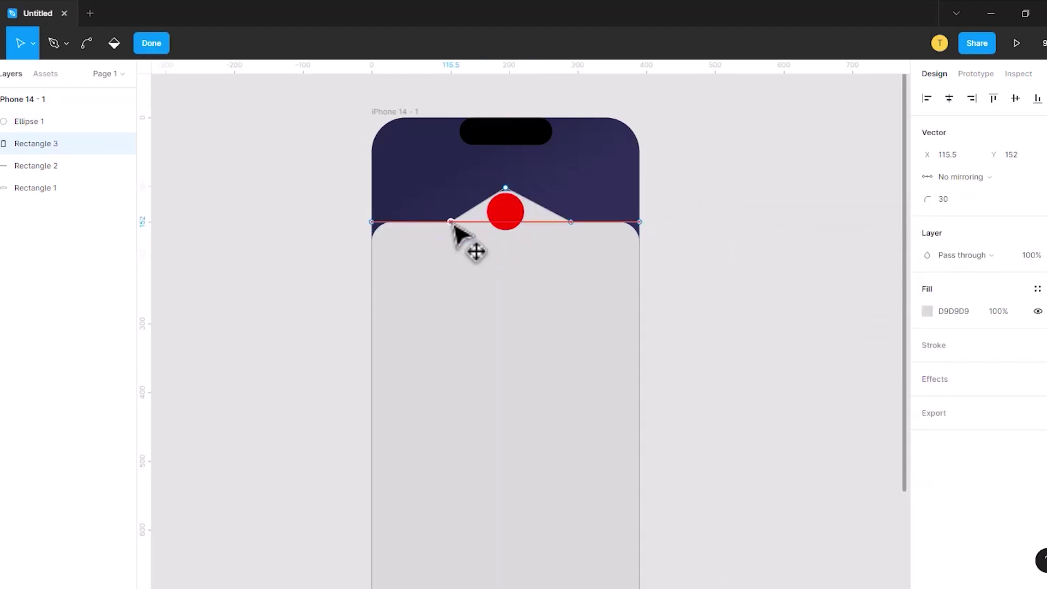
{"action": "key", "text": "p"}
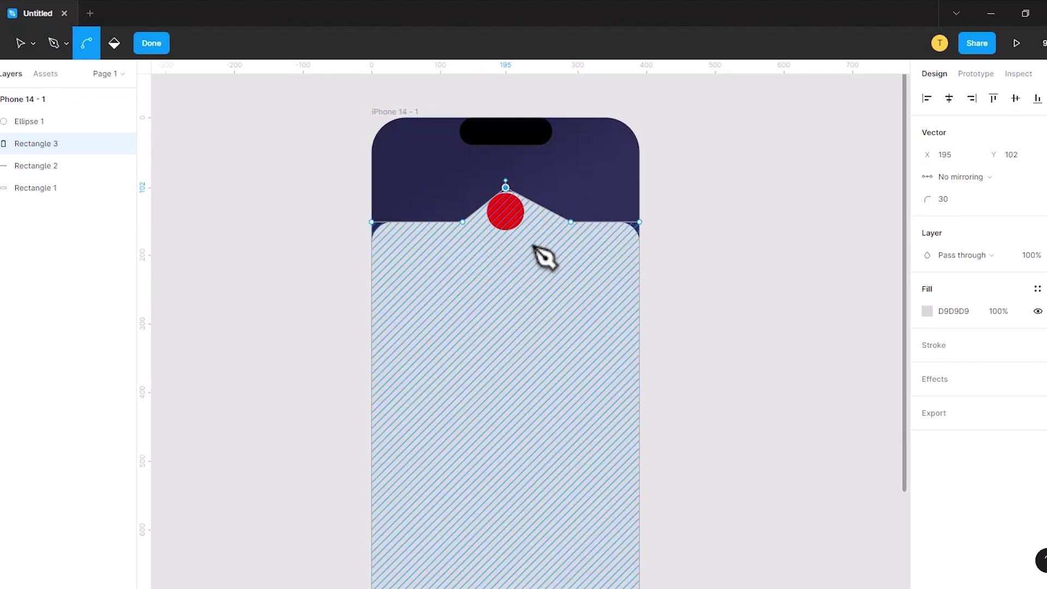
{"action": "key", "text": "Escape"}
{"action": "key", "text": "Escape"}
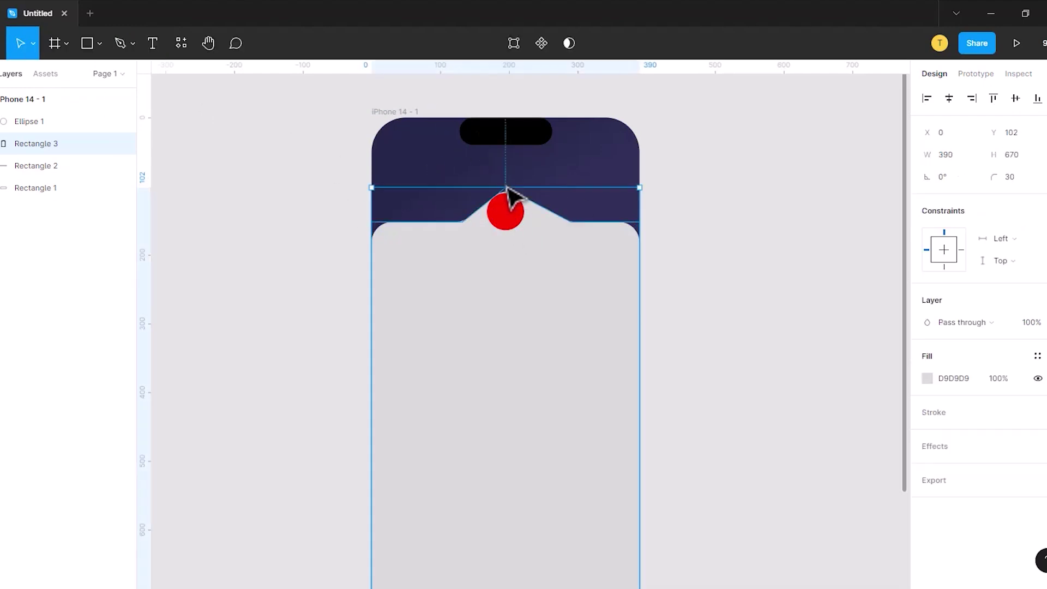
{"action": "left_click", "coordinate": [505, 212]}
{"action": "double_click", "coordinate": [506, 189]}
{"action": "left_click_drag", "start_coordinate": [506, 187], "coordinate": [502, 184]}
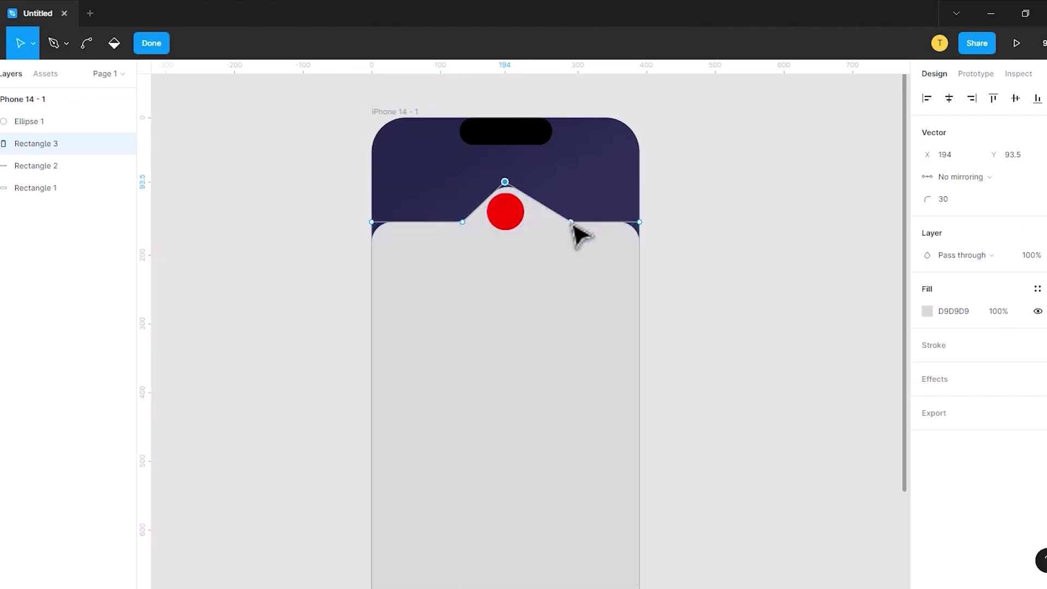
{"action": "left_click", "coordinate": [357, 251]}
{"action": "left_click", "coordinate": [508, 214]}
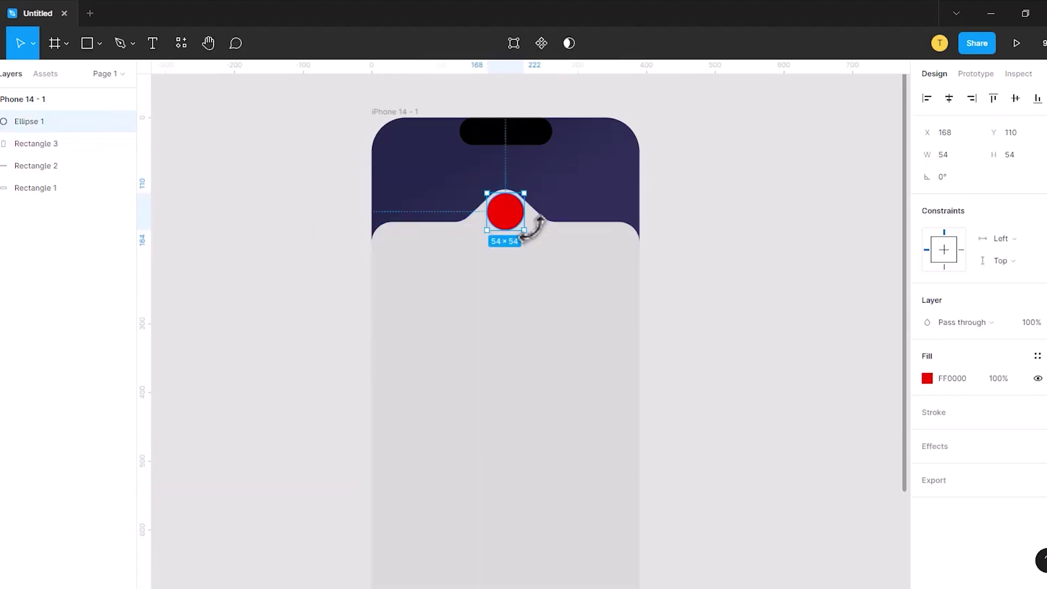
- Switch the base panel's fill to a linear gradient running horizontally
{"action": "double_click", "coordinate": [505, 188]}
{"action": "left_click", "coordinate": [784, 246]}
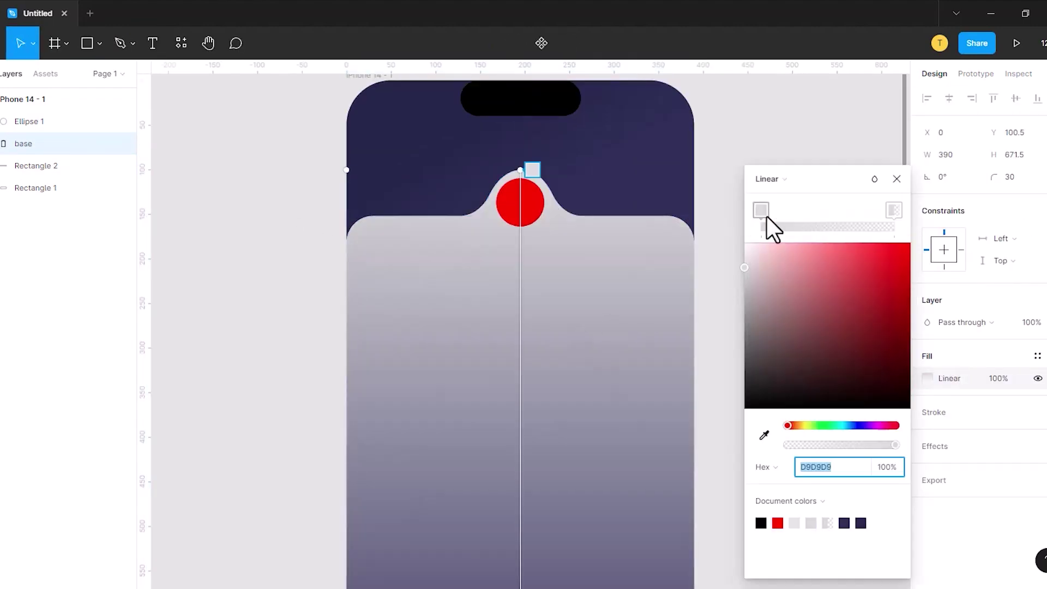
{"action": "left_click_drag", "start_coordinate": [521, 169], "coordinate": [349, 362]}
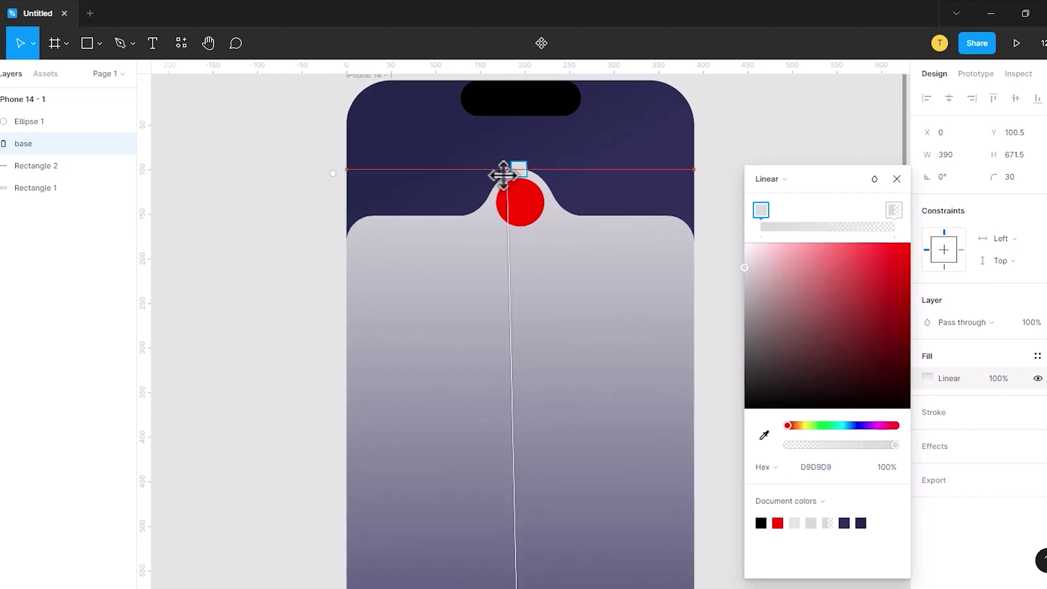
{"action": "scroll", "coordinate": [447, 371], "scroll_direction": "down", "scroll_amount": 2}
{"action": "left_click_drag", "start_coordinate": [355, 318], "coordinate": [356, 293]}
{"action": "scroll", "coordinate": [447, 349], "scroll_direction": "down", "scroll_amount": 5}
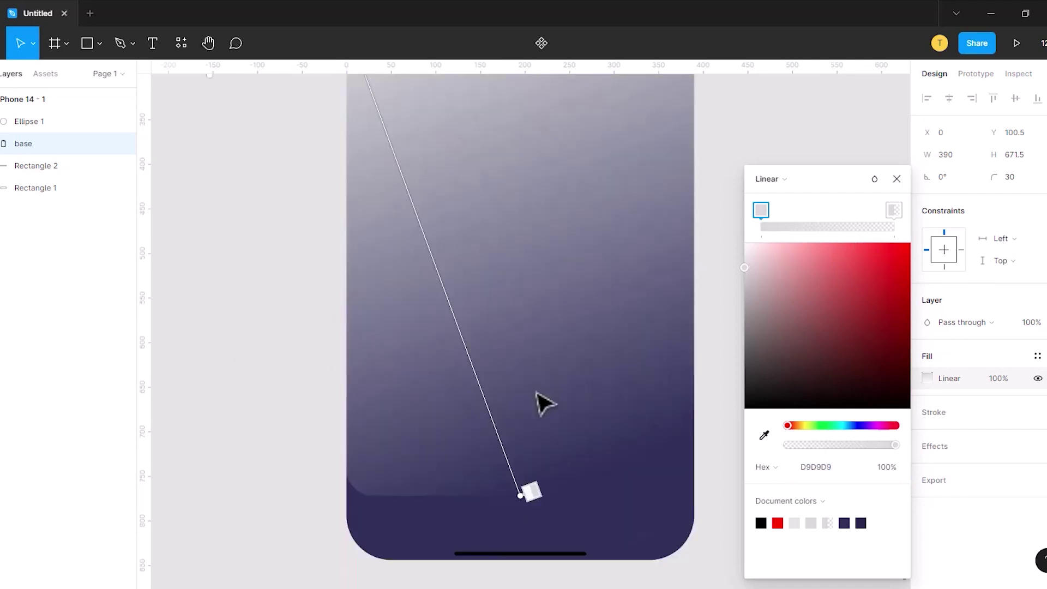
{"action": "mouse_move", "coordinate": [531, 491]}
{"action": "left_mouse_down"}
{"action": "mouse_move", "coordinate": [624, 327]}
{"action": "mouse_move", "coordinate": [688, 93]}
{"action": "left_mouse_up"}
{"action": "scroll", "coordinate": [688, 92], "scroll_direction": "up", "scroll_amount": 5}
{"action": "left_click_drag", "start_coordinate": [691, 306], "coordinate": [684, 253]}
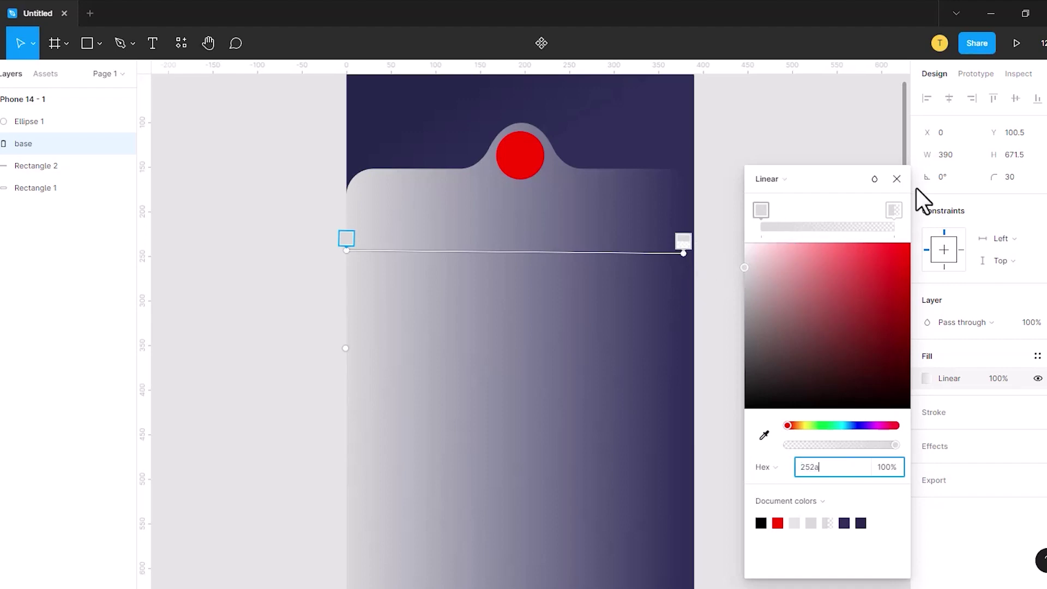
- Set the gradient stops to 252A4D and a 100% opaque 404177 middle stop, then add a stroke
{"action": "key", "text": "Return"}
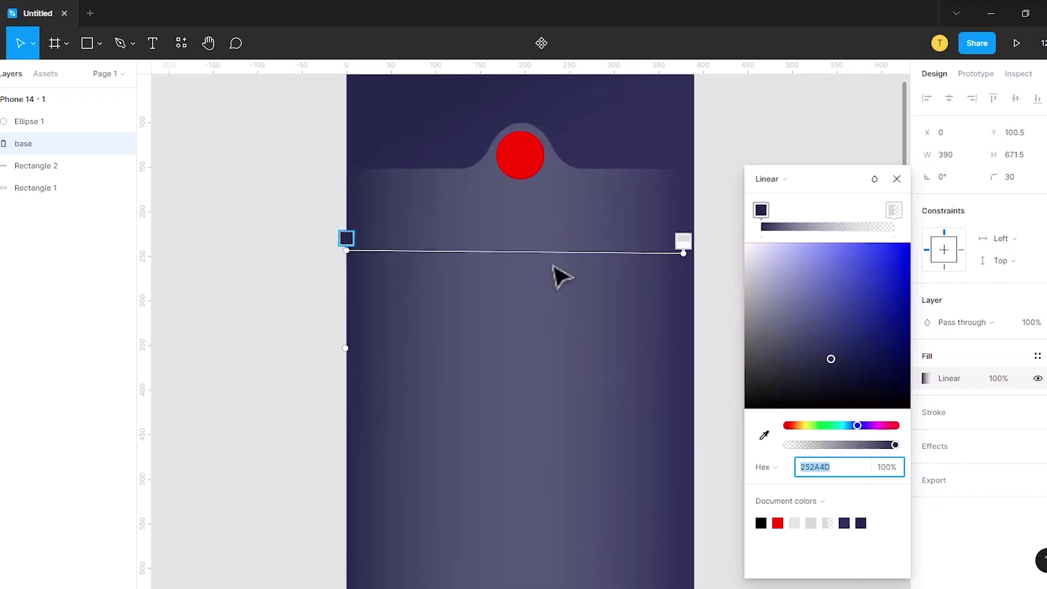
{"action": "left_click", "coordinate": [512, 248]}
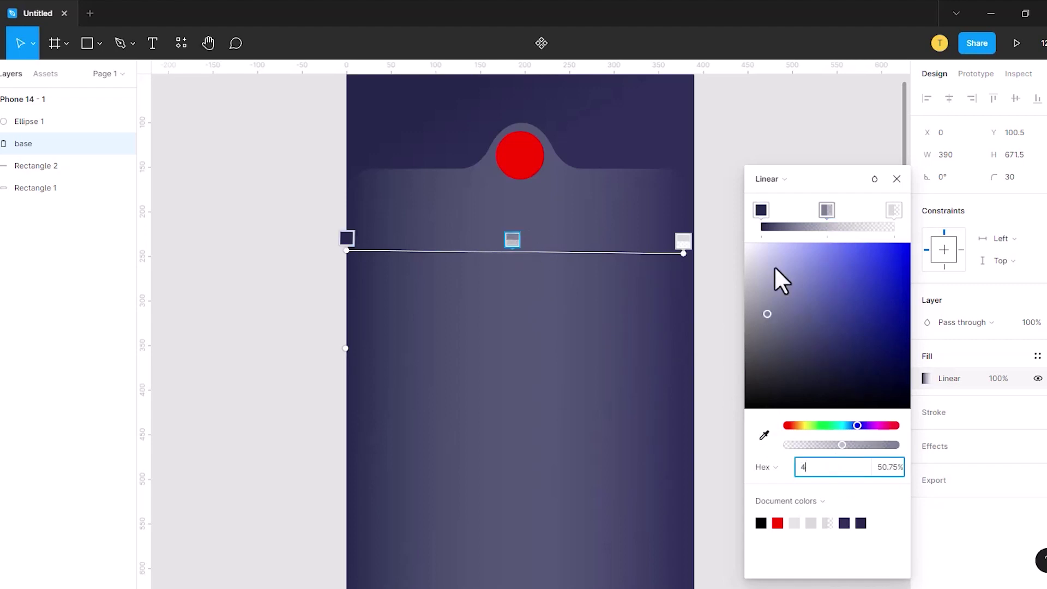
{"action": "type", "text": "0417"}
{"action": "key", "text": "Return"}
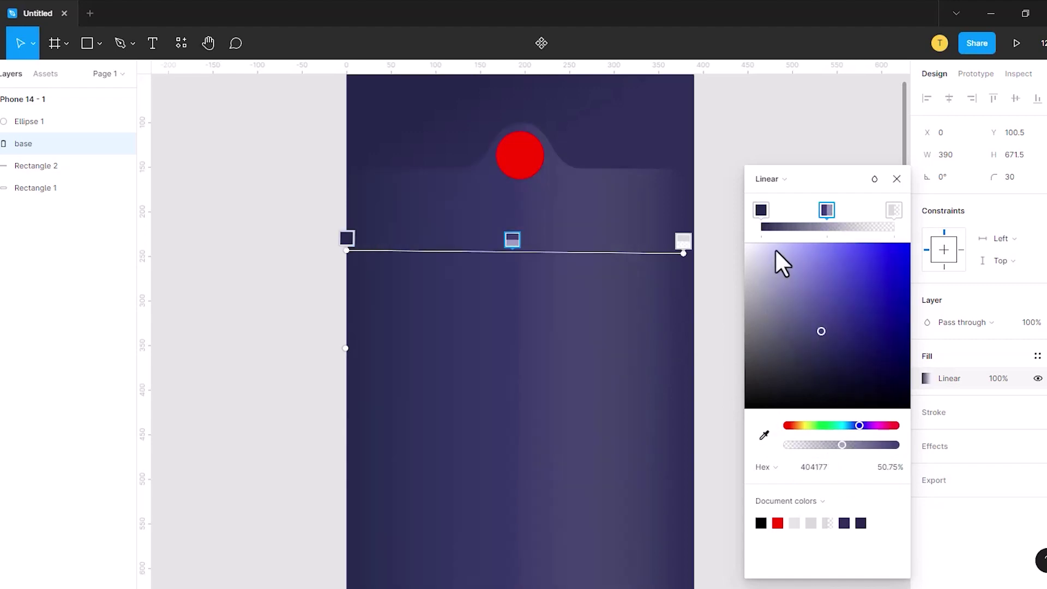
{"action": "left_click", "coordinate": [873, 466]}
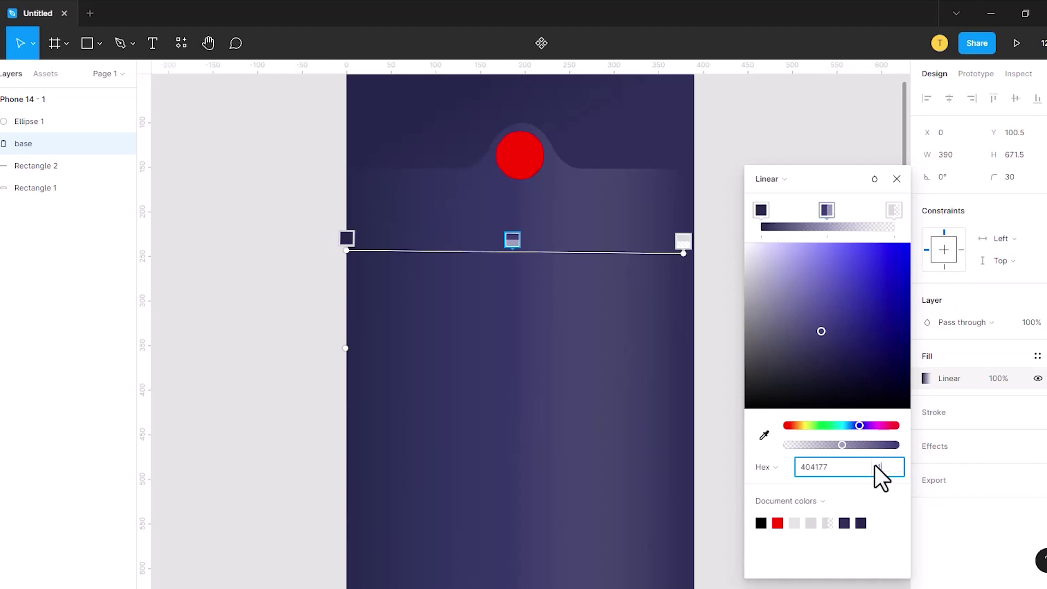
{"action": "type", "text": "100"}
{"action": "key", "text": "Return"}
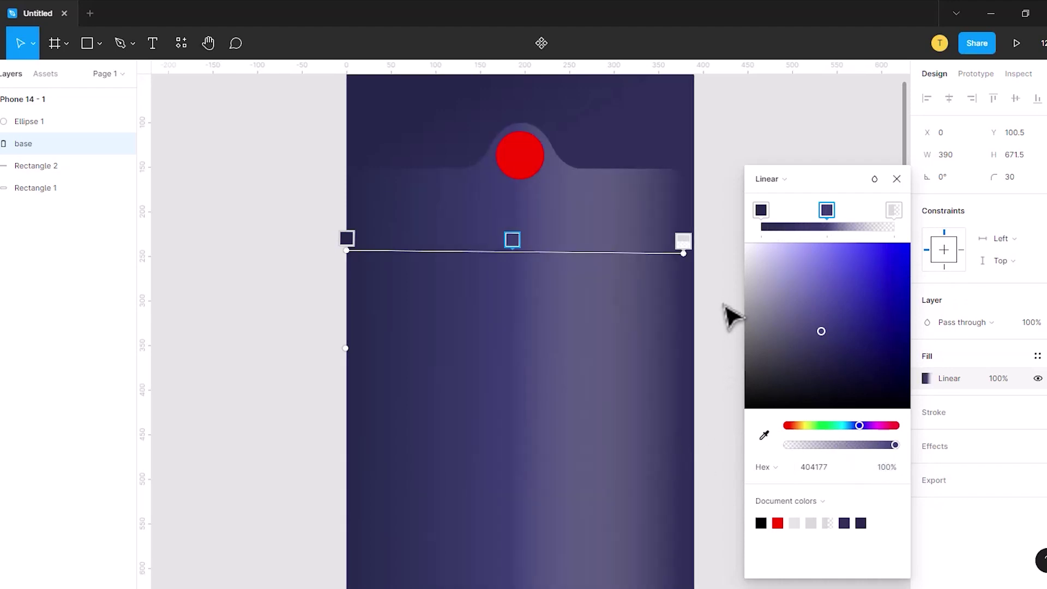
{"action": "left_click", "coordinate": [938, 437]}
{"action": "left_click", "coordinate": [934, 413]}
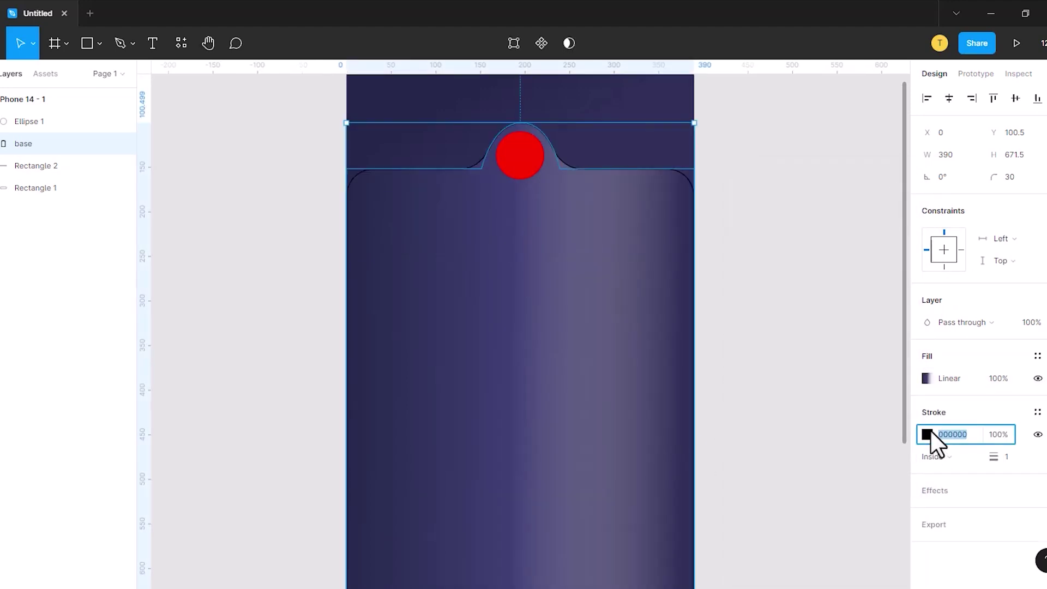
- Turn the base shape's stroke into a linear gradient running horizontally across the top edge
{"action": "left_click", "coordinate": [927, 434]}
{"action": "left_click", "coordinate": [764, 229]}
{"action": "left_click", "coordinate": [770, 243]}
{"action": "left_click_drag", "start_coordinate": [520, 123], "coordinate": [355, 176]}
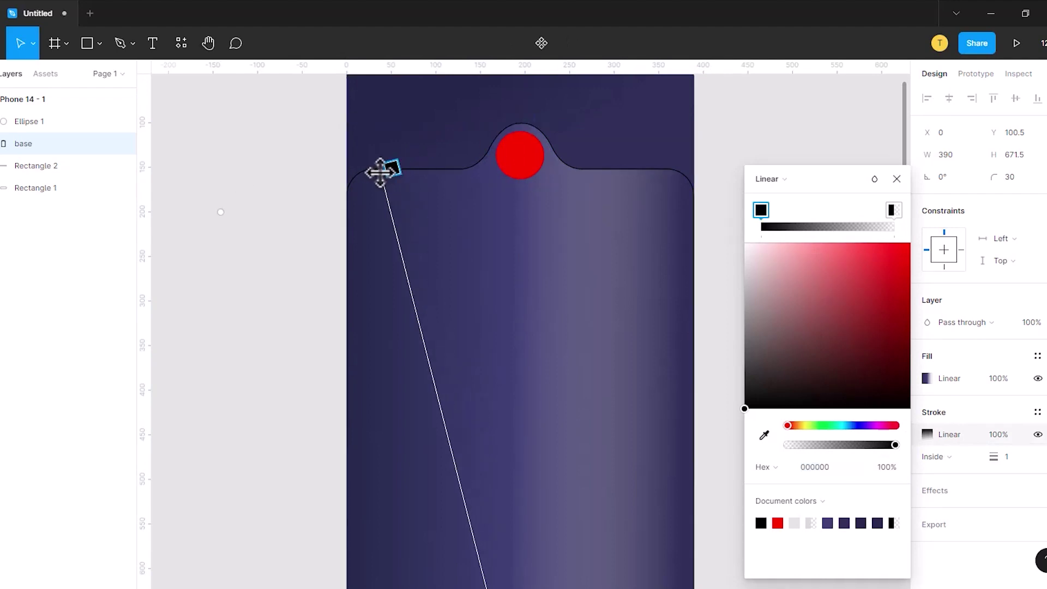
{"action": "scroll", "coordinate": [614, 503], "scroll_direction": "down", "scroll_amount": 5}
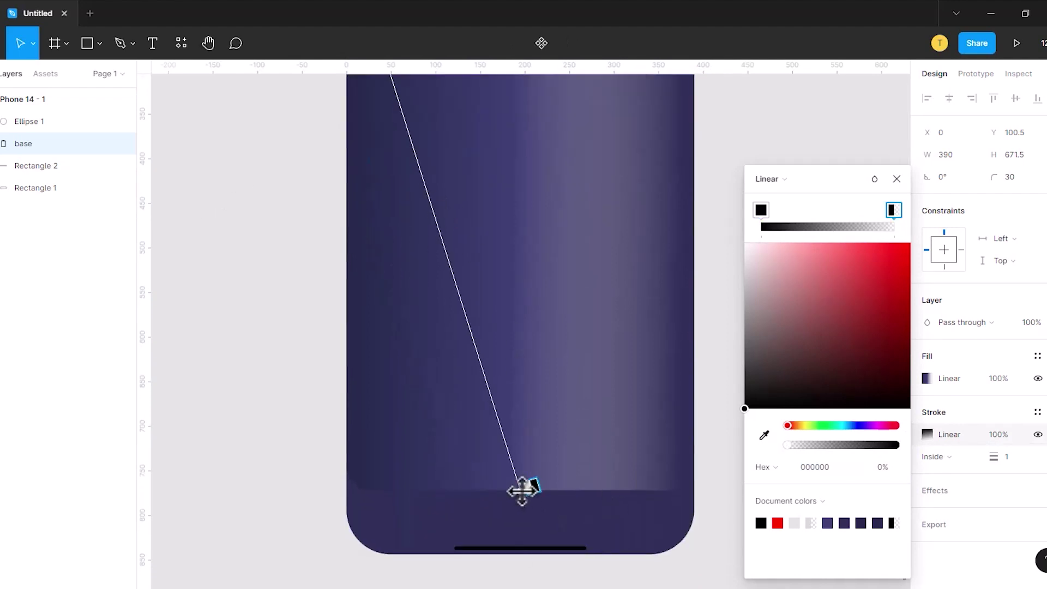
{"action": "left_click_drag", "start_coordinate": [524, 489], "coordinate": [694, 197]}
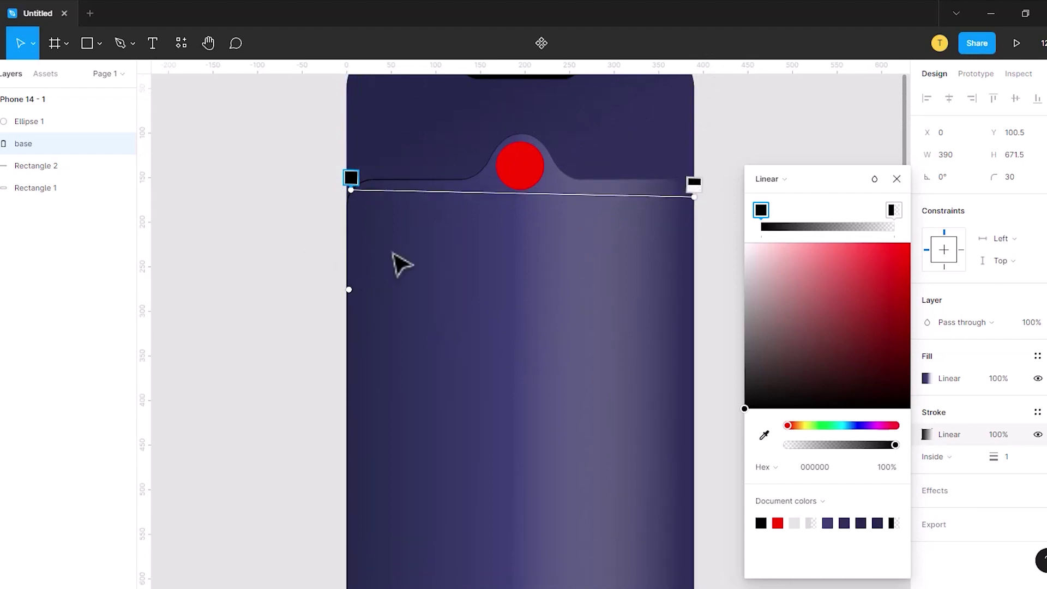
- Add two extra stops to the stroke gradient and space them along the line
{"action": "left_click", "coordinate": [402, 192]}
{"action": "left_click", "coordinate": [471, 193]}
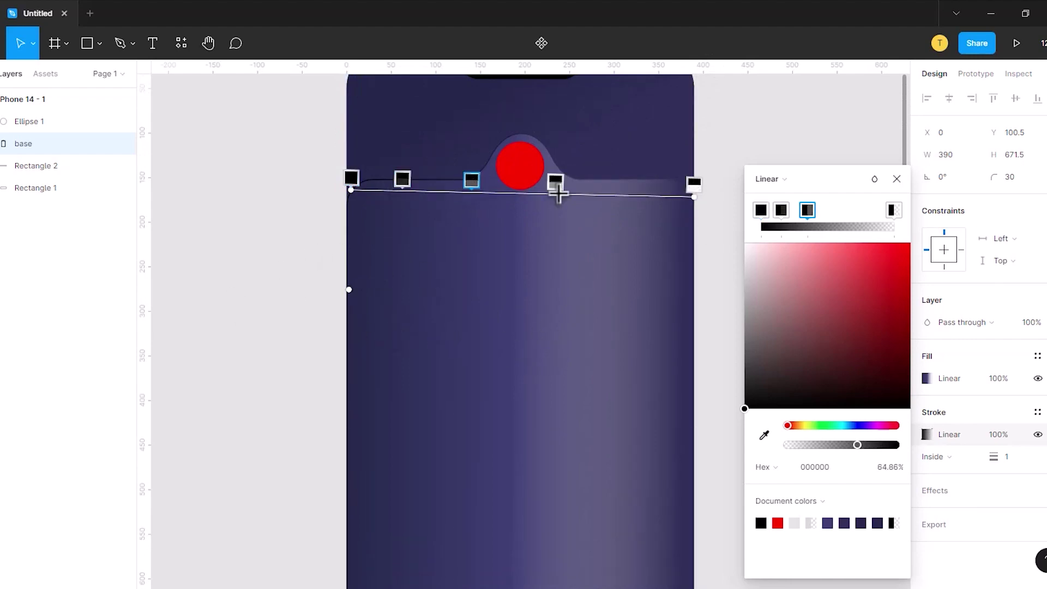
{"action": "left_click_drag", "start_coordinate": [577, 188], "coordinate": [608, 182]}
{"action": "left_click_drag", "start_coordinate": [472, 180], "coordinate": [510, 181]}
{"action": "left_click_drag", "start_coordinate": [402, 179], "coordinate": [425, 179]}
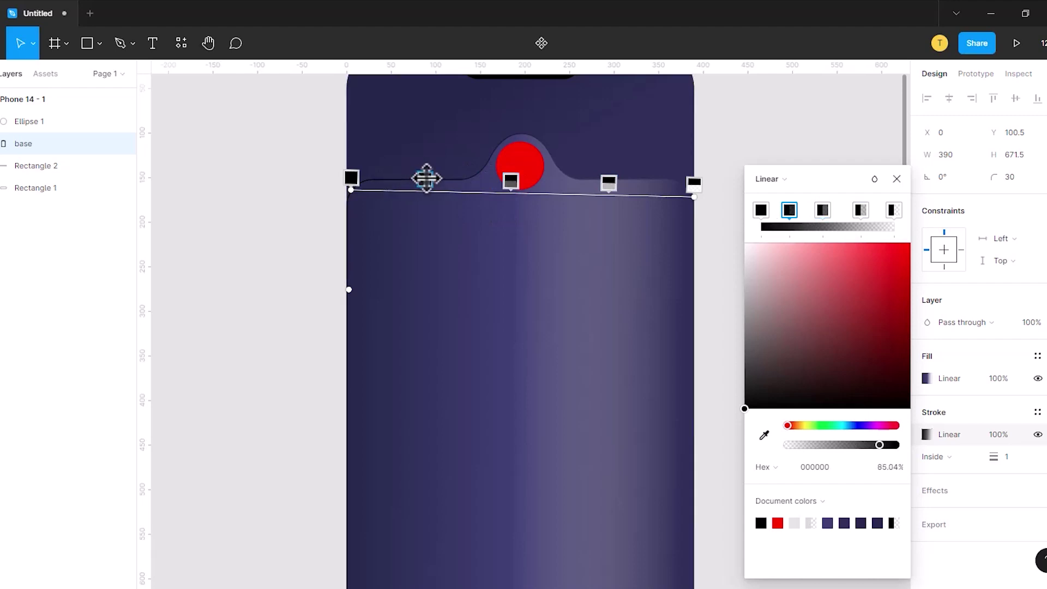
{"action": "left_click_drag", "start_coordinate": [693, 197], "coordinate": [687, 192]}
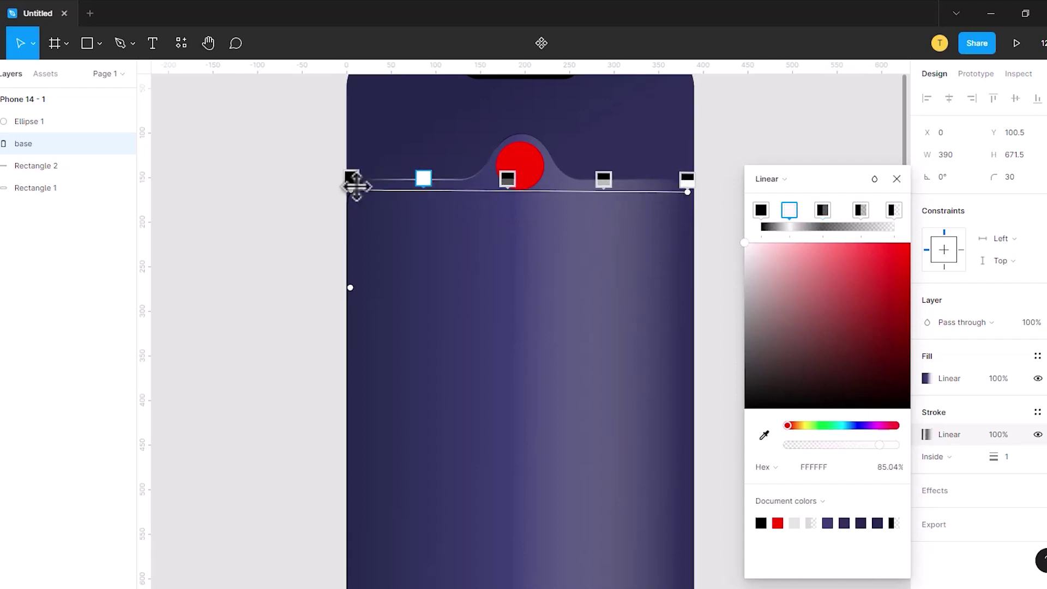
- Set the stroke gradient stops to white FFFFFF
{"action": "left_click", "coordinate": [822, 210]}
{"action": "left_click", "coordinate": [761, 210]}
{"action": "left_click_drag", "start_coordinate": [748, 246], "coordinate": [731, 246]}
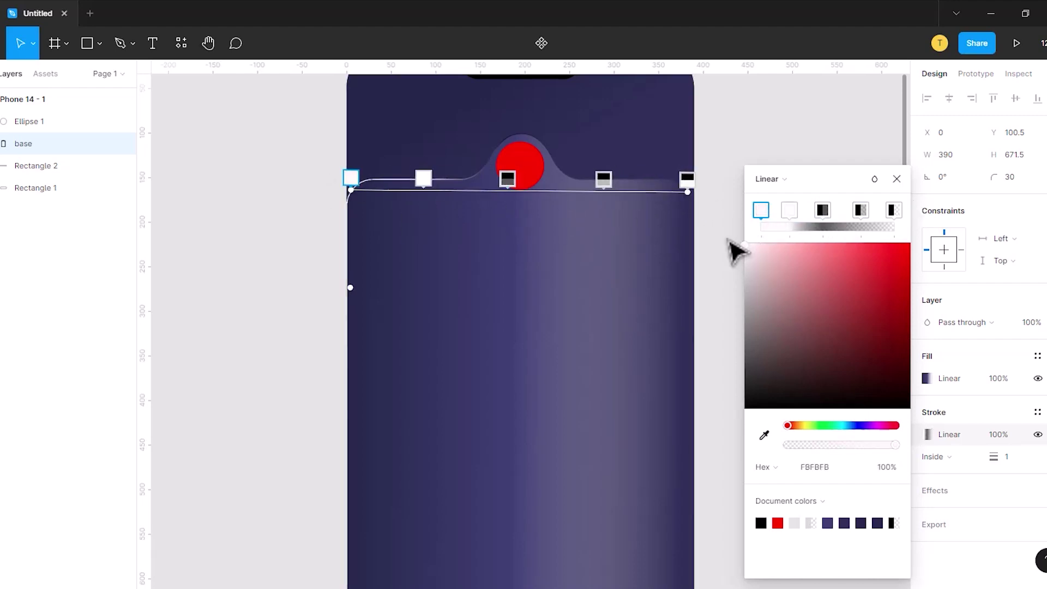
{"action": "left_click", "coordinate": [822, 210]}
{"action": "left_click", "coordinate": [768, 265]}
{"action": "left_click", "coordinate": [860, 213]}
{"action": "left_click", "coordinate": [894, 212]}
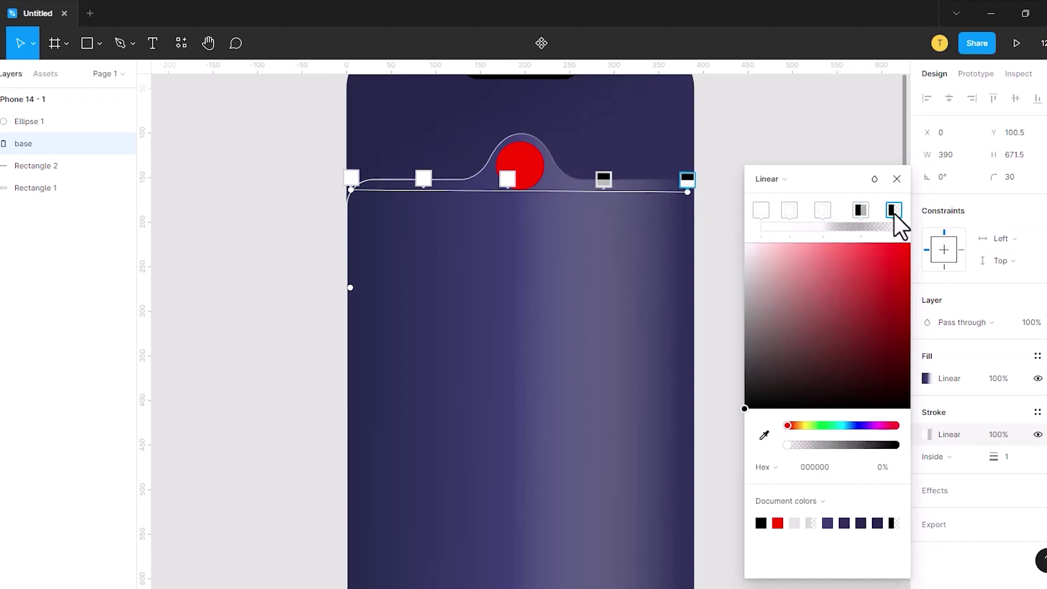
{"action": "left_click", "coordinate": [861, 216]}
{"action": "left_click", "coordinate": [746, 244]}
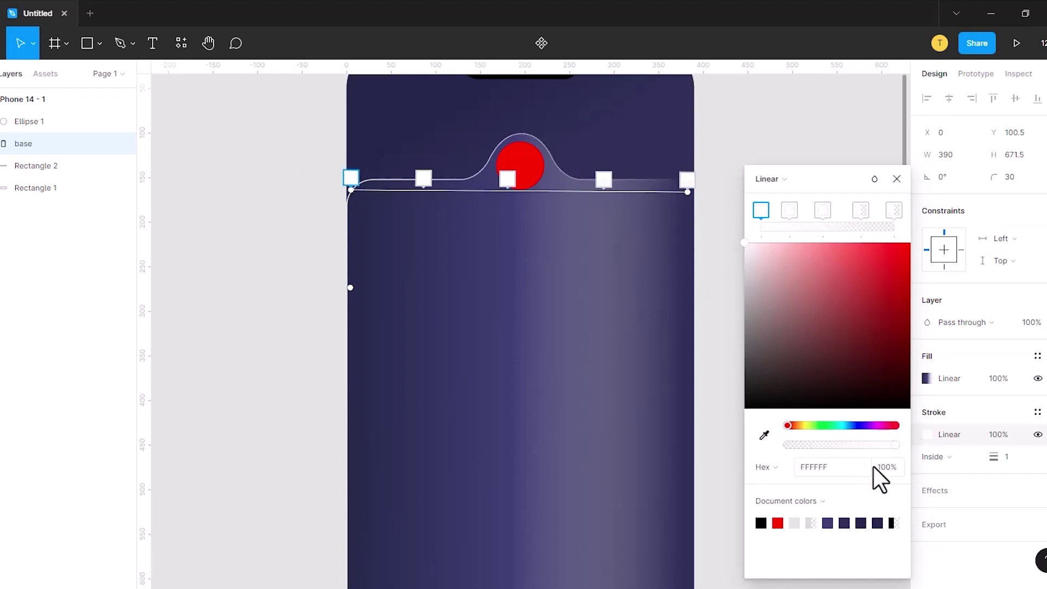
- Give the stops opacities of 100/40/30/0% and add a drop shadow effect
{"action": "left_click", "coordinate": [881, 468]}
{"action": "left_click", "coordinate": [423, 178]}
{"action": "left_click", "coordinate": [883, 468]}
{"action": "type", "text": "30"}
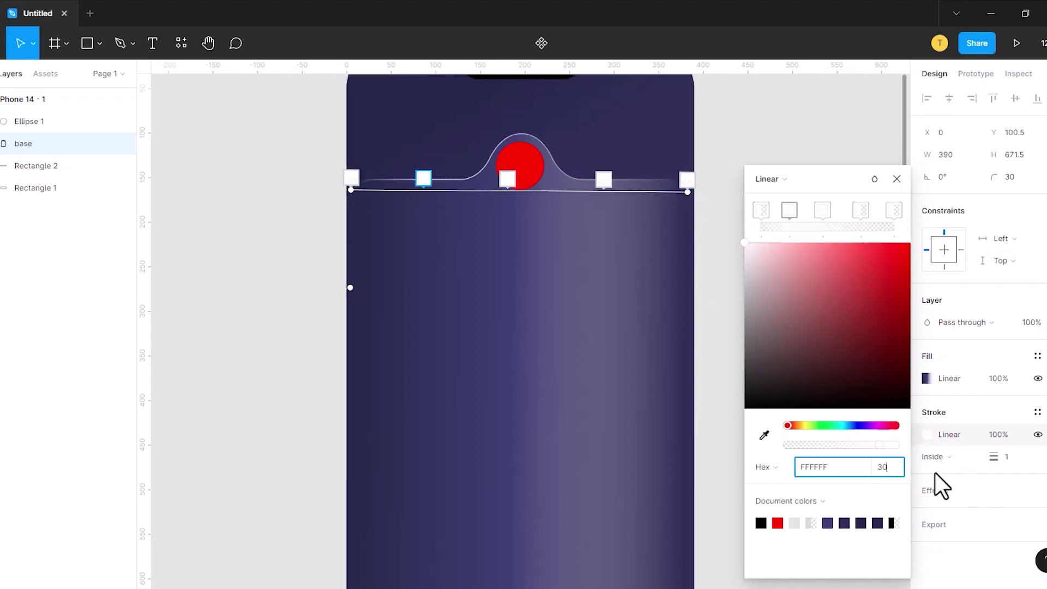
{"action": "left_click", "coordinate": [507, 178]}
{"action": "left_click", "coordinate": [886, 467]}
{"action": "type", "text": "40"}
{"action": "key", "text": "Return"}
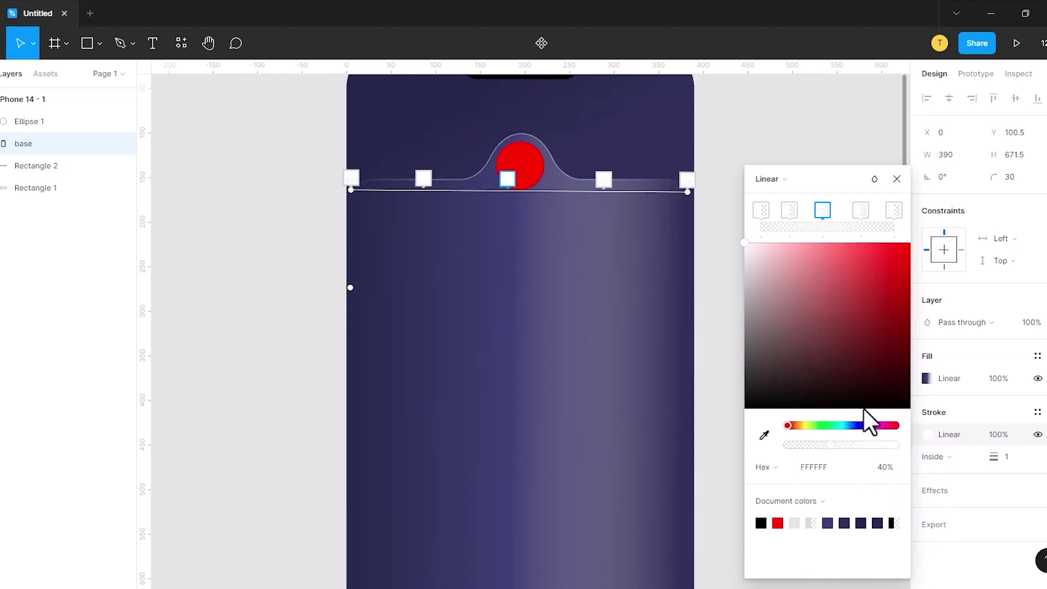
{"action": "left_click", "coordinate": [604, 180]}
{"action": "left_click", "coordinate": [889, 467]}
{"action": "type", "text": "30"}
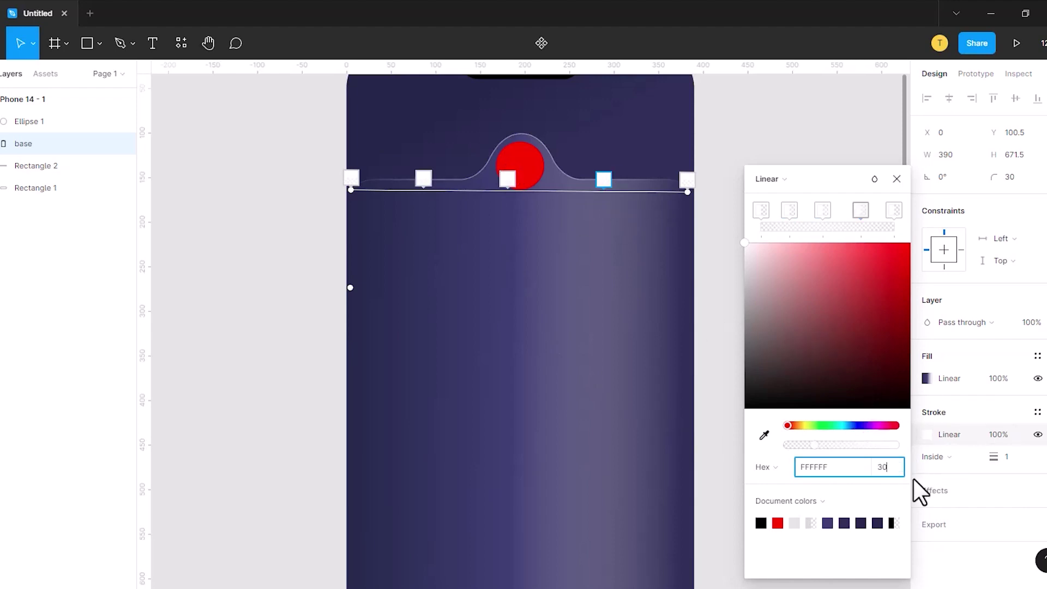
{"action": "key", "text": "Return"}
{"action": "left_click", "coordinate": [687, 180]}
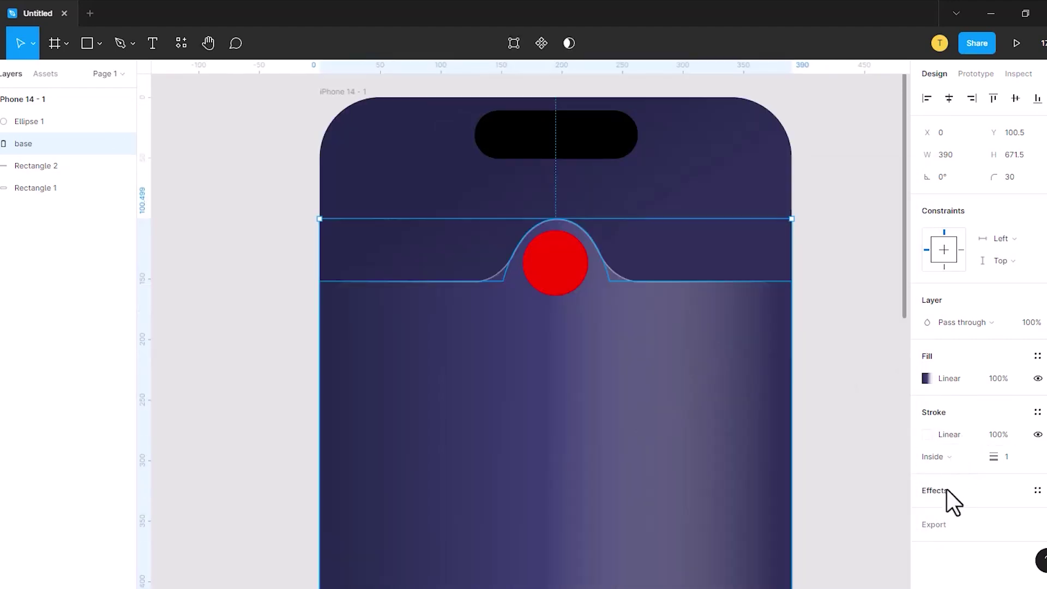
{"action": "left_click", "coordinate": [1038, 490]}
{"action": "left_click", "coordinate": [968, 513]}
- Set the base shape's drop shadow to Y -1 and blur 1, keeping black at 25%
{"action": "left_click", "coordinate": [933, 514]}
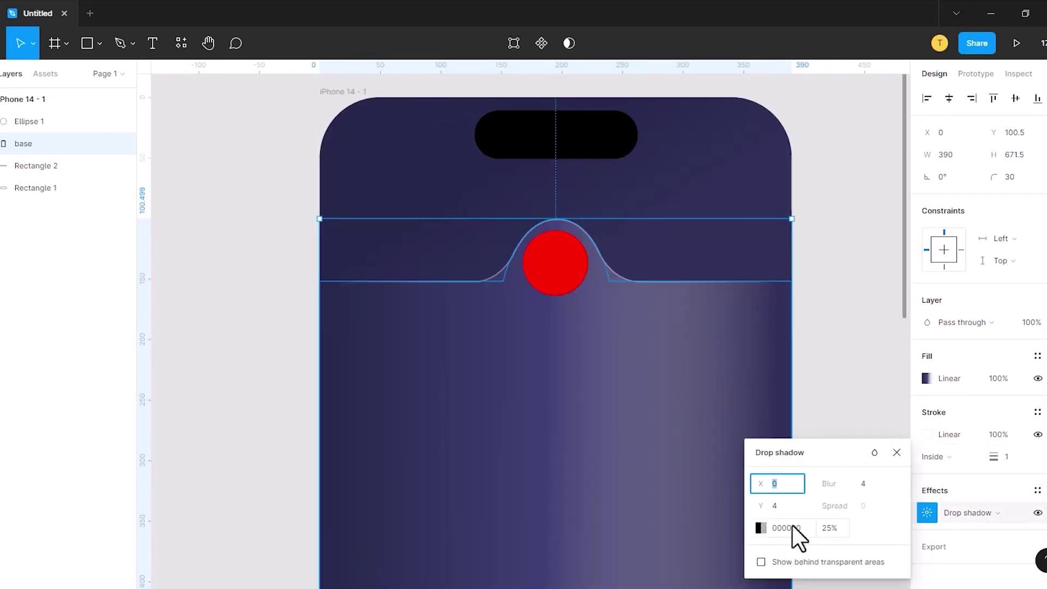
{"action": "key", "text": "Tab"}
{"action": "type", "text": "1"}
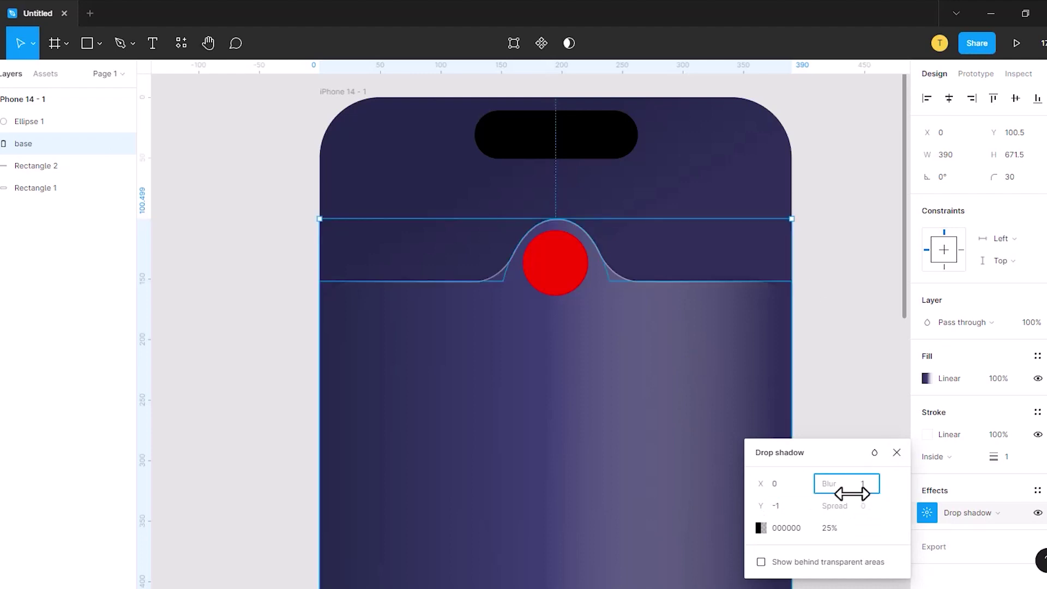
{"action": "left_click", "coordinate": [759, 528]}
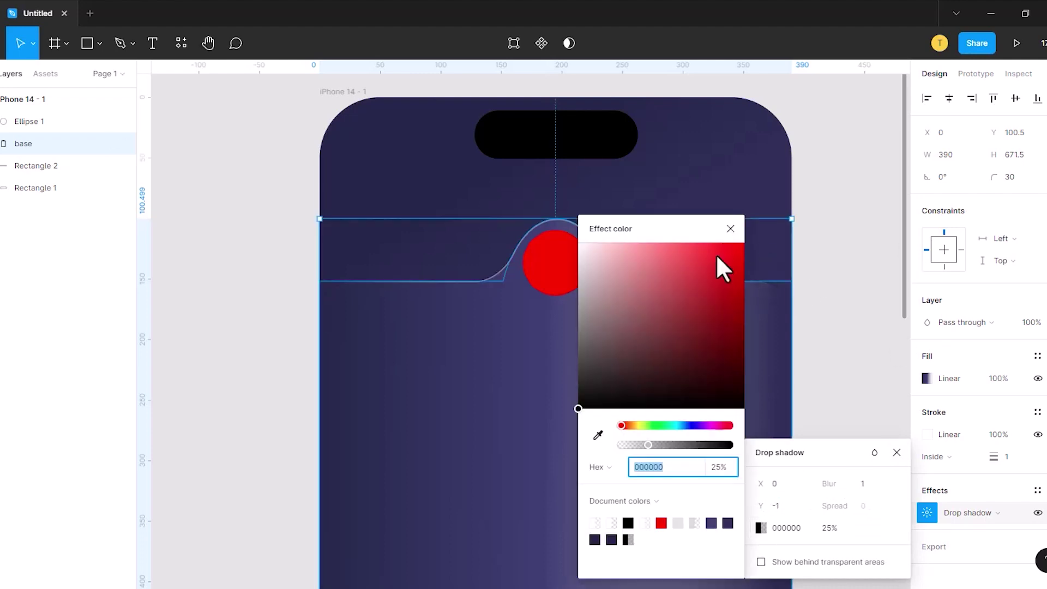
{"action": "key", "text": "Escape"}
{"action": "key", "text": "Return"}
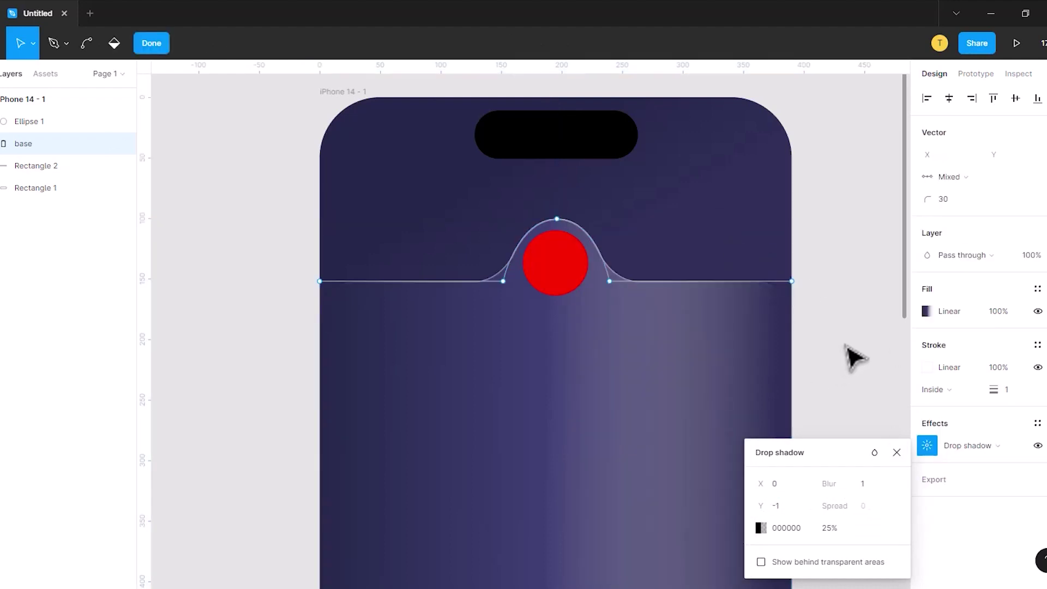
{"action": "left_click", "coordinate": [875, 452]}
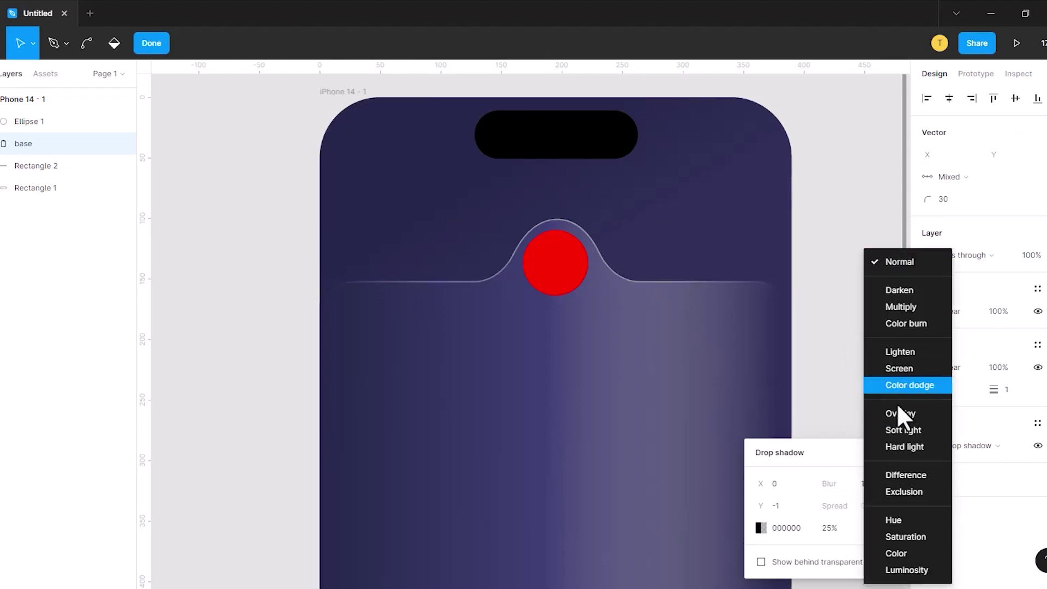
- Import a white charging battery icon from the Iconify plugin
{"action": "right_click", "coordinate": [313, 148]}
{"action": "mouse_move", "coordinate": [388, 268]}
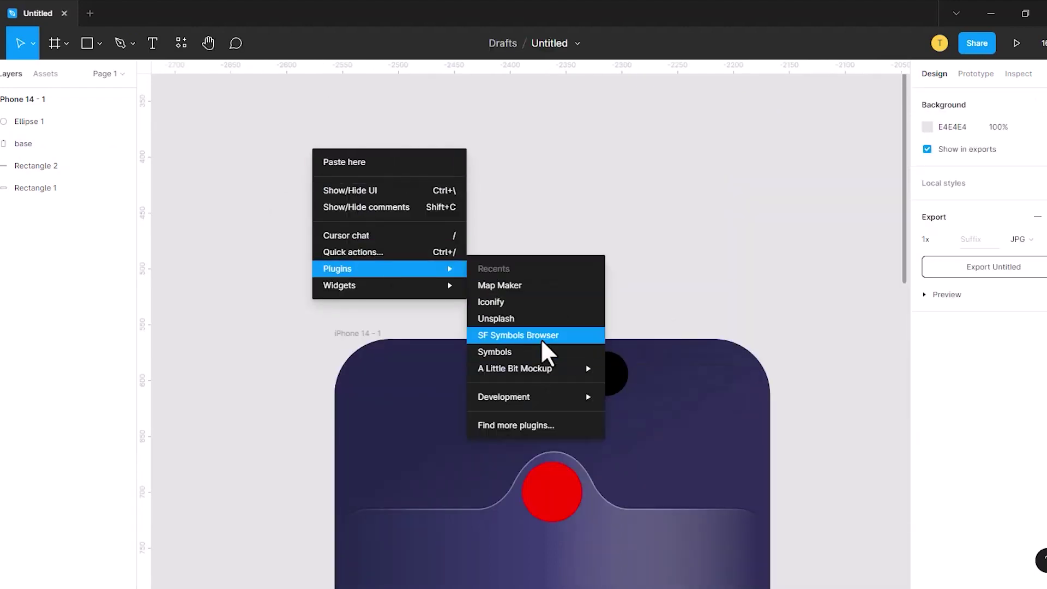
{"action": "left_click", "coordinate": [523, 352]}
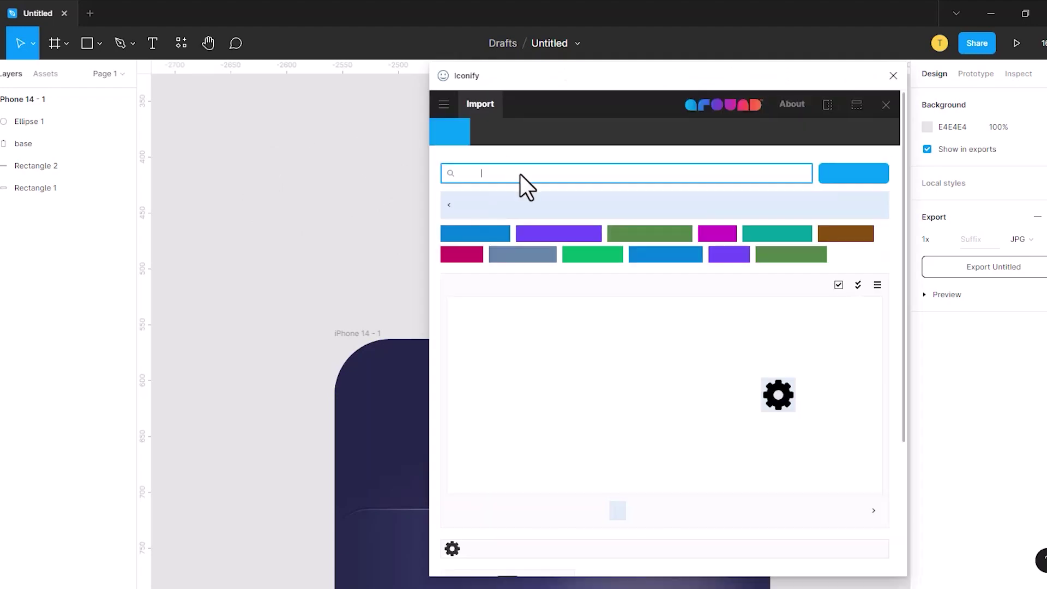
{"action": "type", "text": "settingbate"}
{"action": "key", "text": "ctrl+a"}
{"action": "type", "text": "bat"}
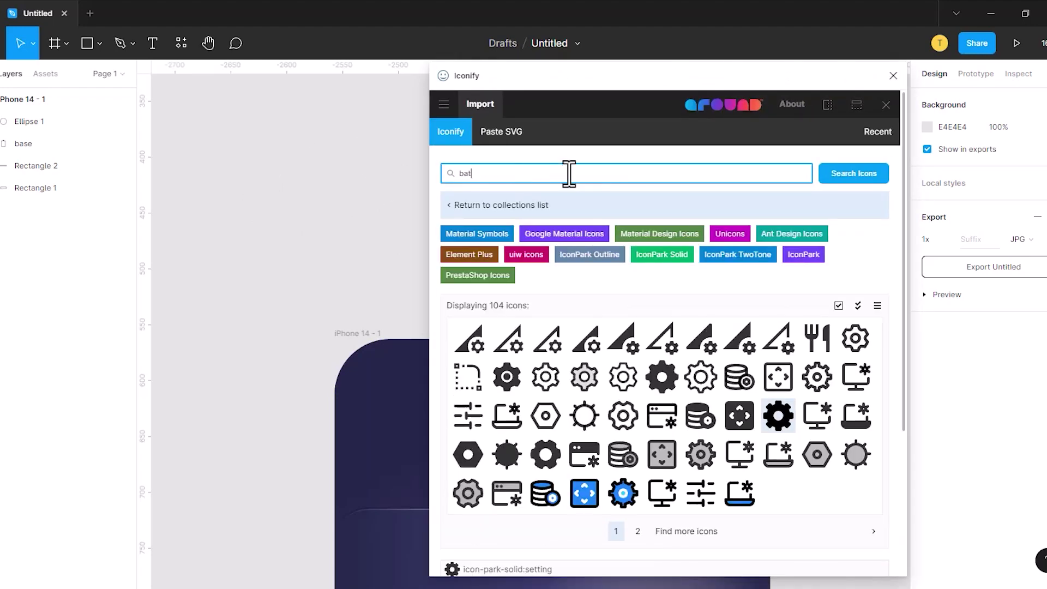
{"action": "type", "text": "tery"}
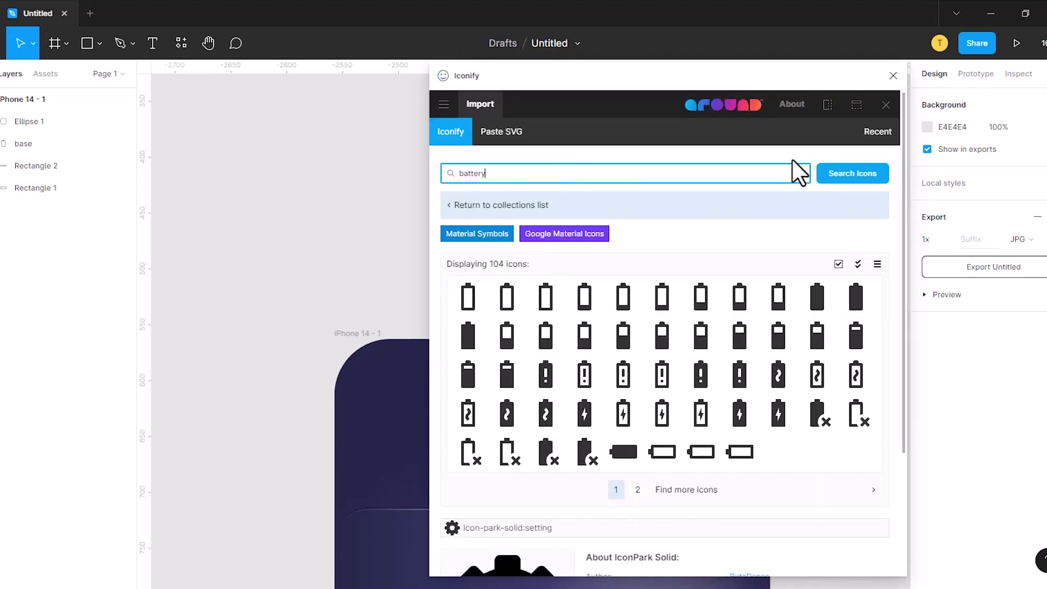
{"action": "left_click", "coordinate": [638, 489]}
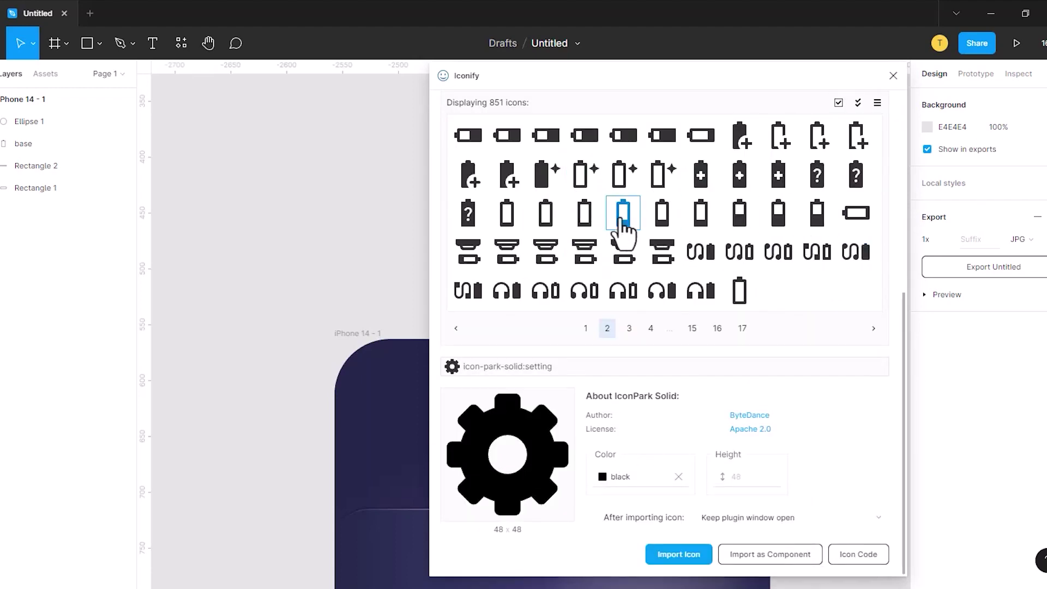
{"action": "left_click", "coordinate": [629, 327]}
{"action": "left_click", "coordinate": [738, 175]}
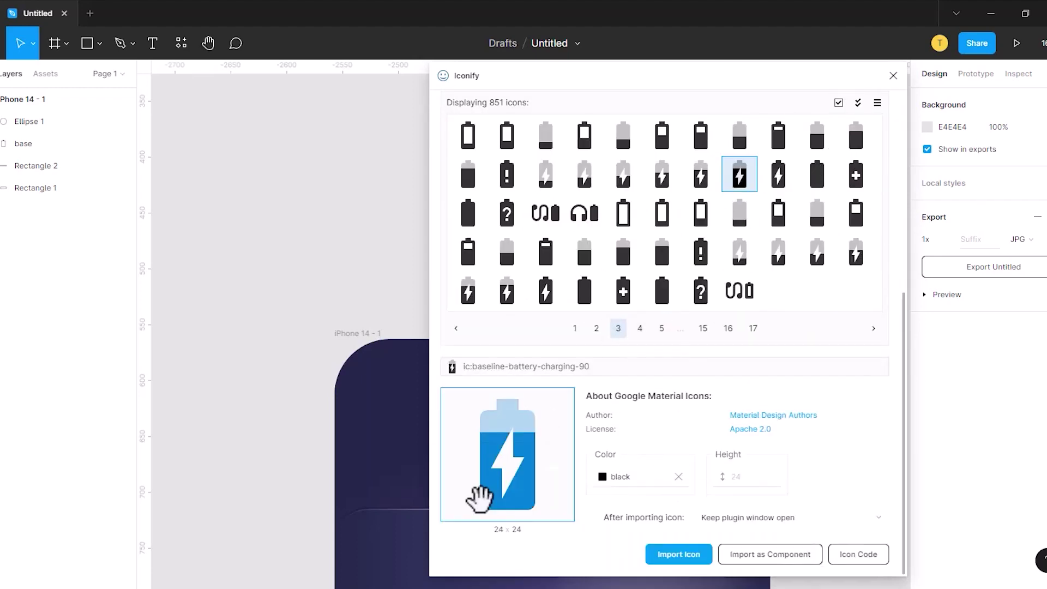
{"action": "left_click", "coordinate": [653, 478]}
{"action": "left_click", "coordinate": [660, 523]}
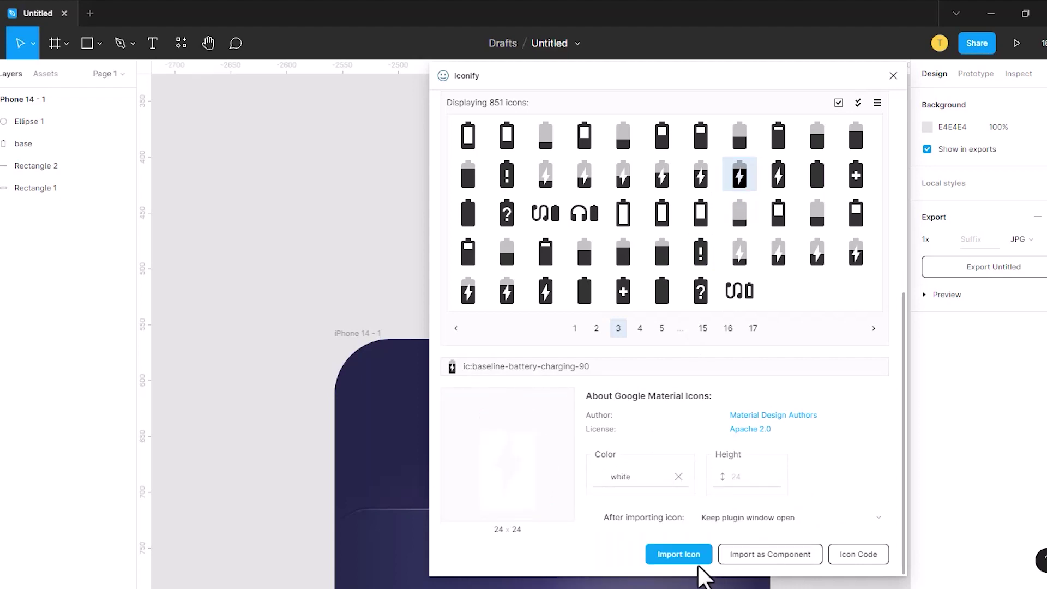
{"action": "left_click", "coordinate": [688, 554]}
- Search Iconify for 'wifi' and import the full-strength wifi icon
{"action": "scroll", "coordinate": [547, 130], "scroll_direction": "up", "scroll_amount": 5}
{"action": "scroll", "coordinate": [547, 130], "scroll_direction": "up", "scroll_amount": 5}
{"action": "double_click", "coordinate": [475, 173]}
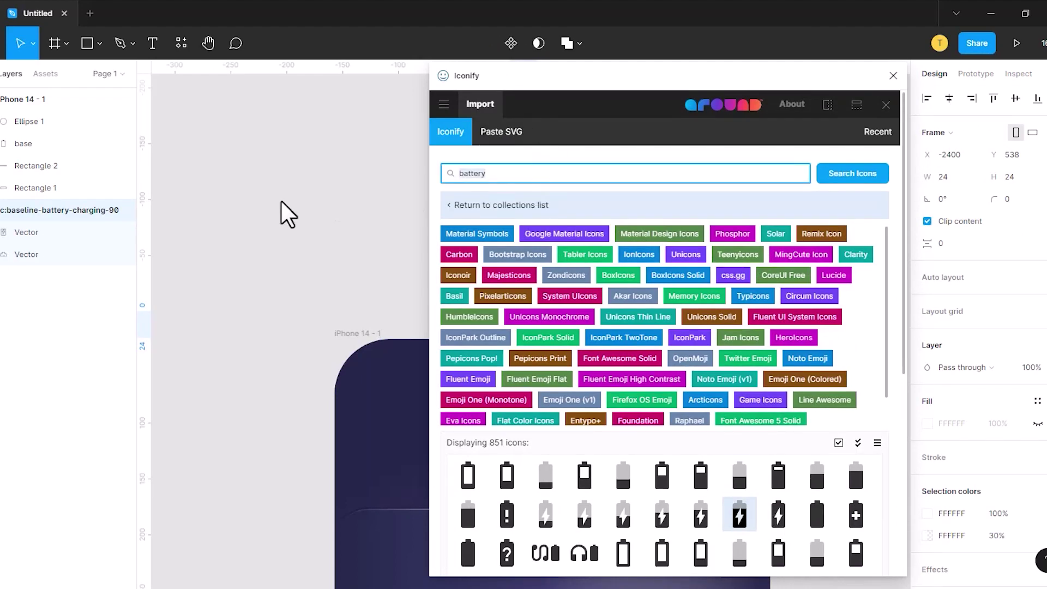
{"action": "type", "text": "wifi"}
{"action": "key", "text": "Return"}
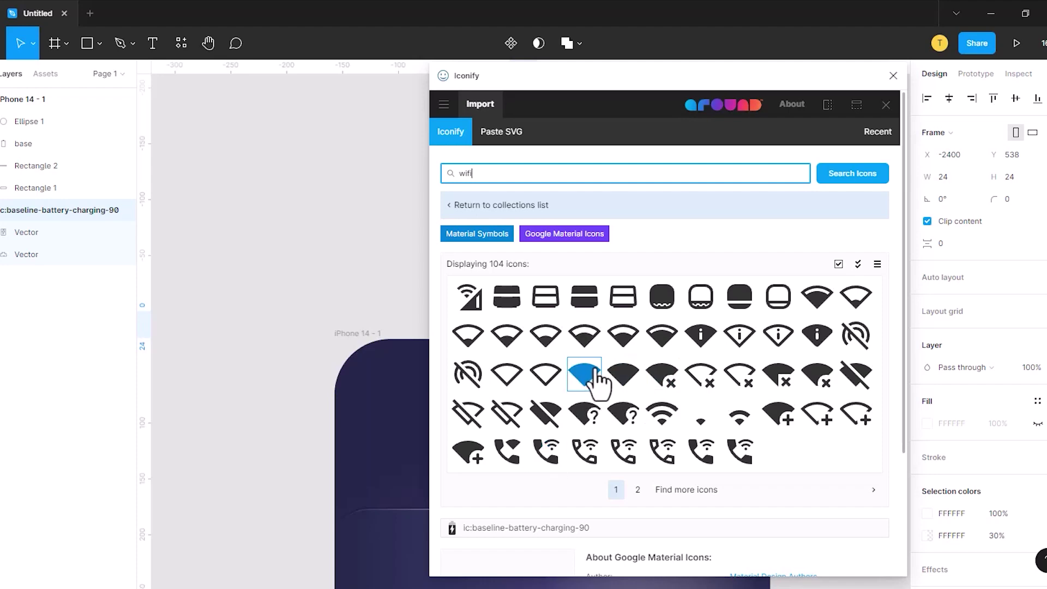
{"action": "left_click", "coordinate": [592, 375]}
{"action": "left_click", "coordinate": [678, 554]}
- Search Iconify for '5g' and import the filled 5G signal icon
{"action": "scroll", "coordinate": [612, 282], "scroll_direction": "up", "scroll_amount": 10}
{"action": "double_click", "coordinate": [546, 173]}
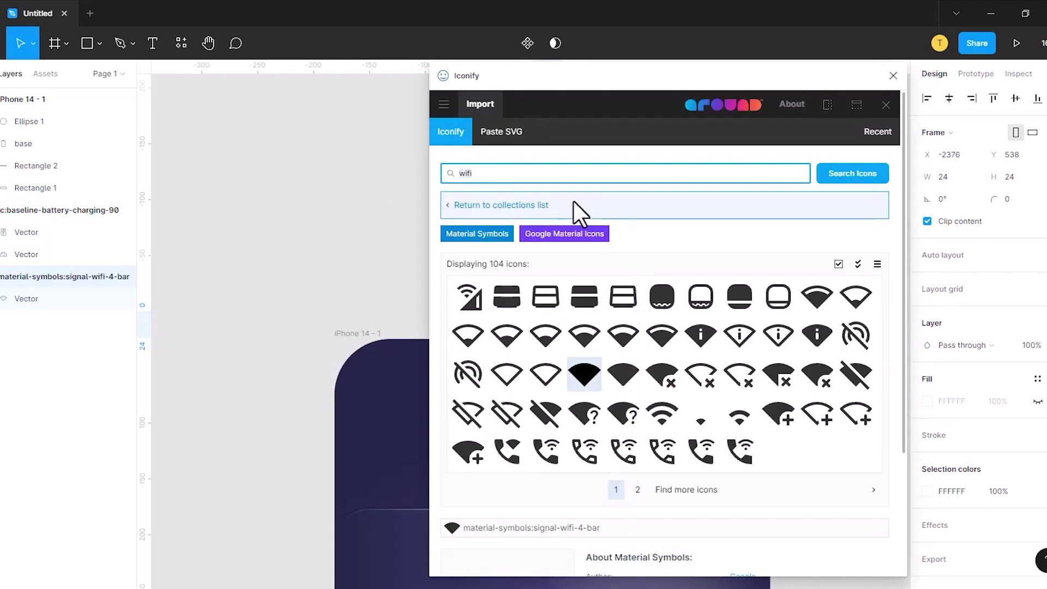
{"action": "type", "text": "5g"}
{"action": "key", "text": "Return"}
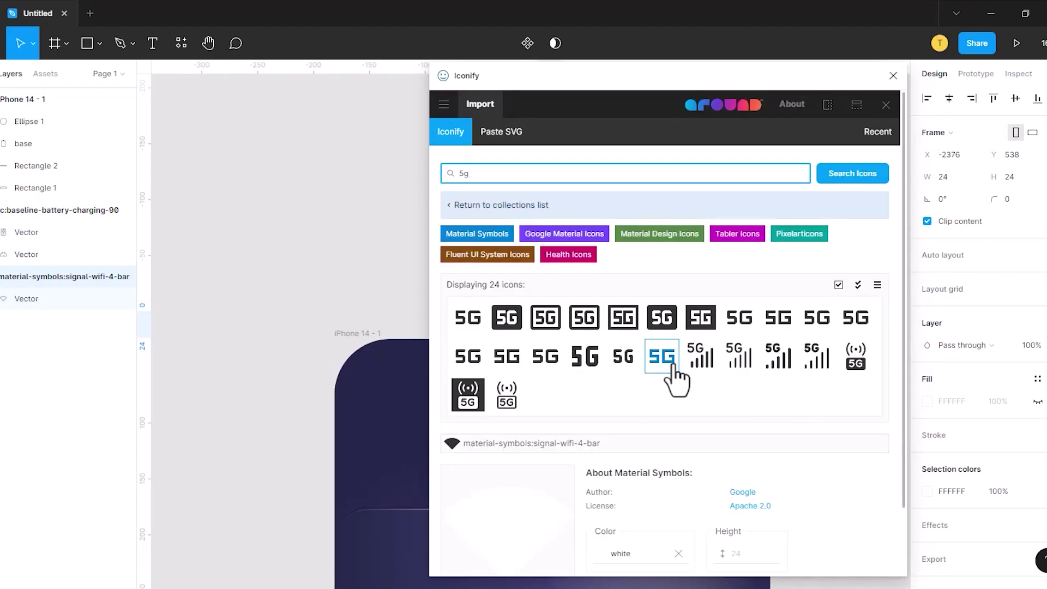
{"action": "left_click", "coordinate": [778, 356]}
{"action": "left_click", "coordinate": [654, 551]}
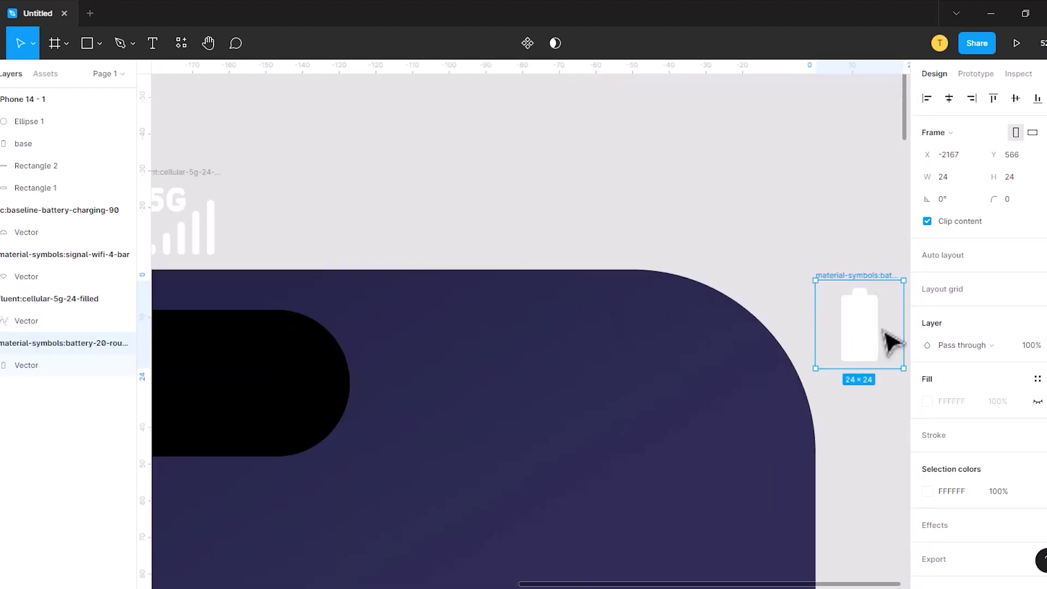
- Move the battery, 5G and wifi icons into the phone's status bar
{"action": "mouse_move", "coordinate": [882, 339]}
{"action": "left_mouse_down"}
{"action": "mouse_move", "coordinate": [684, 343]}
{"action": "mouse_move", "coordinate": [709, 395]}
{"action": "left_mouse_up"}
{"action": "left_click_drag", "start_coordinate": [210, 208], "coordinate": [431, 377]}
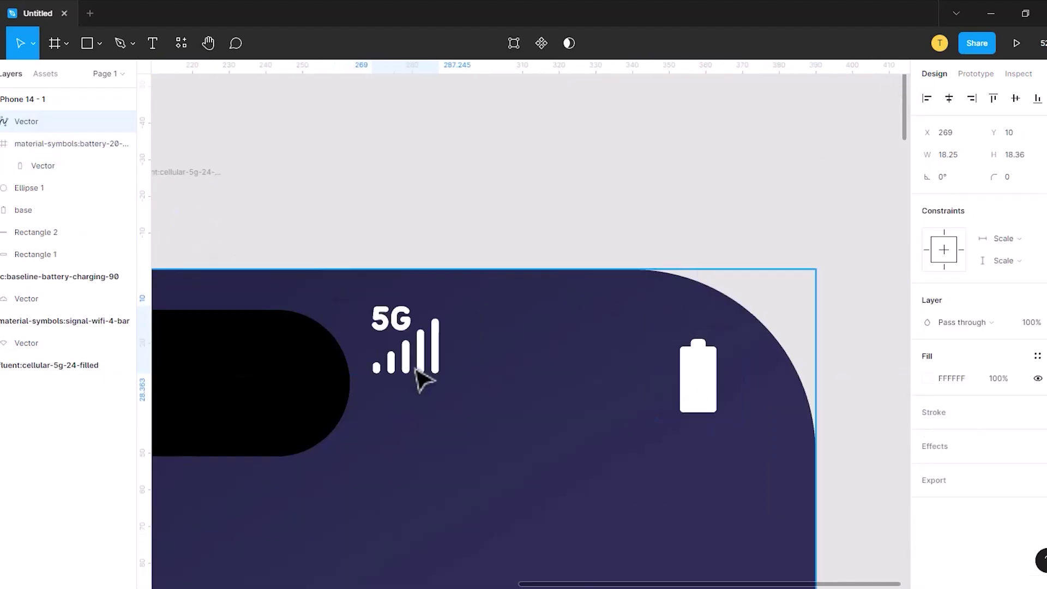
{"action": "scroll", "coordinate": [431, 376], "scroll_direction": "down", "scroll_amount": 3}
{"action": "left_click_drag", "start_coordinate": [244, 315], "coordinate": [521, 399]}
- Delete the leftover battery-charging icon and empty frames, then fine-tune the icons' spacing
{"action": "left_click", "coordinate": [202, 297]}
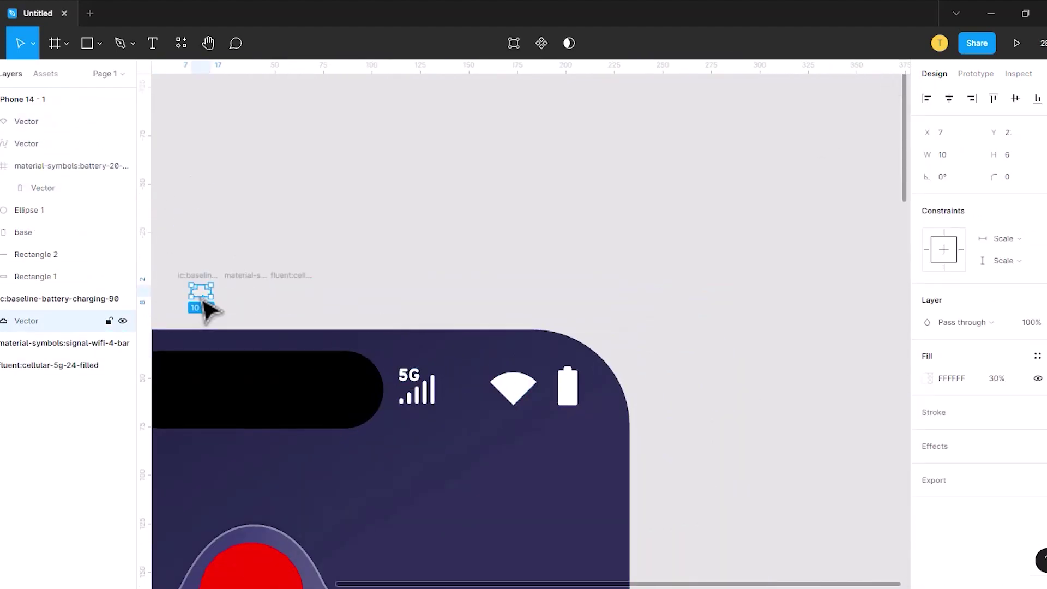
{"action": "key", "text": "Delete"}
{"action": "left_click_drag", "start_coordinate": [349, 276], "coordinate": [273, 317]}
{"action": "key", "text": "Delete"}
{"action": "left_click_drag", "start_coordinate": [415, 390], "coordinate": [436, 392]}
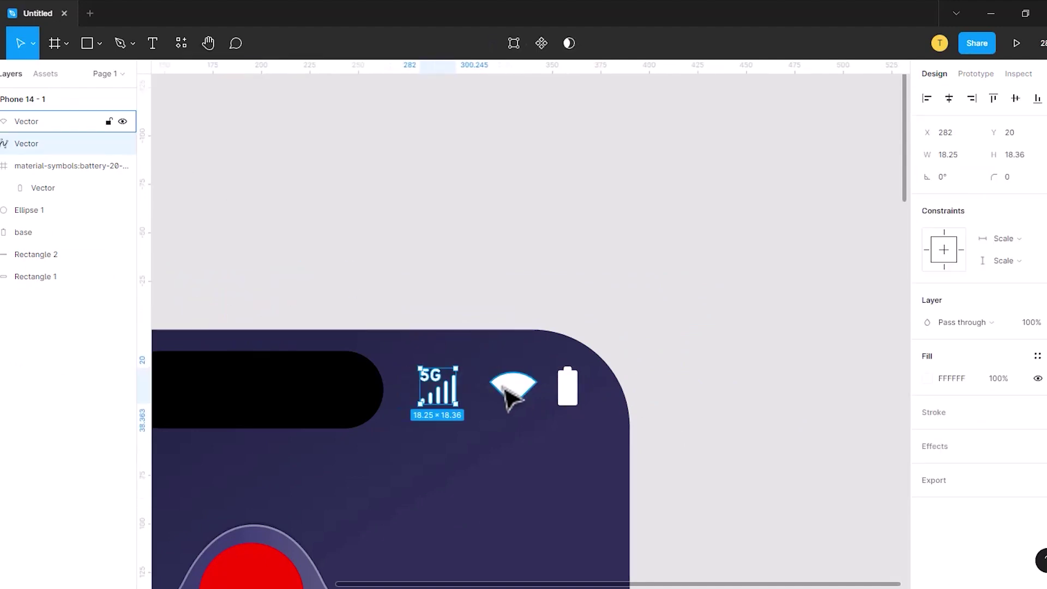
{"action": "left_click_drag", "start_coordinate": [510, 391], "coordinate": [497, 392]}
{"action": "scroll", "coordinate": [542, 441], "scroll_direction": "down", "scroll_amount": 1}
{"action": "left_click", "coordinate": [543, 440]}
{"action": "scroll", "coordinate": [504, 431], "scroll_direction": "down", "scroll_amount": 3}
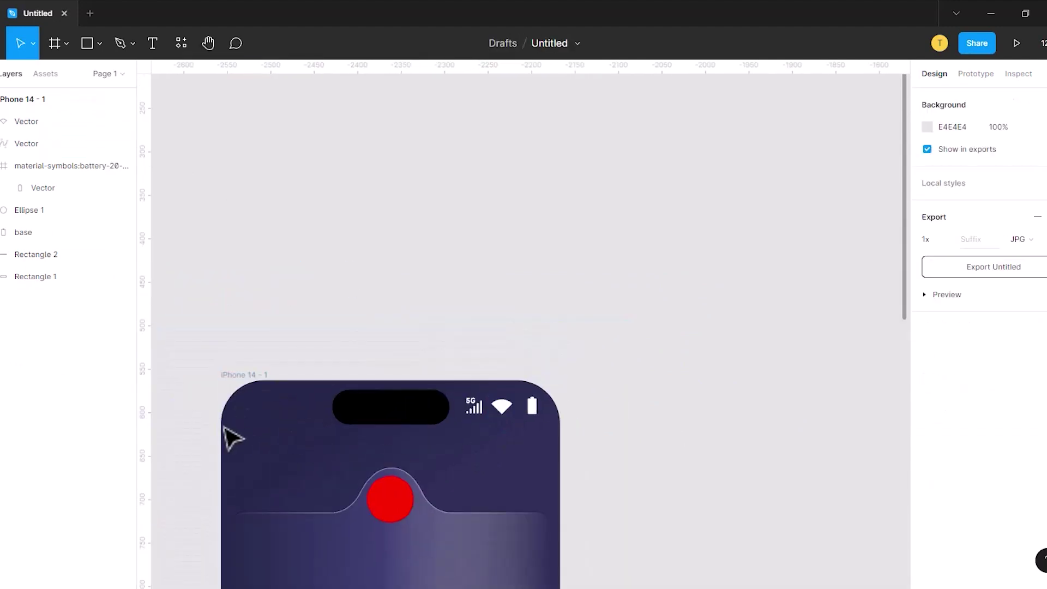
- Add a '10:10' clock label in Semi Bold size 18 at the status bar's left
{"action": "key", "text": "t"}
{"action": "left_click", "coordinate": [253, 412]}
{"action": "type", "text": "10:10"}
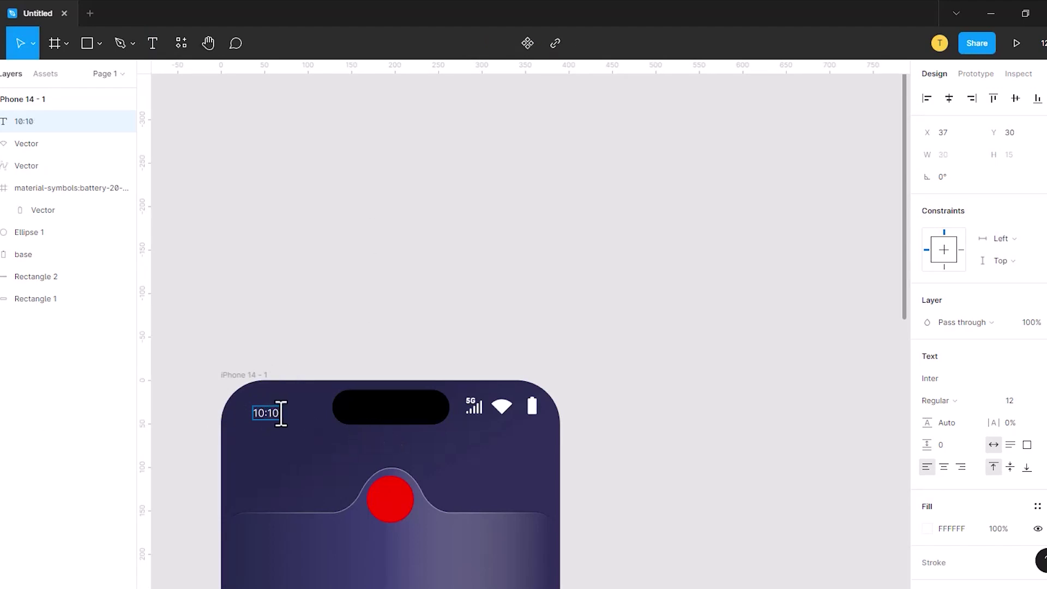
{"action": "left_click", "coordinate": [958, 402]}
{"action": "left_click", "coordinate": [975, 328]}
{"action": "left_click", "coordinate": [1013, 407]}
{"action": "type", "text": "1"}
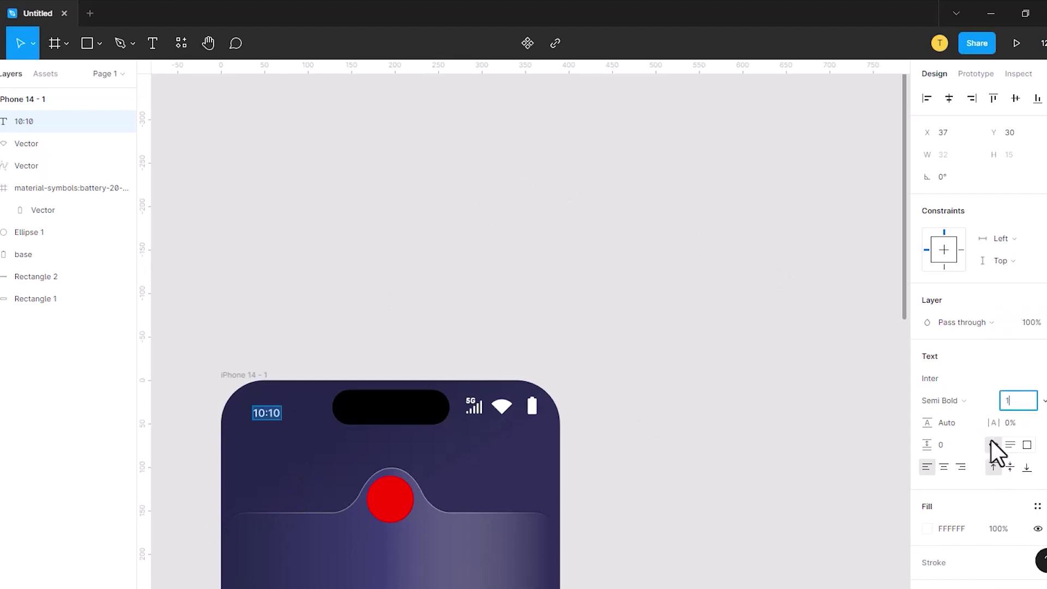
{"action": "type", "text": "8"}
{"action": "key", "text": "Return"}
{"action": "mouse_move", "coordinate": [295, 426]}
{"action": "left_mouse_down"}
{"action": "mouse_move", "coordinate": [284, 413]}
{"action": "mouse_move", "coordinate": [276, 456]}
{"action": "left_mouse_up"}
{"action": "key", "text": "Escape"}
{"action": "scroll", "coordinate": [276, 456], "scroll_direction": "down", "scroll_amount": 3}
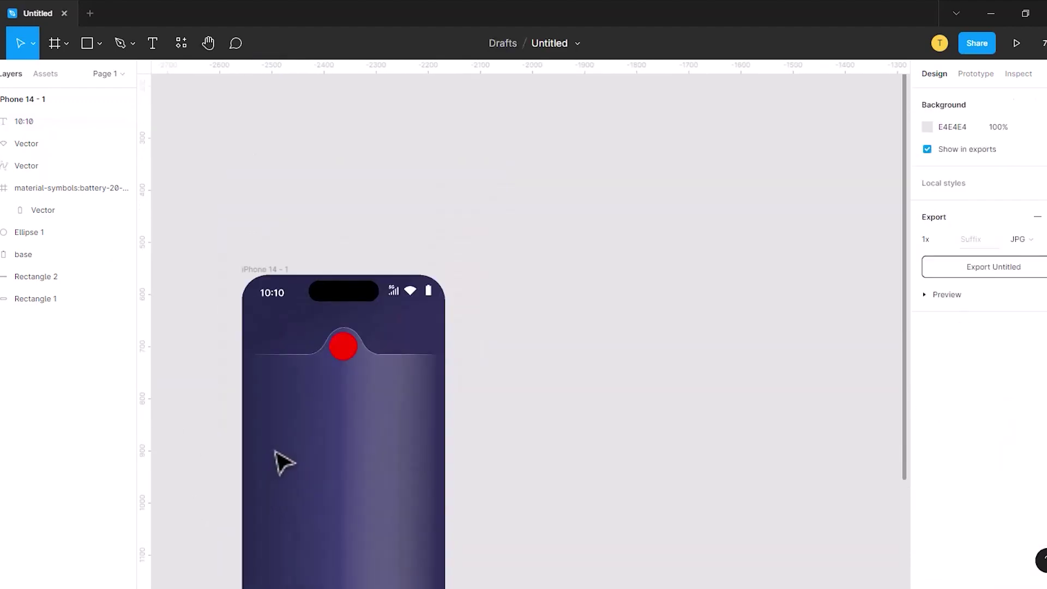
- Import a plain plus icon via Iconify and centre it on the red circle
{"action": "scroll", "coordinate": [327, 436], "scroll_direction": "down", "scroll_amount": 2}
{"action": "right_click", "coordinate": [297, 280]}
{"action": "mouse_move", "coordinate": [368, 399]}
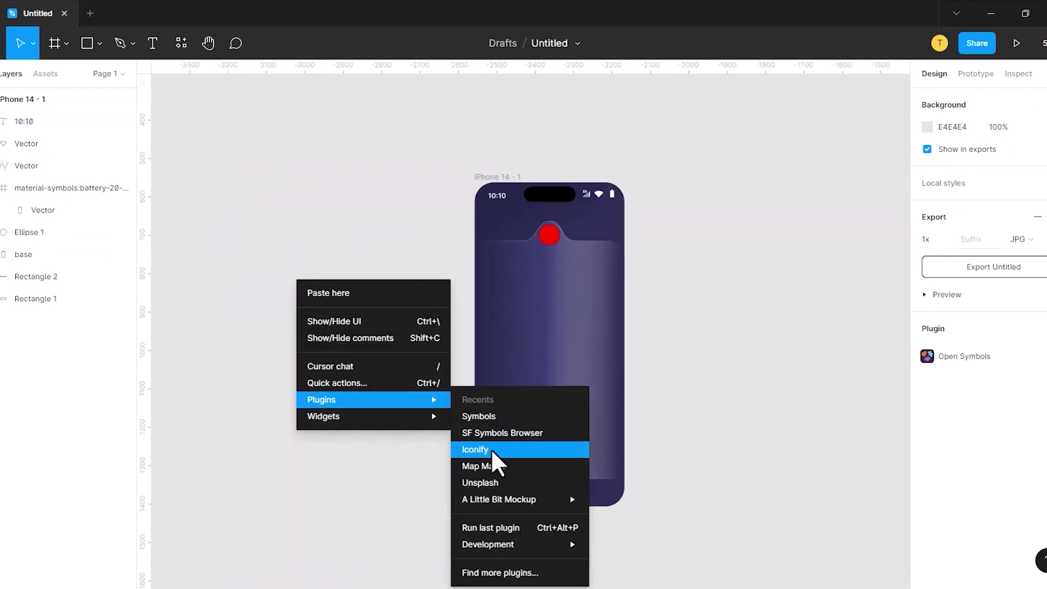
{"action": "left_click", "coordinate": [492, 451]}
{"action": "type", "text": "add"}
{"action": "key", "text": "Return"}
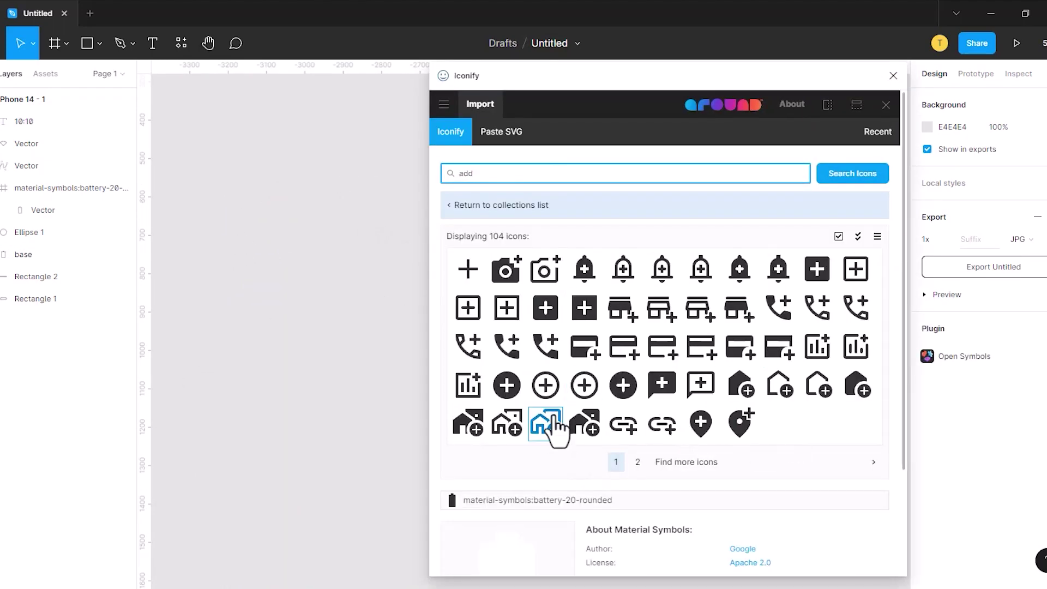
{"action": "left_click", "coordinate": [468, 269]}
{"action": "scroll", "coordinate": [654, 382], "scroll_direction": "down", "scroll_amount": 3}
{"action": "left_click", "coordinate": [678, 552]}
{"action": "left_click", "coordinate": [893, 75]}
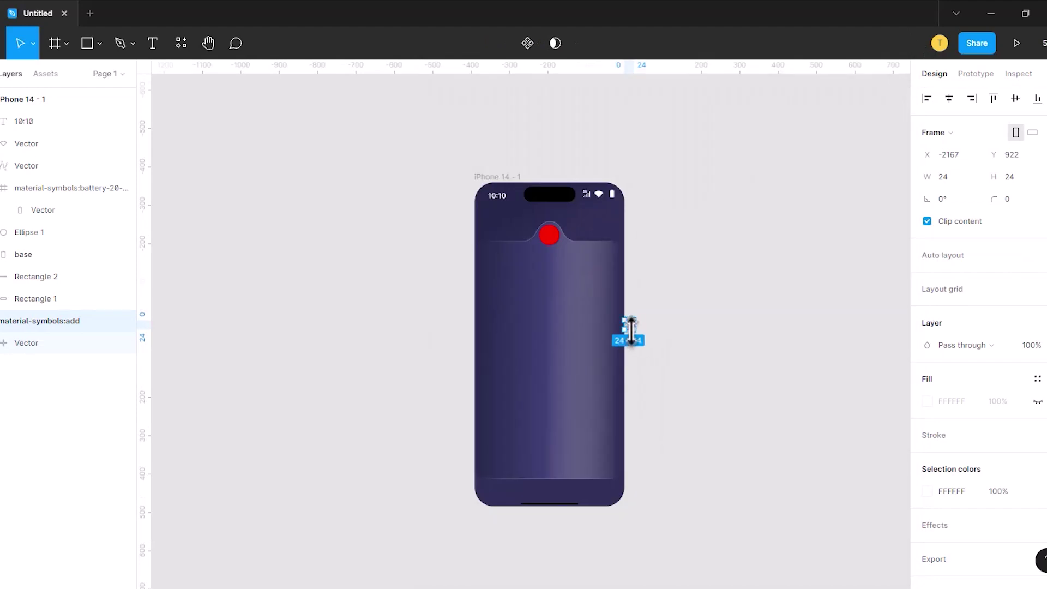
{"action": "scroll", "coordinate": [630, 330], "scroll_direction": "up", "scroll_amount": 3}
{"action": "left_click_drag", "start_coordinate": [631, 339], "coordinate": [421, 93]}
- Import a thin left chevron icon into the phone frame
{"action": "scroll", "coordinate": [451, 187], "scroll_direction": "up", "scroll_amount": 2}
{"action": "scroll", "coordinate": [426, 271], "scroll_direction": "up", "scroll_amount": 2}
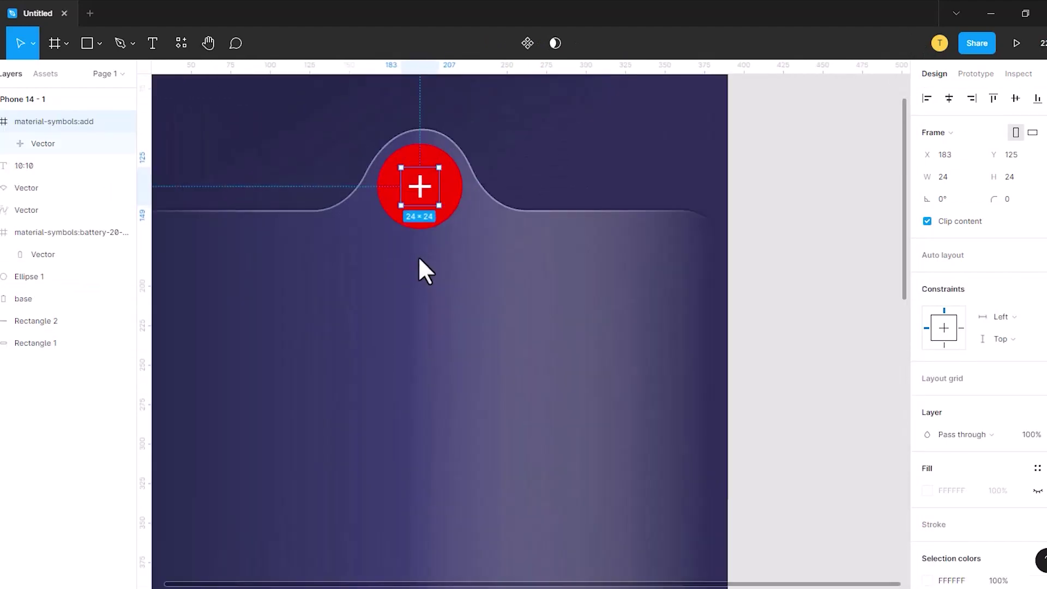
{"action": "left_click", "coordinate": [462, 270]}
{"action": "scroll", "coordinate": [462, 273], "scroll_direction": "down", "scroll_amount": 3}
{"action": "left_click", "coordinate": [213, 270]}
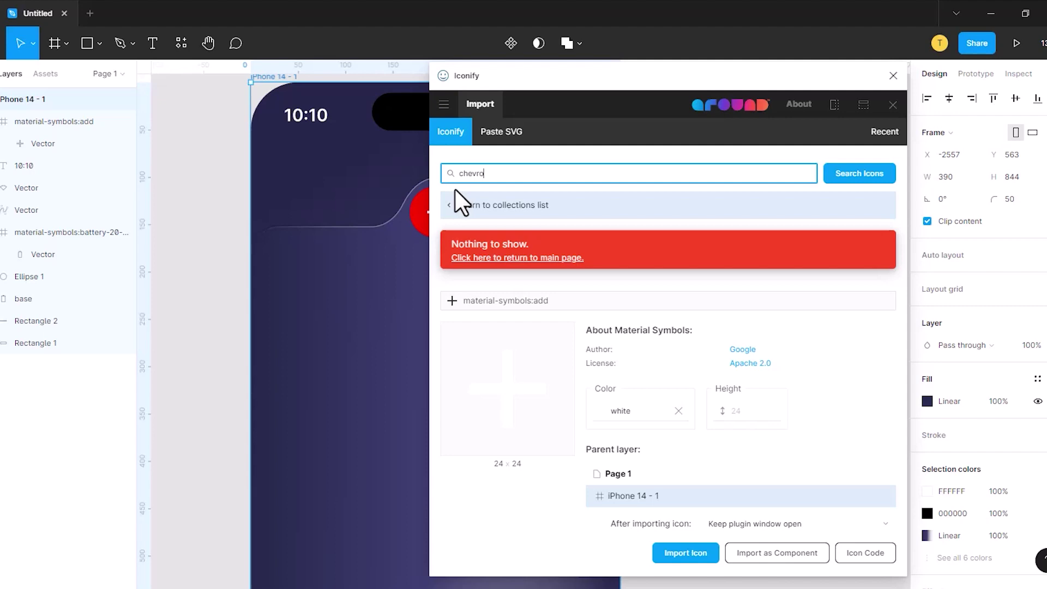
{"action": "type", "text": "n left"}
{"action": "key", "text": "Return"}
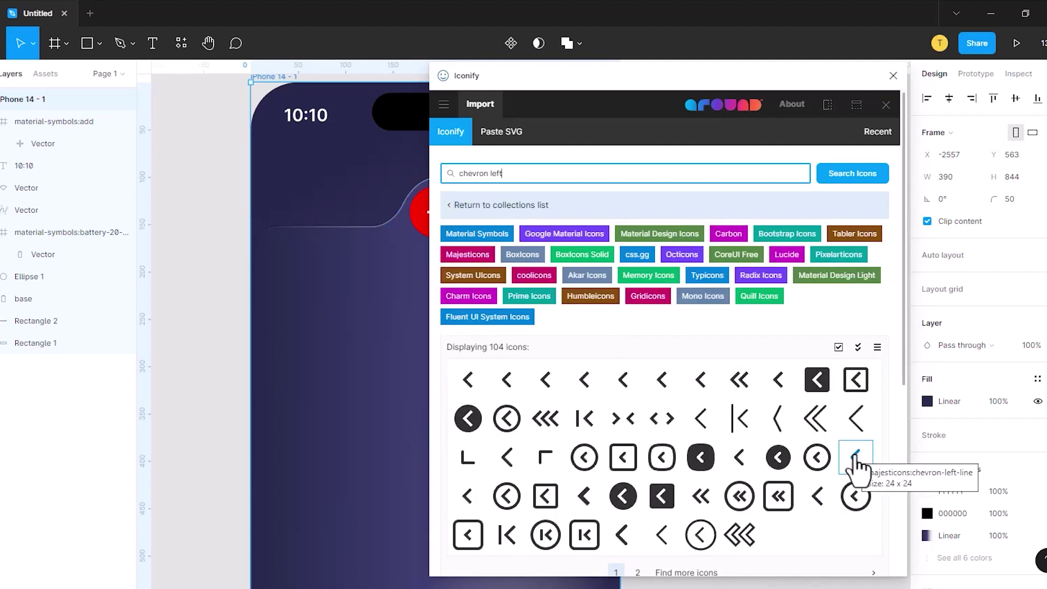
{"action": "left_click", "coordinate": [623, 535]}
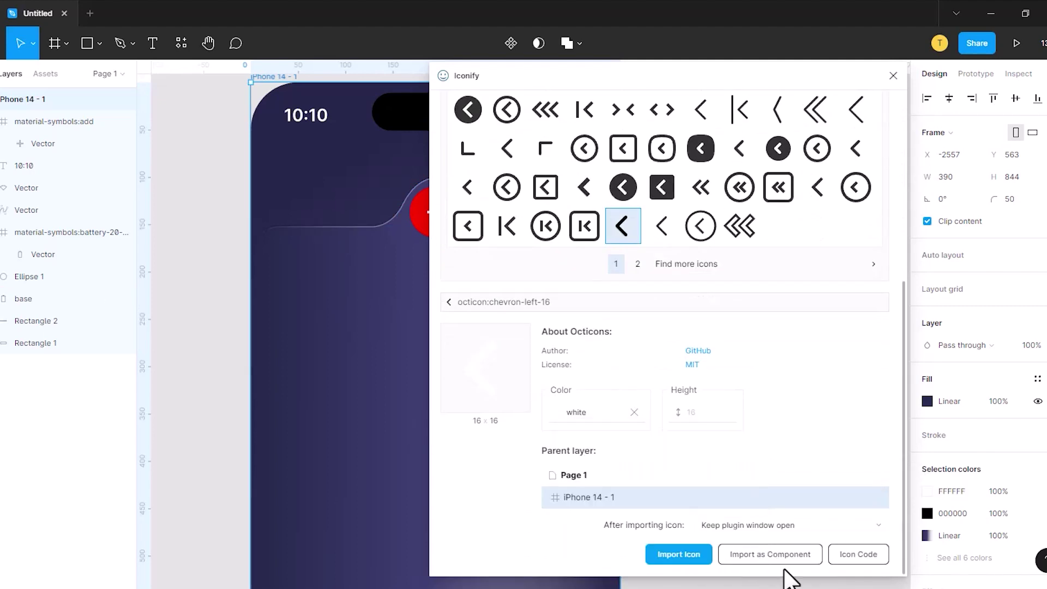
{"action": "left_click", "coordinate": [691, 556]}
- Import an outlined user profile icon and place it at the header's right
{"action": "scroll", "coordinate": [545, 163], "scroll_direction": "up", "scroll_amount": 5}
{"action": "type", "text": "profi"}
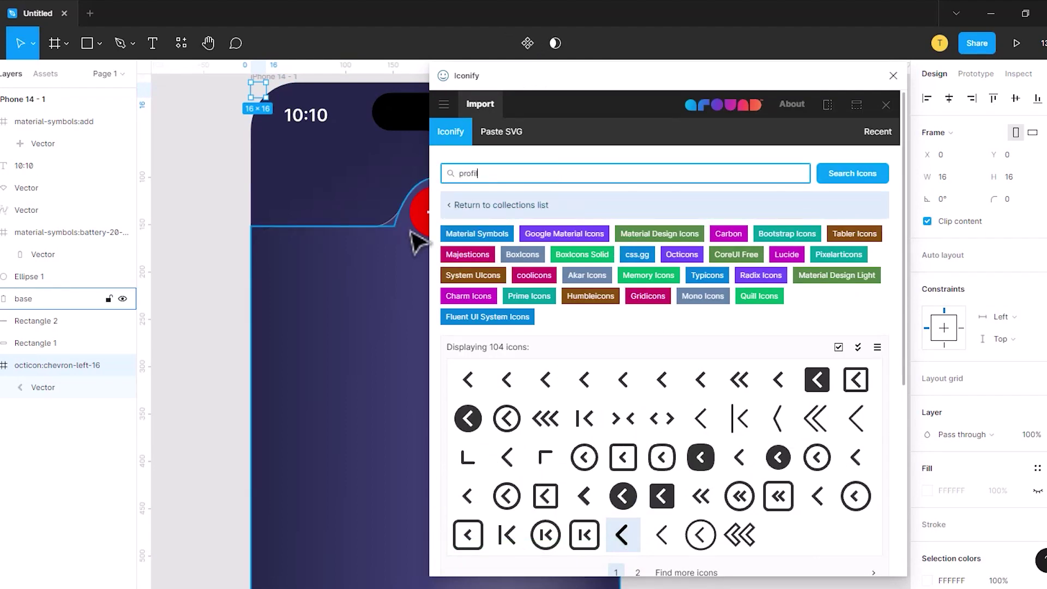
{"action": "type", "text": "e"}
{"action": "key", "text": "Return"}
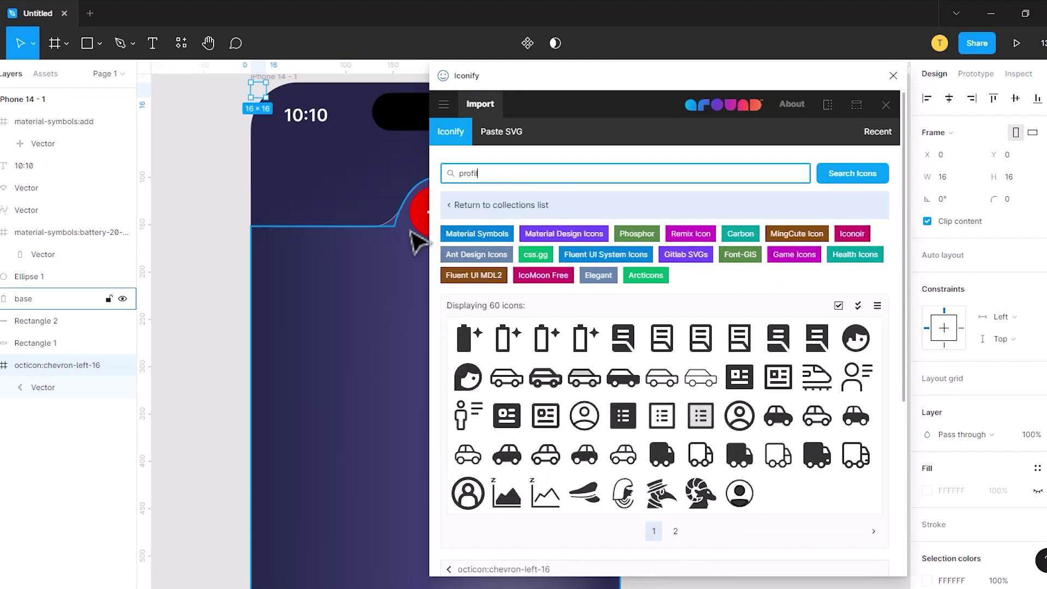
{"action": "left_click", "coordinate": [675, 530]}
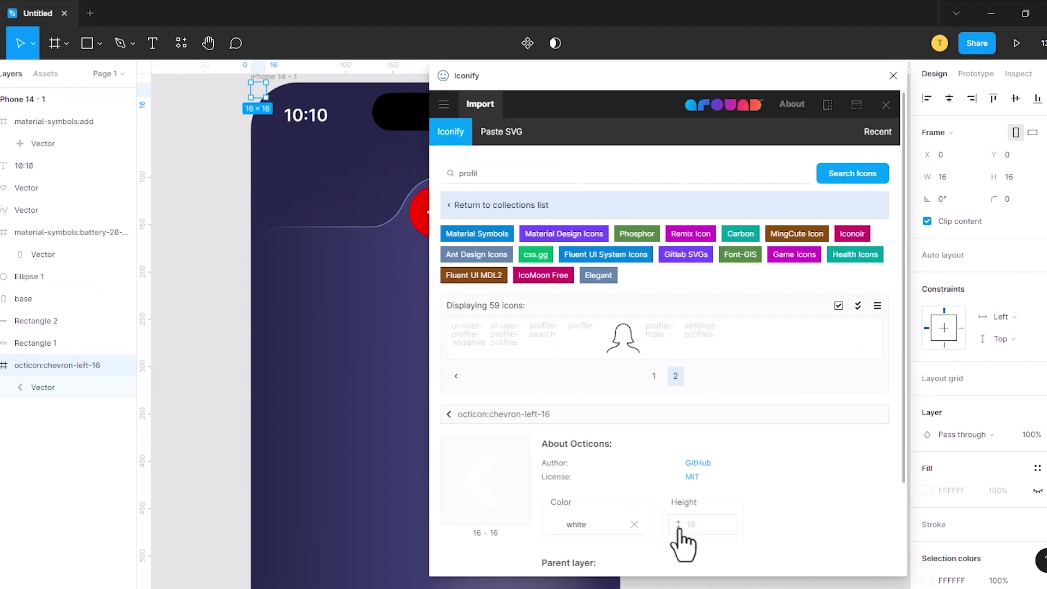
{"action": "left_click", "coordinate": [499, 341]}
{"action": "scroll", "coordinate": [497, 343], "scroll_direction": "down", "scroll_amount": 2}
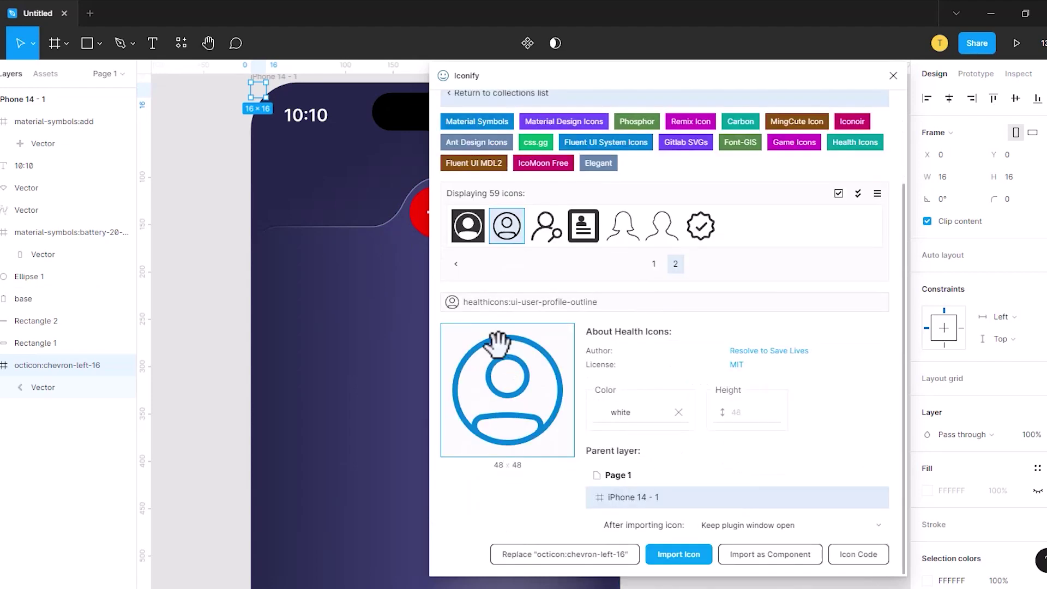
{"action": "left_click", "coordinate": [620, 411]}
{"action": "left_click", "coordinate": [679, 555]}
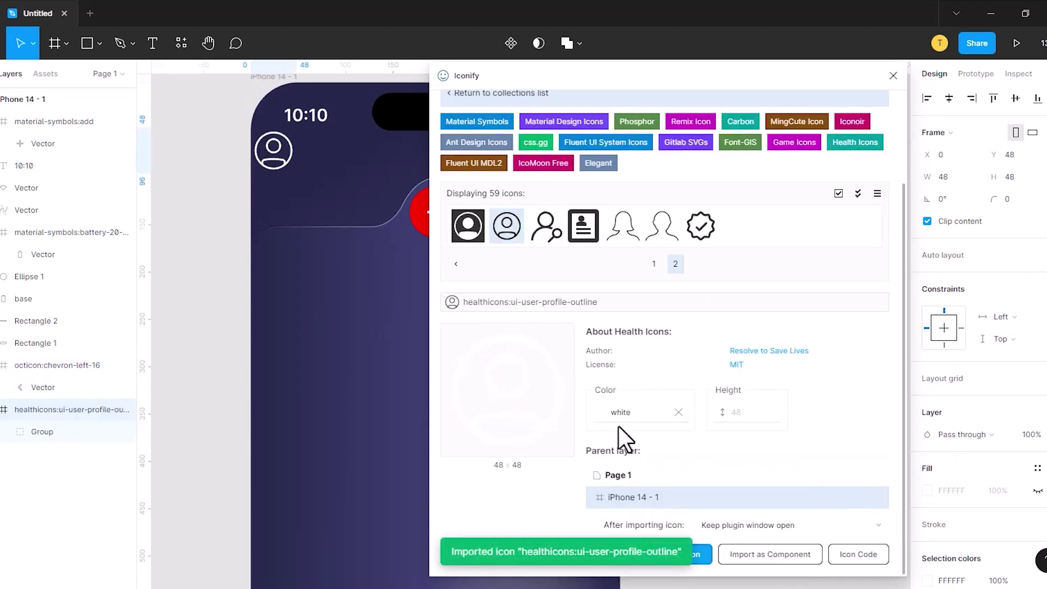
{"action": "left_click", "coordinate": [894, 75]}
{"action": "left_click_drag", "start_coordinate": [349, 174], "coordinate": [599, 176]}
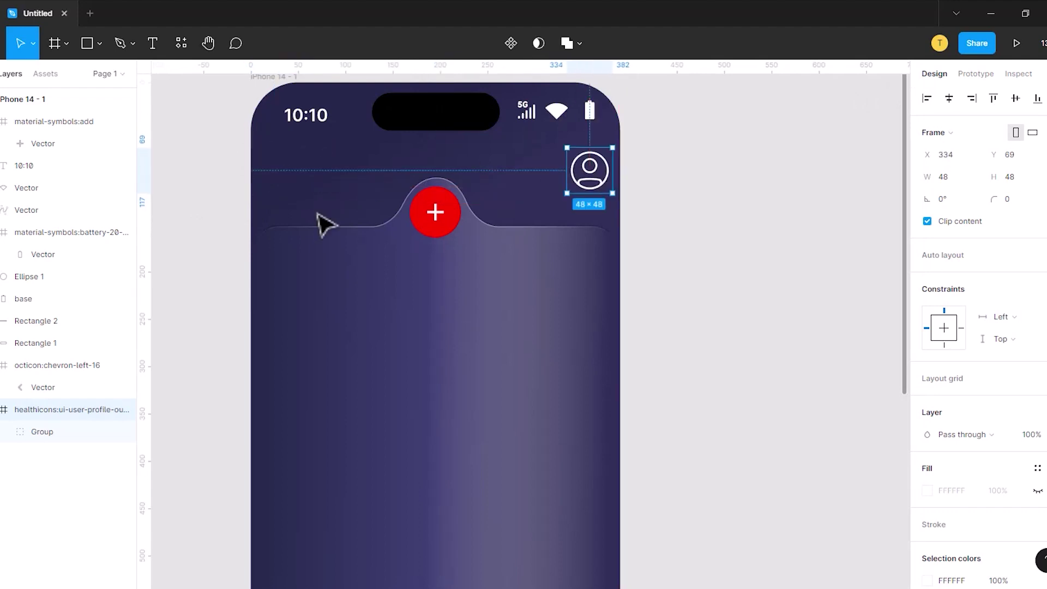
- Move the back chevron down to the header's left side
{"action": "scroll", "coordinate": [256, 213], "scroll_direction": "up", "scroll_amount": 3}
{"action": "left_click", "coordinate": [196, 203]}
{"action": "left_click", "coordinate": [259, 234]}
{"action": "mouse_move", "coordinate": [267, 238]}
{"action": "left_mouse_down"}
{"action": "mouse_move", "coordinate": [276, 322]}
{"action": "mouse_move", "coordinate": [298, 341]}
{"action": "mouse_move", "coordinate": [275, 325]}
{"action": "mouse_move", "coordinate": [288, 334]}
{"action": "left_mouse_up"}
- Wrap the chevron and profile icons in an auto-layout row with padding 5
{"action": "scroll", "coordinate": [396, 312], "scroll_direction": "down", "scroll_amount": 5, "text": "ctrl"}
{"action": "left_click", "coordinate": [471, 312]}
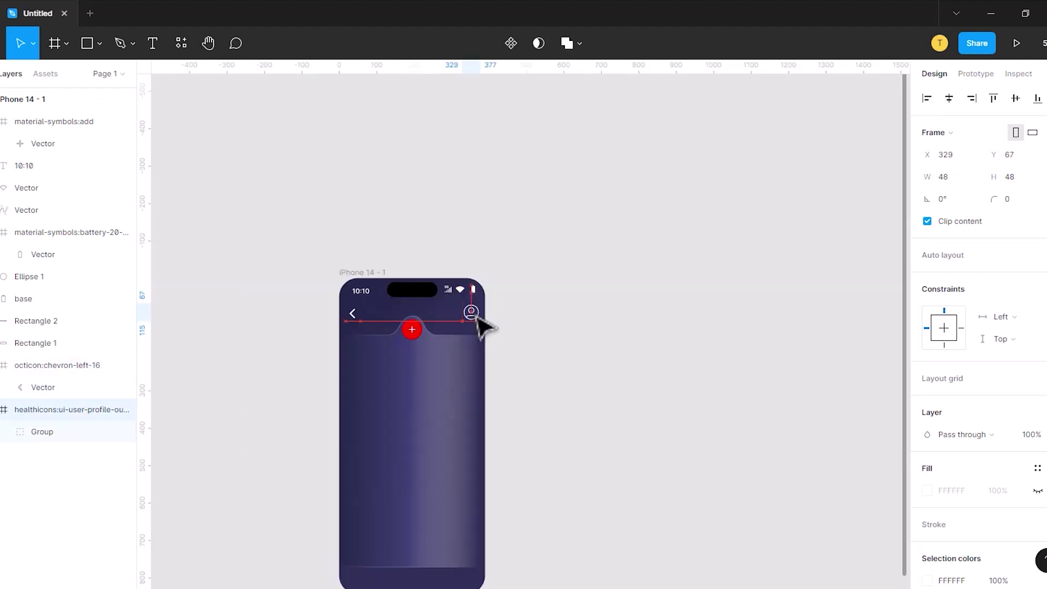
{"action": "left_click", "coordinate": [353, 314], "text": "shift"}
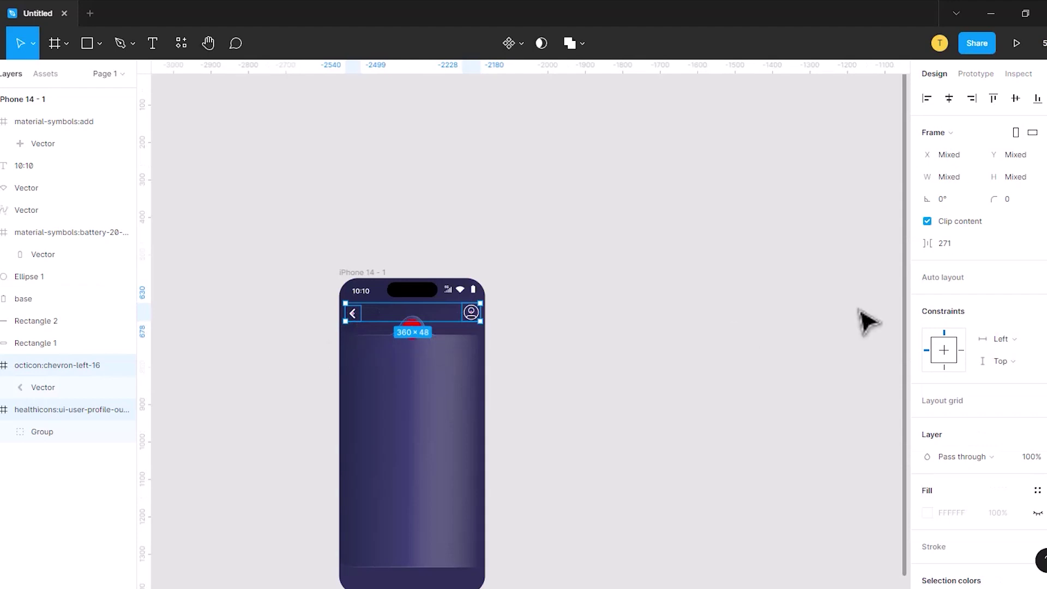
{"action": "key", "text": "shift+a"}
{"action": "left_click", "coordinate": [946, 349]}
{"action": "type", "text": "5"}
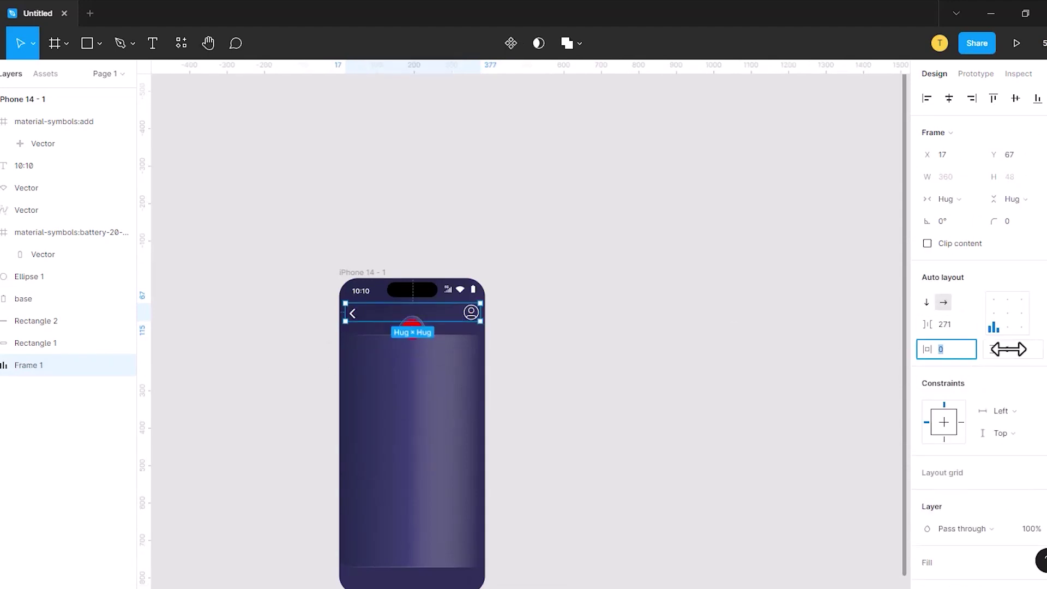
{"action": "left_click", "coordinate": [1009, 349]}
{"action": "type", "text": "5"}
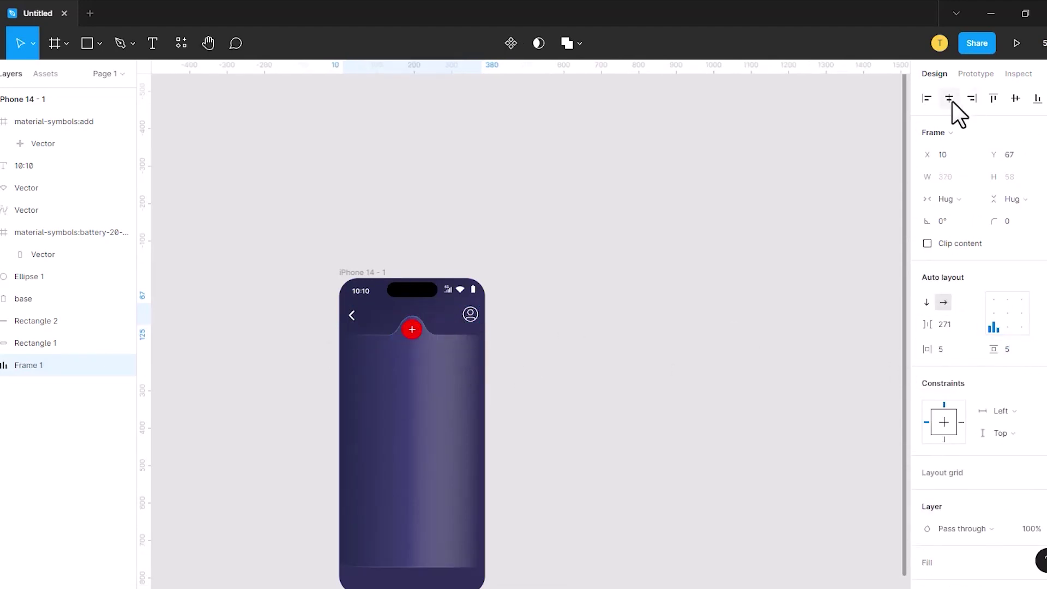
{"action": "scroll", "coordinate": [407, 409], "scroll_direction": "up", "scroll_amount": 3, "text": "ctrl"}
{"action": "left_click", "coordinate": [414, 219], "text": "ctrl"}
{"action": "left_click", "coordinate": [439, 234]}
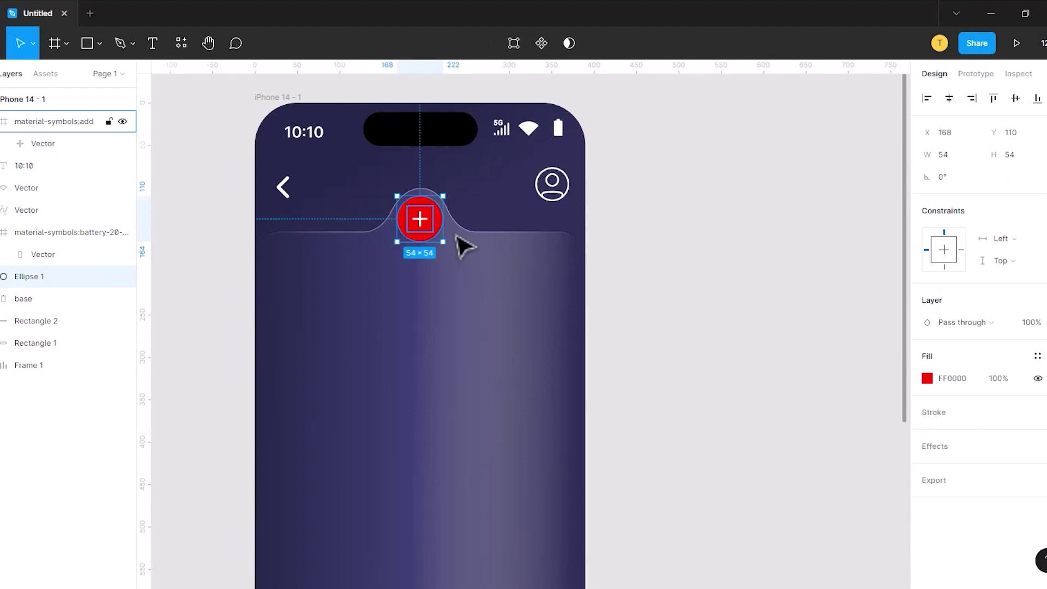
- Switch the bump circle's fill to a linear gradient starting from a dark navy colour
{"action": "left_click", "coordinate": [928, 381]}
{"action": "left_click", "coordinate": [764, 227]}
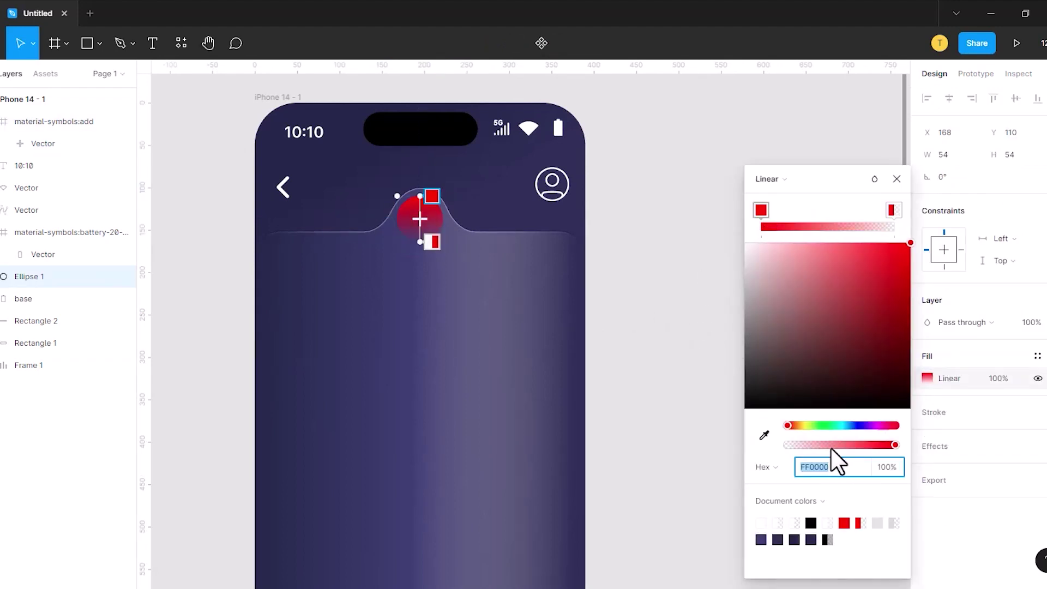
{"action": "type", "text": "03155"}
{"action": "key", "text": "Return"}
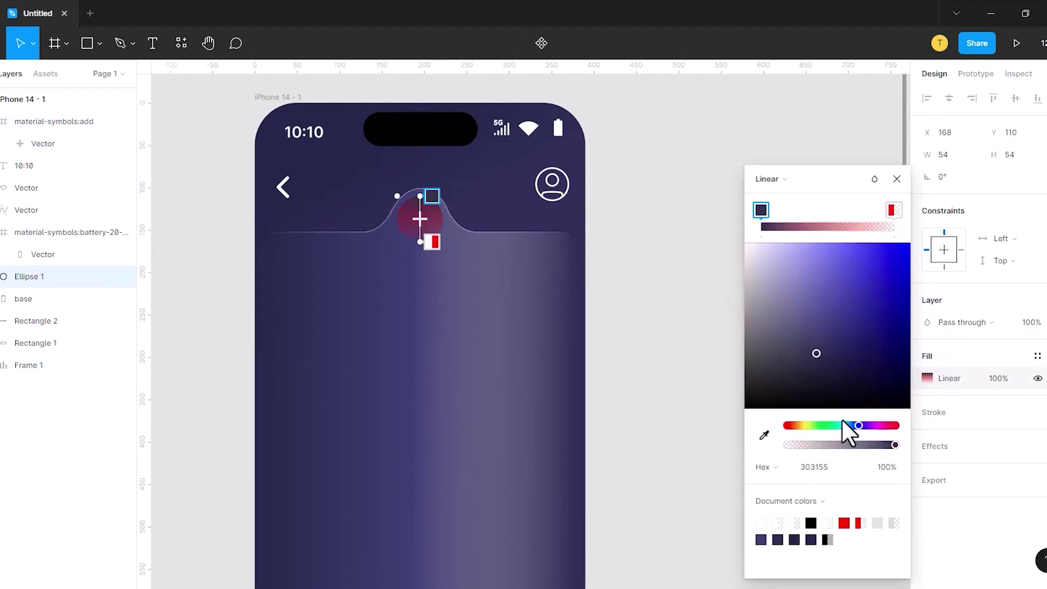
- Set the gradient's right stop to 5A5B9E at 50% opacity
{"action": "key", "text": "Tab"}
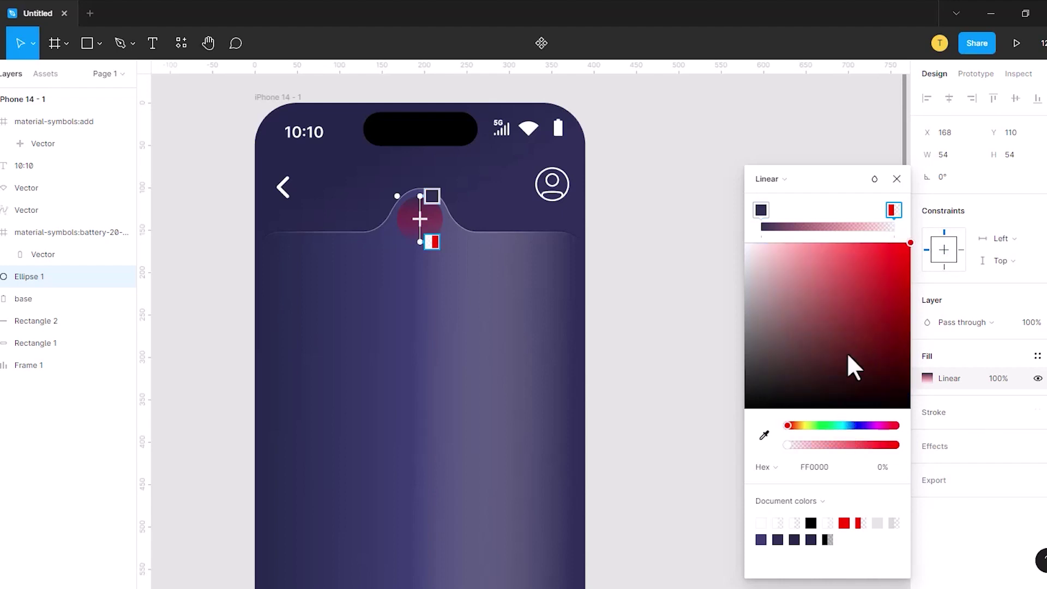
{"action": "key", "text": "Tab"}
{"action": "type", "text": "5"}
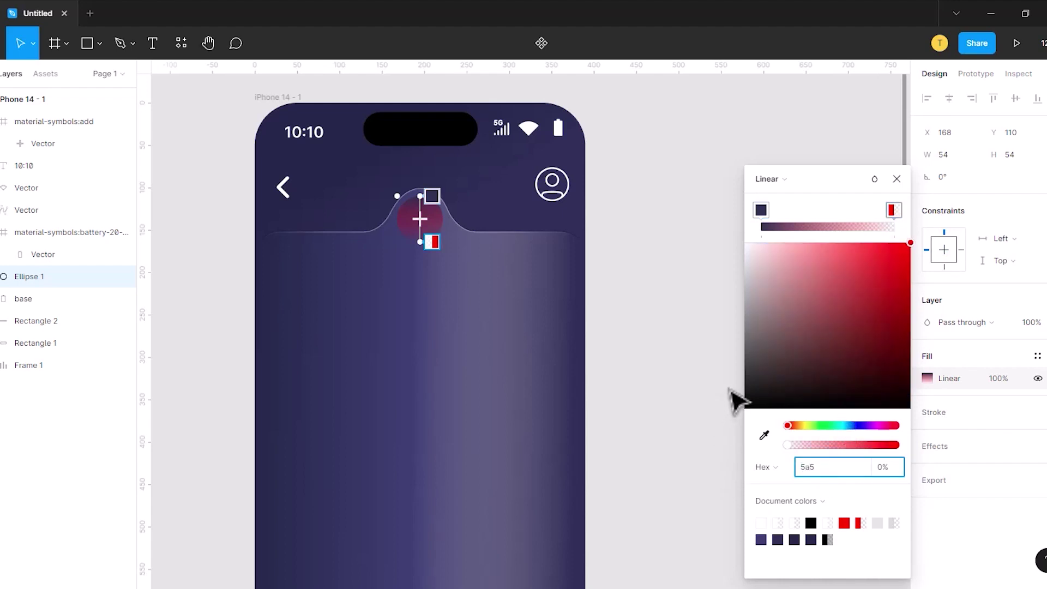
{"action": "key", "text": "Return"}
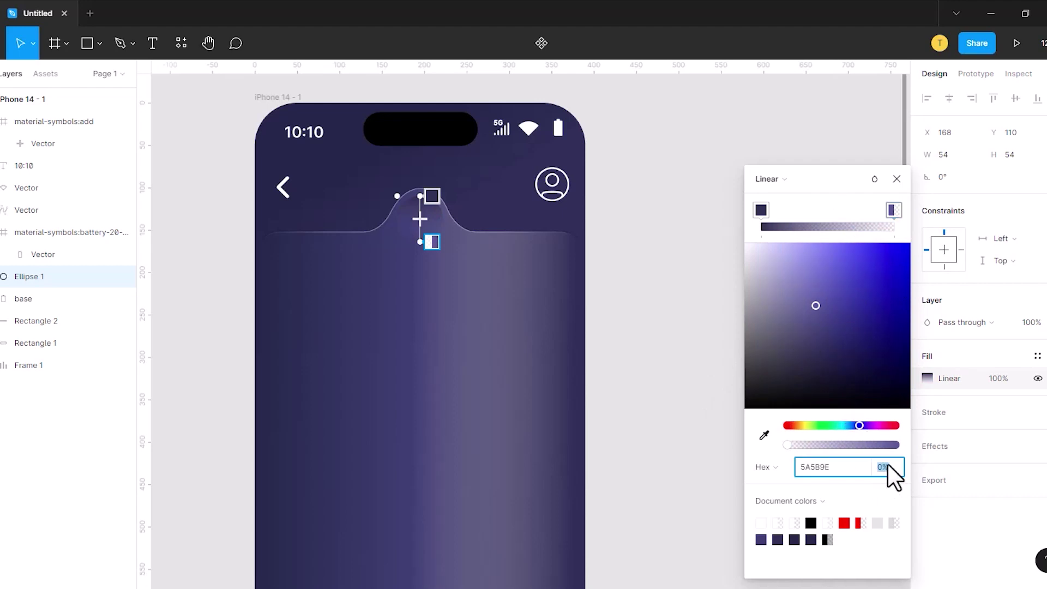
{"action": "type", "text": "0"}
{"action": "key", "text": "Return"}
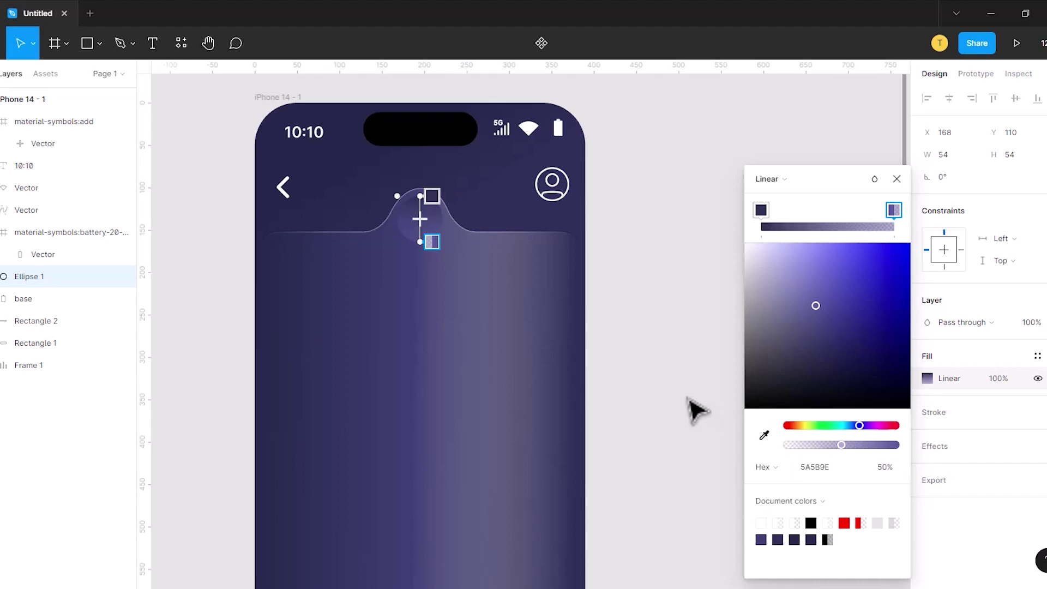
{"action": "left_click", "coordinate": [897, 179]}
{"action": "left_click", "coordinate": [927, 378]}
{"action": "left_click", "coordinate": [893, 210]}
{"action": "left_click", "coordinate": [885, 467]}
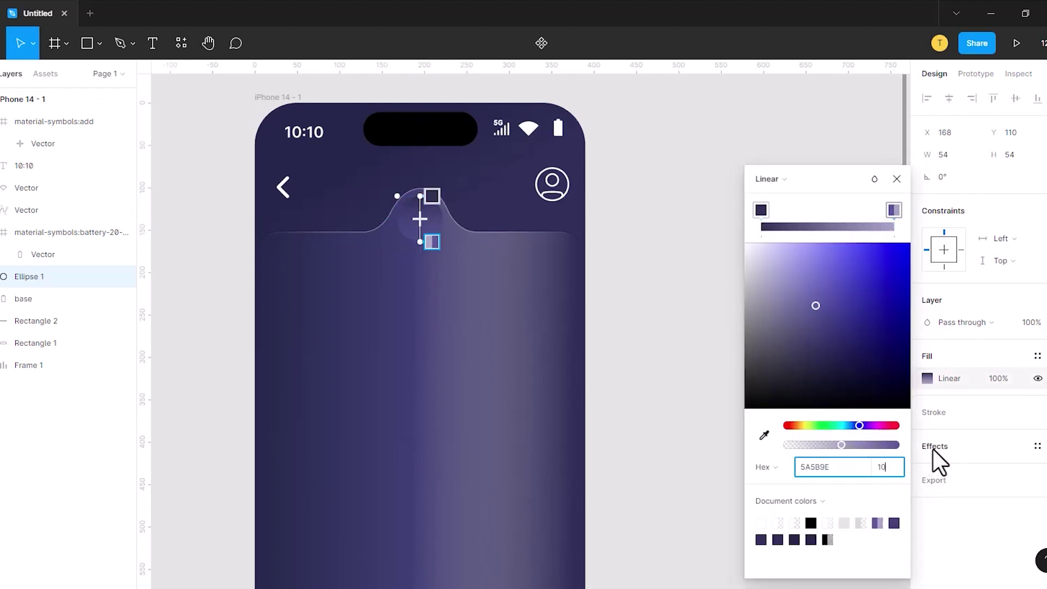
- Draw a small ellipse inside the bump
{"action": "key", "text": "Escape"}
{"action": "key", "text": "o"}
{"action": "mouse_move", "coordinate": [416, 220]}
{"action": "left_mouse_down"}
{"action": "mouse_move", "coordinate": [465, 252]}
{"action": "mouse_move", "coordinate": [465, 263]}
{"action": "mouse_move", "coordinate": [420, 234]}
{"action": "mouse_move", "coordinate": [451, 249]}
{"action": "mouse_move", "coordinate": [435, 233]}
{"action": "left_mouse_up"}
- Give the inner circle a linear gradient fill with its left stop at 6366AC
{"action": "left_click", "coordinate": [927, 378]}
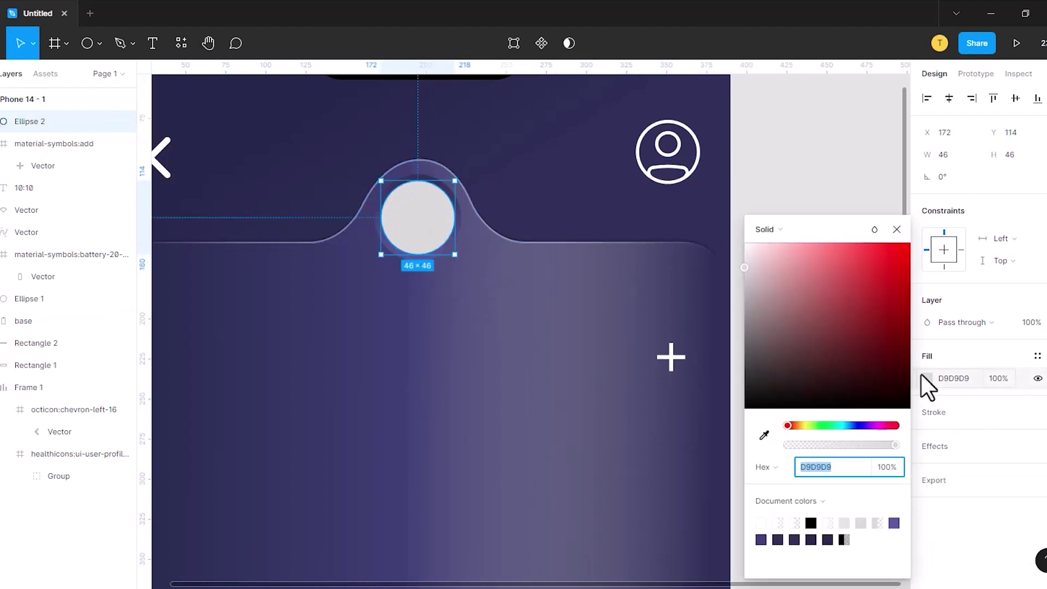
{"action": "left_click", "coordinate": [768, 229]}
{"action": "left_click", "coordinate": [769, 243]}
{"action": "type", "text": "6366ac"}
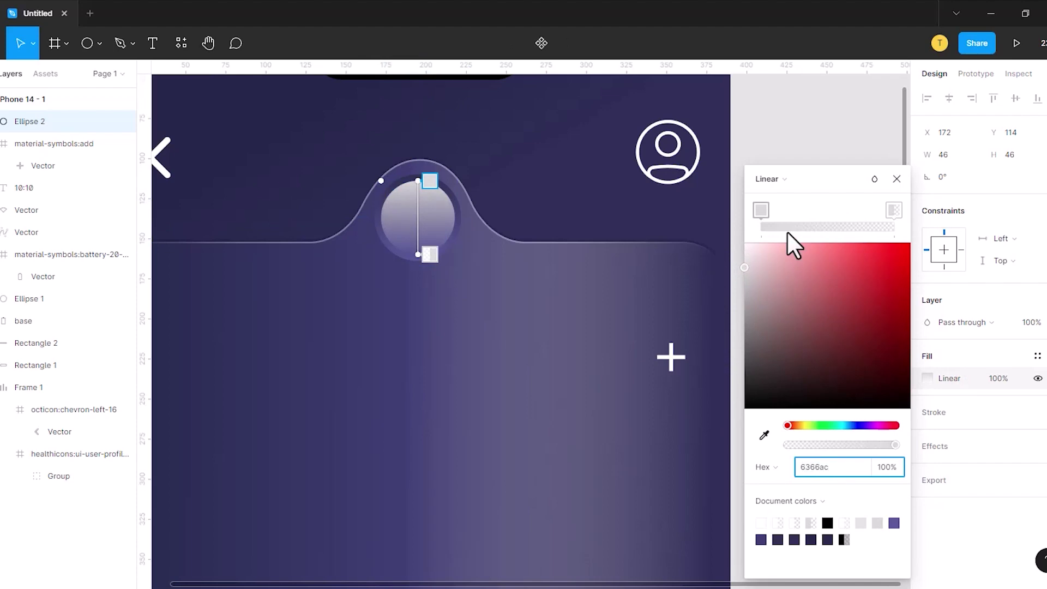
{"action": "key", "text": "Return"}
- Set the right stop to 333461 at 100% and move the plus icon onto the circle
{"action": "left_click", "coordinate": [893, 210]}
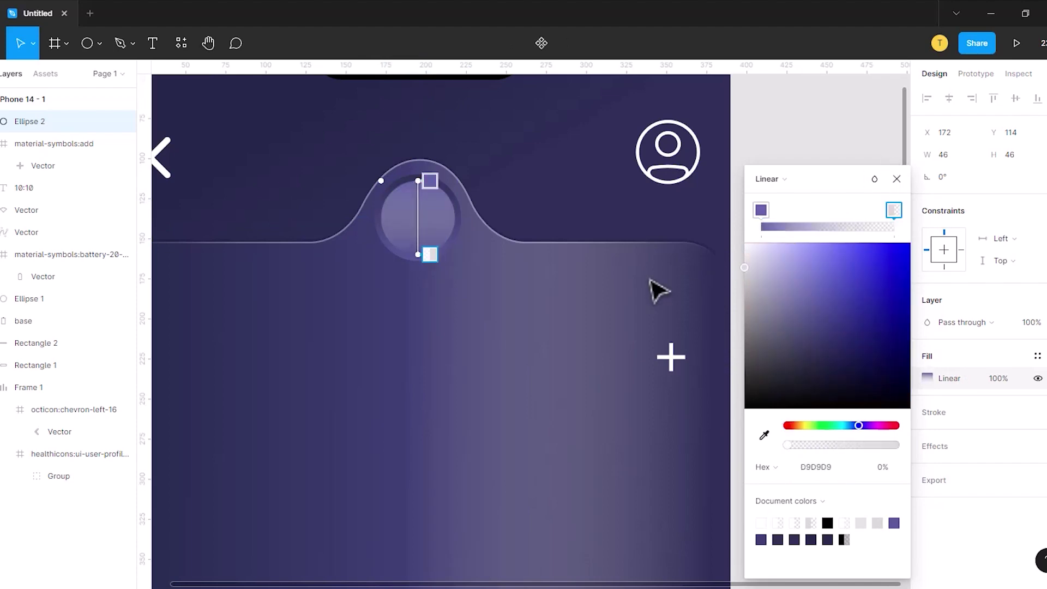
{"action": "left_click", "coordinate": [895, 445]}
{"action": "left_click_drag", "start_coordinate": [822, 468], "coordinate": [848, 470]}
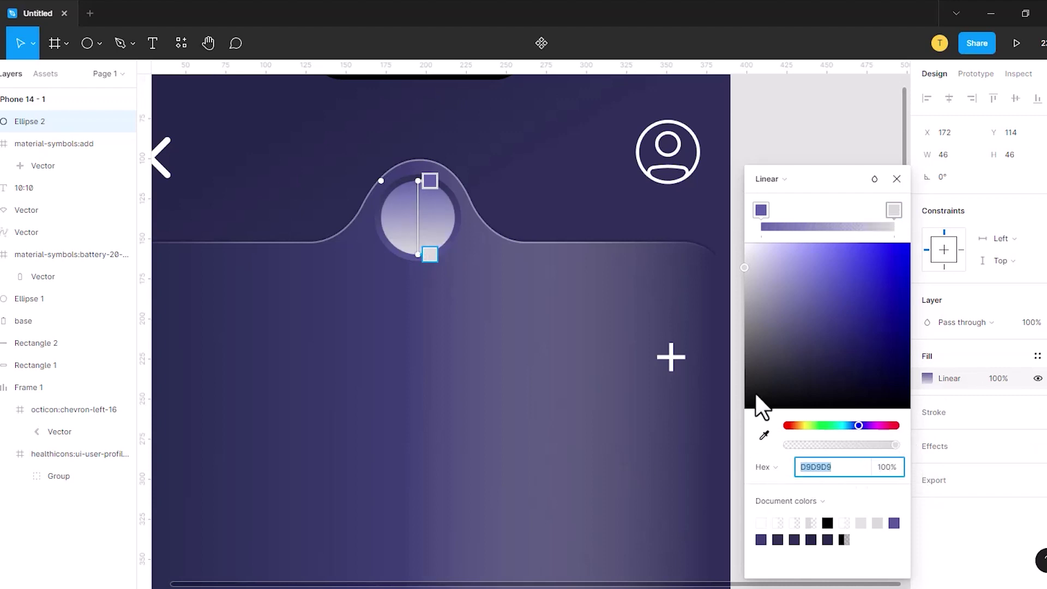
{"action": "type", "text": "333"}
{"action": "type", "text": "461"}
{"action": "key", "text": "Return"}
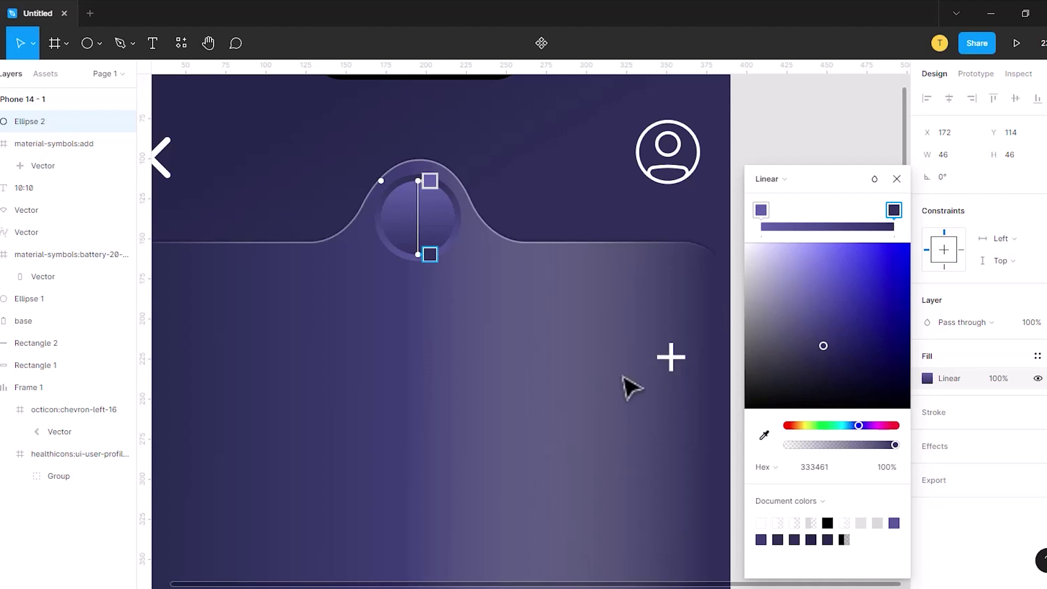
{"action": "left_click", "coordinate": [897, 178]}
{"action": "left_click_drag", "start_coordinate": [651, 371], "coordinate": [397, 231]}
- Bring the plus icon to front and give the outer circle a gradient stroke ending near white
{"action": "right_click", "coordinate": [414, 226]}
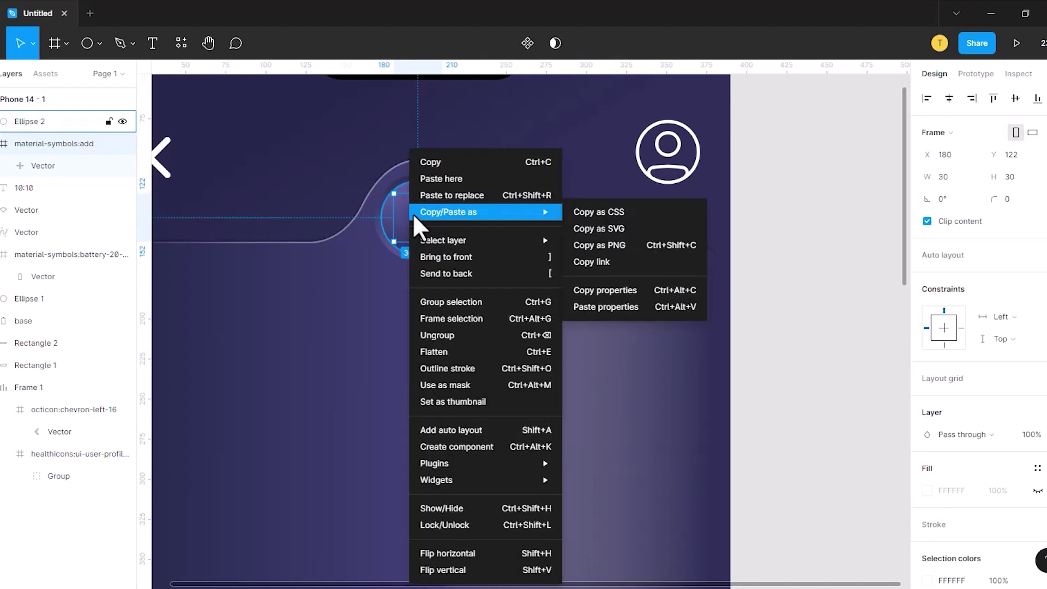
{"action": "left_click", "coordinate": [450, 253]}
{"action": "left_click", "coordinate": [927, 435]}
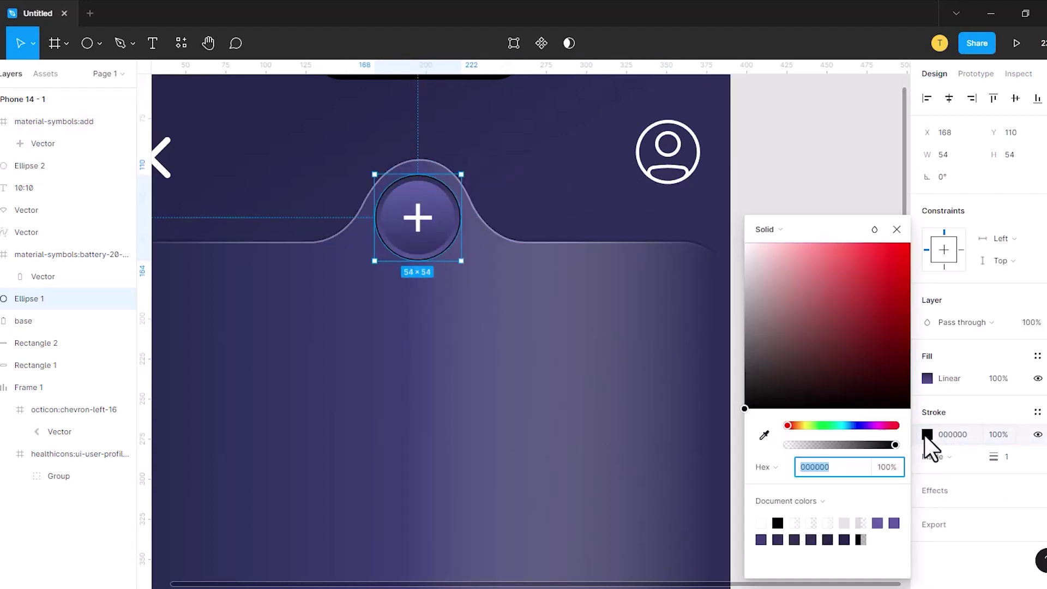
{"action": "left_click", "coordinate": [764, 228]}
{"action": "left_click", "coordinate": [893, 211]}
{"action": "left_click_drag", "start_coordinate": [753, 409], "coordinate": [751, 169]}
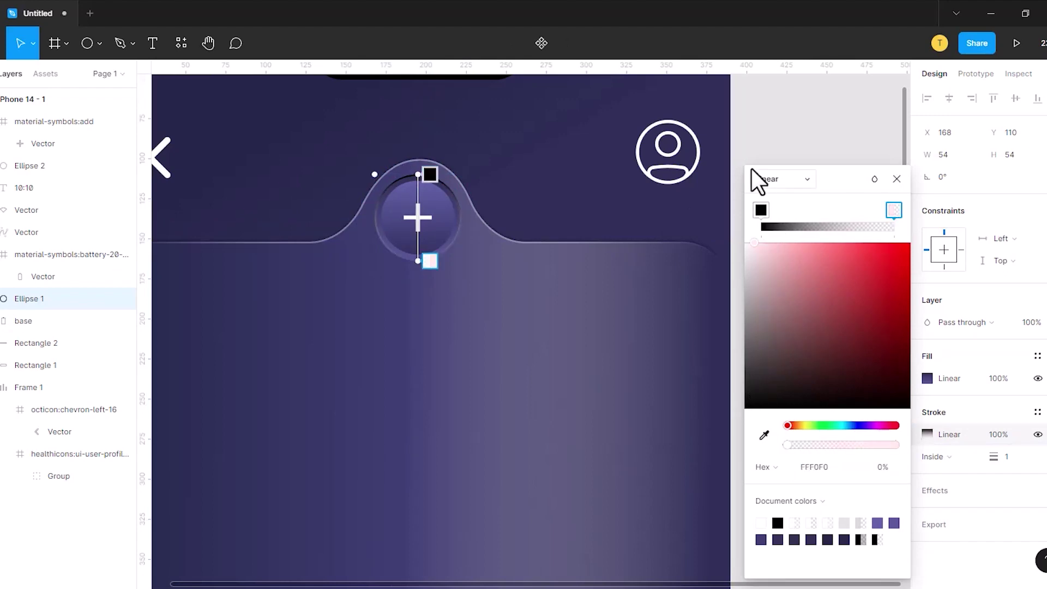
- Set the outer stroke's light stop to 20% opacity and its thickness to 0.5
{"action": "left_click", "coordinate": [883, 467]}
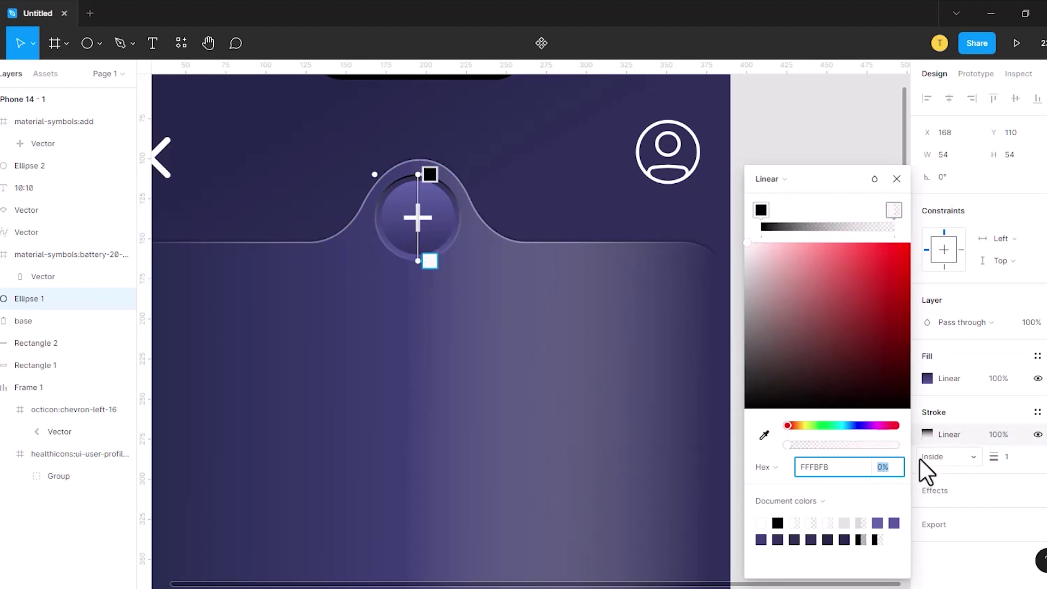
{"action": "type", "text": "20"}
{"action": "key", "text": "Return"}
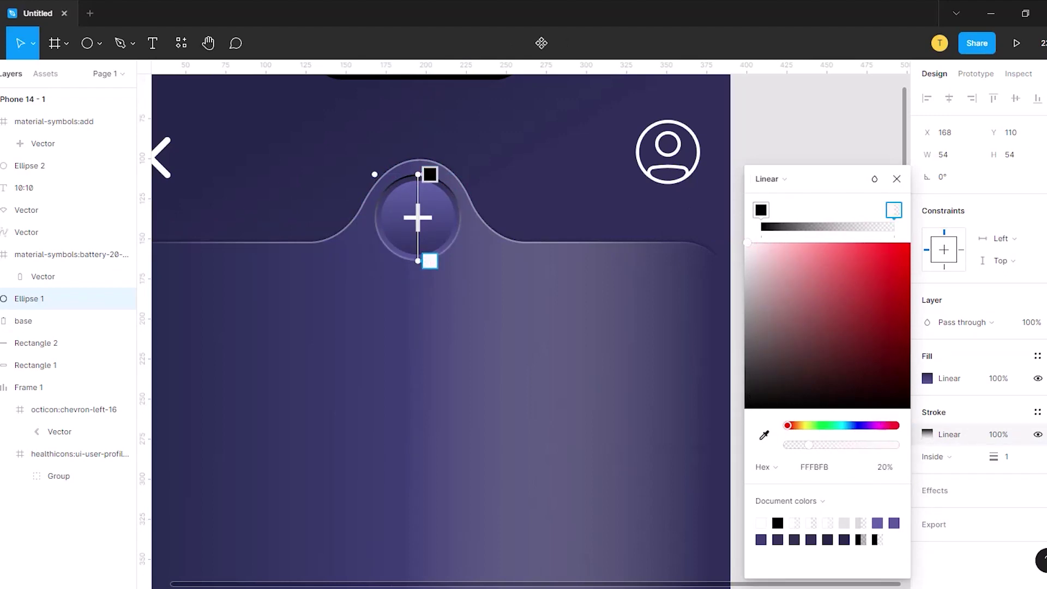
{"action": "type", "text": "0.5"}
{"action": "key", "text": "Return"}
{"action": "left_click", "coordinate": [763, 211]}
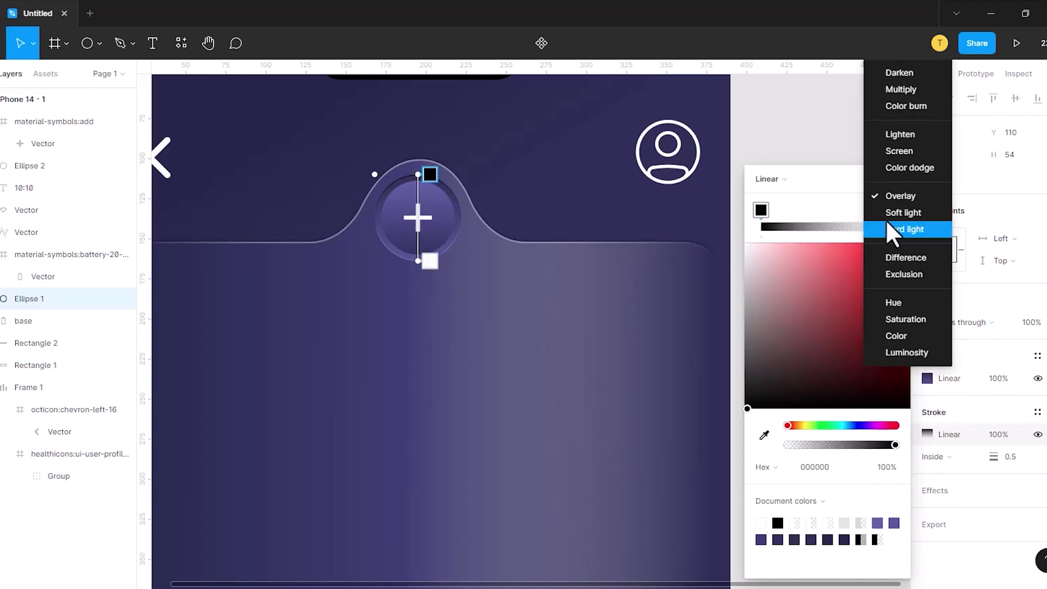
{"action": "left_click", "coordinate": [444, 255]}
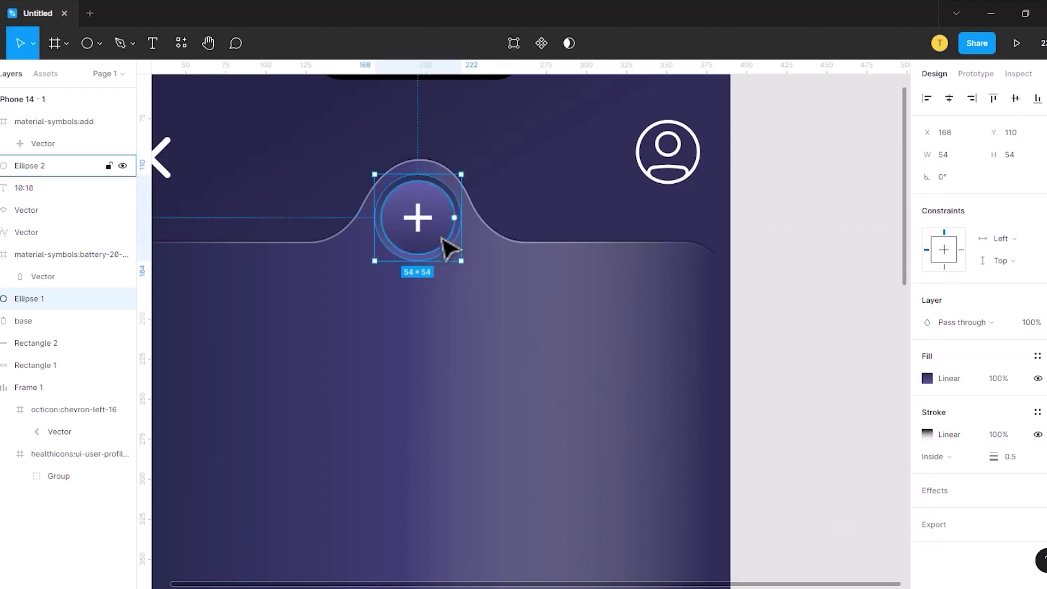
- Add a linear gradient stroke to the inner circle
{"action": "left_click", "coordinate": [937, 413]}
{"action": "left_click", "coordinate": [927, 434]}
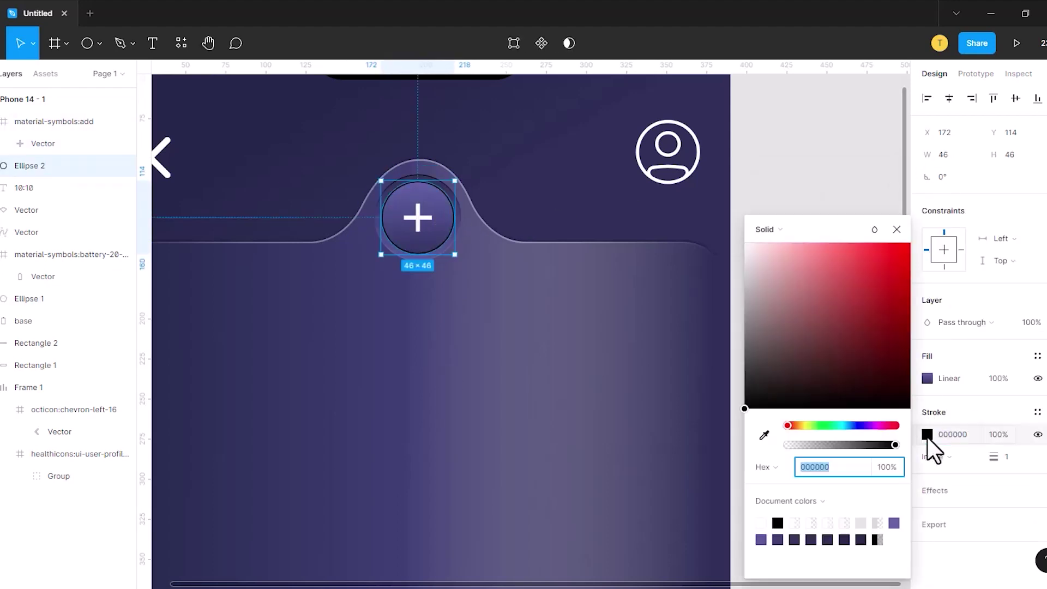
{"action": "left_click", "coordinate": [771, 229]}
{"action": "left_click", "coordinate": [772, 250]}
{"action": "left_click", "coordinate": [893, 209]}
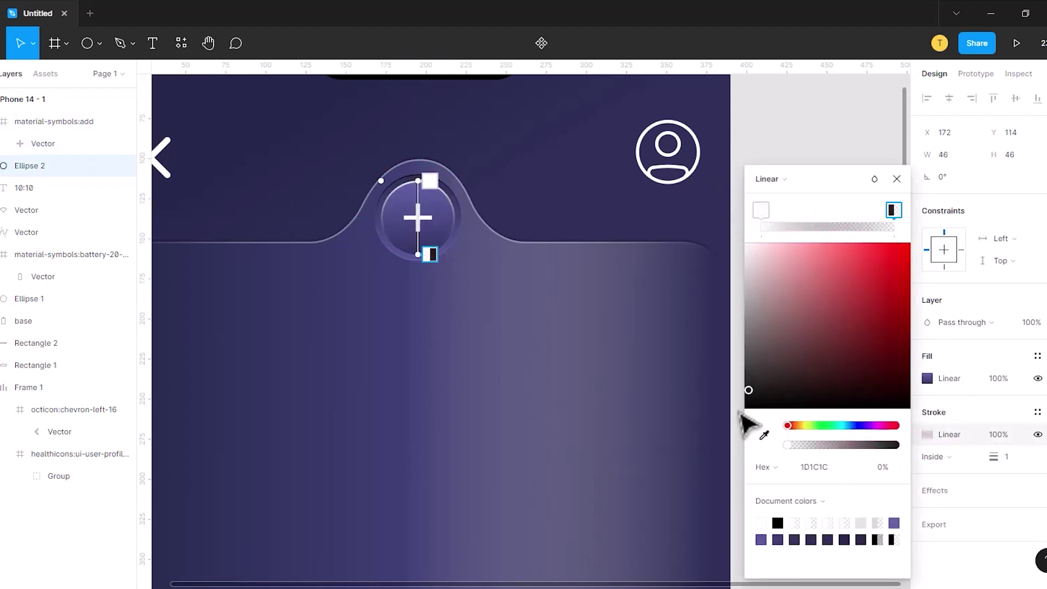
- Set the inner stroke's white stop to 20% and black stop to 25%, and change its blend mode
{"action": "left_click", "coordinate": [761, 210]}
{"action": "left_click", "coordinate": [886, 467]}
{"action": "type", "text": "2"}
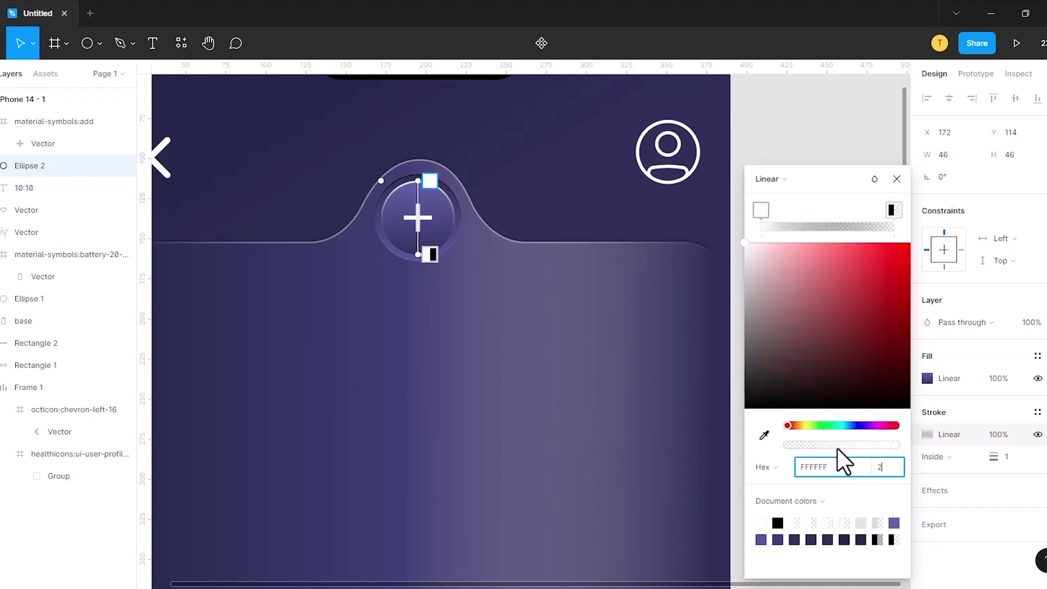
{"action": "type", "text": "0"}
{"action": "key", "text": "Return"}
{"action": "left_click", "coordinate": [894, 210]}
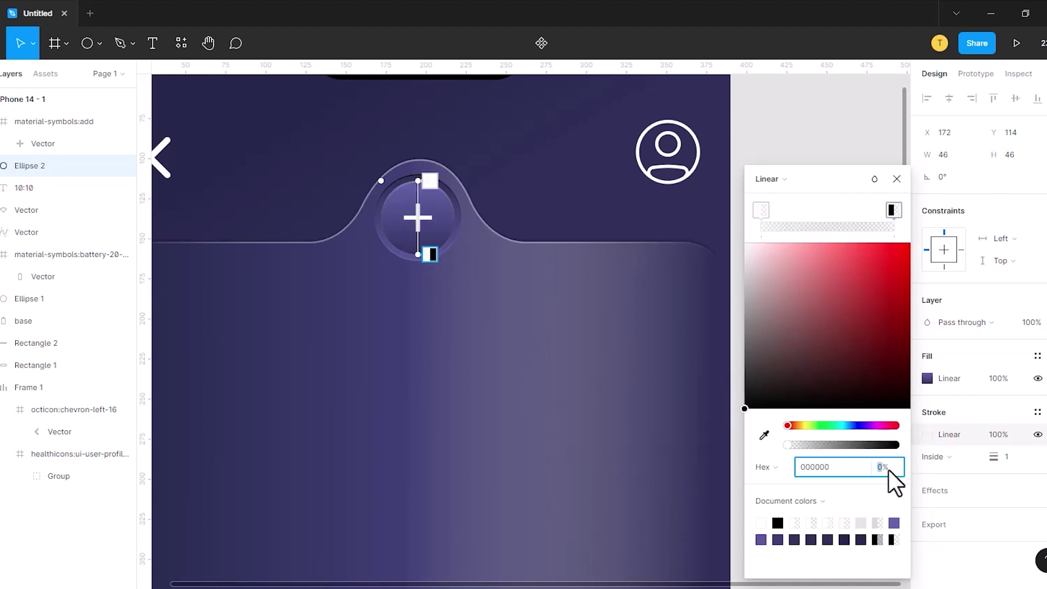
{"action": "type", "text": "25"}
{"action": "key", "text": "Return"}
{"action": "left_click", "coordinate": [874, 179]}
{"action": "left_click", "coordinate": [906, 340]}
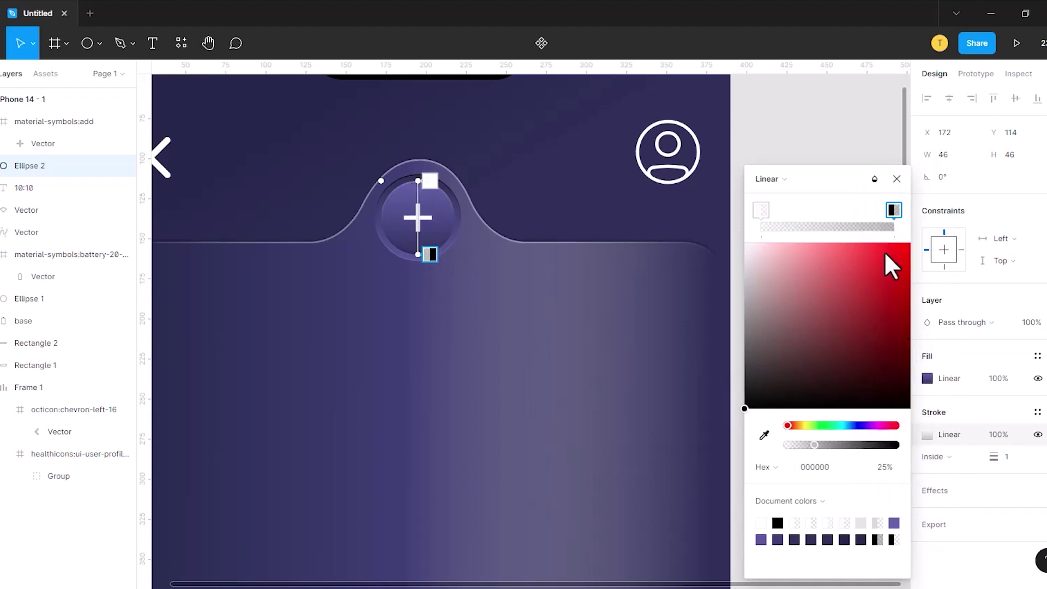
{"action": "key", "text": "Tab"}
{"action": "left_click", "coordinate": [896, 179]}
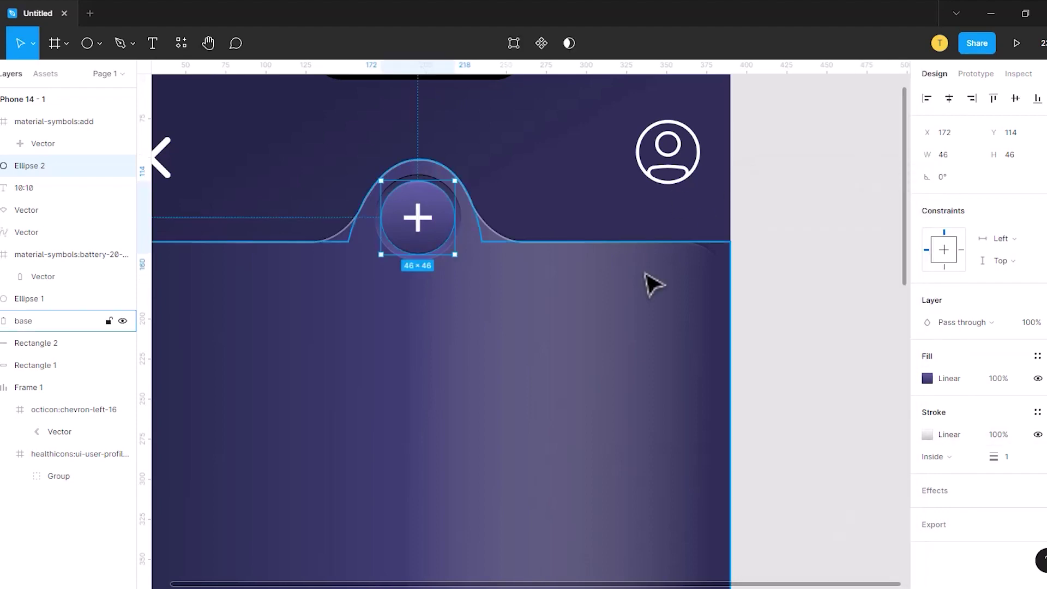
- Drag the Line image from Downloads onto the canvas
{"action": "key", "text": "super+e"}
{"action": "left_click", "coordinate": [270, 420]}
{"action": "left_click_drag", "start_coordinate": [922, 281], "coordinate": [604, 376]}
- Resize the Lines map image over the phone and move it into the phone's layers
{"action": "scroll", "coordinate": [458, 349], "scroll_direction": "down", "scroll_amount": 2}
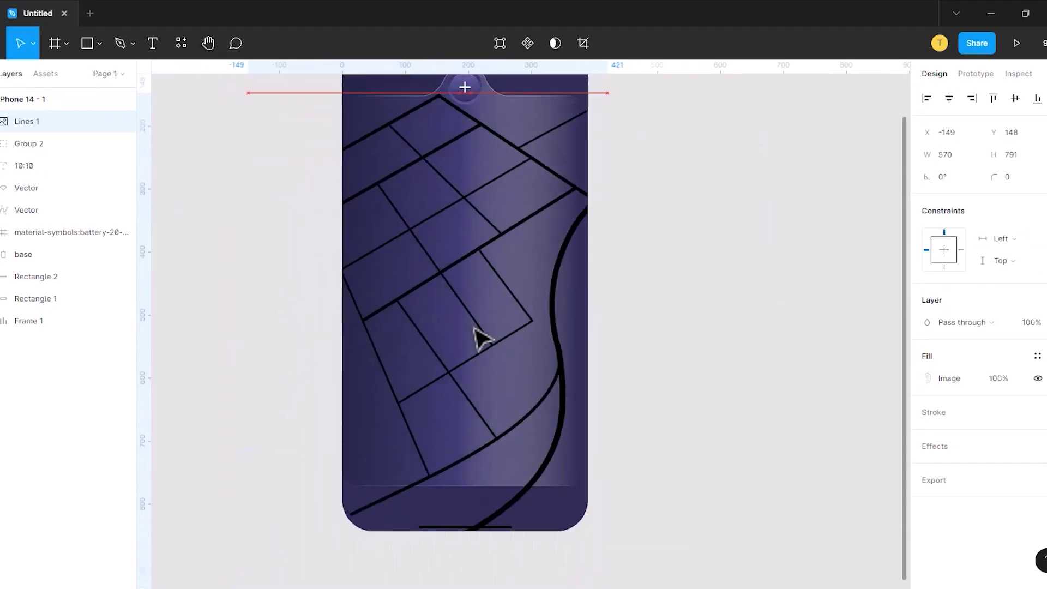
{"action": "left_click_drag", "start_coordinate": [474, 339], "coordinate": [635, 556]}
{"action": "mouse_move", "coordinate": [49, 187]}
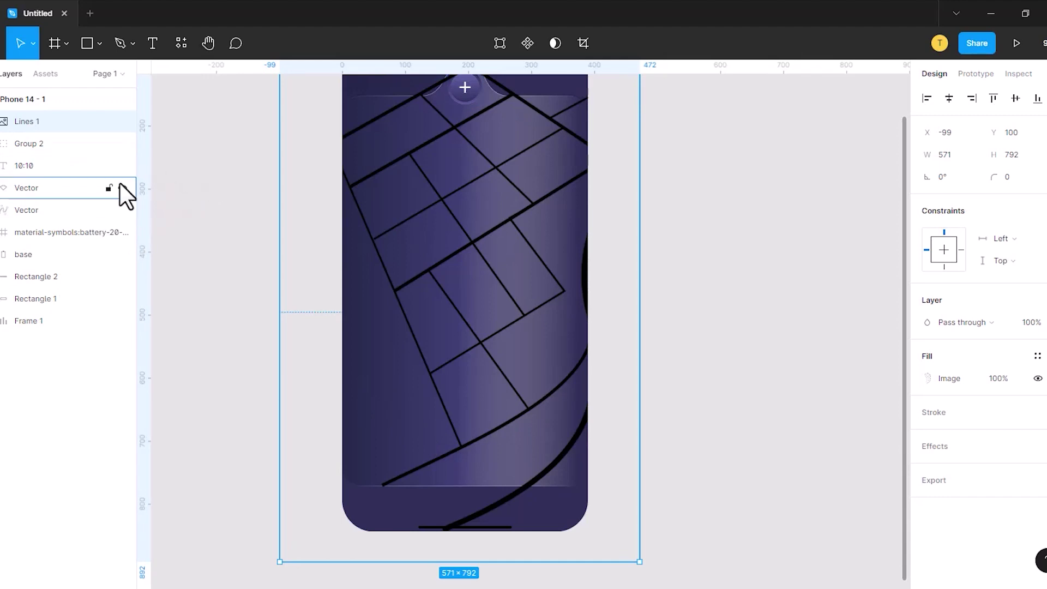
{"action": "left_click_drag", "start_coordinate": [461, 289], "coordinate": [432, 324]}
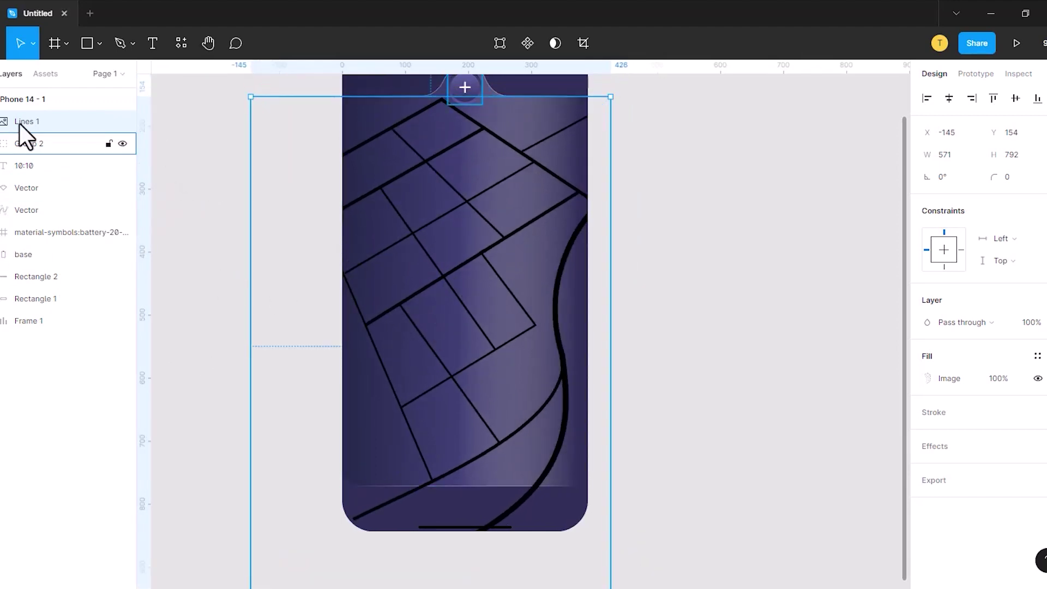
{"action": "left_click_drag", "start_coordinate": [24, 123], "coordinate": [34, 254]}
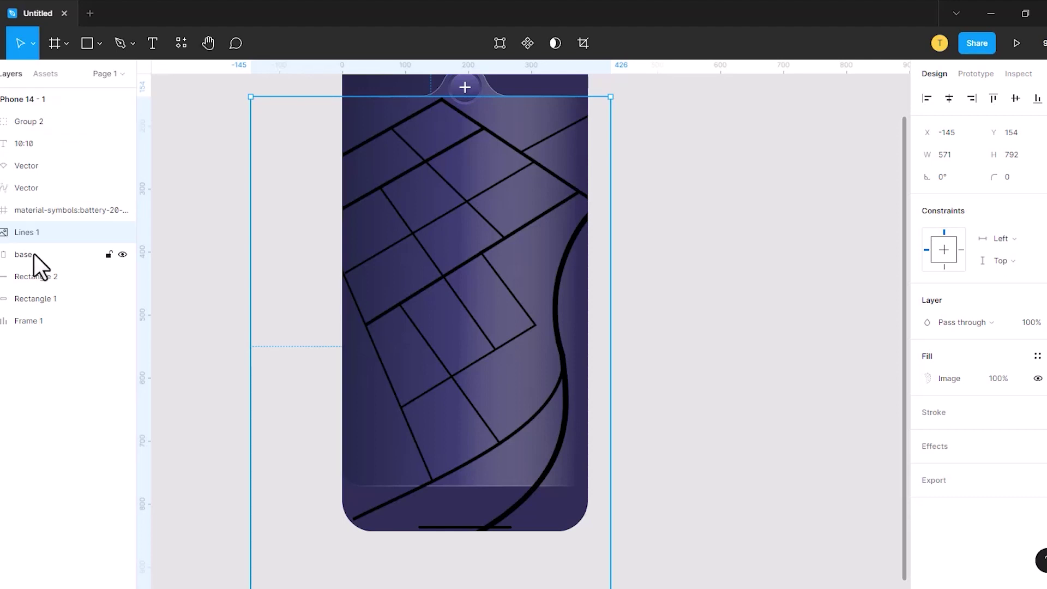
{"action": "scroll", "coordinate": [169, 267], "scroll_direction": "up", "scroll_amount": 1}
- Duplicate the base shape and rename the copy 'mask'
{"action": "left_click", "coordinate": [130, 257]}
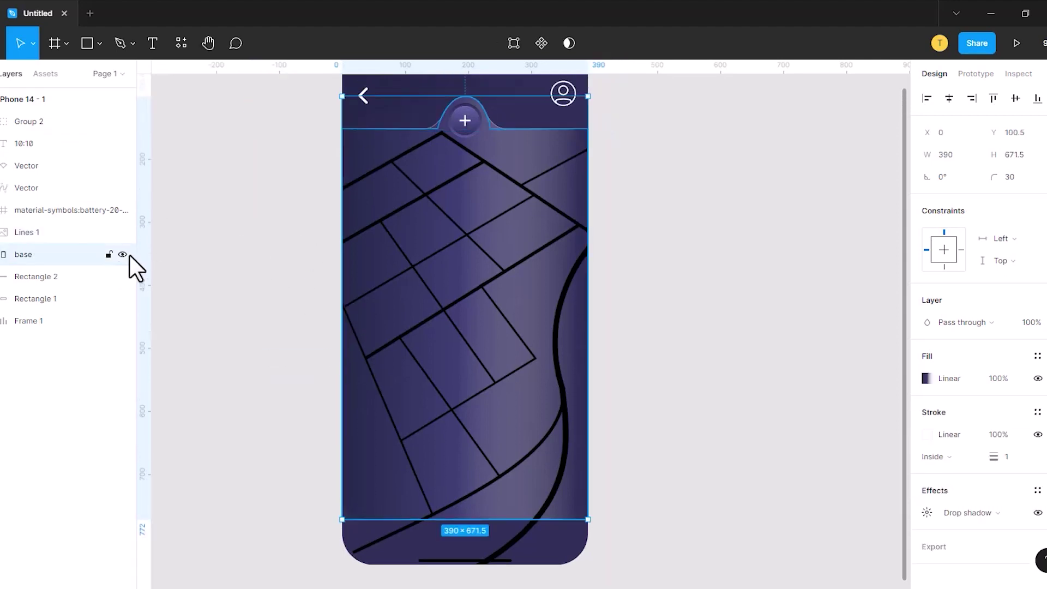
{"action": "scroll", "coordinate": [134, 273], "scroll_direction": "up", "scroll_amount": 5}
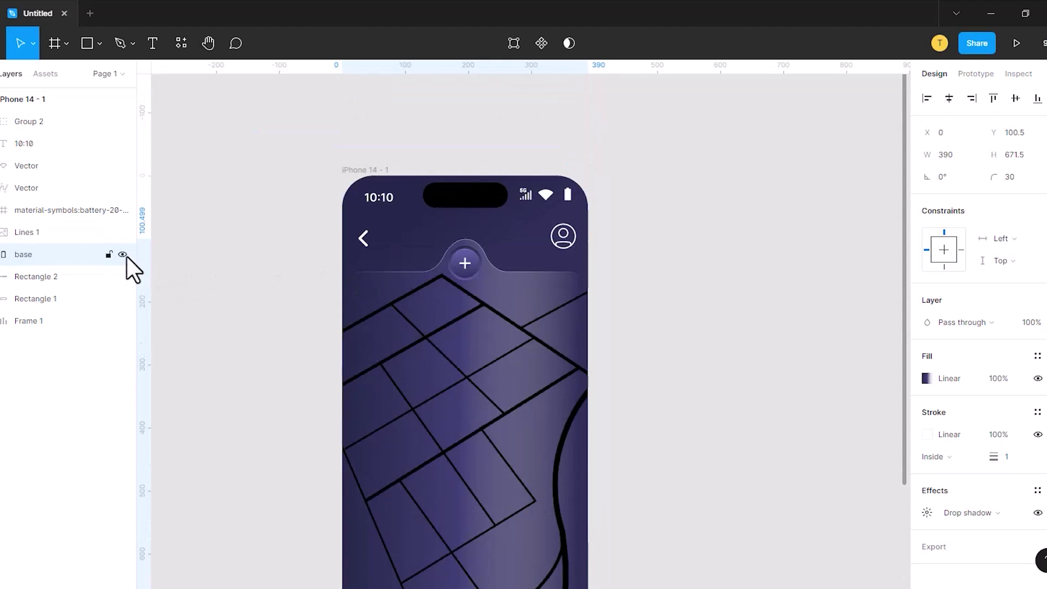
{"action": "double_click", "coordinate": [126, 256]}
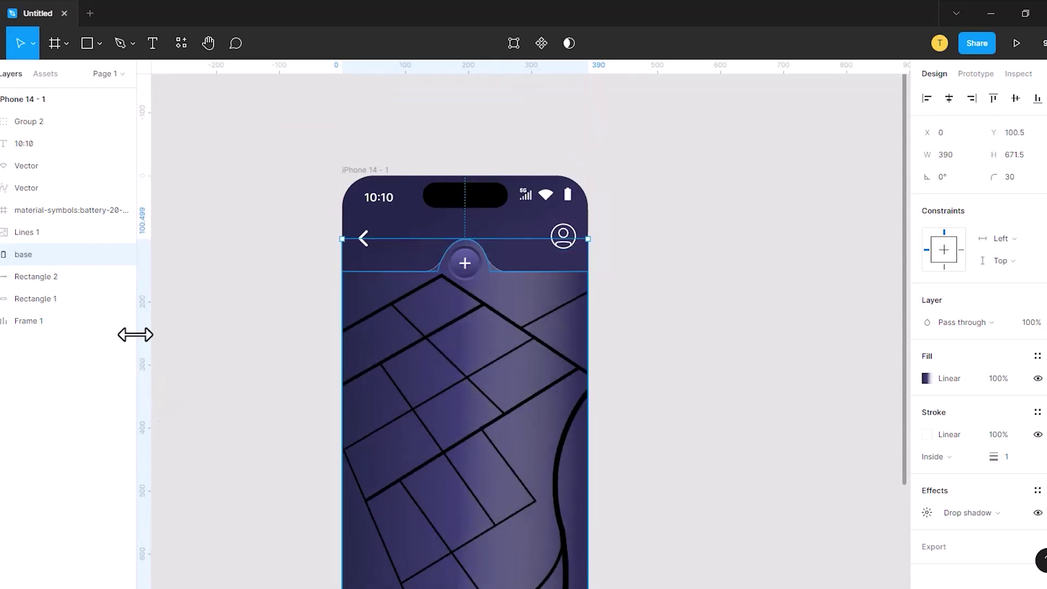
{"action": "mouse_move", "coordinate": [66, 254]}
{"action": "key", "text": "ctrl+d"}
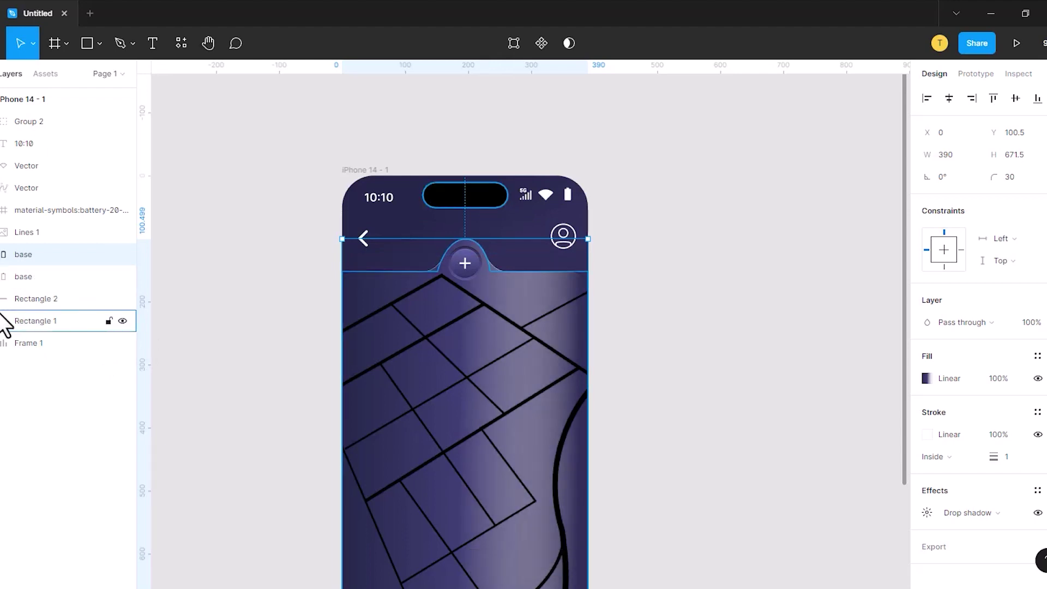
{"action": "double_click", "coordinate": [54, 254]}
{"action": "type", "text": "mask"}
{"action": "key", "text": "Return"}
- Group Lines 1, mask and base into Group 3 and use mask as a mask
{"action": "left_click", "coordinate": [35, 234]}
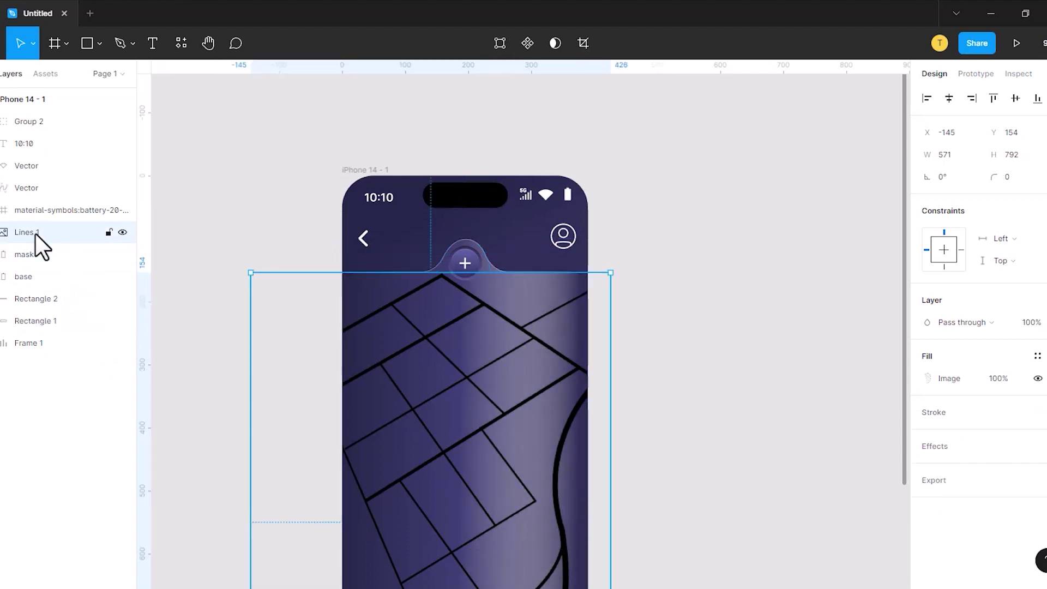
{"action": "left_click", "coordinate": [38, 278], "text": "shift"}
{"action": "key", "text": "ctrl+g"}
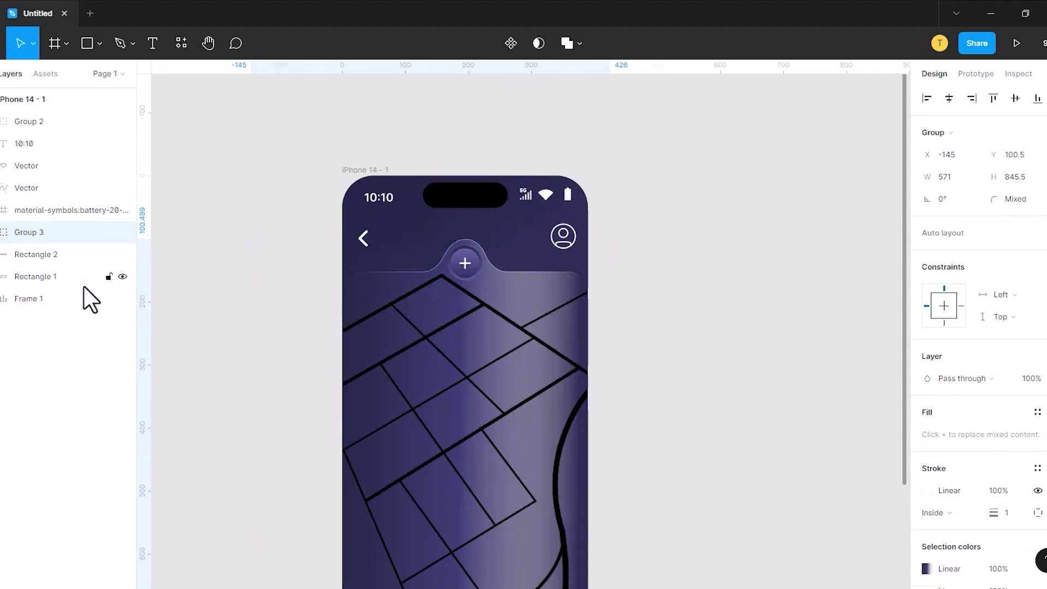
{"action": "left_click", "coordinate": [3, 231]}
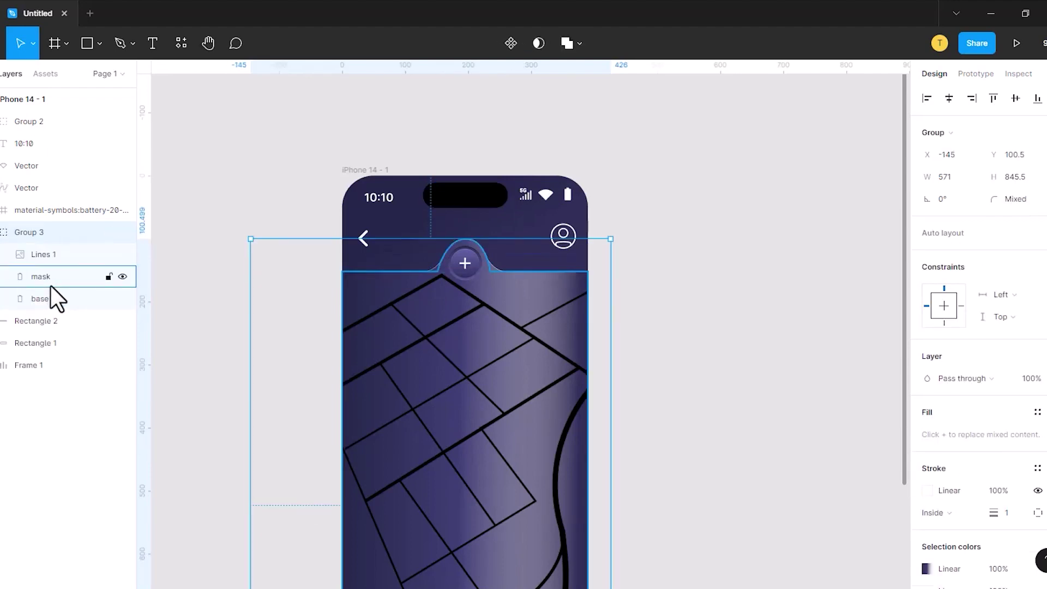
{"action": "left_click", "coordinate": [53, 281]}
{"action": "right_click", "coordinate": [52, 280]}
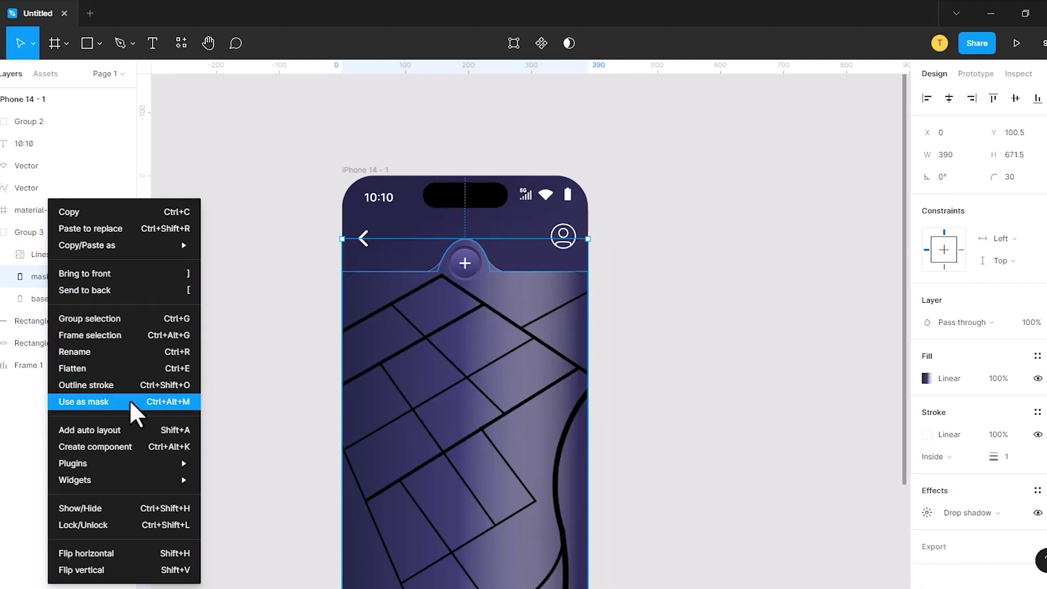
{"action": "left_click", "coordinate": [130, 400]}
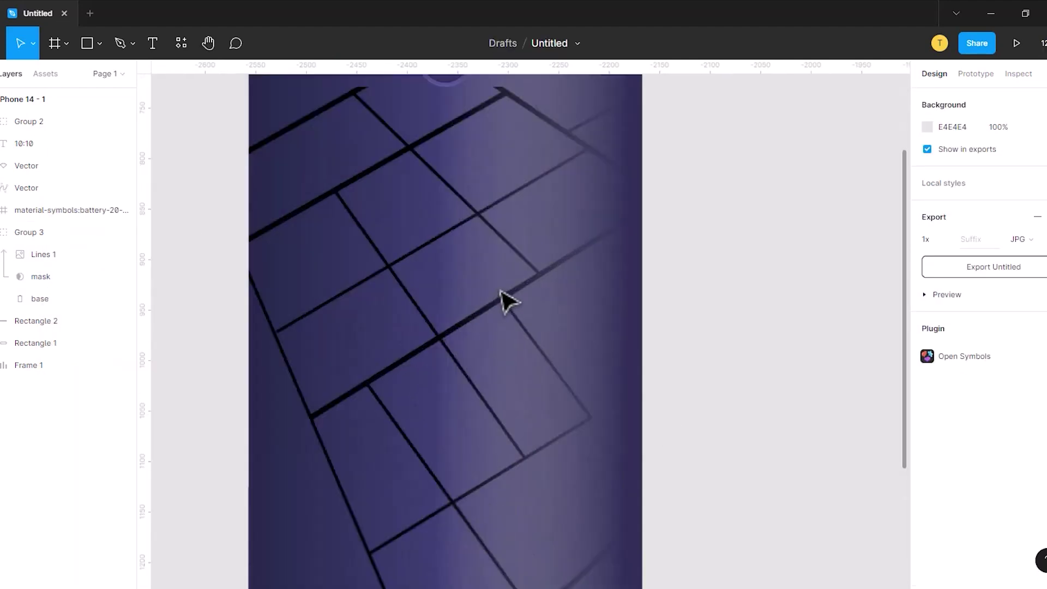
- Draw a 15×15 circle on the map
{"action": "left_click", "coordinate": [99, 43]}
{"action": "left_click", "coordinate": [60, 129]}
{"action": "left_click_drag", "start_coordinate": [391, 208], "coordinate": [444, 243]}
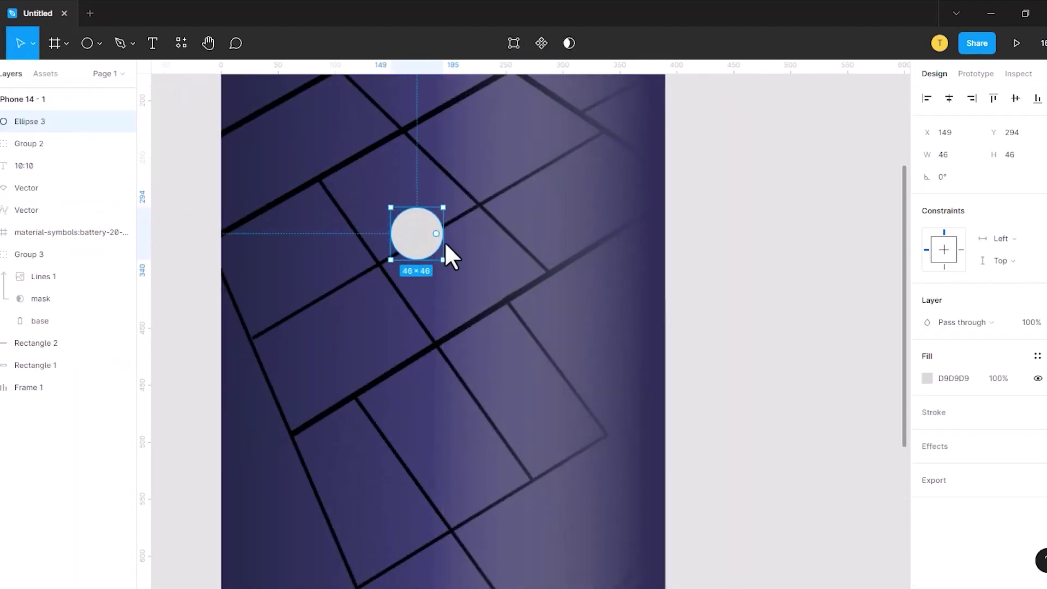
{"action": "left_click", "coordinate": [949, 154]}
{"action": "type", "text": "15"}
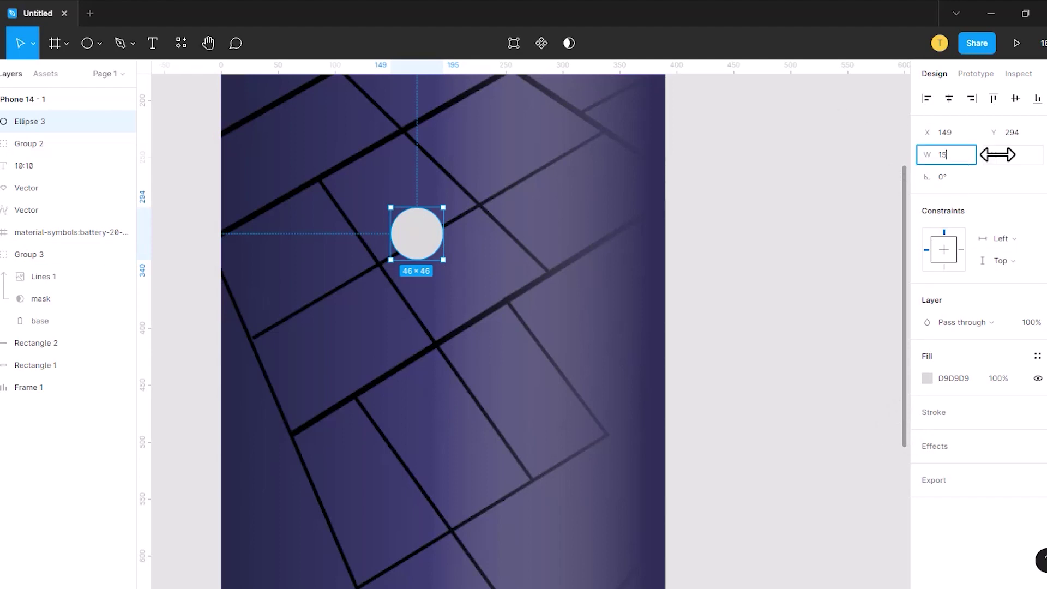
{"action": "left_click", "coordinate": [1015, 155]}
{"action": "type", "text": "15"}
{"action": "key", "text": "Return"}
{"action": "key", "text": "Escape"}
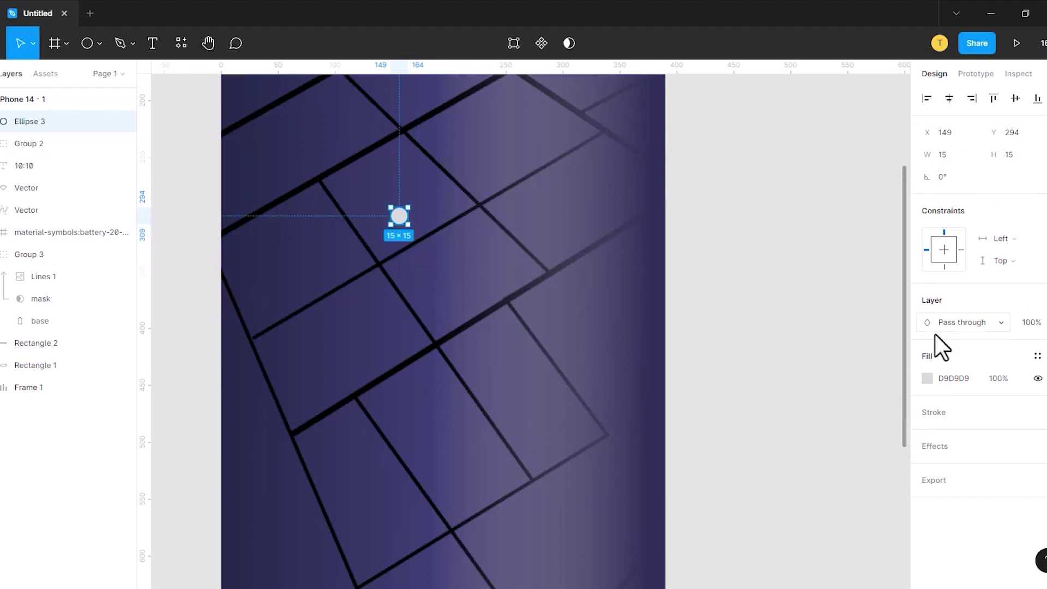
- Fill the circle with cyan 0BDBFB and add an outline
{"action": "left_click", "coordinate": [928, 378]}
{"action": "type", "text": "0bdbfb"}
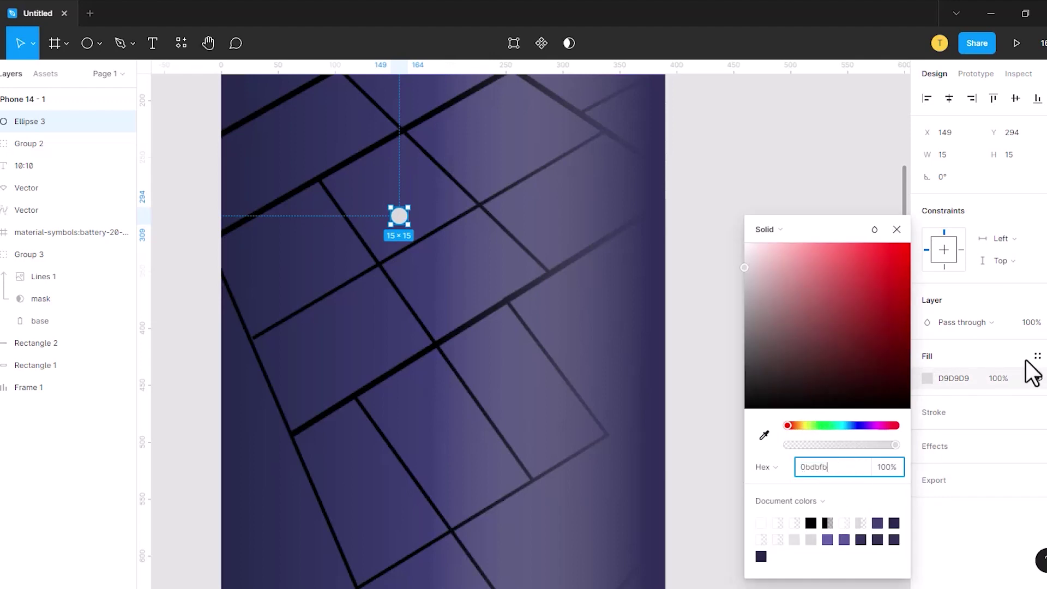
{"action": "key", "text": "Return"}
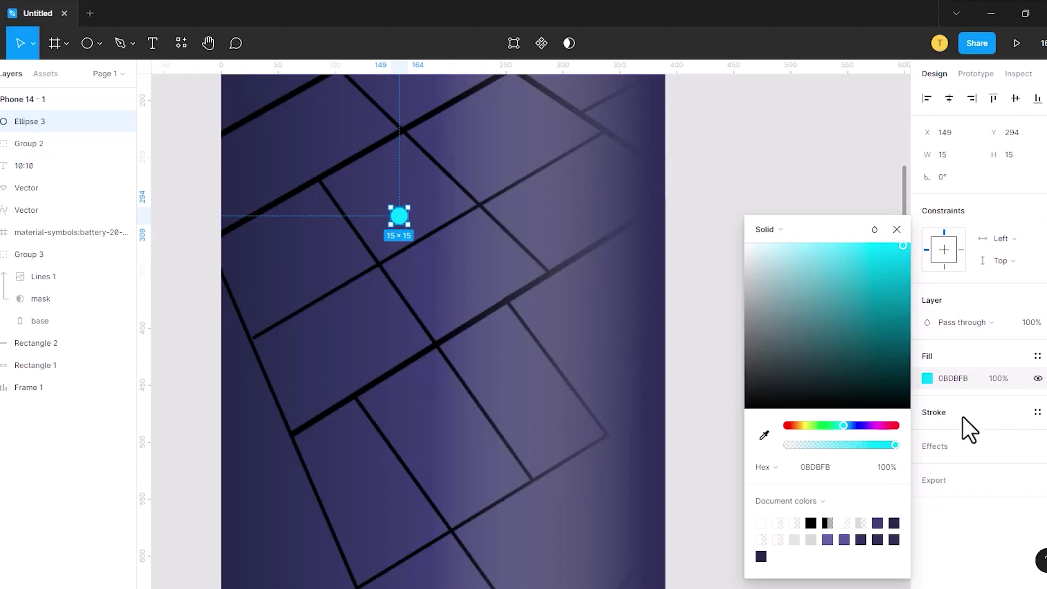
{"action": "left_click", "coordinate": [934, 413]}
{"action": "left_click", "coordinate": [925, 434]}
{"action": "left_click", "coordinate": [733, 183]}
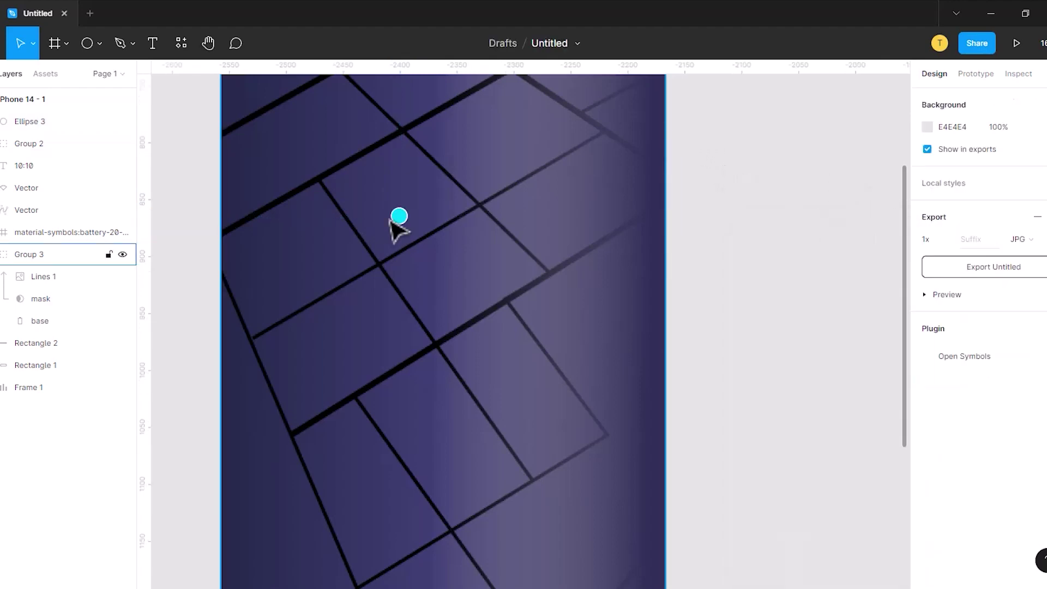
- Duplicate the circle as a 22×22 copy centred on the small dot
{"action": "left_click", "coordinate": [397, 217]}
{"action": "key", "text": "ctrl+d"}
{"action": "key", "text": "ctrl+z"}
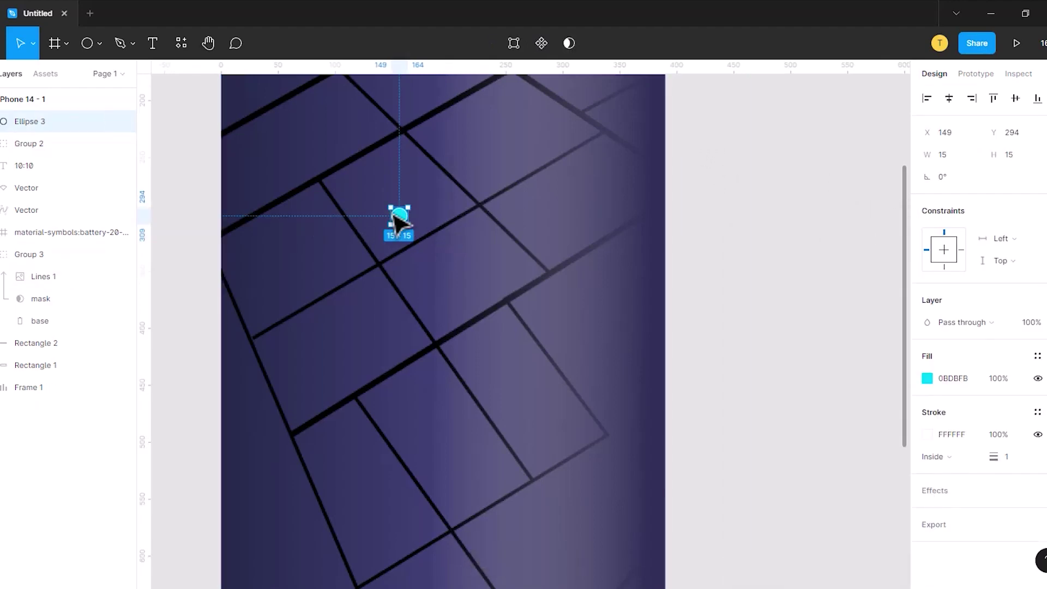
{"action": "key", "text": "ctrl+d"}
{"action": "left_click_drag", "start_coordinate": [408, 208], "coordinate": [429, 187]}
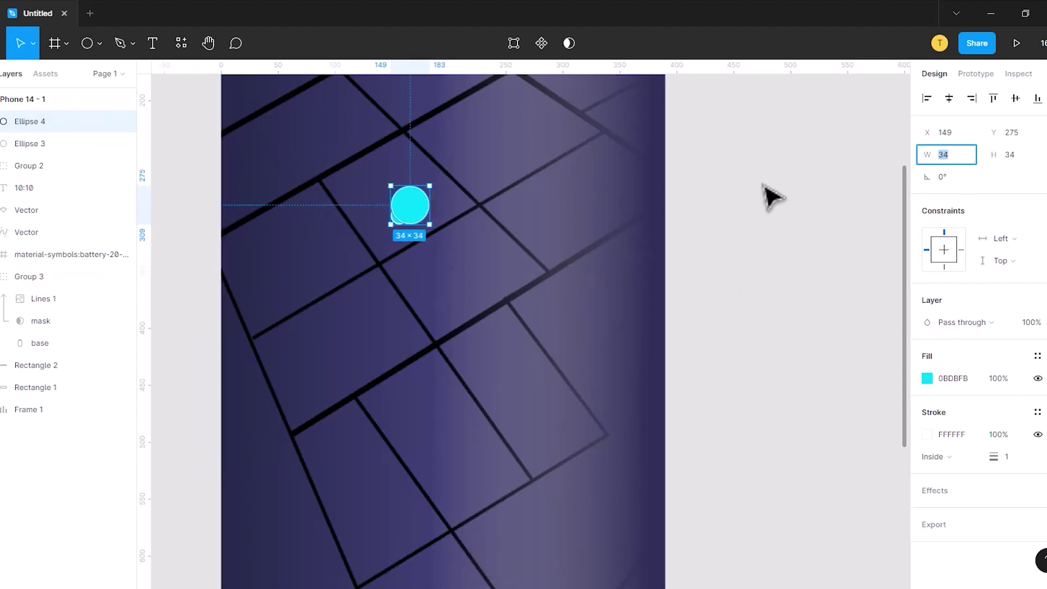
{"action": "left_click", "coordinate": [959, 158]}
{"action": "type", "text": "22"}
{"action": "key", "text": "Tab"}
{"action": "type", "text": "22"}
{"action": "key", "text": "Escape"}
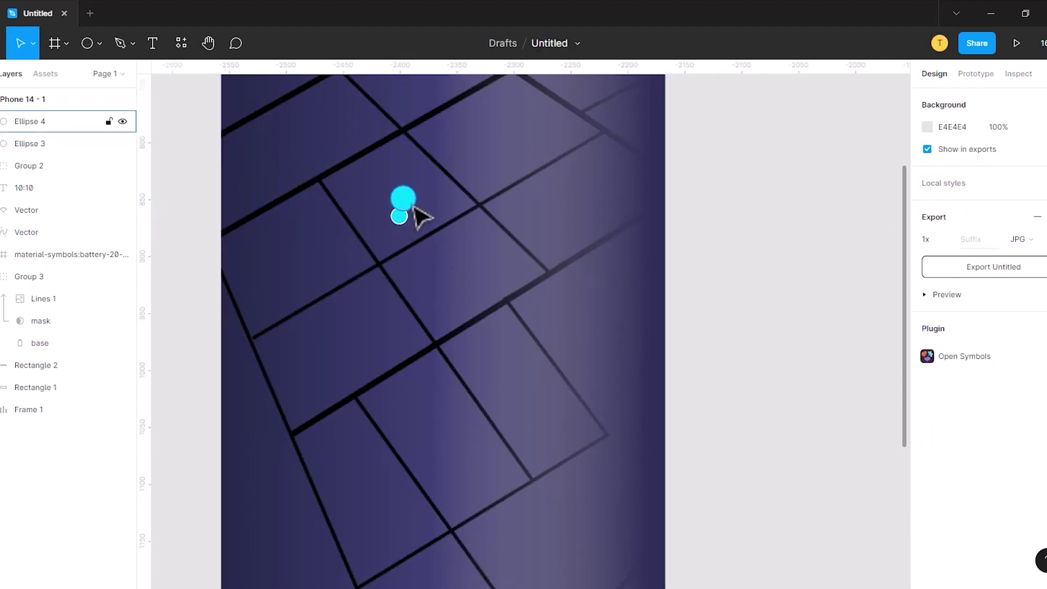
{"action": "left_click_drag", "start_coordinate": [405, 202], "coordinate": [402, 221]}
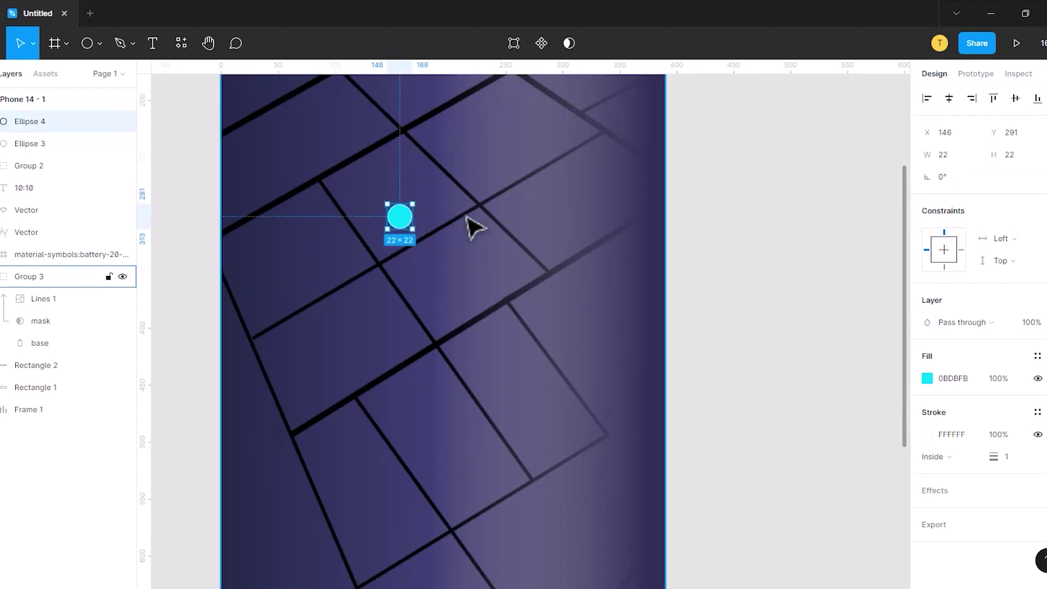
- Stack the 22×22 circle below Ellipse 3 and set its fill to 40% opacity
{"action": "right_click", "coordinate": [404, 219]}
{"action": "left_click", "coordinate": [457, 302]}
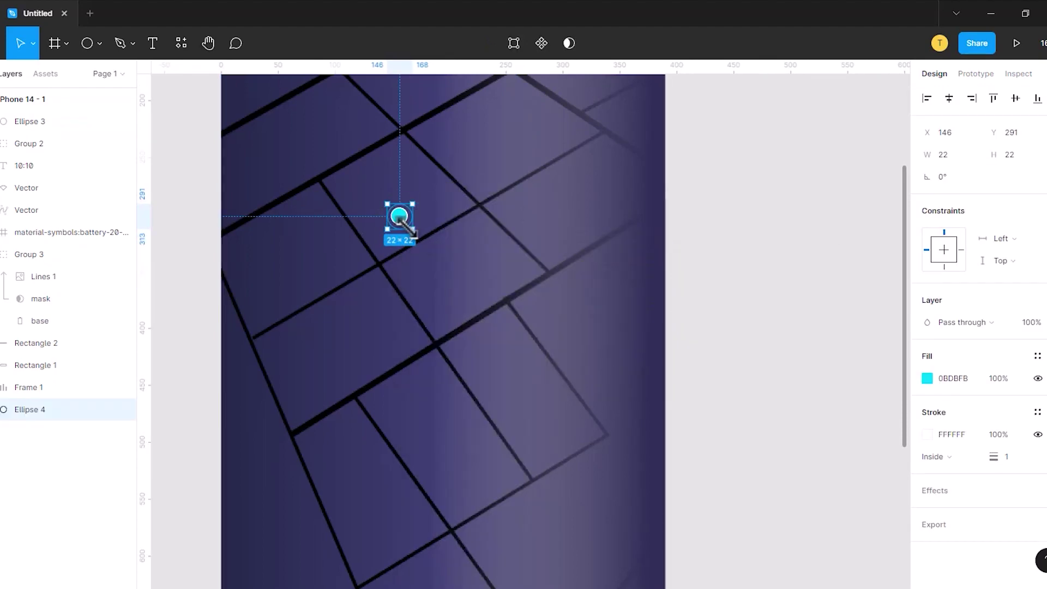
{"action": "key", "text": "ctrl+z"}
{"action": "left_click_drag", "start_coordinate": [30, 121], "coordinate": [80, 153]}
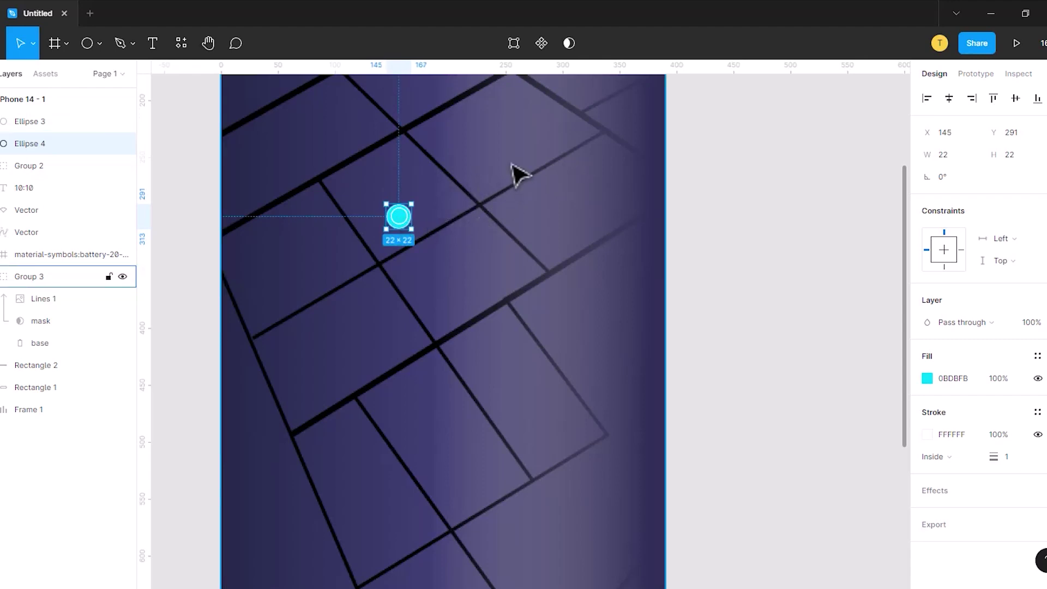
{"action": "left_click", "coordinate": [998, 378]}
{"action": "type", "text": "40"}
{"action": "key", "text": "Return"}
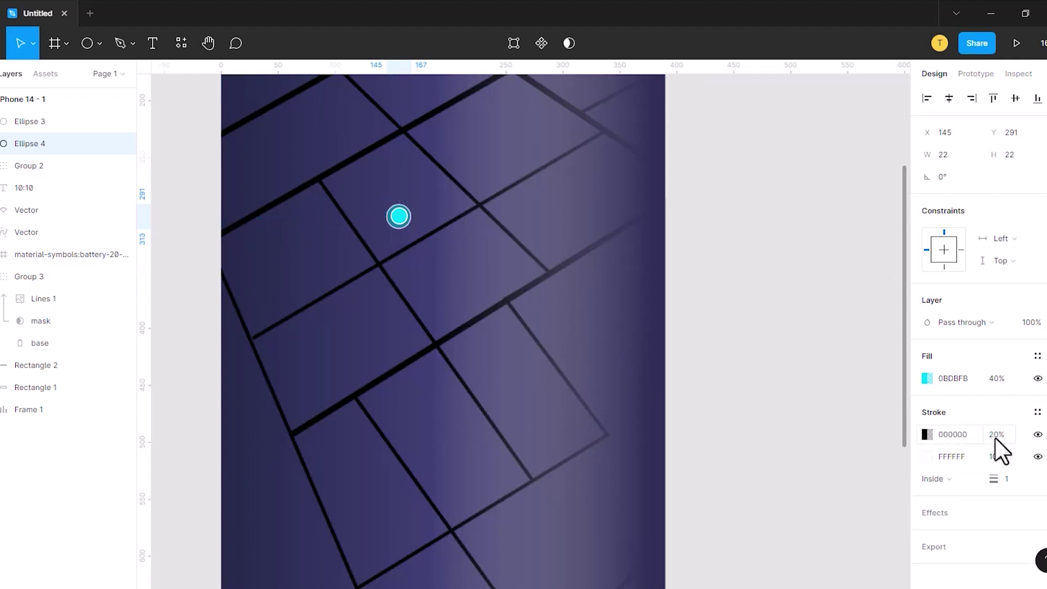
- Add a Background blur of 10 to the 22×22 circle
{"action": "left_click", "coordinate": [1037, 490]}
{"action": "left_click", "coordinate": [971, 512]}
{"action": "left_click", "coordinate": [974, 545]}
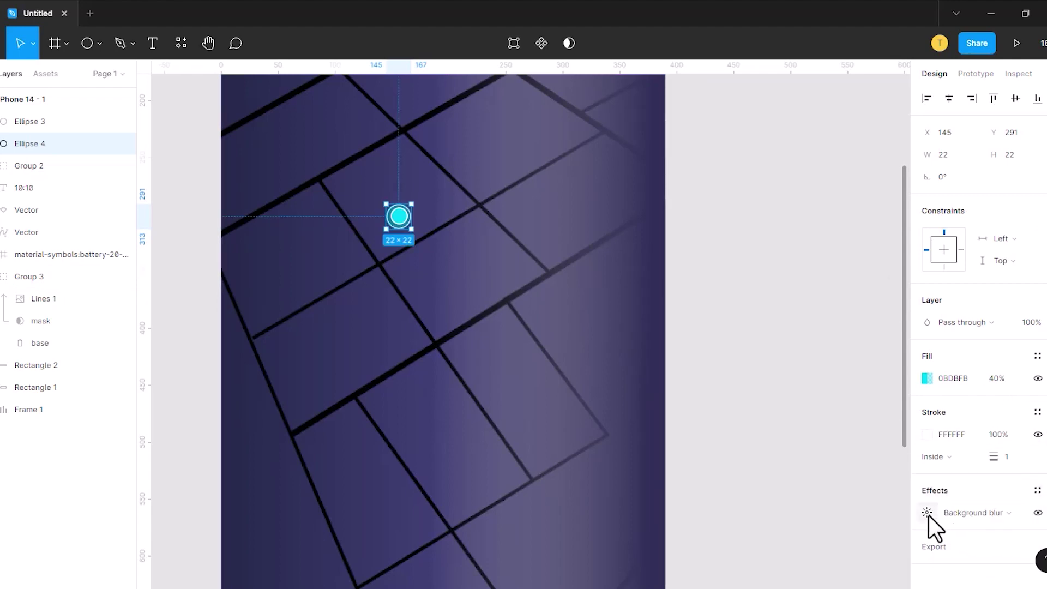
{"action": "left_click", "coordinate": [928, 513]}
{"action": "type", "text": "10"}
{"action": "key", "text": "Return"}
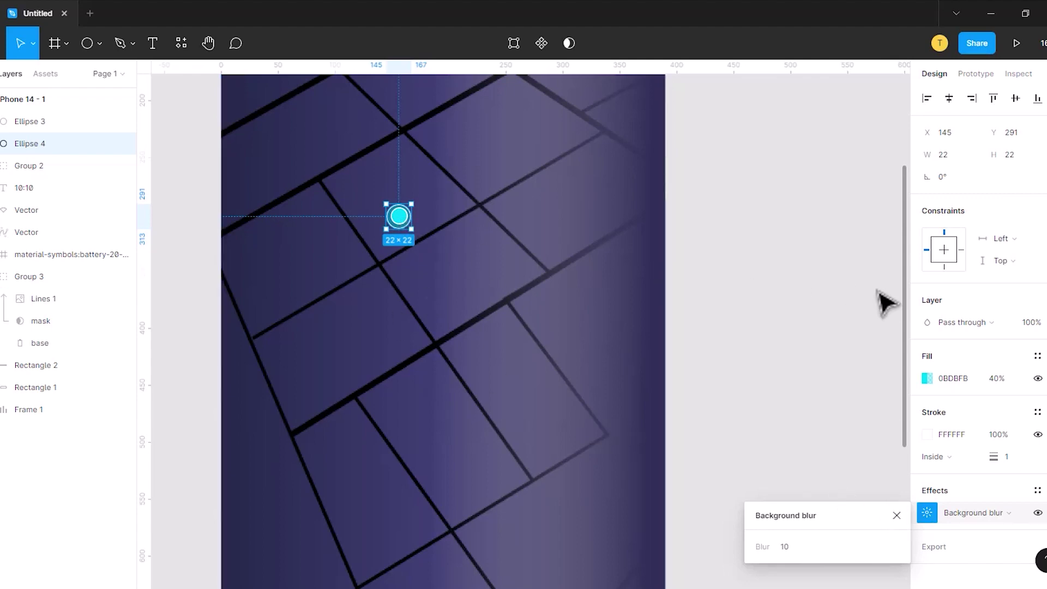
{"action": "scroll", "coordinate": [545, 204], "scroll_direction": "up", "scroll_amount": 3}
{"action": "left_click", "coordinate": [896, 515]}
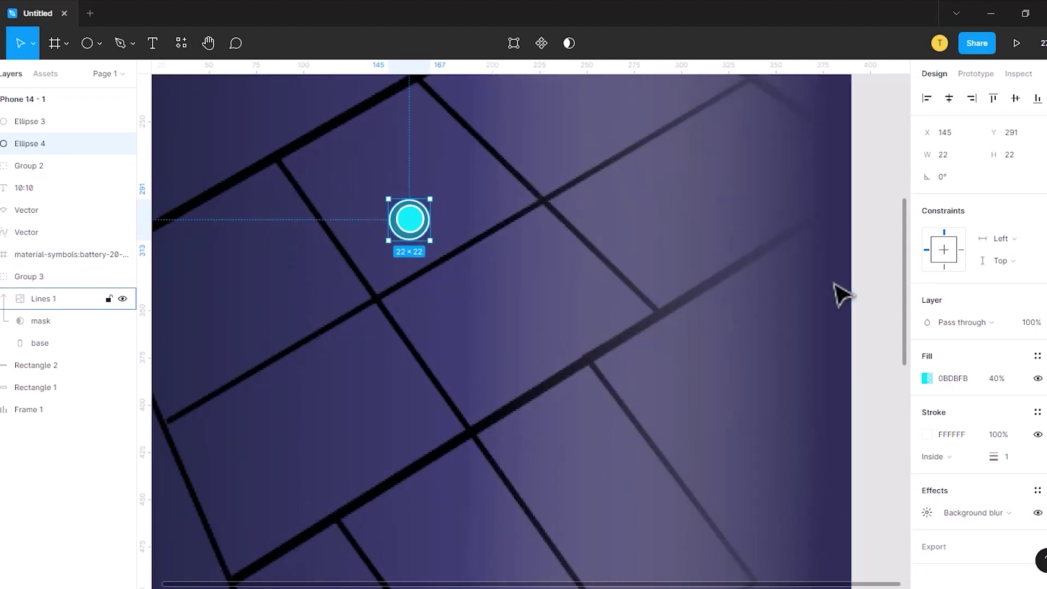
- Duplicate it as a 44×44 circle centred over the dot, behind the inner circle
{"action": "key", "text": "ctrl+d"}
{"action": "left_click", "coordinate": [955, 154]}
{"action": "type", "text": "4"}
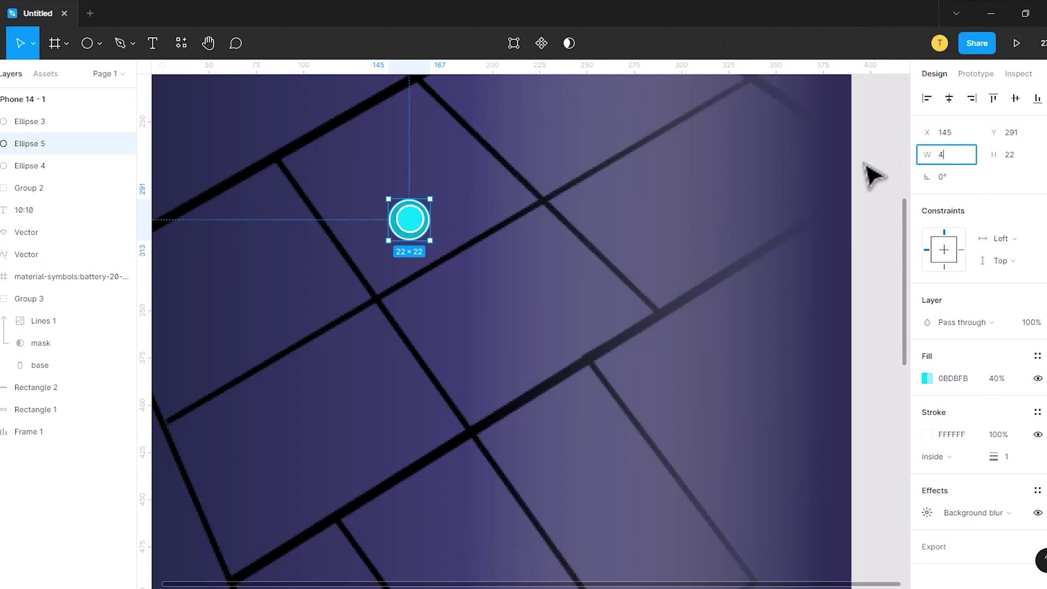
{"action": "type", "text": "04"}
{"action": "key", "text": "Return"}
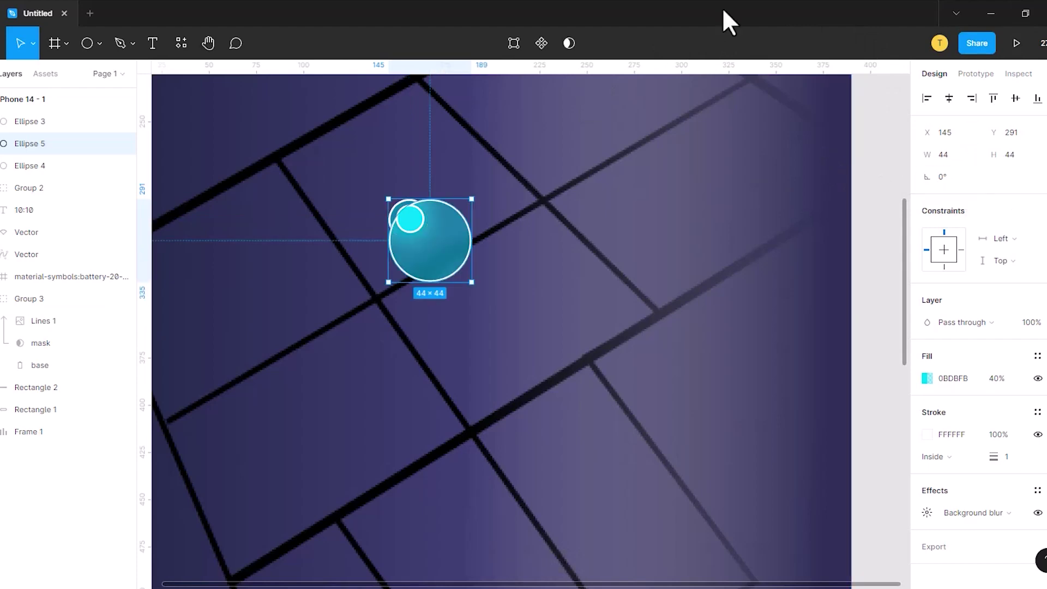
{"action": "left_click_drag", "start_coordinate": [447, 267], "coordinate": [434, 246]}
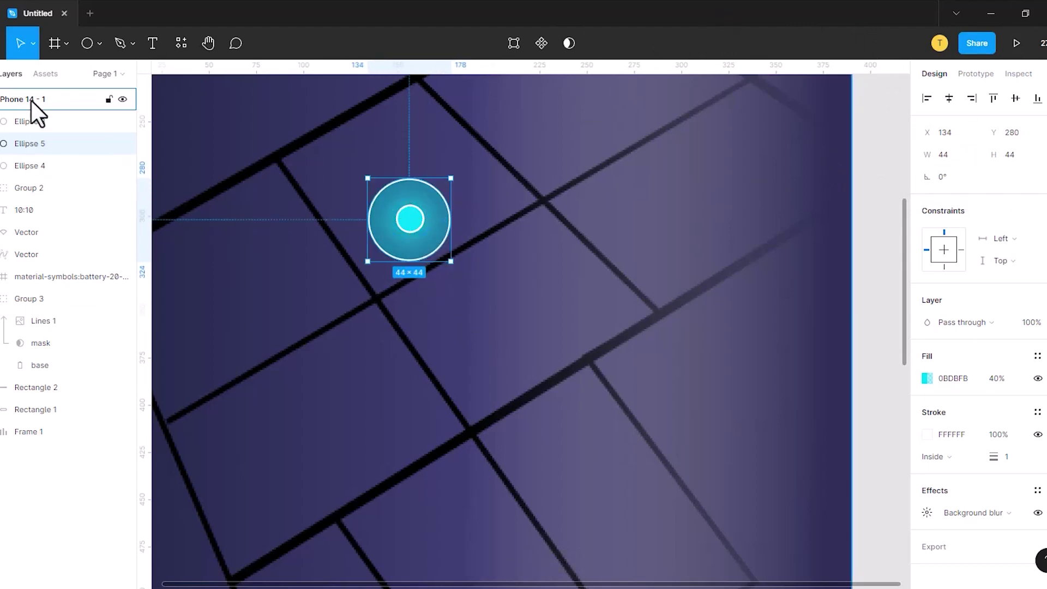
{"action": "key", "text": "ctrl+bracketleft"}
- Remove the outer circle's outline, set its fill to 10%, and select all three ellipses
{"action": "left_click", "coordinate": [428, 227]}
{"action": "scroll", "coordinate": [430, 239], "scroll_direction": "up", "scroll_amount": 1}
{"action": "left_click", "coordinate": [445, 239]}
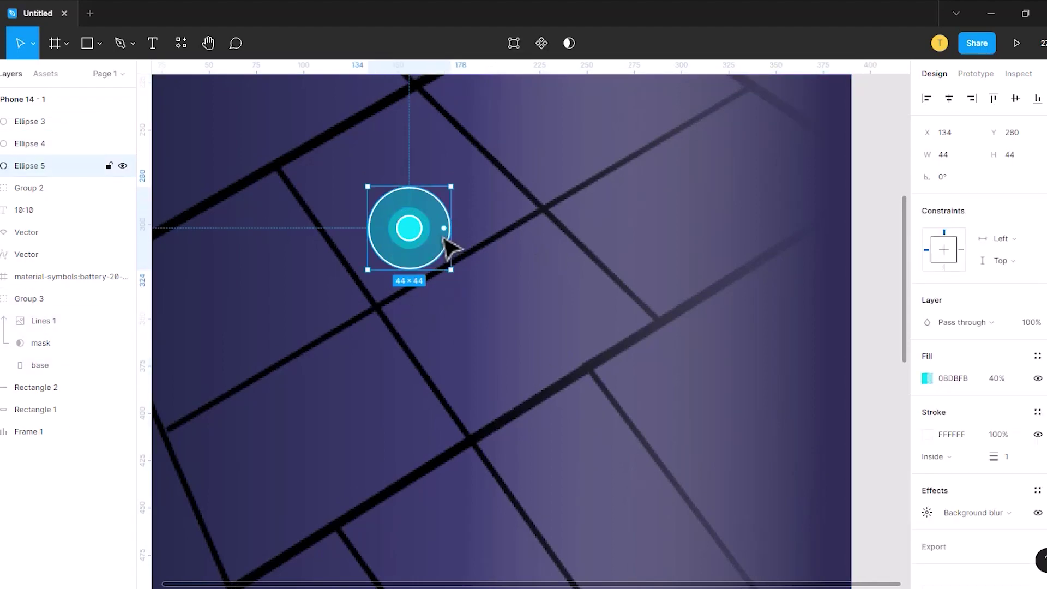
{"action": "left_click", "coordinate": [1044, 434]}
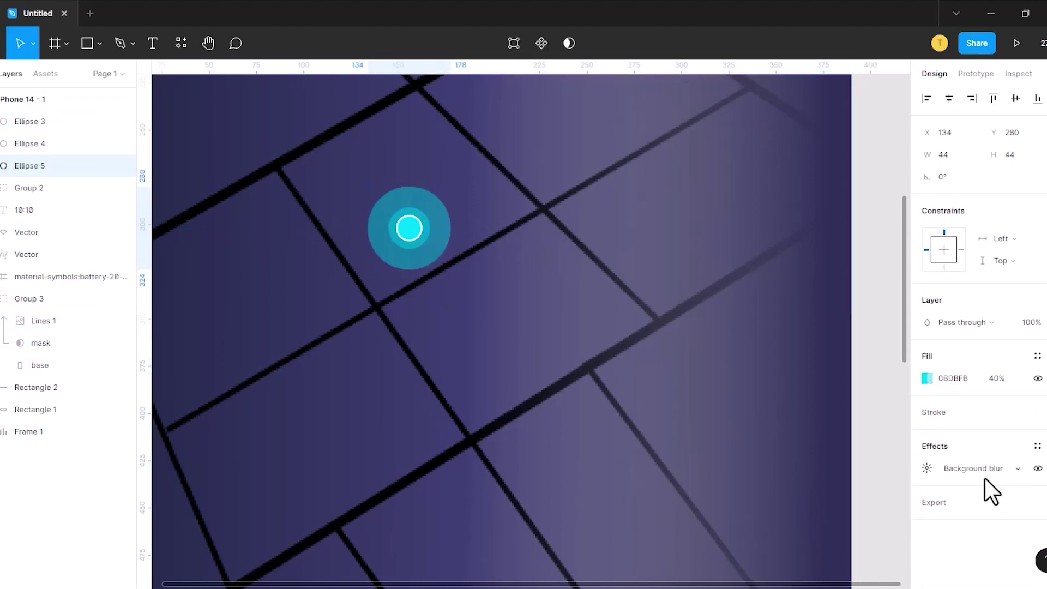
{"action": "left_click", "coordinate": [1002, 376]}
{"action": "type", "text": "10"}
{"action": "key", "text": "Return"}
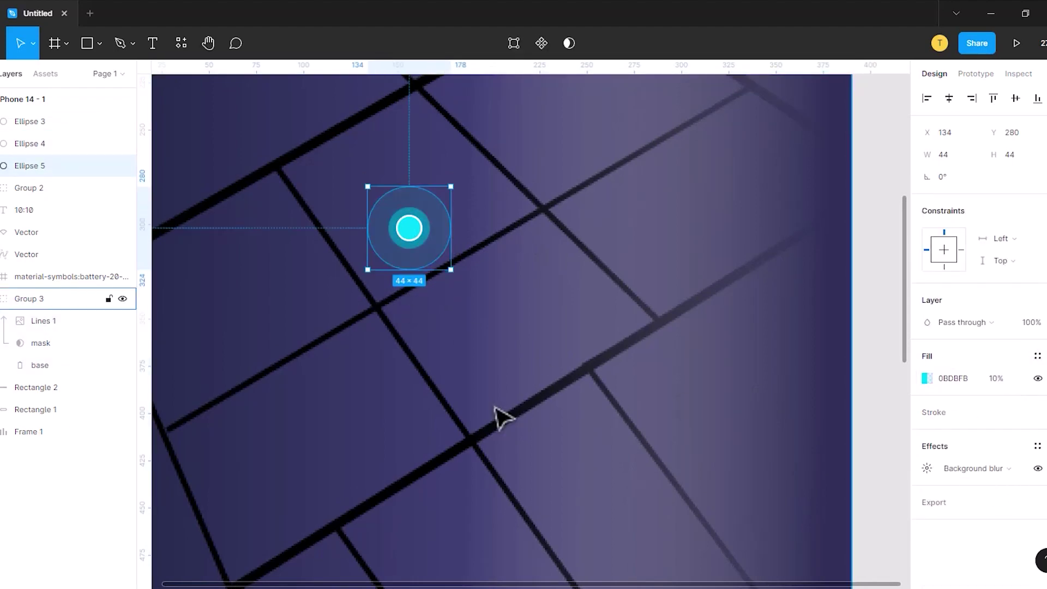
{"action": "left_click", "coordinate": [57, 123], "text": "shift"}
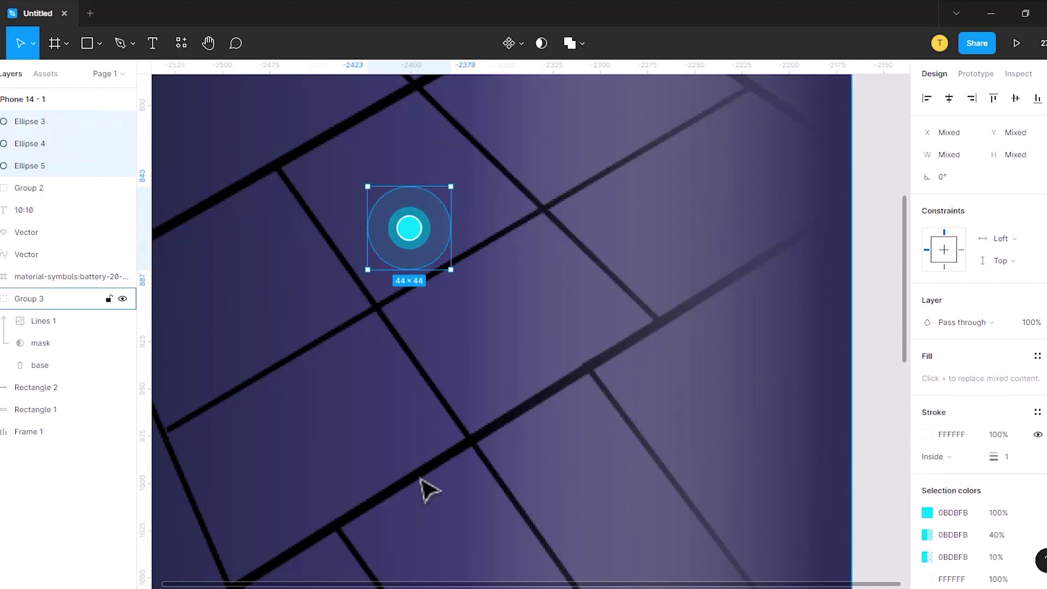
- Wrap the cyan dot in its own frame with Frame selection
{"action": "right_click", "coordinate": [12, 146]}
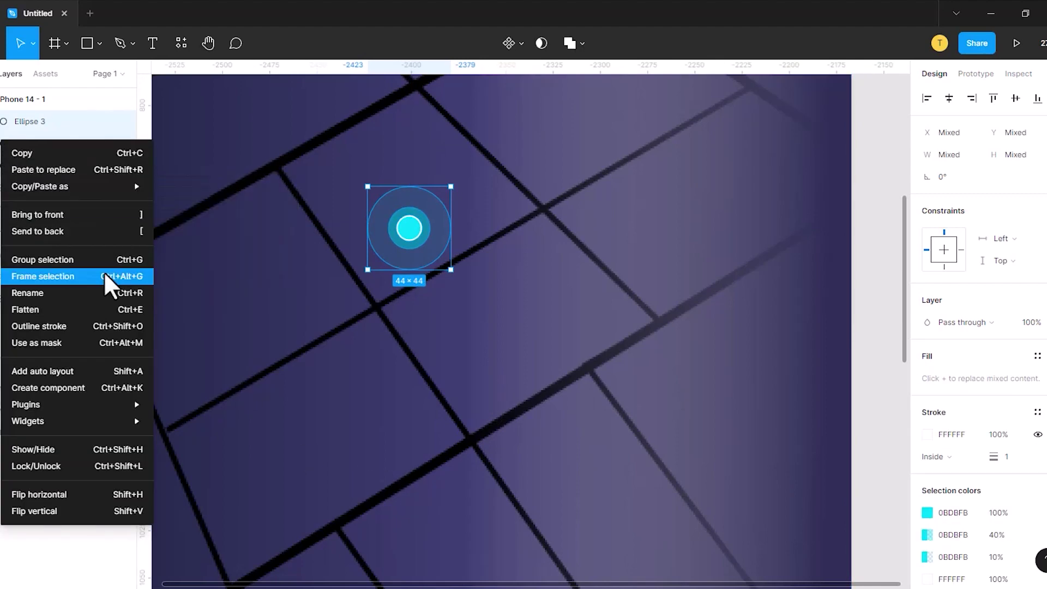
{"action": "left_click", "coordinate": [105, 273]}
{"action": "mouse_move", "coordinate": [409, 228]}
{"action": "left_mouse_down"}
{"action": "mouse_move", "coordinate": [663, 328]}
{"action": "mouse_move", "coordinate": [645, 374]}
{"action": "mouse_move", "coordinate": [631, 376]}
{"action": "left_mouse_up"}
{"action": "scroll", "coordinate": [662, 322], "scroll_direction": "up", "scroll_amount": 2}
{"action": "scroll", "coordinate": [661, 327], "scroll_direction": "down", "scroll_amount": 3}
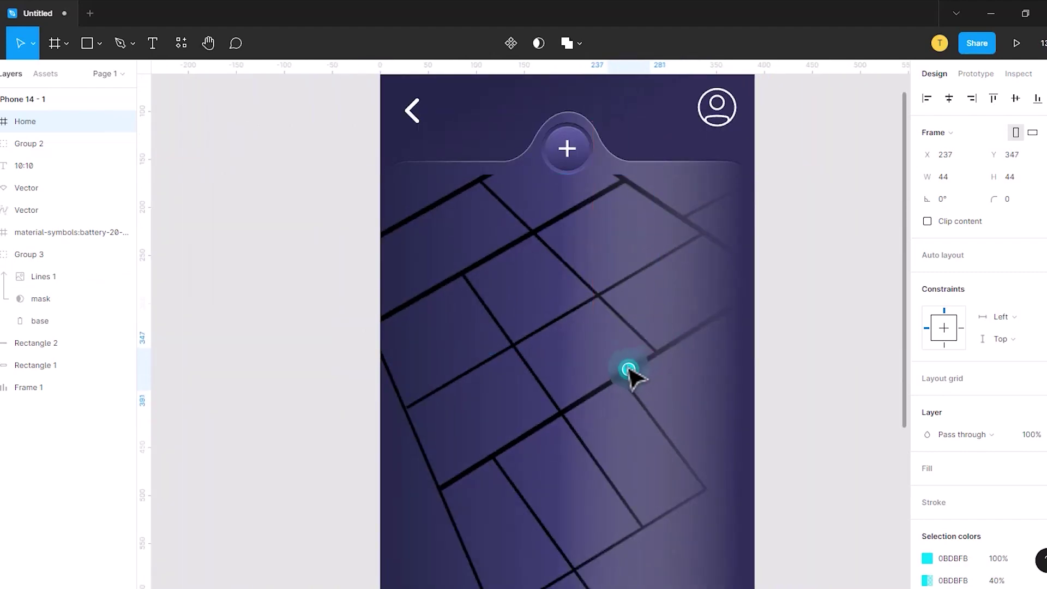
{"action": "left_click", "coordinate": [678, 434]}
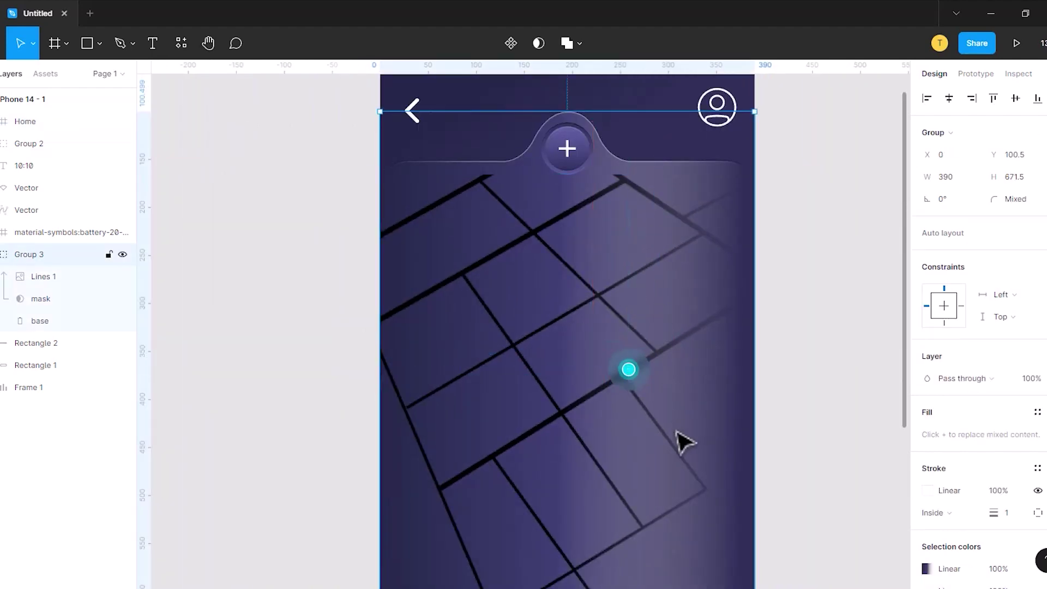
- Add a Semi Bold, size 15 'Home' text label placed left of the dot
{"action": "left_click", "coordinate": [152, 43]}
{"action": "left_click", "coordinate": [561, 387]}
{"action": "type", "text": "Home"}
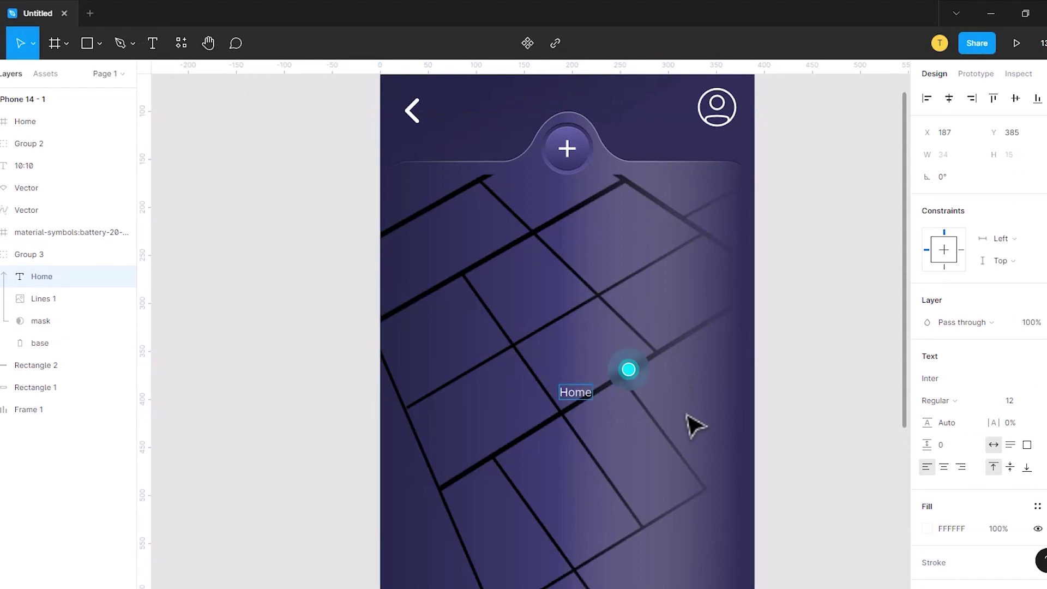
{"action": "left_click", "coordinate": [940, 400]}
{"action": "left_click", "coordinate": [949, 328]}
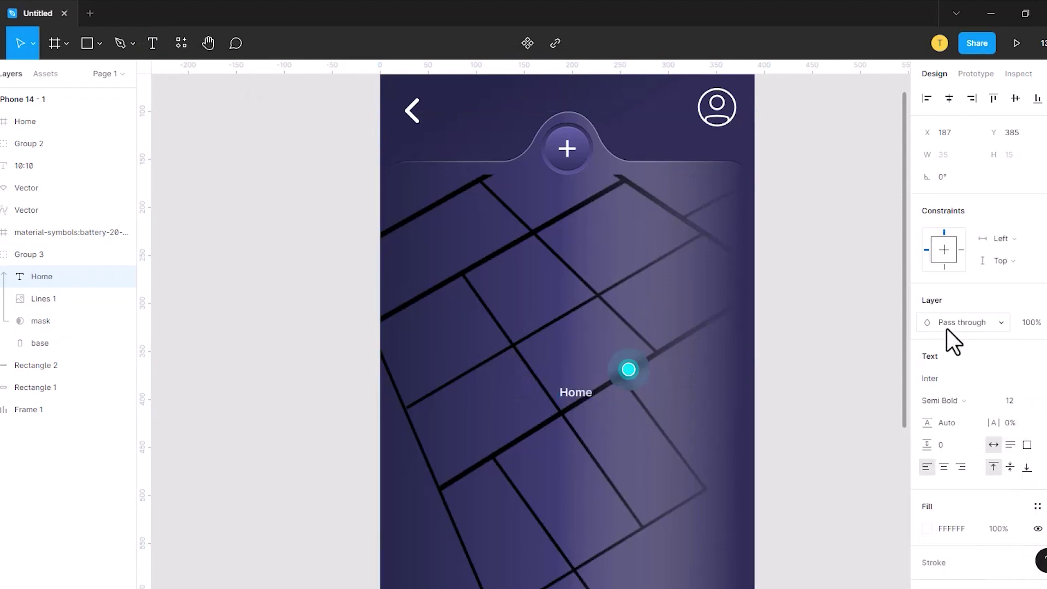
{"action": "left_click", "coordinate": [979, 408]}
{"action": "type", "text": "15"}
{"action": "key", "text": "Return"}
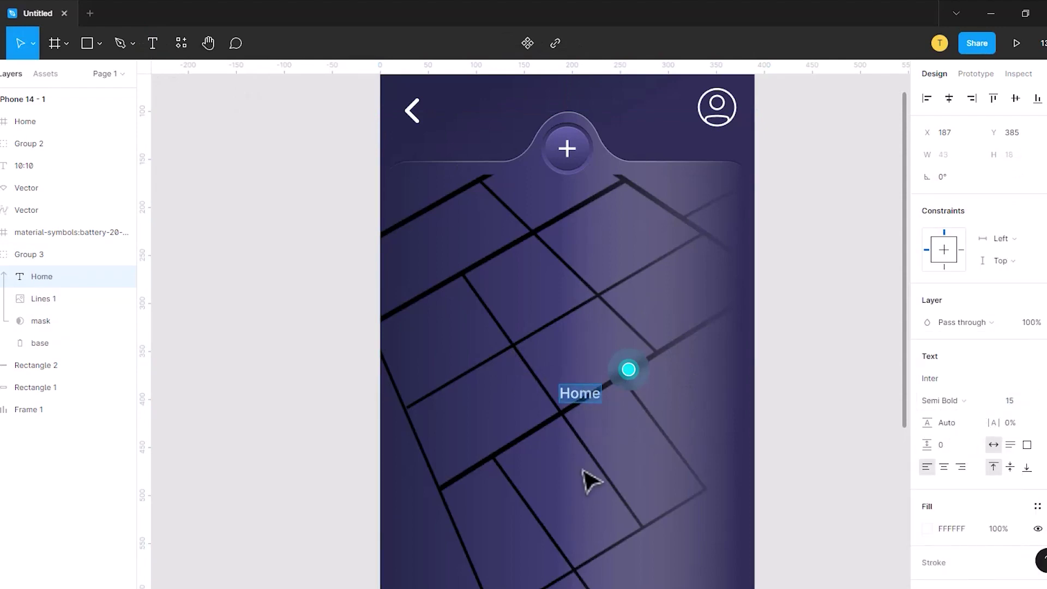
{"action": "left_click_drag", "start_coordinate": [580, 394], "coordinate": [537, 374]}
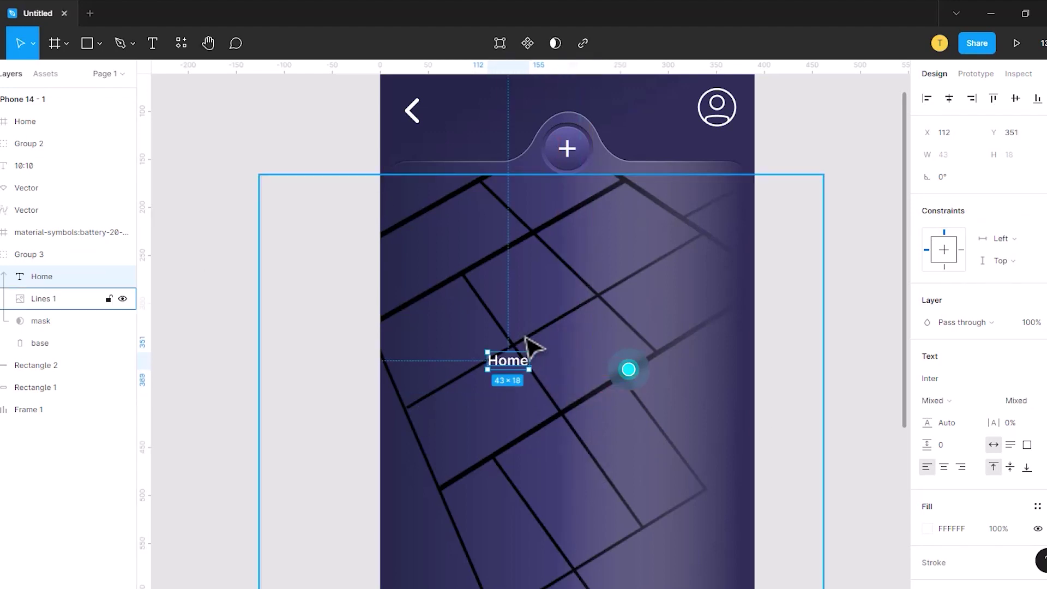
- Move the dot frame and Home label to the top of the layers and auto-layout them together
{"action": "left_click", "coordinate": [65, 259]}
{"action": "left_click_drag", "start_coordinate": [64, 260], "coordinate": [65, 181]}
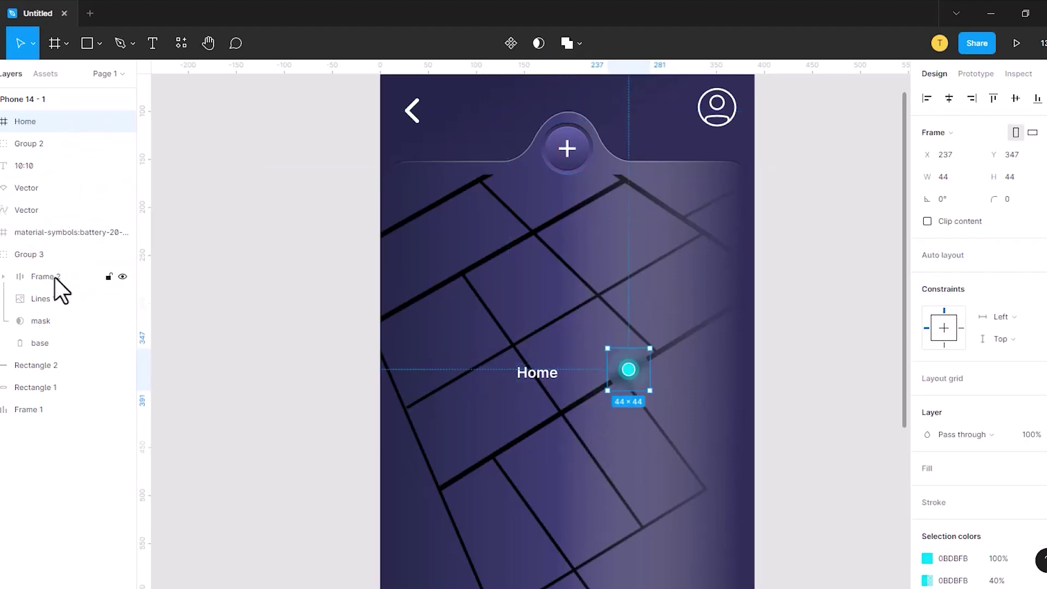
{"action": "left_click_drag", "start_coordinate": [54, 277], "coordinate": [52, 119]}
{"action": "left_click", "coordinate": [52, 143], "text": "shift"}
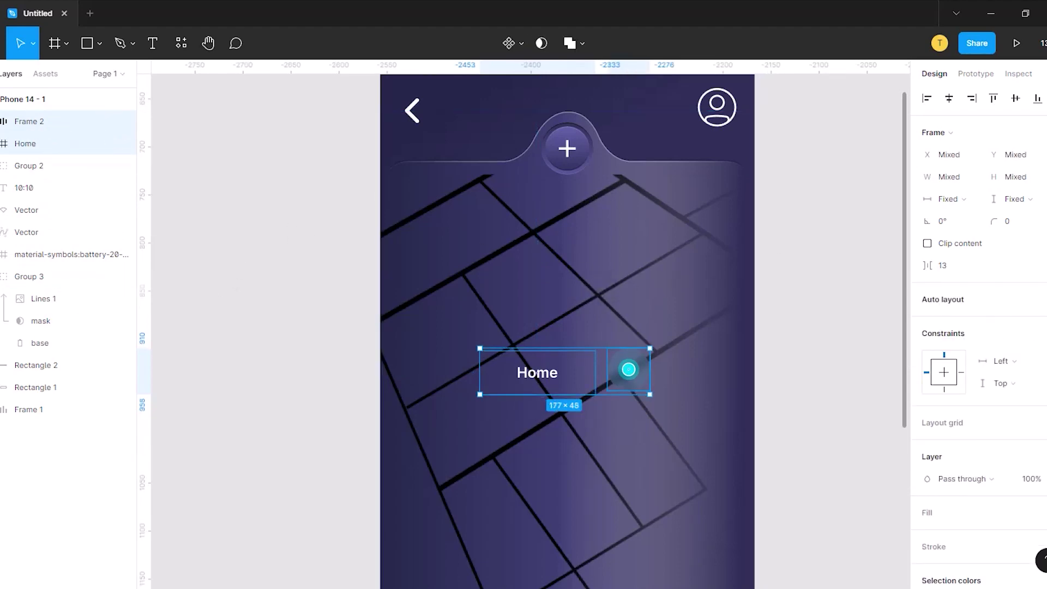
{"action": "key", "text": "shift+a"}
{"action": "left_click", "coordinate": [954, 325]}
- Set the row's gap to 0 and add a white fill at 30% opacity
{"action": "type", "text": "0"}
{"action": "key", "text": "Return"}
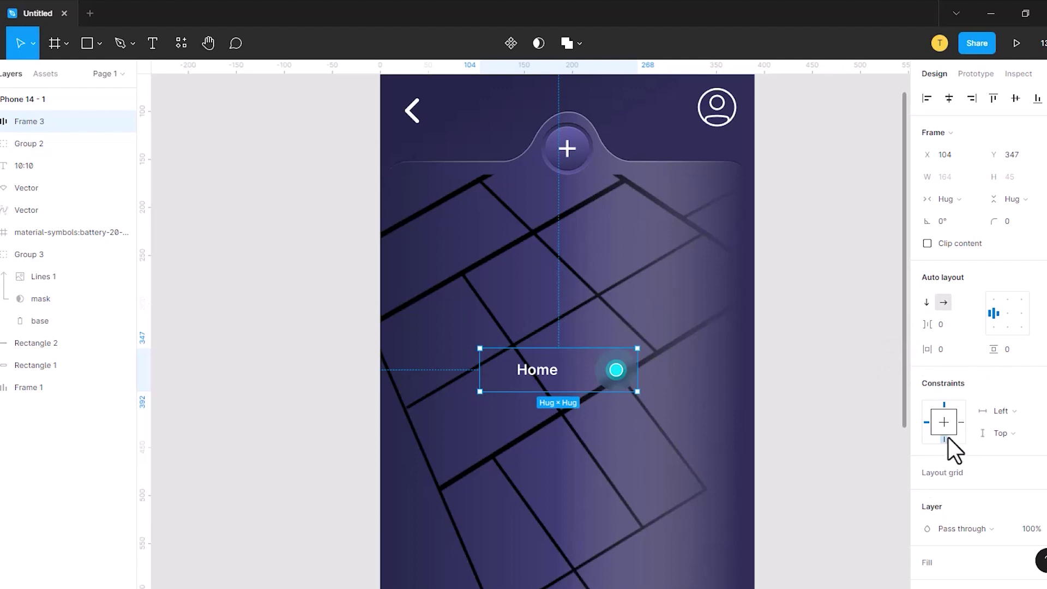
{"action": "scroll", "coordinate": [941, 462], "scroll_direction": "down", "scroll_amount": 4}
{"action": "left_click", "coordinate": [1038, 355]}
{"action": "left_click", "coordinate": [998, 376]}
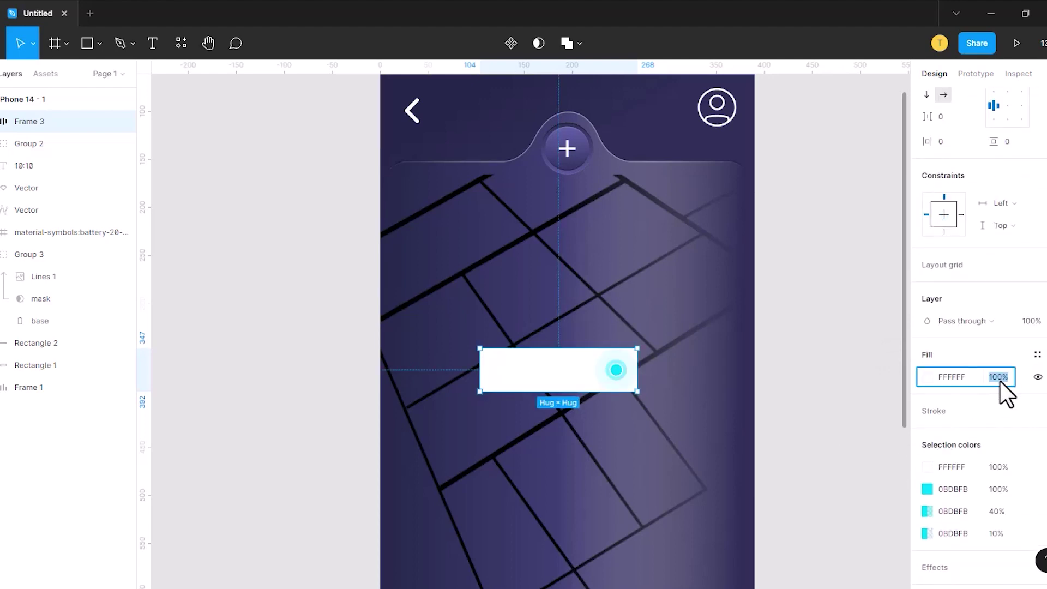
{"action": "type", "text": "30"}
{"action": "key", "text": "Return"}
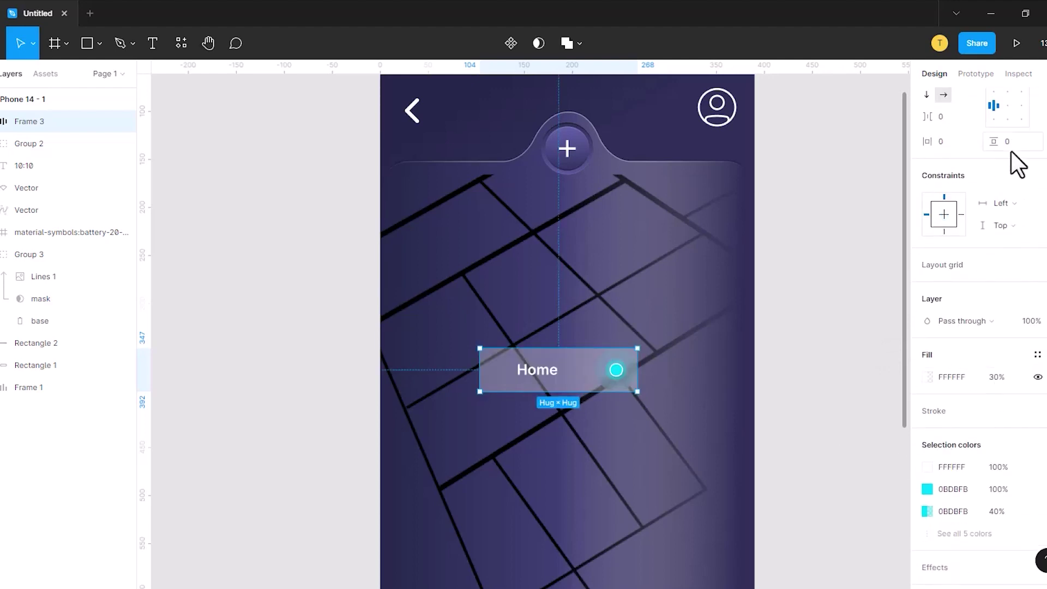
- Give the pill corner radius 50 and a white FFFFFF stroke at 30% opacity
{"action": "scroll", "coordinate": [988, 234], "scroll_direction": "up", "scroll_amount": 5}
{"action": "left_click", "coordinate": [1024, 217]}
{"action": "type", "text": "50"}
{"action": "scroll", "coordinate": [986, 238], "scroll_direction": "down", "scroll_amount": 5}
{"action": "left_click", "coordinate": [1038, 347]}
{"action": "left_click", "coordinate": [927, 369]}
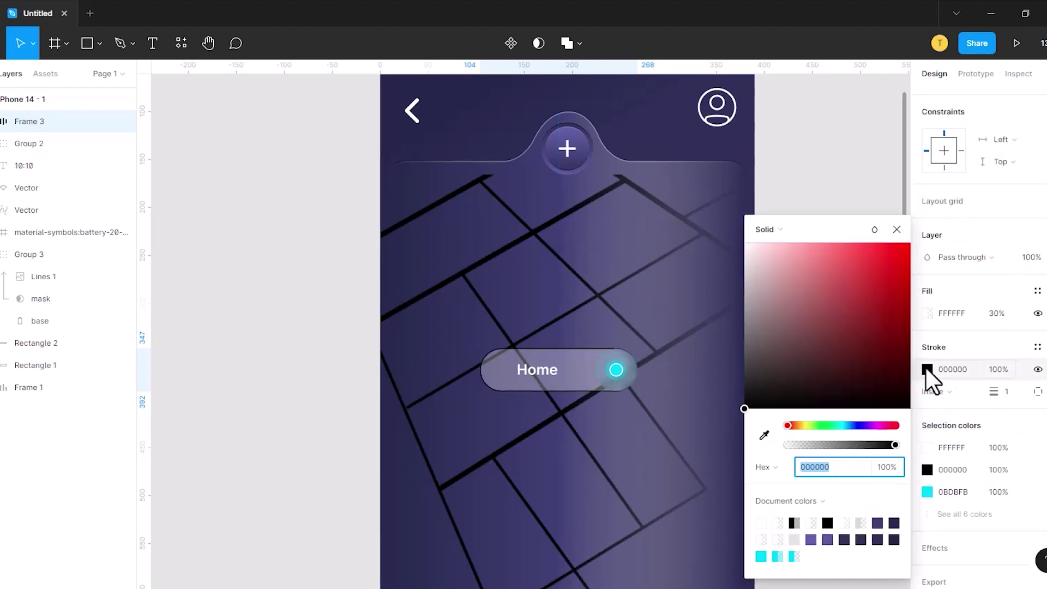
{"action": "type", "text": "FFFFFF"}
{"action": "key", "text": "Return"}
{"action": "left_click", "coordinate": [997, 378]}
{"action": "type", "text": "30"}
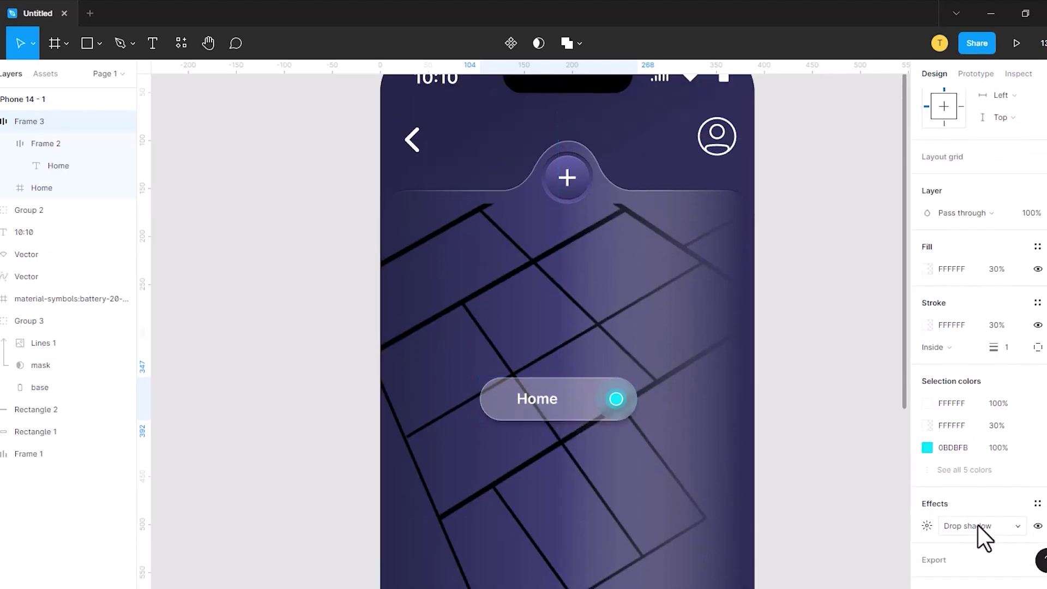
- Set the drop shadow to Y offset 30 and blur 30
{"action": "left_click", "coordinate": [927, 525]}
{"action": "left_click", "coordinate": [790, 511]}
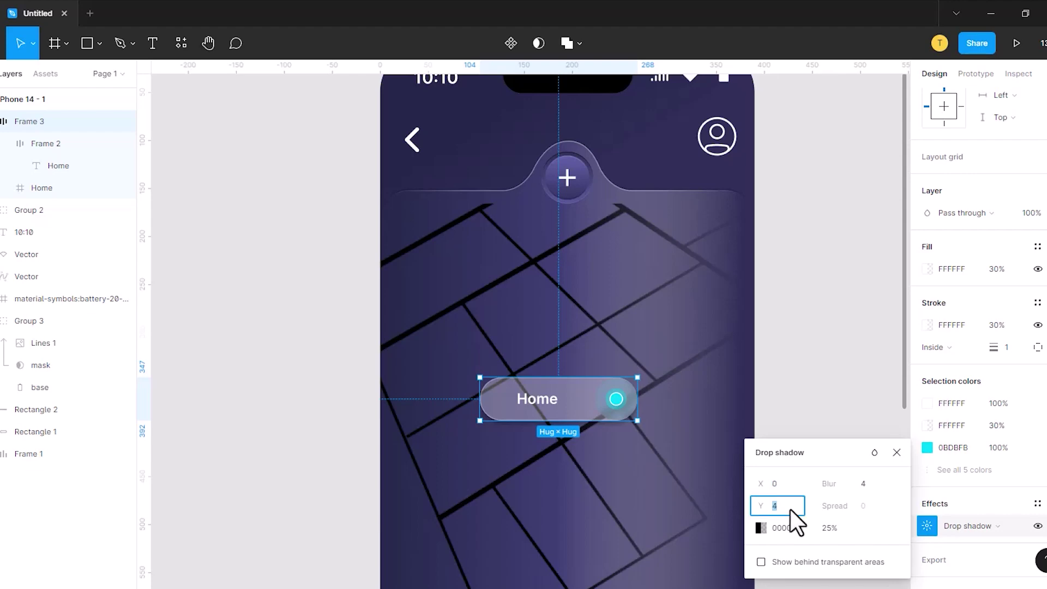
{"action": "type", "text": "30"}
{"action": "key", "text": "Return"}
{"action": "left_click", "coordinate": [870, 486]}
{"action": "type", "text": "30"}
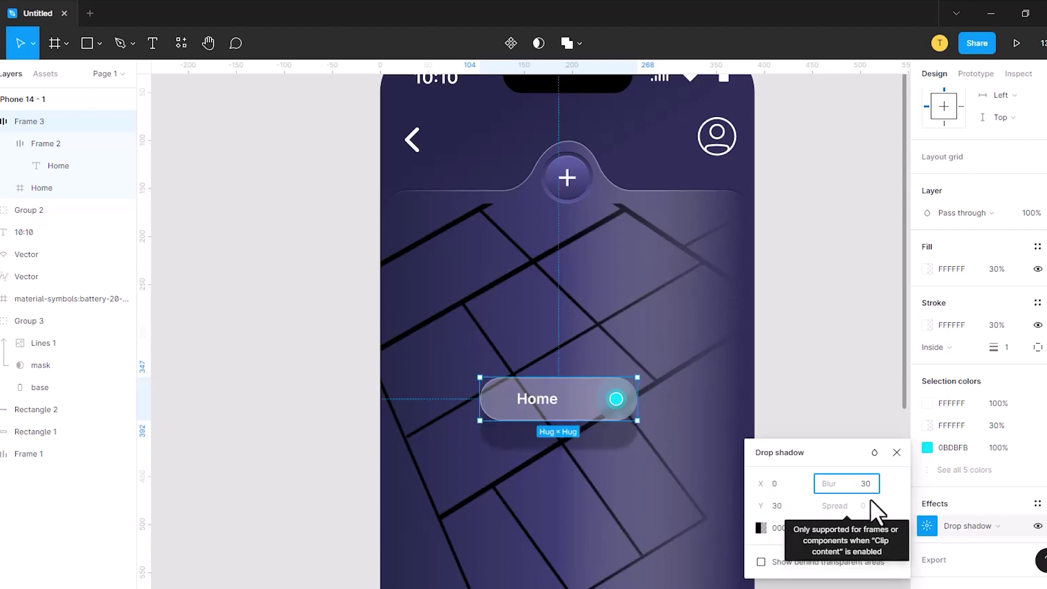
{"action": "left_click", "coordinate": [897, 452]}
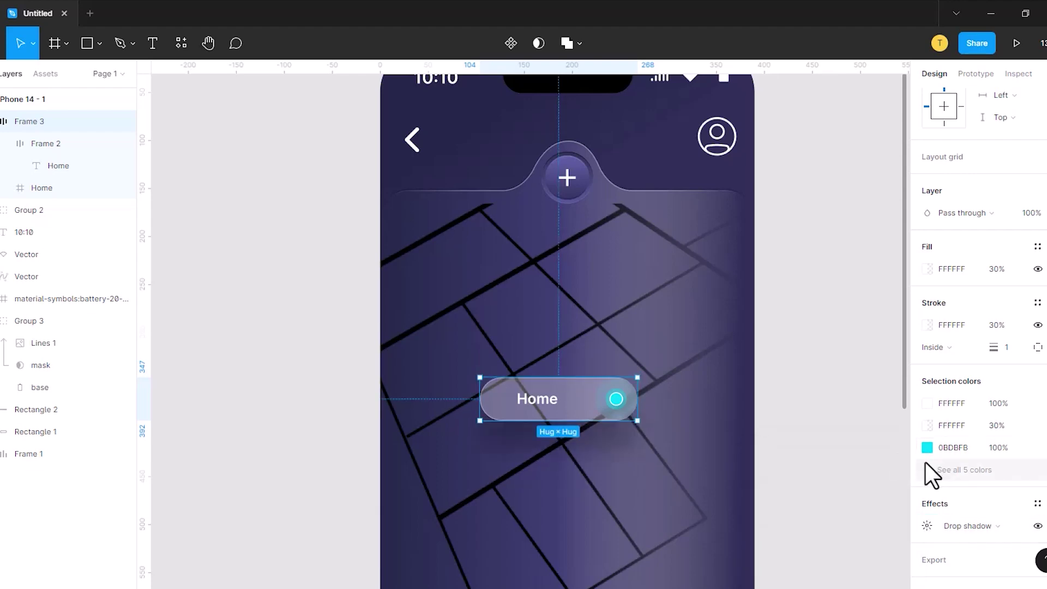
- Lower the white fill and stroke to 10% opacity and add a Background blur effect
{"action": "left_click", "coordinate": [998, 426]}
{"action": "type", "text": "10"}
{"action": "key", "text": "Return"}
{"action": "scroll", "coordinate": [1030, 480], "scroll_direction": "down", "scroll_amount": 1}
{"action": "left_click", "coordinate": [1032, 482]}
{"action": "left_click", "coordinate": [967, 526]}
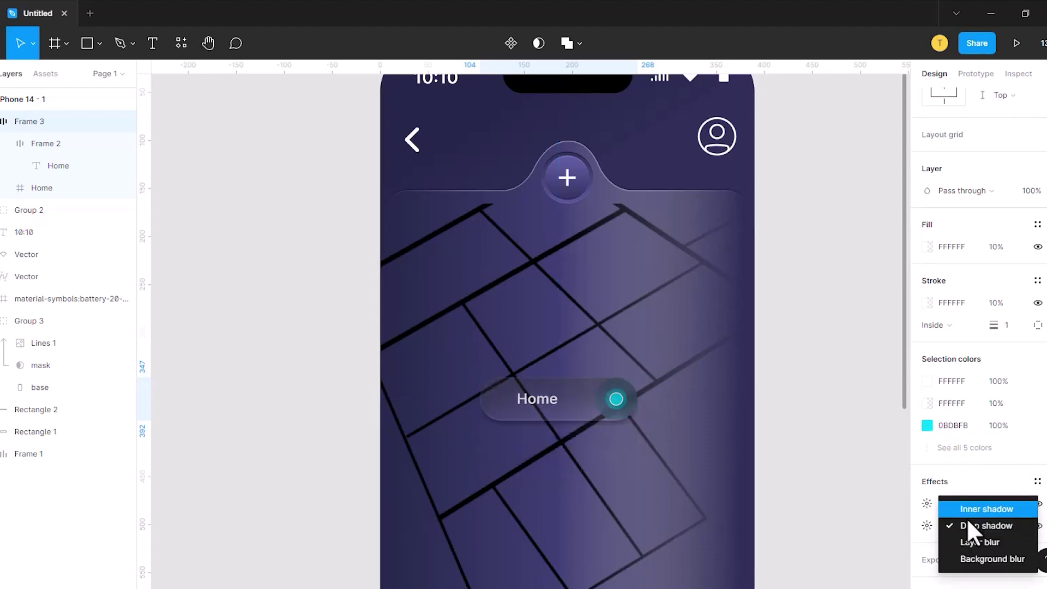
{"action": "left_click", "coordinate": [971, 558]}
{"action": "left_click", "coordinate": [927, 526]}
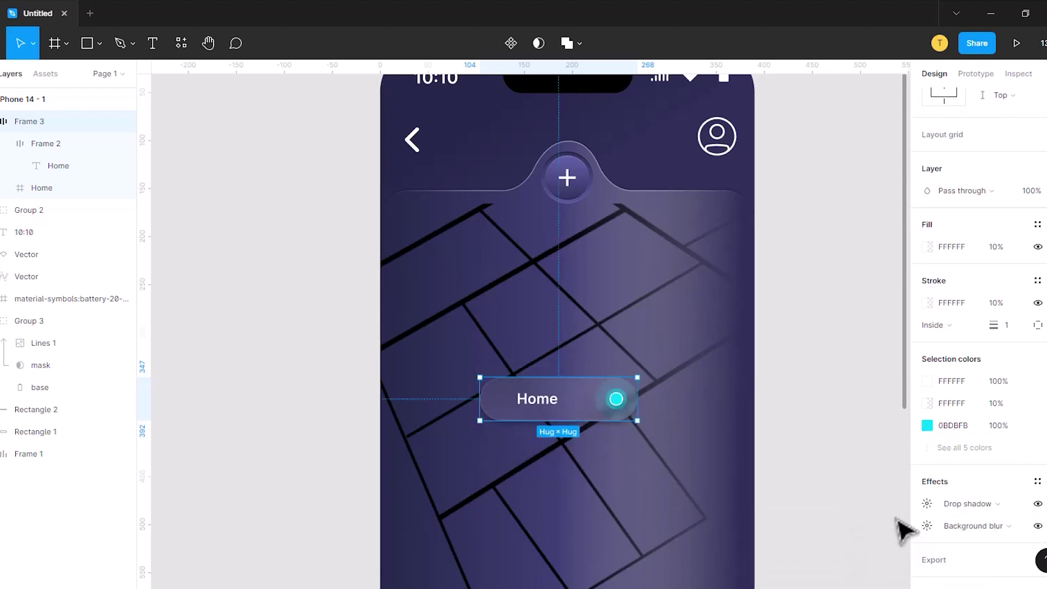
{"action": "left_click", "coordinate": [894, 512]}
- Raise the Home pill slightly and duplicate it, moving the copy below the original
{"action": "scroll", "coordinate": [589, 338], "scroll_direction": "down", "scroll_amount": 3}
{"action": "left_click_drag", "start_coordinate": [587, 299], "coordinate": [590, 271]}
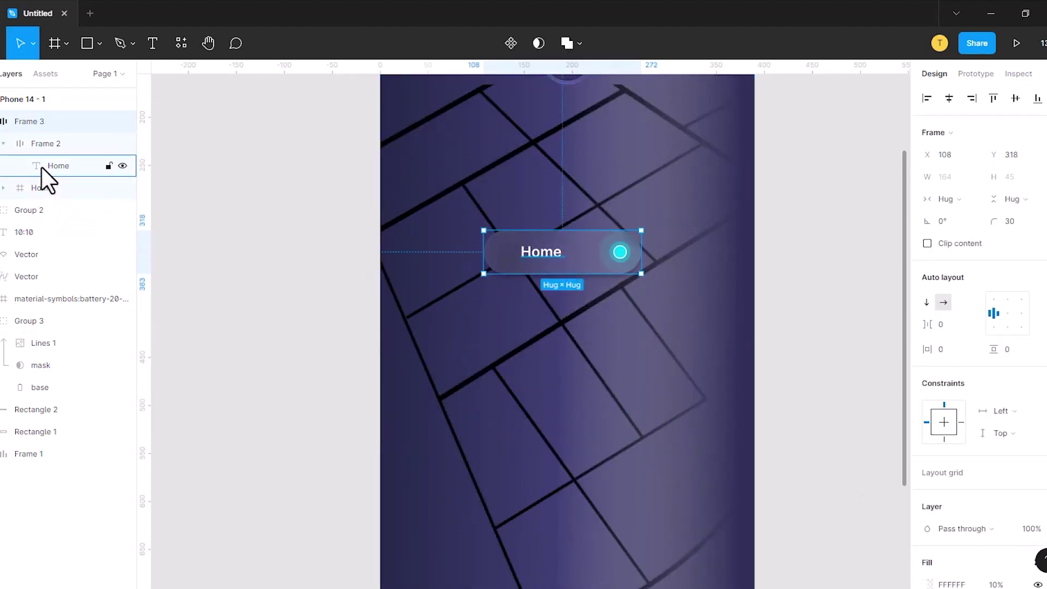
{"action": "left_click", "coordinate": [4, 144]}
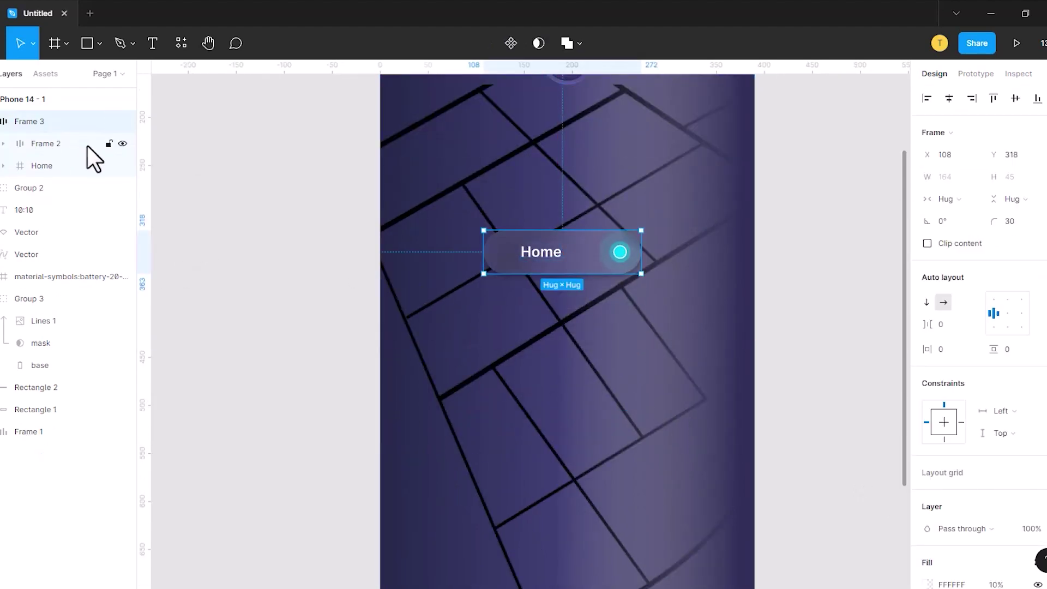
{"action": "left_click", "coordinate": [233, 140]}
{"action": "left_click", "coordinate": [87, 122]}
{"action": "key", "text": "ctrl+d"}
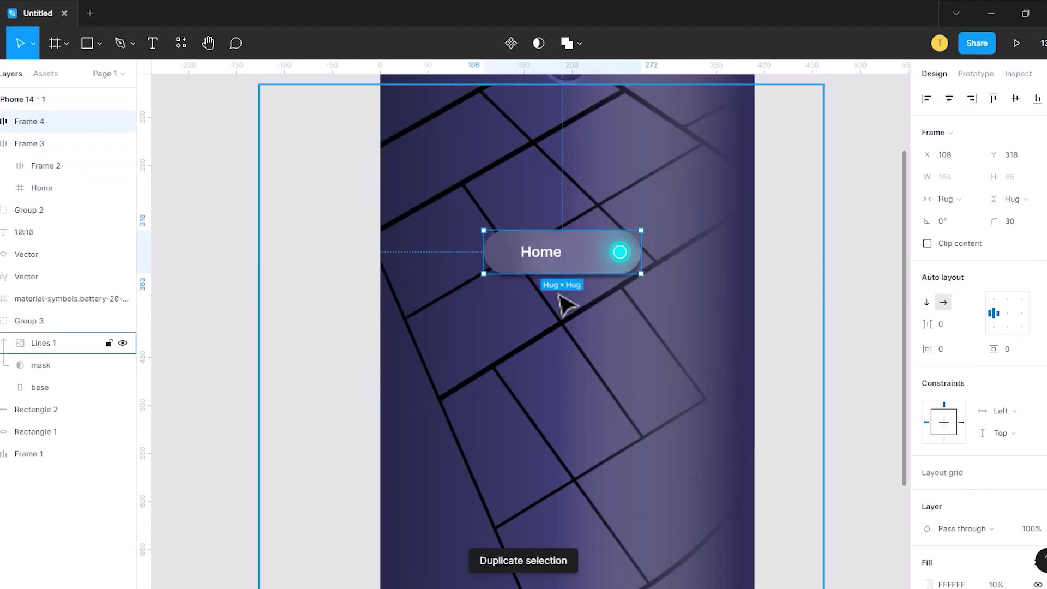
{"action": "mouse_move", "coordinate": [590, 269]}
{"action": "left_mouse_down"}
{"action": "mouse_move", "coordinate": [599, 374]}
{"action": "mouse_move", "coordinate": [582, 370]}
{"action": "left_mouse_up"}
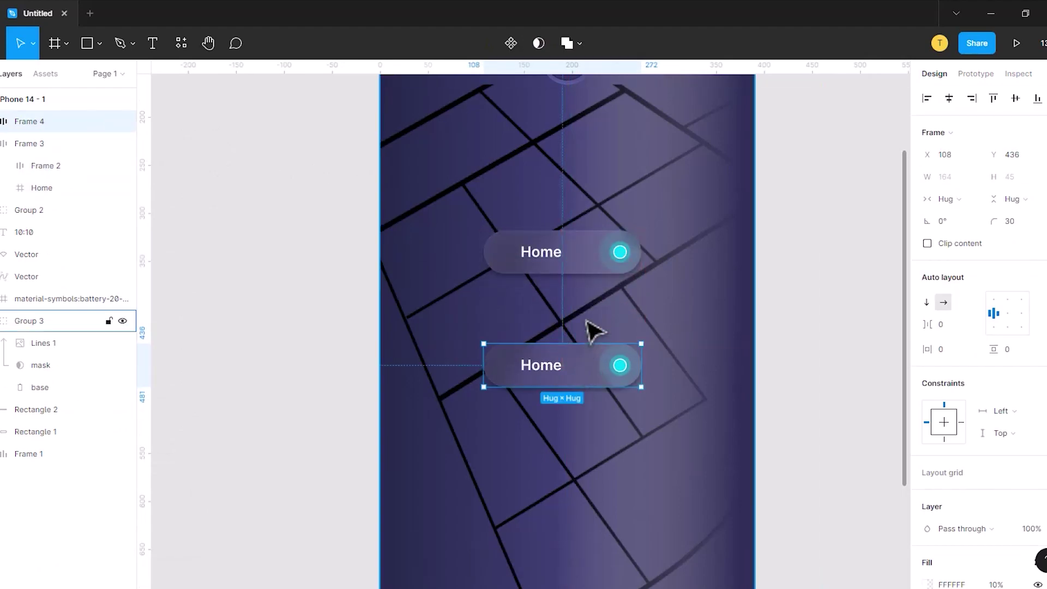
- Relabel the copy 'Punjabi Bagh' with its dot on the left, then spread the pills diagonally
{"action": "double_click", "coordinate": [563, 373]}
{"action": "type", "text": "P"}
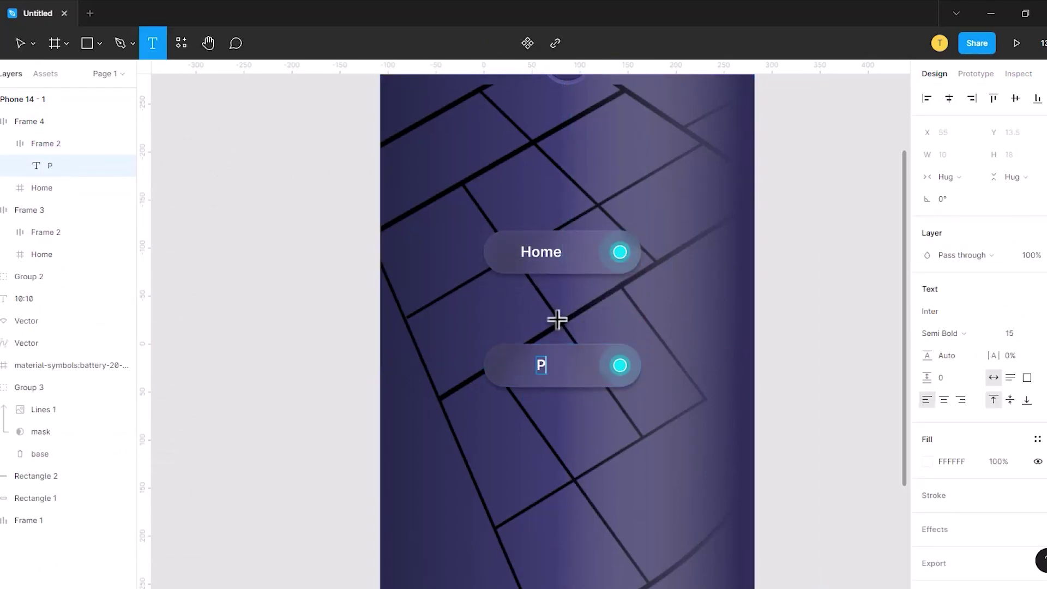
{"action": "type", "text": "unjabi Bagh"}
{"action": "left_click", "coordinate": [618, 364]}
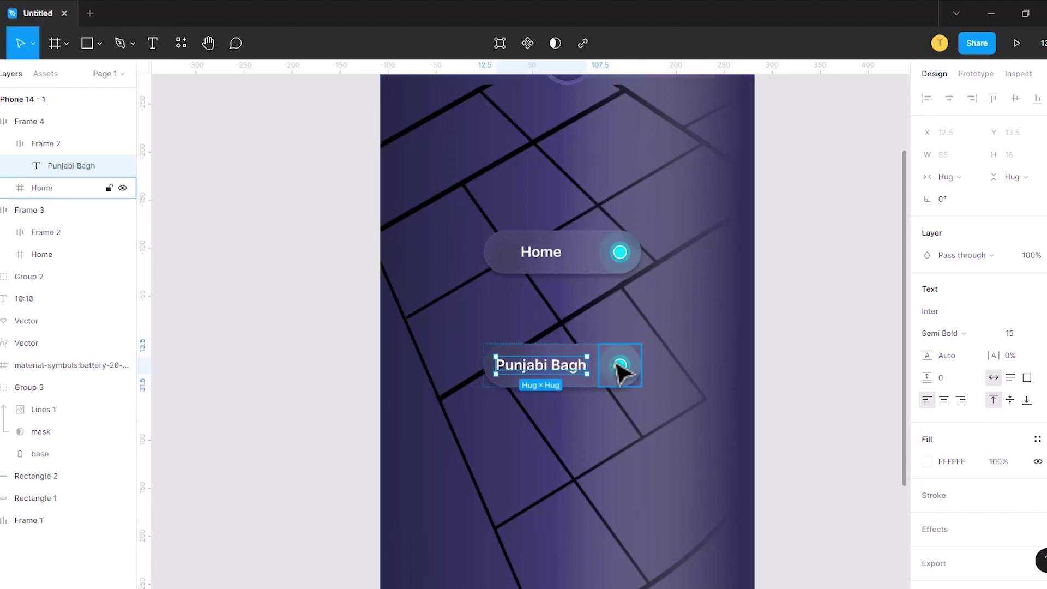
{"action": "left_click_drag", "start_coordinate": [619, 364], "coordinate": [524, 375]}
{"action": "left_click", "coordinate": [796, 367]}
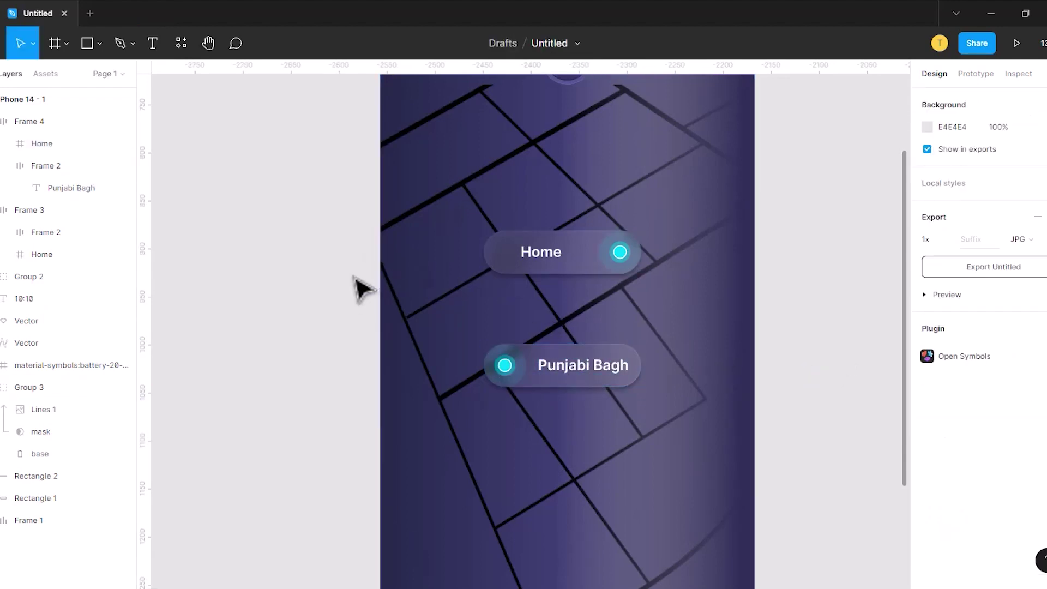
{"action": "mouse_move", "coordinate": [580, 267]}
{"action": "left_mouse_down"}
{"action": "mouse_move", "coordinate": [534, 155]}
{"action": "mouse_move", "coordinate": [482, 166]}
{"action": "mouse_move", "coordinate": [524, 171]}
{"action": "mouse_move", "coordinate": [487, 180]}
{"action": "mouse_move", "coordinate": [475, 162]}
{"action": "left_mouse_up"}
{"action": "left_click_drag", "start_coordinate": [572, 392], "coordinate": [647, 349]}
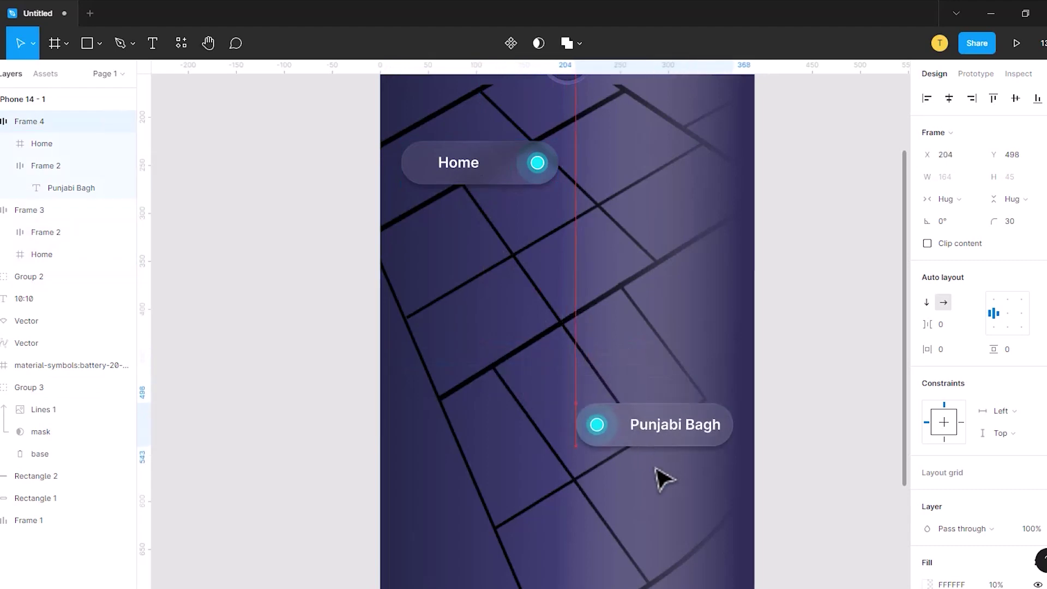
- Draw a zigzag Pen path from the Home dot to the Punjabi Bagh dot
{"action": "key", "text": "p"}
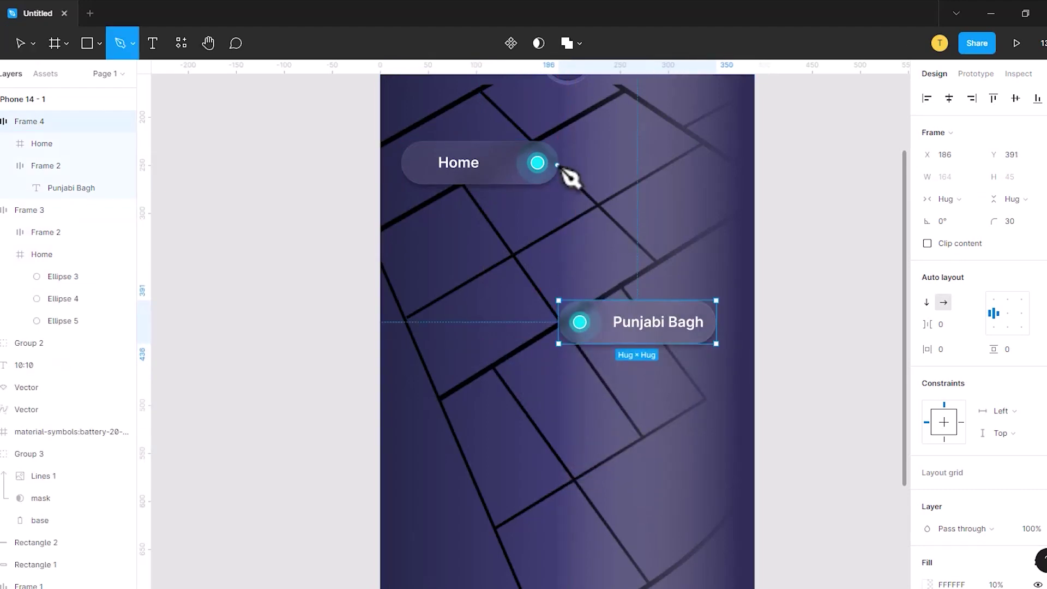
{"action": "left_click", "coordinate": [557, 165]}
{"action": "left_click", "coordinate": [598, 206]}
{"action": "left_click", "coordinate": [598, 206]}
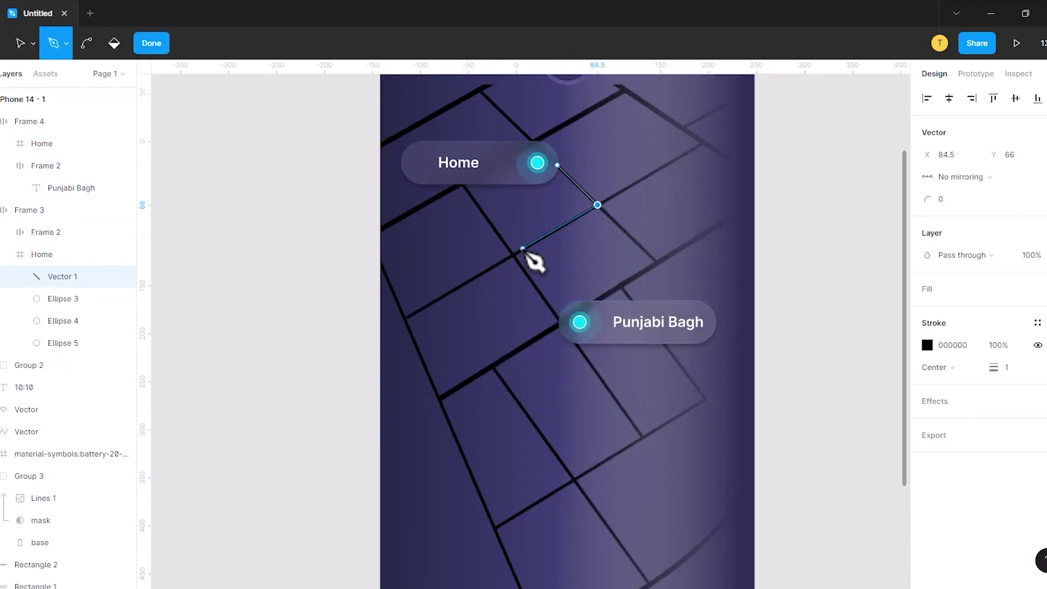
{"action": "left_click", "coordinate": [513, 255]}
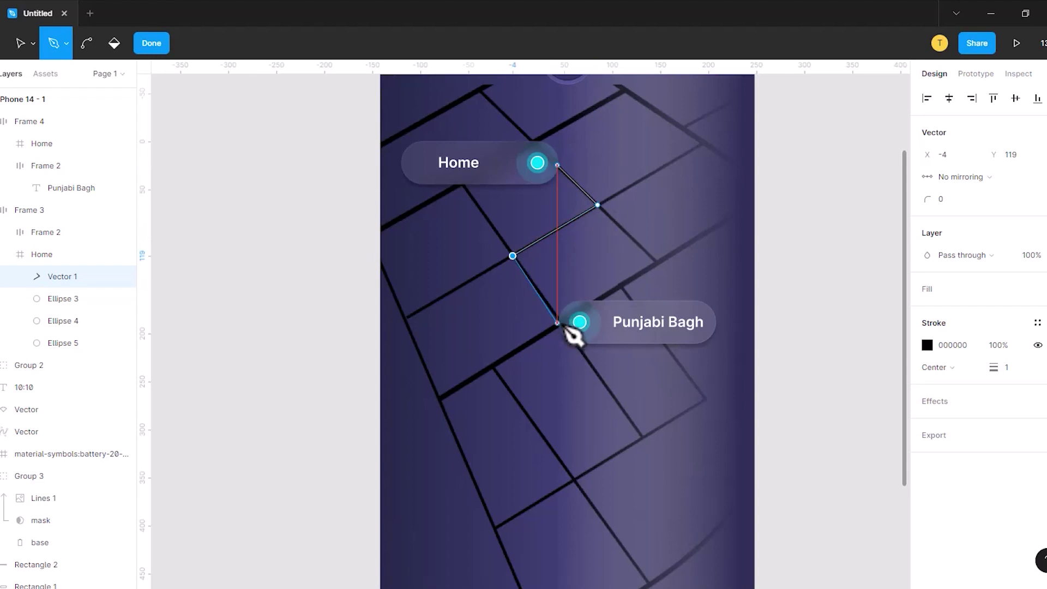
{"action": "left_click", "coordinate": [561, 322]}
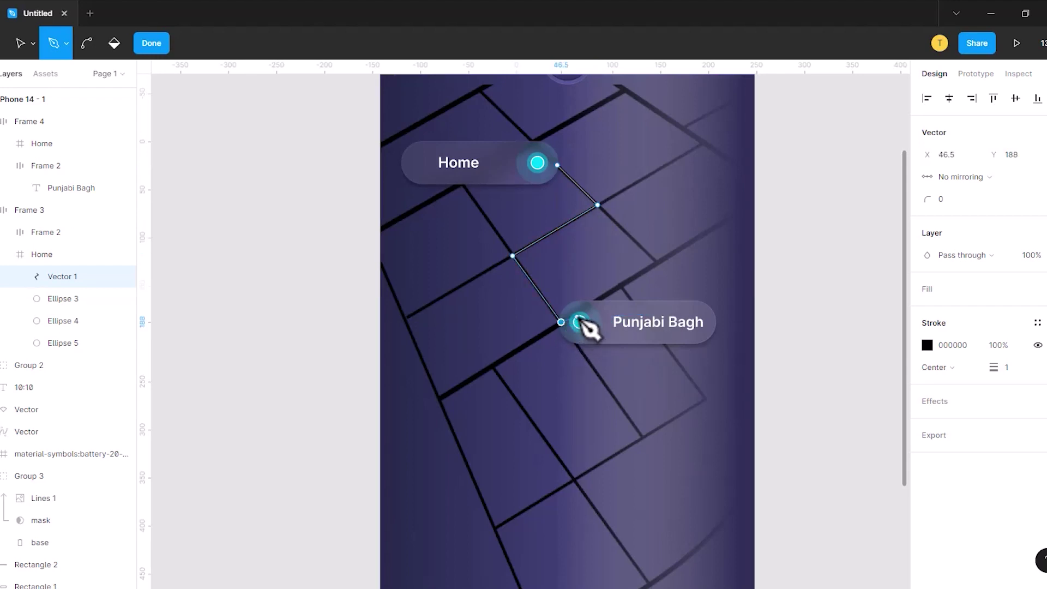
{"action": "left_click", "coordinate": [578, 316]}
{"action": "key", "text": "Escape"}
- Colour the route line's stroke with cyan sampled from the Home dot
{"action": "left_click", "coordinate": [13, 44]}
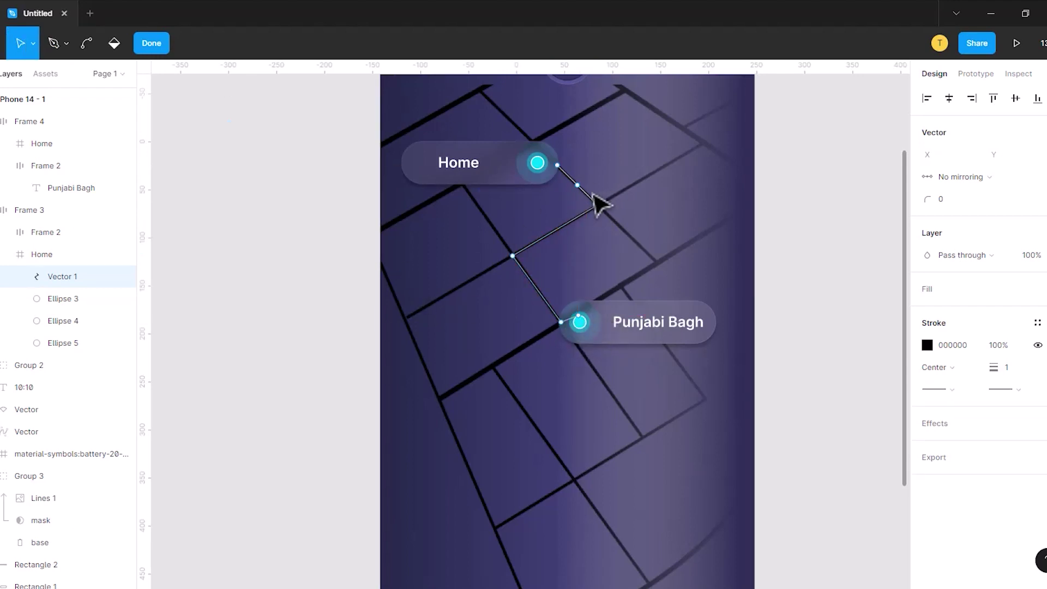
{"action": "left_click", "coordinate": [927, 344]}
{"action": "left_click", "coordinate": [764, 435]}
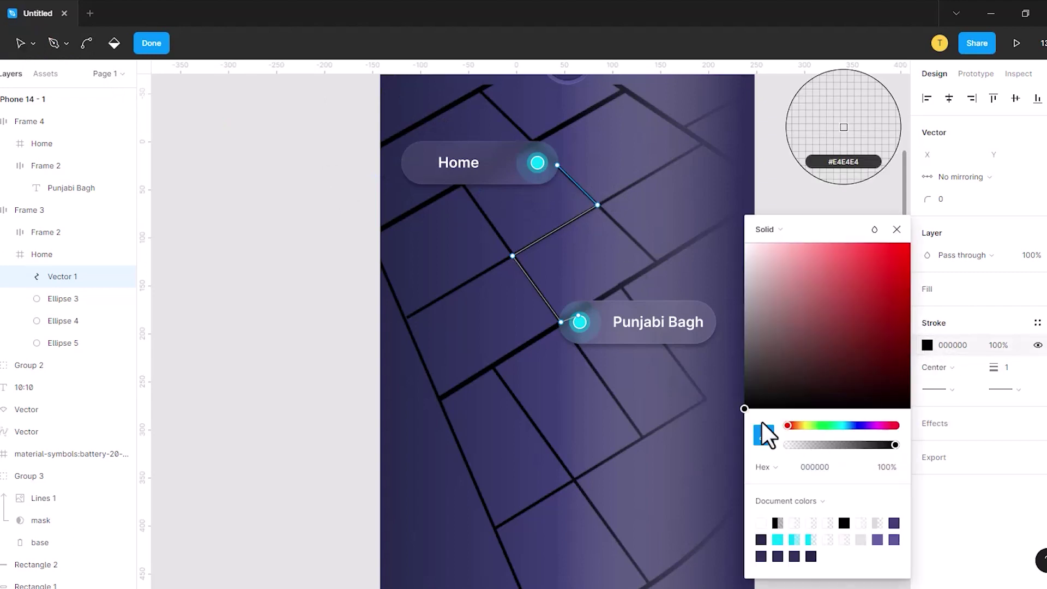
{"action": "left_click", "coordinate": [538, 168]}
{"action": "left_click", "coordinate": [1009, 367]}
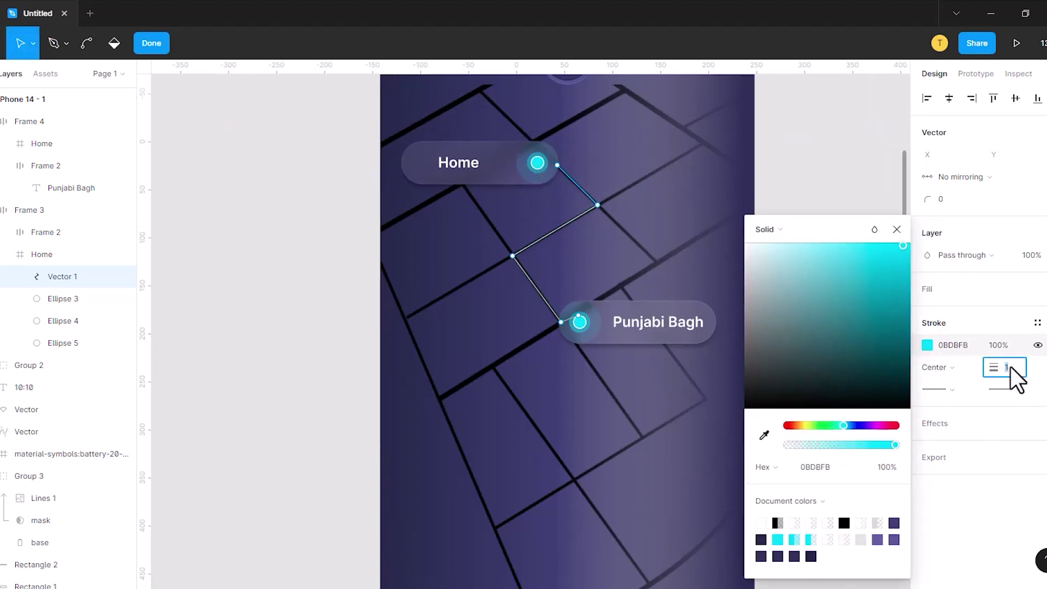
{"action": "type", "text": "5"}
{"action": "key", "text": "Return"}
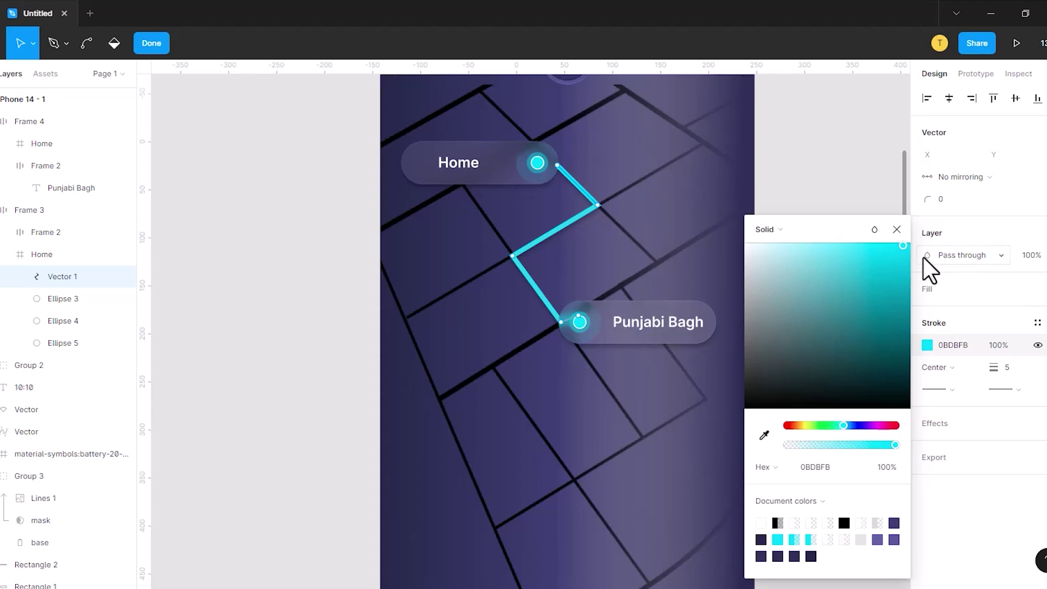
{"action": "left_click", "coordinate": [897, 229]}
- Set the route line's stroke weight to 2
{"action": "left_click", "coordinate": [1008, 367]}
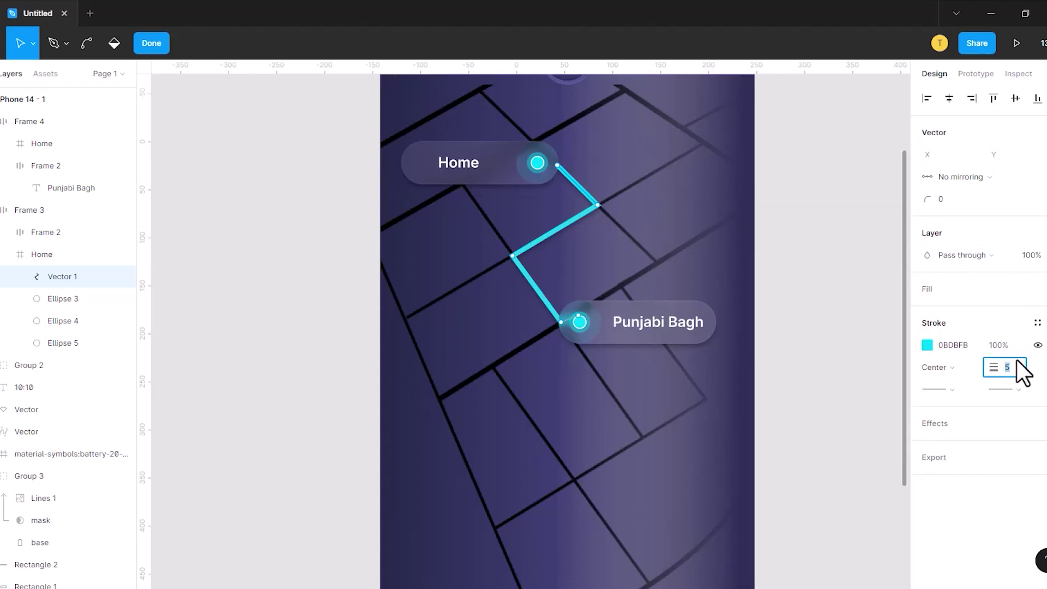
{"action": "type", "text": "2"}
{"action": "key", "text": "Return"}
{"action": "left_click", "coordinate": [943, 199]}
{"action": "scroll", "coordinate": [818, 292], "scroll_direction": "down", "scroll_amount": 1}
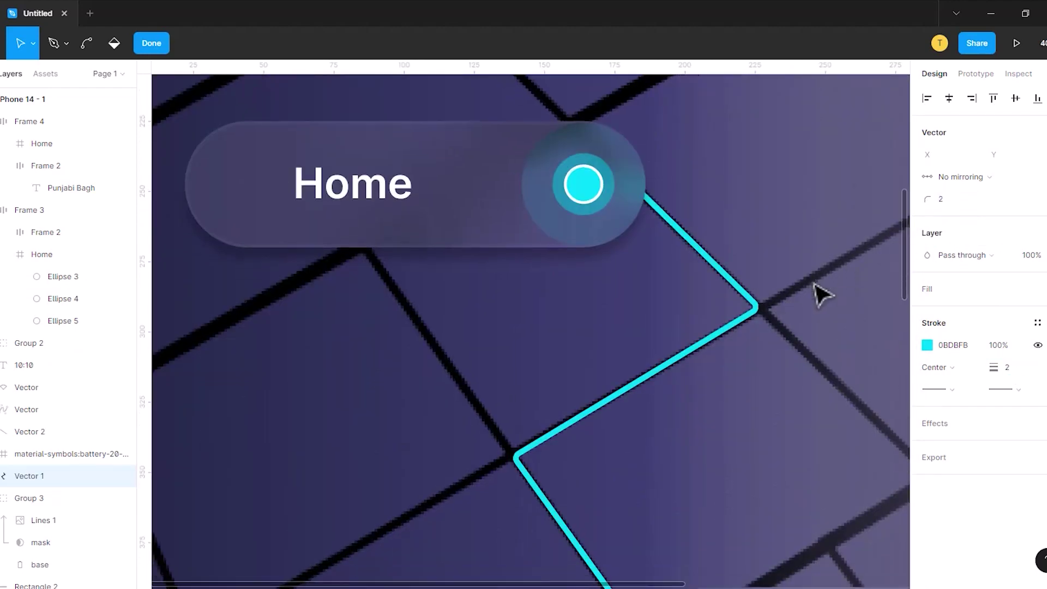
{"action": "scroll", "coordinate": [706, 306], "scroll_direction": "down", "scroll_amount": 4}
{"action": "left_click", "coordinate": [818, 264]}
{"action": "scroll", "coordinate": [816, 266], "scroll_direction": "up", "scroll_amount": 5}
- Draw a rectangle across the lower phone screen with height 320
{"action": "key", "text": "shift+1"}
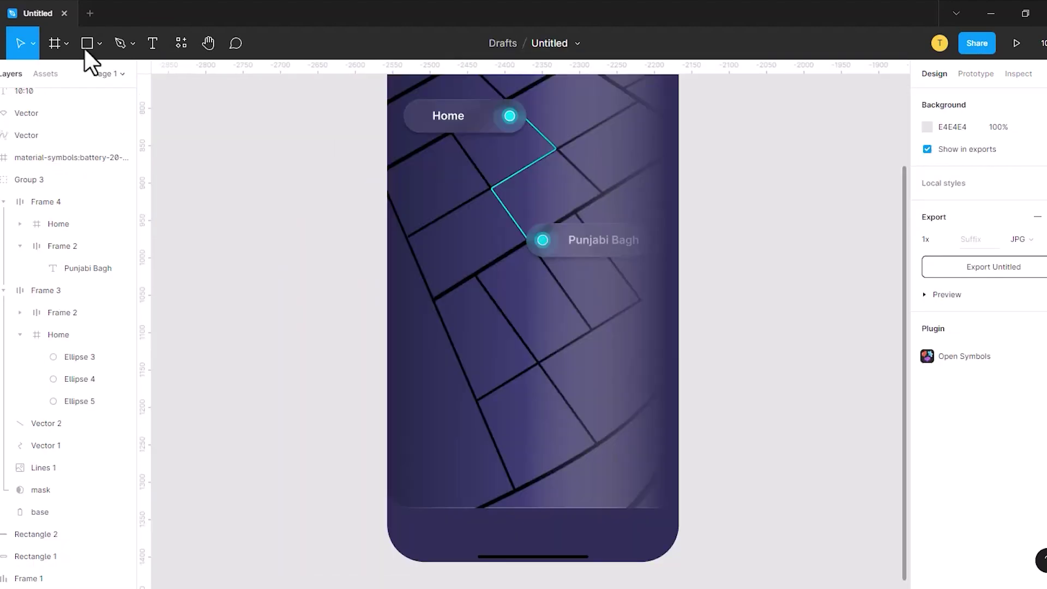
{"action": "left_click", "coordinate": [88, 44]}
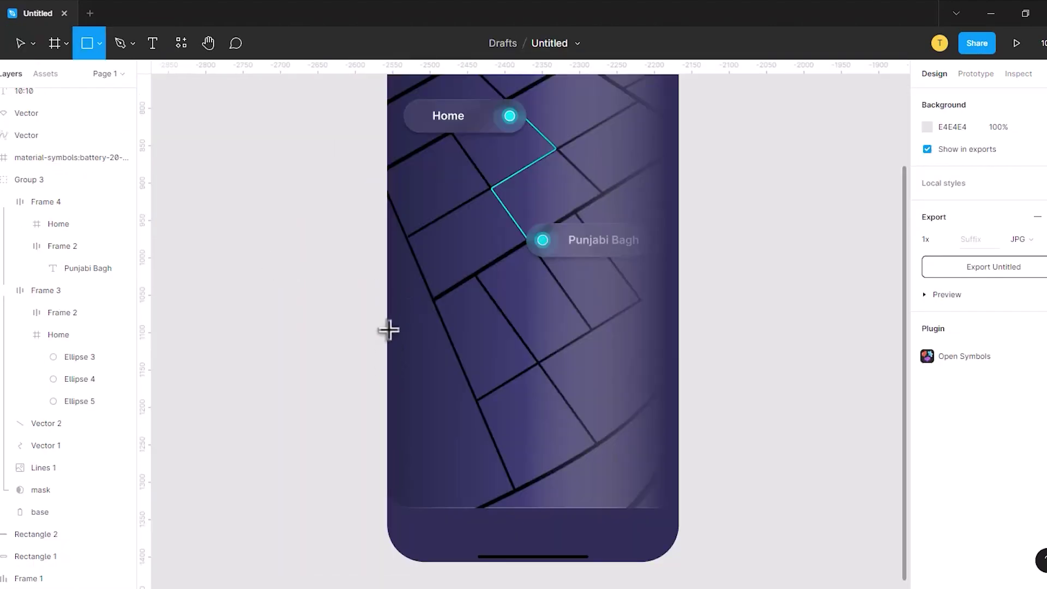
{"action": "left_click_drag", "start_coordinate": [388, 329], "coordinate": [678, 505]}
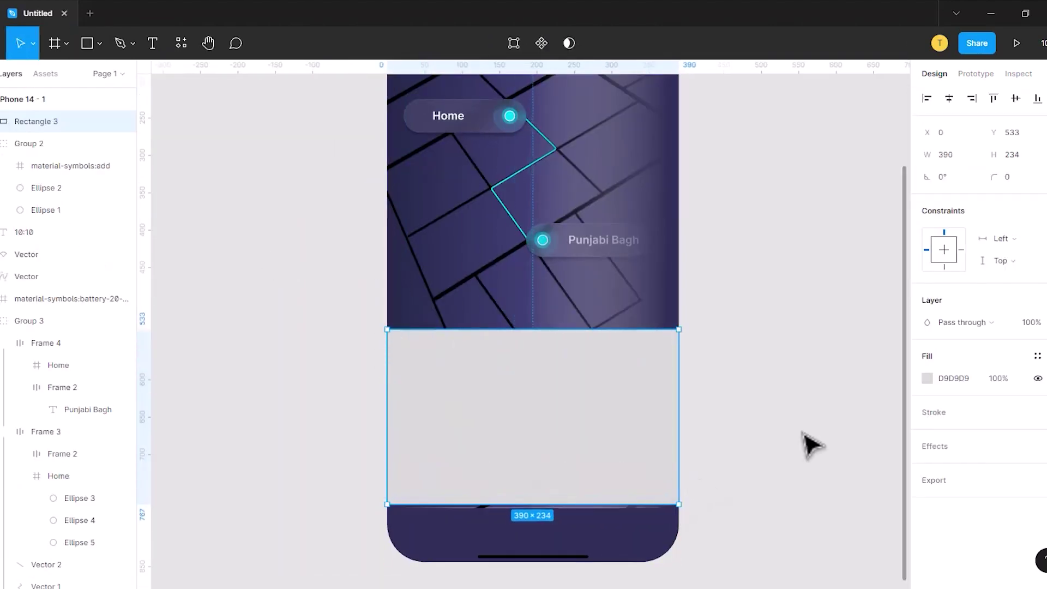
{"action": "left_click", "coordinate": [1031, 157]}
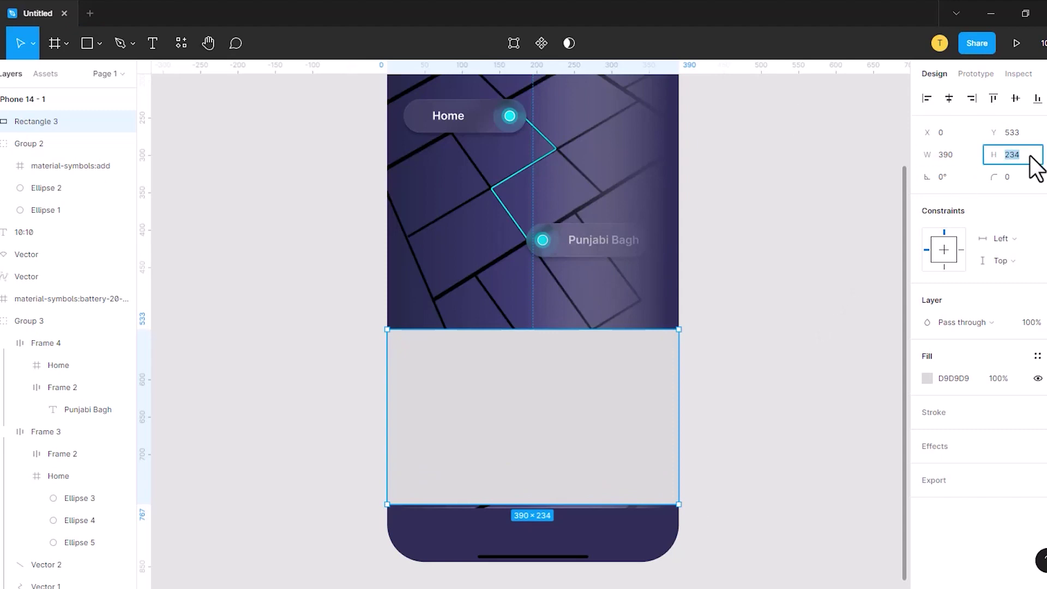
{"action": "type", "text": "320"}
{"action": "key", "text": "Return"}
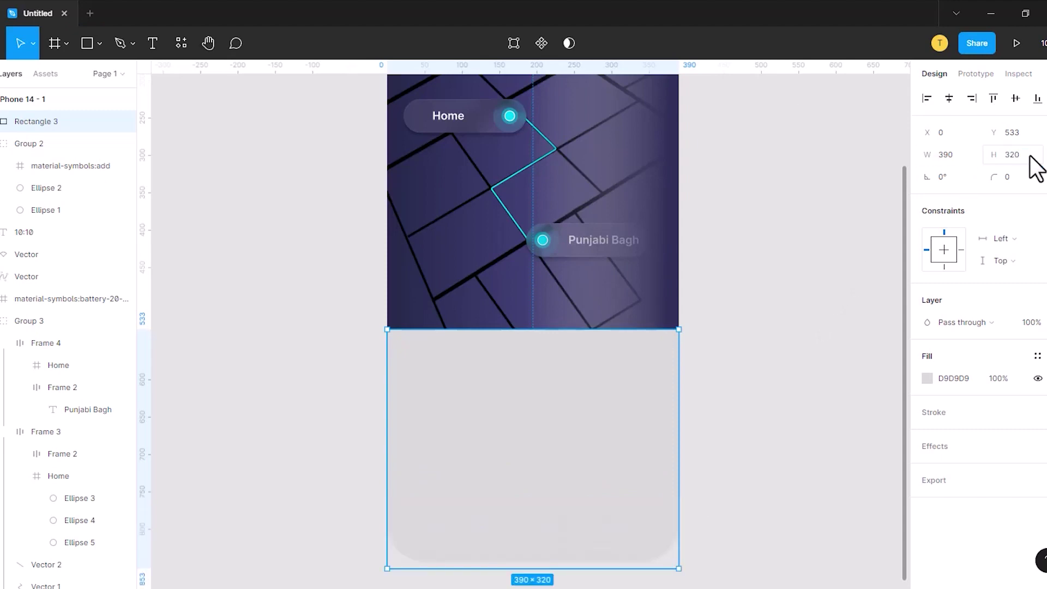
{"action": "left_click_drag", "start_coordinate": [561, 461], "coordinate": [570, 433]}
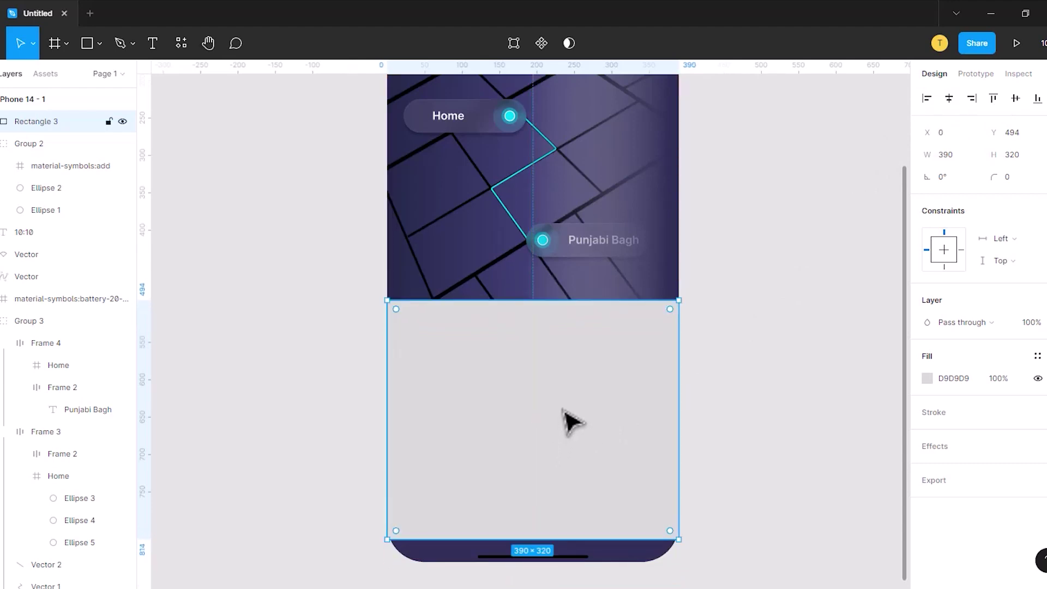
- Round the panel corners to 30 and give it a linear gradient starting at CED2E9
{"action": "left_click", "coordinate": [1016, 182]}
{"action": "type", "text": "30"}
{"action": "key", "text": "Return"}
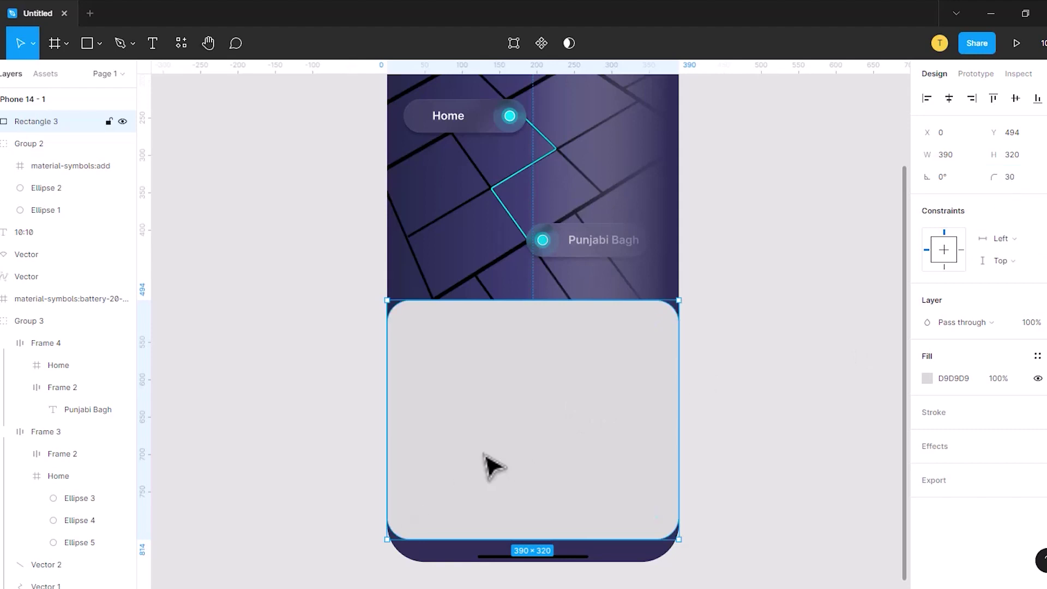
{"action": "left_click", "coordinate": [928, 378]}
{"action": "left_click", "coordinate": [767, 179]}
{"action": "left_click", "coordinate": [770, 194]}
{"action": "left_click", "coordinate": [814, 468]}
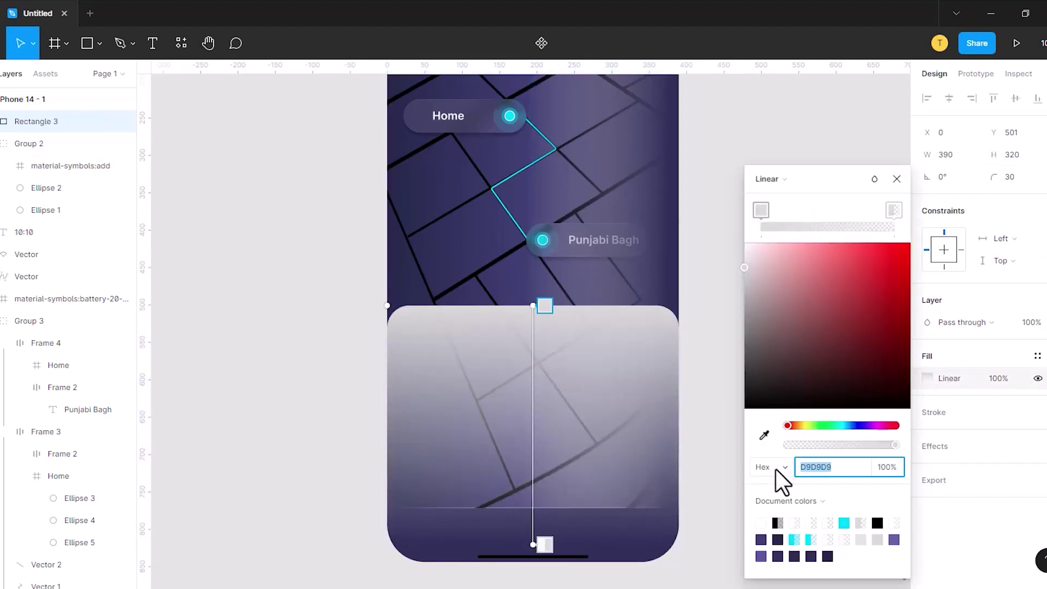
{"action": "type", "text": "ce"}
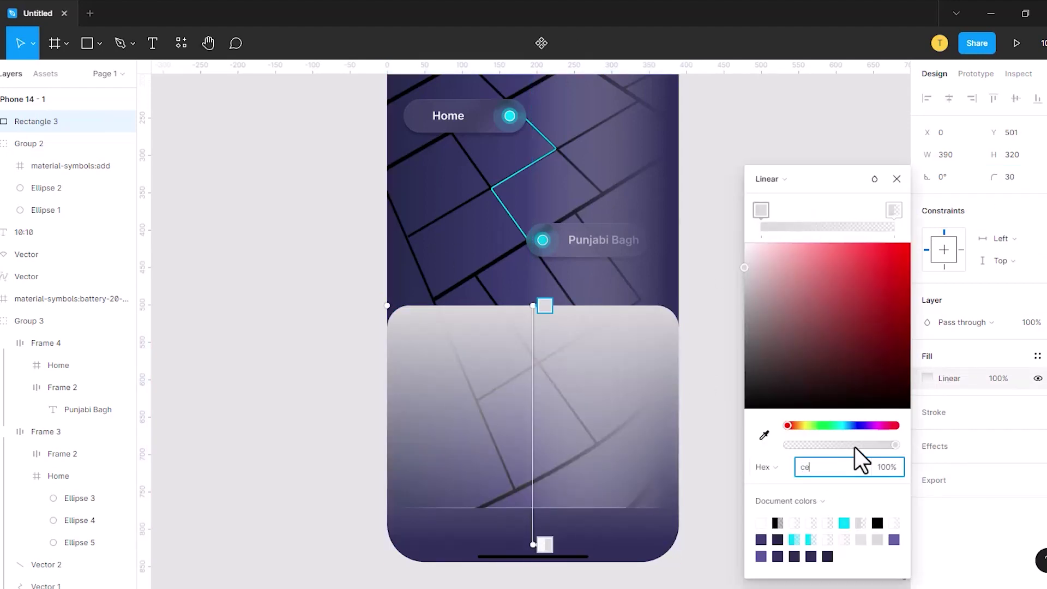
{"action": "type", "text": "d2e9"}
{"action": "key", "text": "Return"}
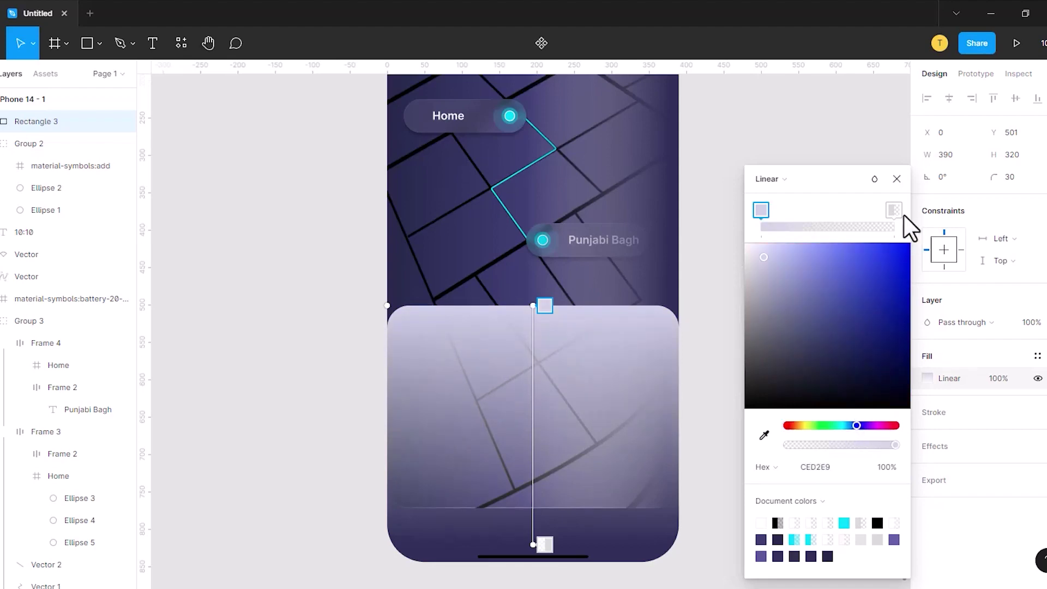
- Set the gradient's other stop to B0B9E5 at 100% opacity
{"action": "left_click", "coordinate": [894, 210]}
{"action": "left_click", "coordinate": [761, 210]}
{"action": "left_click", "coordinate": [894, 210]}
{"action": "left_click", "coordinate": [815, 467]}
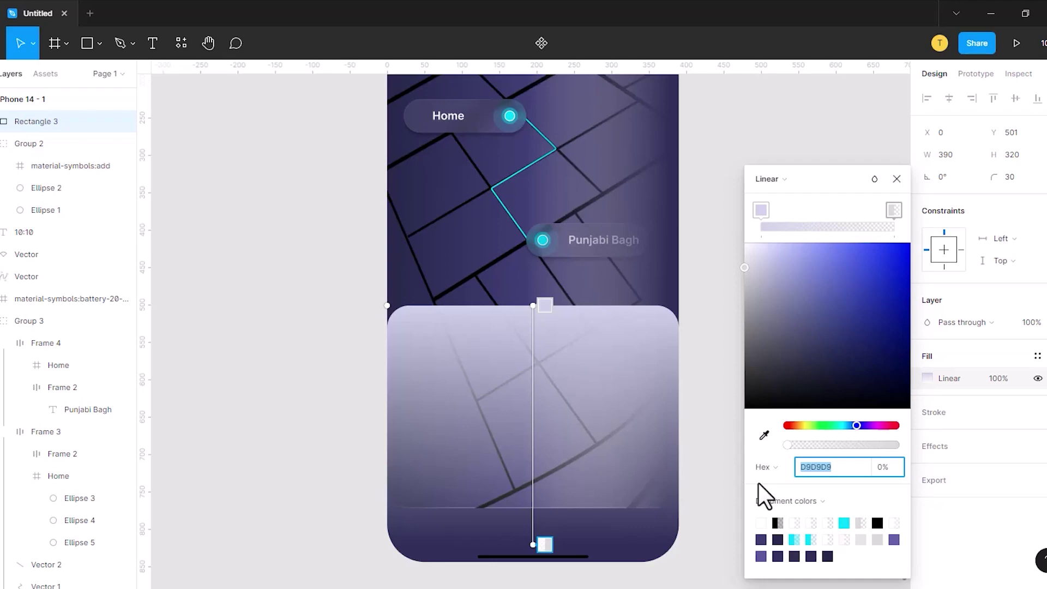
{"action": "type", "text": "b0b9e5"}
{"action": "key", "text": "Return"}
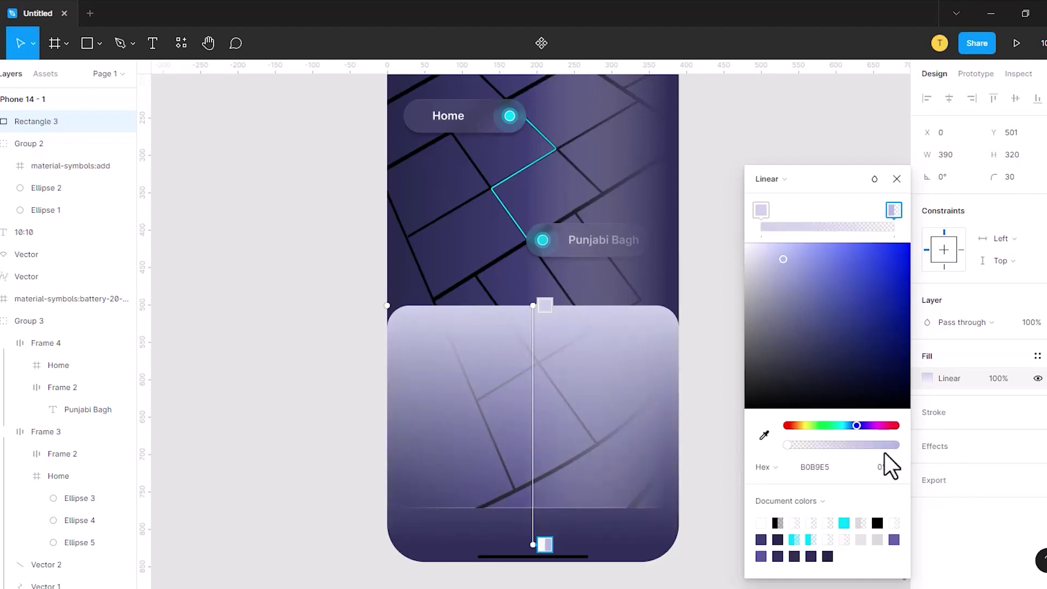
{"action": "left_click", "coordinate": [878, 469]}
{"action": "type", "text": "100"}
{"action": "key", "text": "Return"}
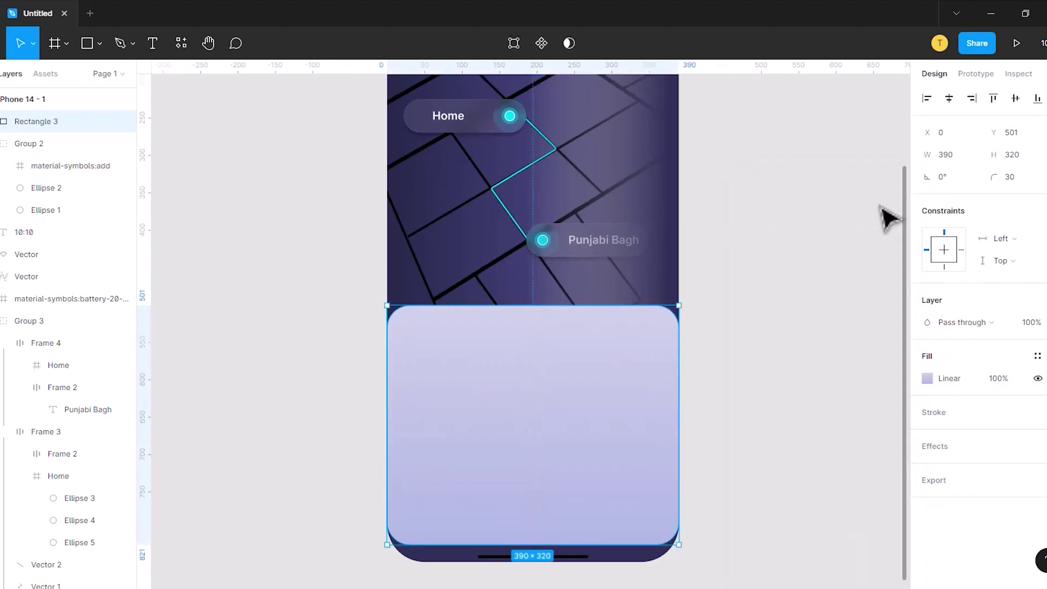
- Add a second 20% black gradient fill confined to the panel's top edge
{"action": "left_click", "coordinate": [1038, 356]}
{"action": "left_click", "coordinate": [927, 378]}
{"action": "left_click", "coordinate": [769, 178]}
{"action": "left_click", "coordinate": [769, 202]}
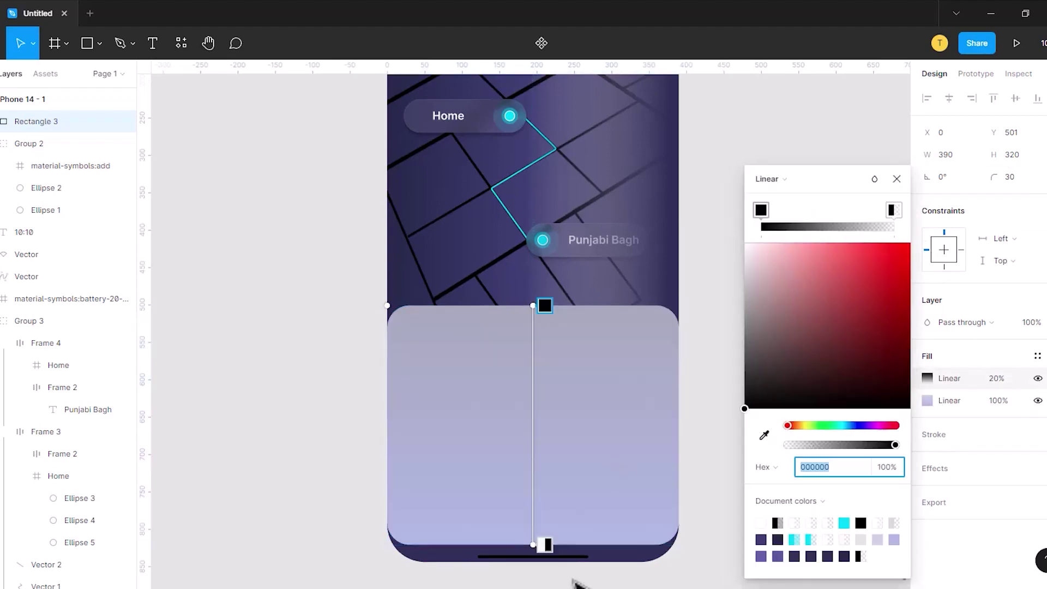
{"action": "left_click_drag", "start_coordinate": [537, 547], "coordinate": [533, 370]}
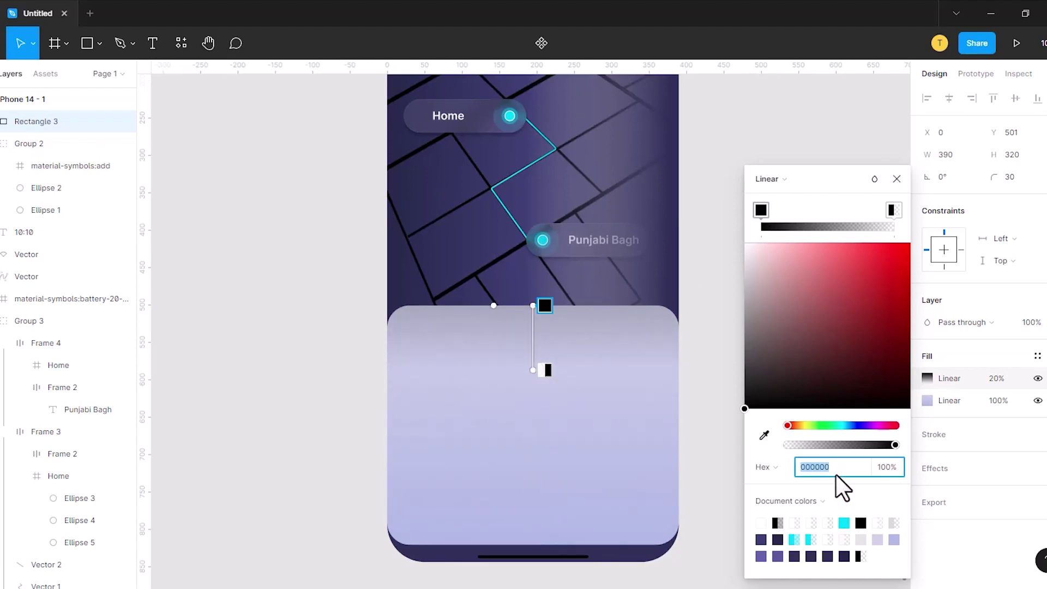
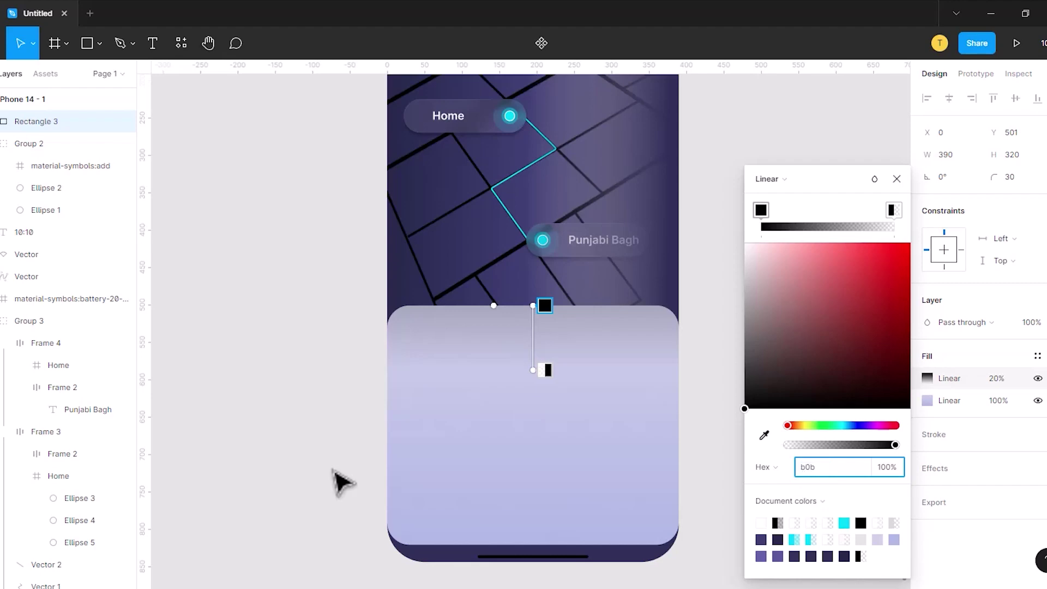
- Set both stops of the sheet's 20% linear fill to lavender
{"action": "key", "text": "Return"}
{"action": "left_click", "coordinate": [894, 210]}
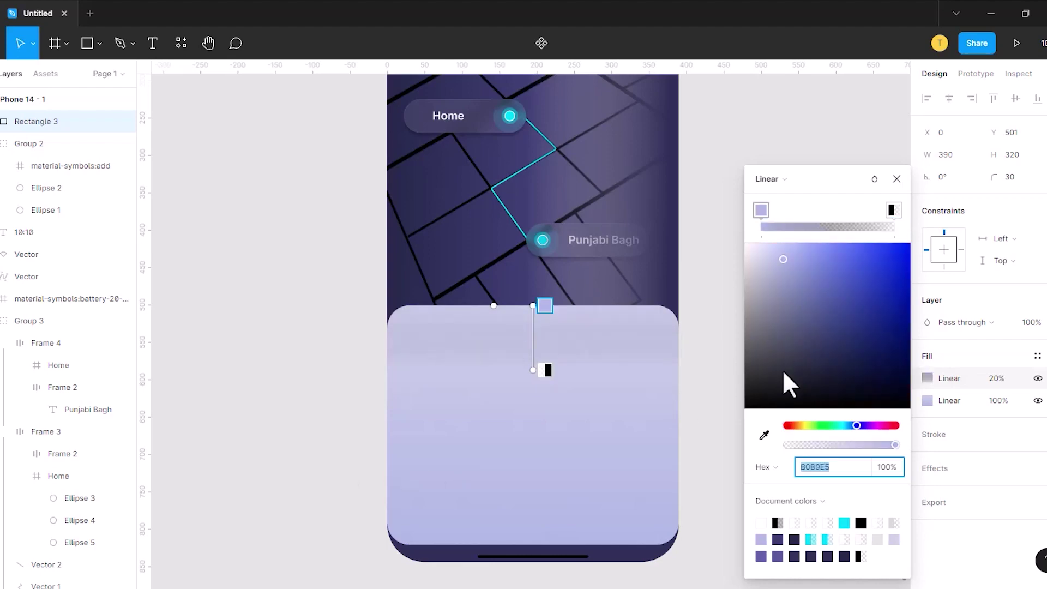
{"action": "left_click", "coordinate": [840, 467]}
{"action": "type", "text": "c6cce9"}
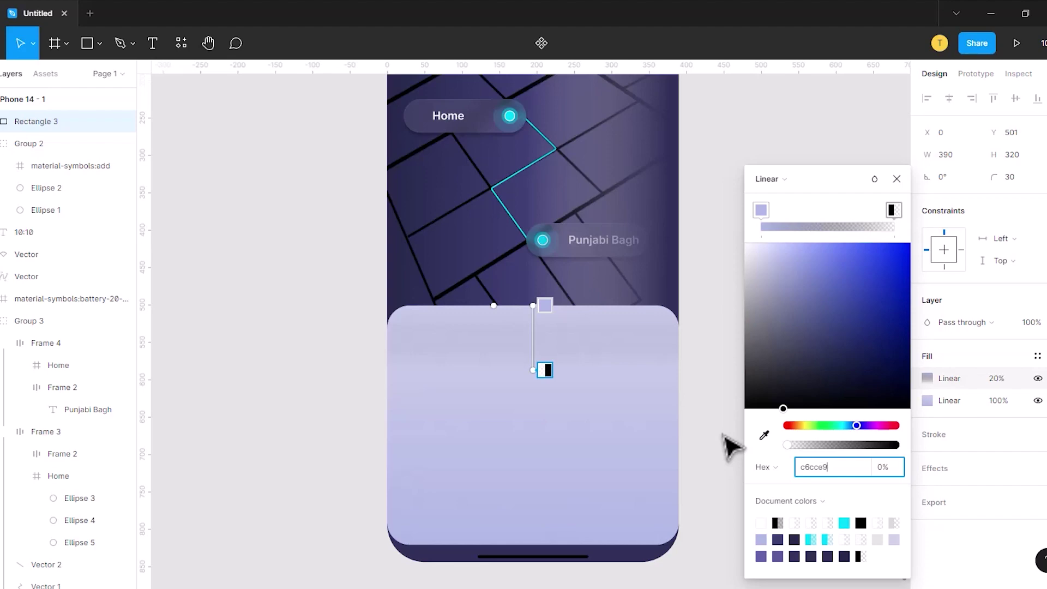
{"action": "left_click", "coordinate": [1038, 434]}
- Add a linear-gradient white border to the sheet, fading from 50% opacity to transparent
{"action": "left_click", "coordinate": [927, 456]}
{"action": "left_click", "coordinate": [766, 179]}
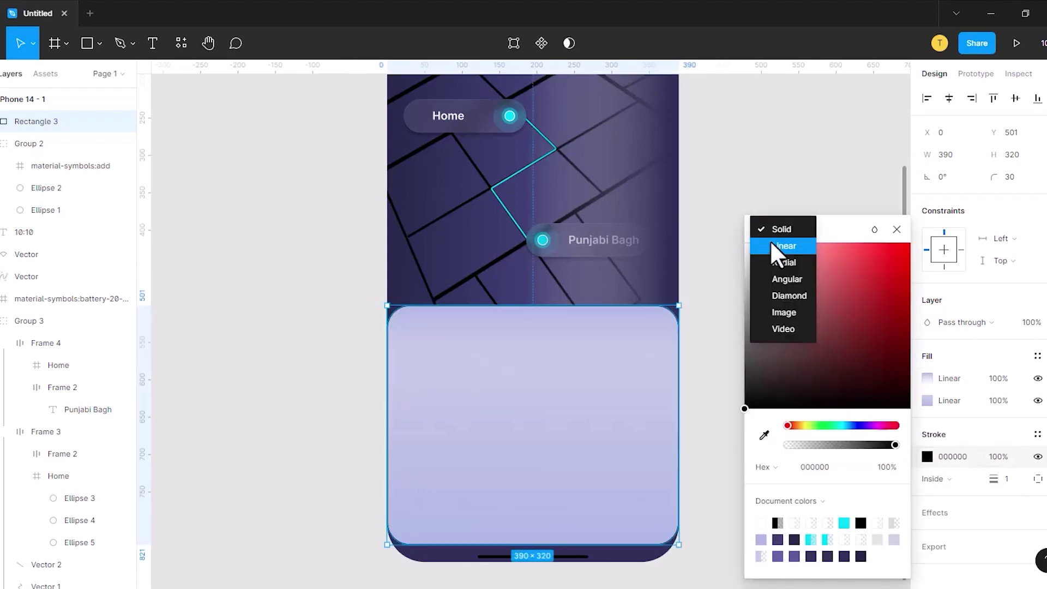
{"action": "left_click", "coordinate": [771, 243]}
{"action": "left_click_drag", "start_coordinate": [765, 259], "coordinate": [743, 241]}
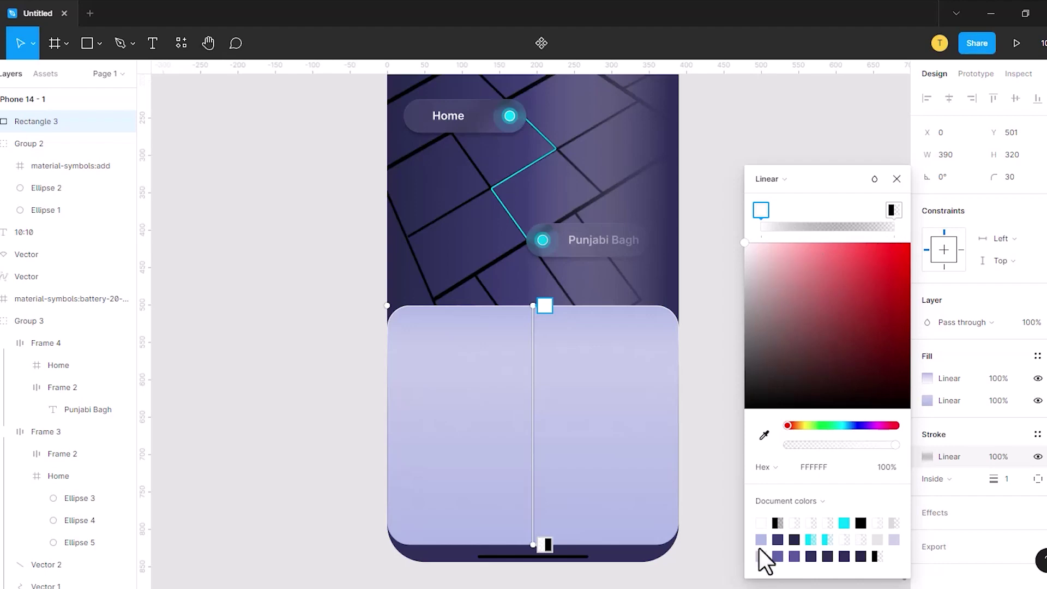
{"action": "left_click", "coordinate": [802, 311]}
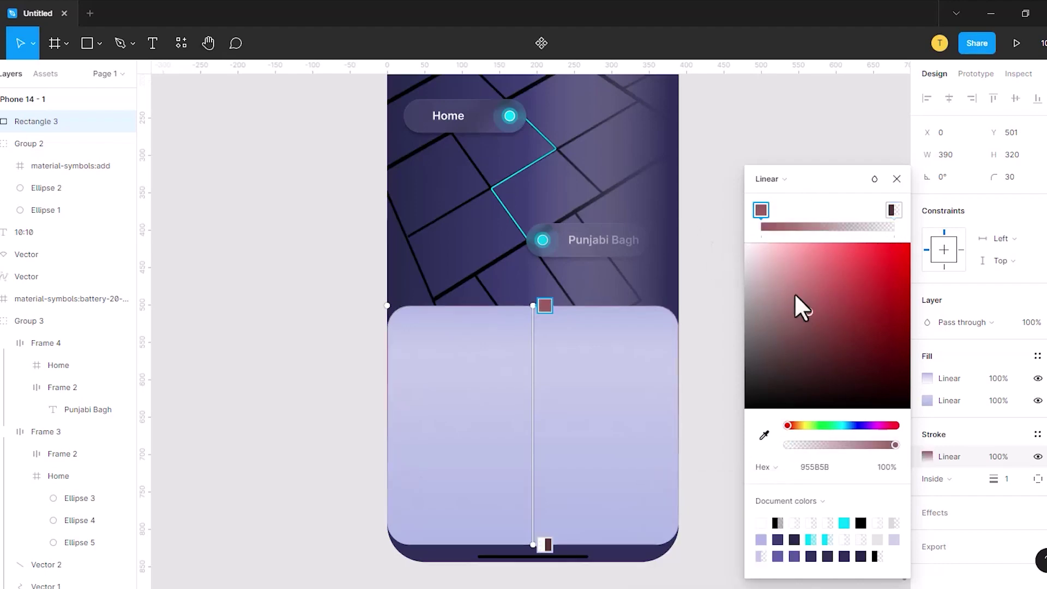
{"action": "left_click", "coordinate": [894, 210]}
{"action": "left_click_drag", "start_coordinate": [806, 273], "coordinate": [744, 243]}
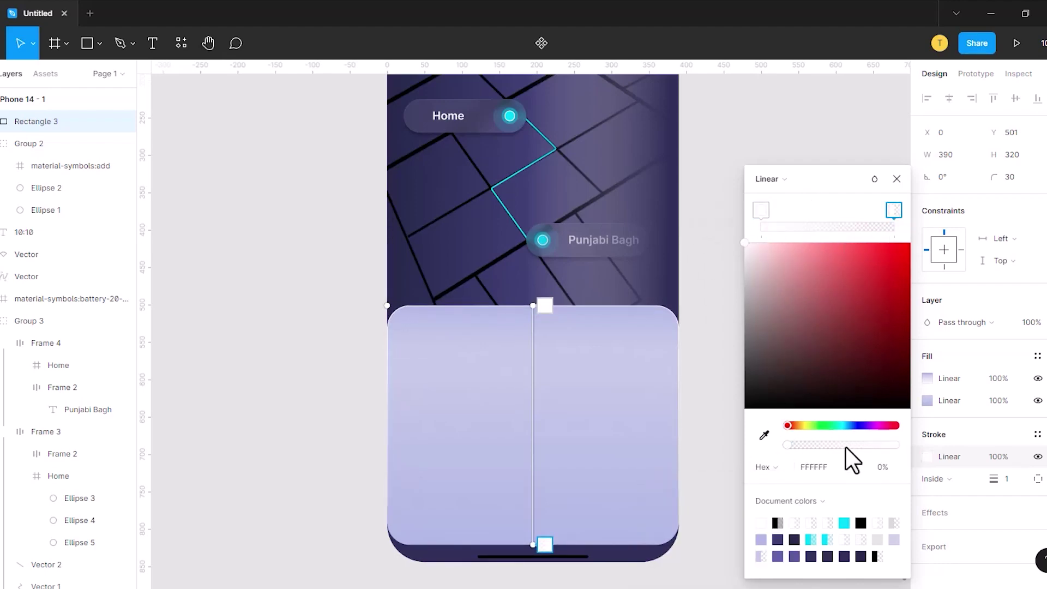
{"action": "left_click_drag", "start_coordinate": [533, 545], "coordinate": [532, 365]}
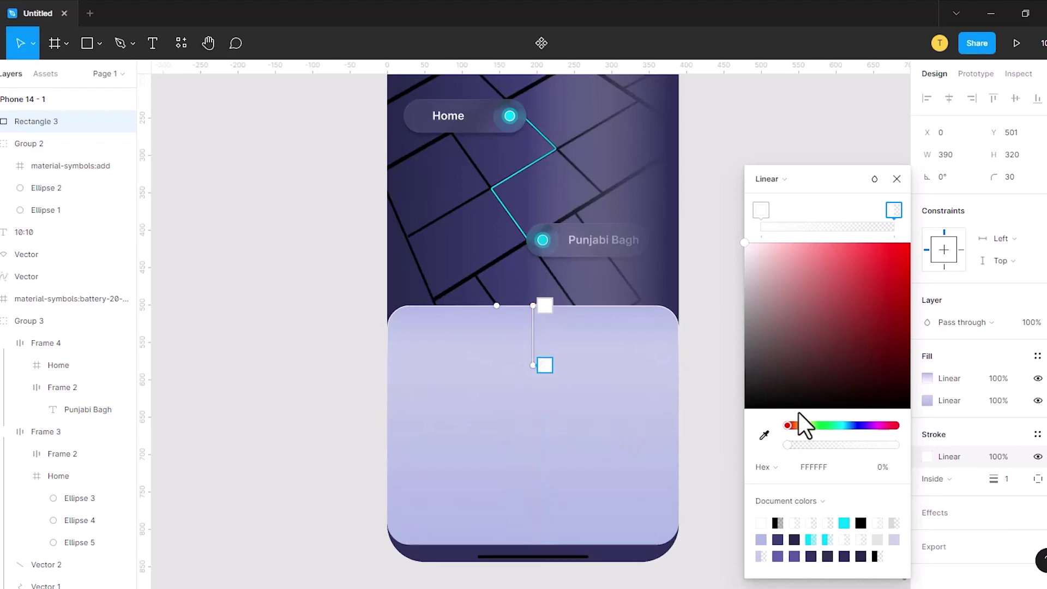
{"action": "left_click", "coordinate": [758, 209]}
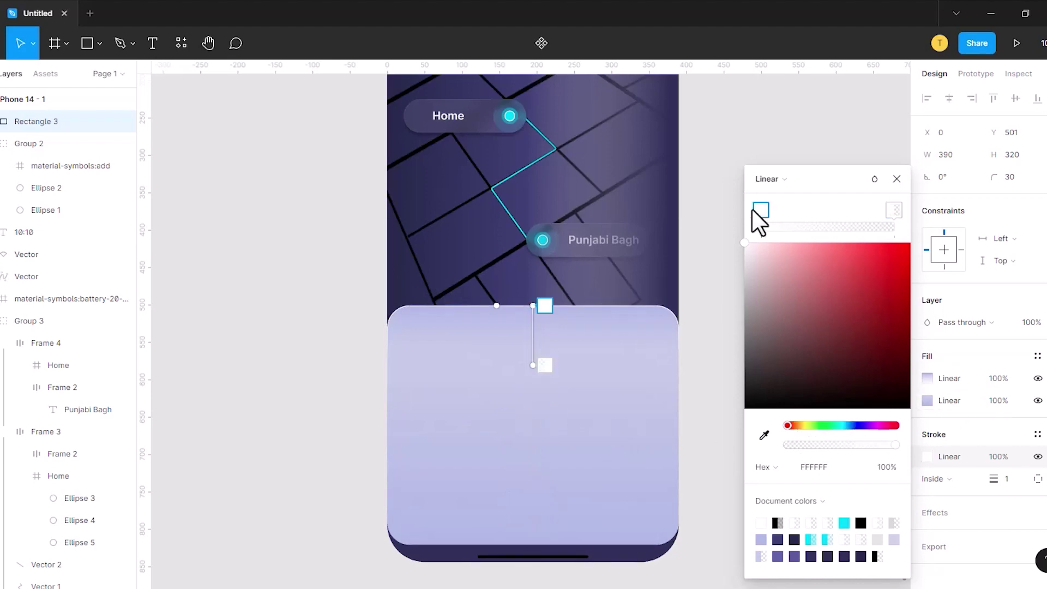
{"action": "type", "text": "50"}
{"action": "left_click", "coordinate": [874, 179]}
{"action": "left_click", "coordinate": [895, 283]}
- Draw a 39×6 black grabber bar at the sheet's top centre
{"action": "left_click", "coordinate": [896, 178]}
{"action": "key", "text": "r"}
{"action": "scroll", "coordinate": [528, 330], "scroll_direction": "up", "scroll_amount": 2}
{"action": "left_click_drag", "start_coordinate": [504, 326], "coordinate": [531, 328]}
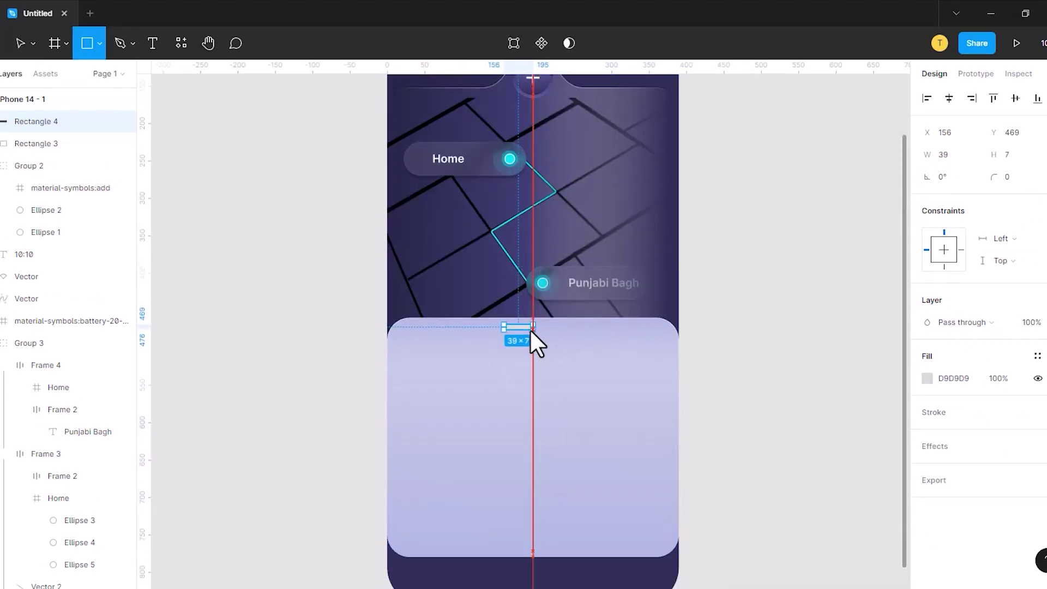
{"action": "left_click_drag", "start_coordinate": [532, 329], "coordinate": [533, 329]}
{"action": "left_click", "coordinate": [927, 378]}
{"action": "left_click", "coordinate": [748, 407]}
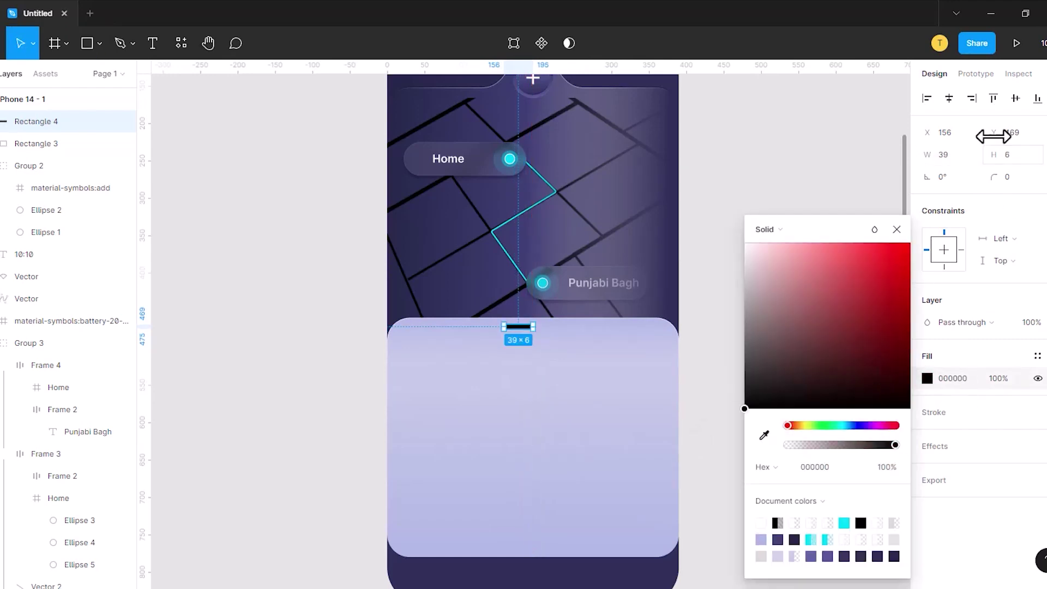
- Draw a 169×36 pill rectangle with corner radius 30
{"action": "scroll", "coordinate": [533, 374], "scroll_direction": "down", "scroll_amount": 3}
{"action": "key", "text": "r"}
{"action": "mouse_move", "coordinate": [462, 430]}
{"action": "left_mouse_down"}
{"action": "mouse_move", "coordinate": [565, 463]}
{"action": "mouse_move", "coordinate": [588, 457]}
{"action": "left_mouse_up"}
{"action": "mouse_move", "coordinate": [517, 442]}
{"action": "left_mouse_down"}
{"action": "mouse_move", "coordinate": [533, 440]}
{"action": "mouse_move", "coordinate": [530, 452]}
{"action": "left_mouse_up"}
{"action": "left_click", "coordinate": [1008, 178]}
{"action": "type", "text": "30"}
{"action": "key", "text": "Return"}
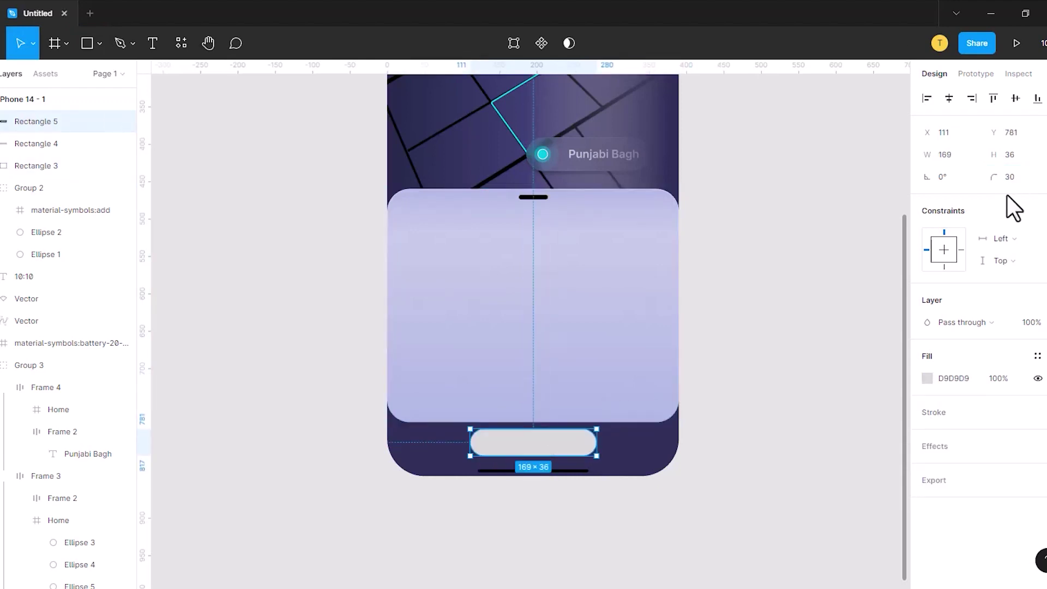
- Centre the pill near the phone's bottom and draw a card rectangle inside the sheet
{"action": "left_click", "coordinate": [759, 458]}
{"action": "left_click_drag", "start_coordinate": [554, 451], "coordinate": [545, 455]}
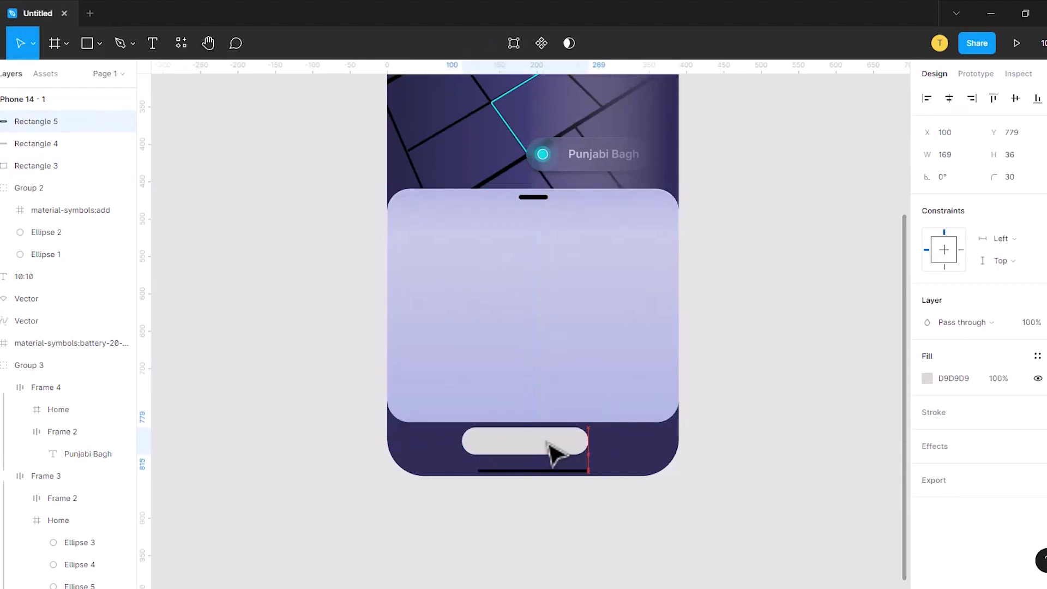
{"action": "left_click", "coordinate": [545, 474]}
{"action": "key", "text": "r"}
{"action": "left_click_drag", "start_coordinate": [450, 257], "coordinate": [539, 364]}
- Resize the card rectangle to 106×140
{"action": "left_click", "coordinate": [966, 160]}
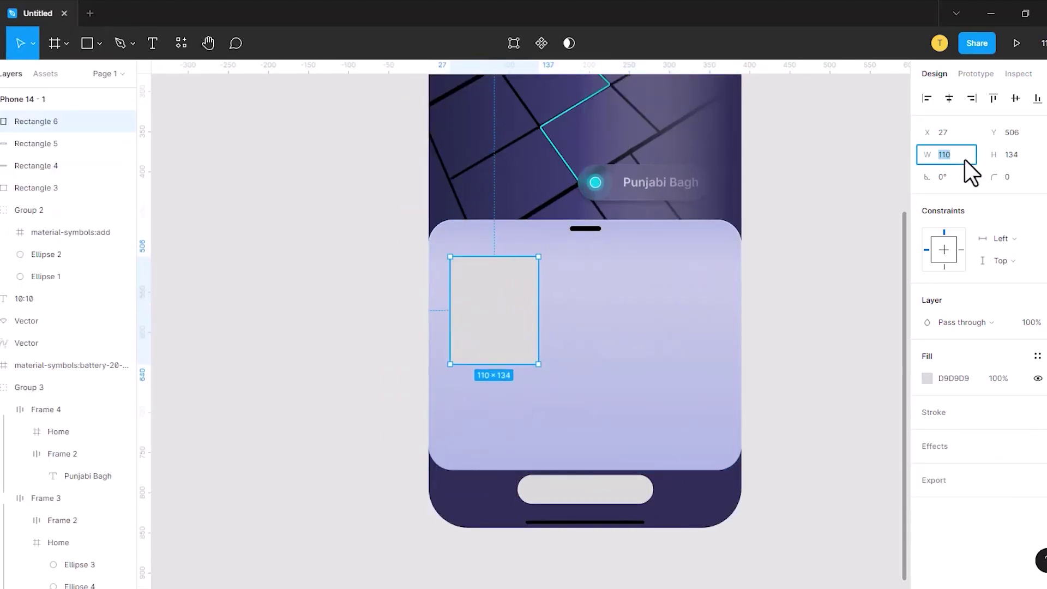
{"action": "key", "text": "Tab"}
{"action": "type", "text": "140"}
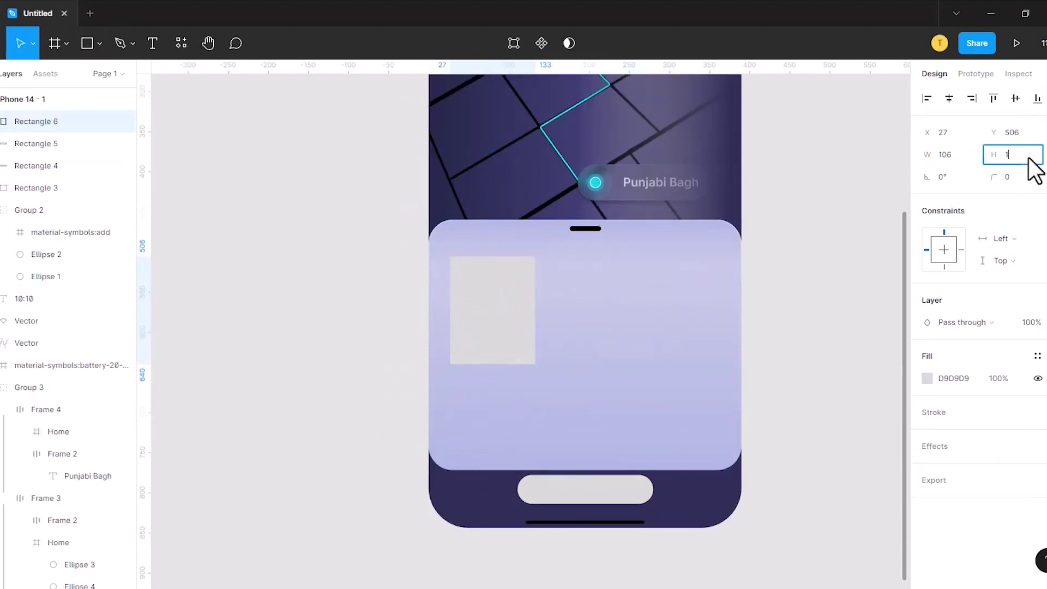
{"action": "key", "text": "Return"}
- Give the card independent corner radii of 30, 30, 20, 20
{"action": "left_click", "coordinate": [1038, 176]}
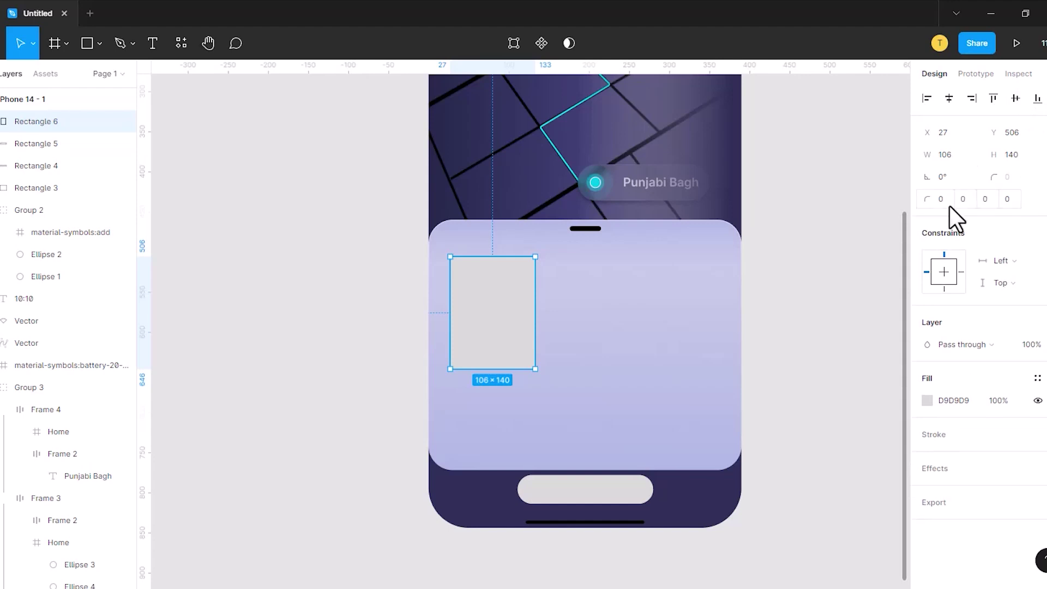
{"action": "left_click", "coordinate": [944, 197]}
{"action": "type", "text": "30"}
{"action": "key", "text": "Tab"}
{"action": "type", "text": "30"}
{"action": "key", "text": "Tab"}
{"action": "type", "text": "10"}
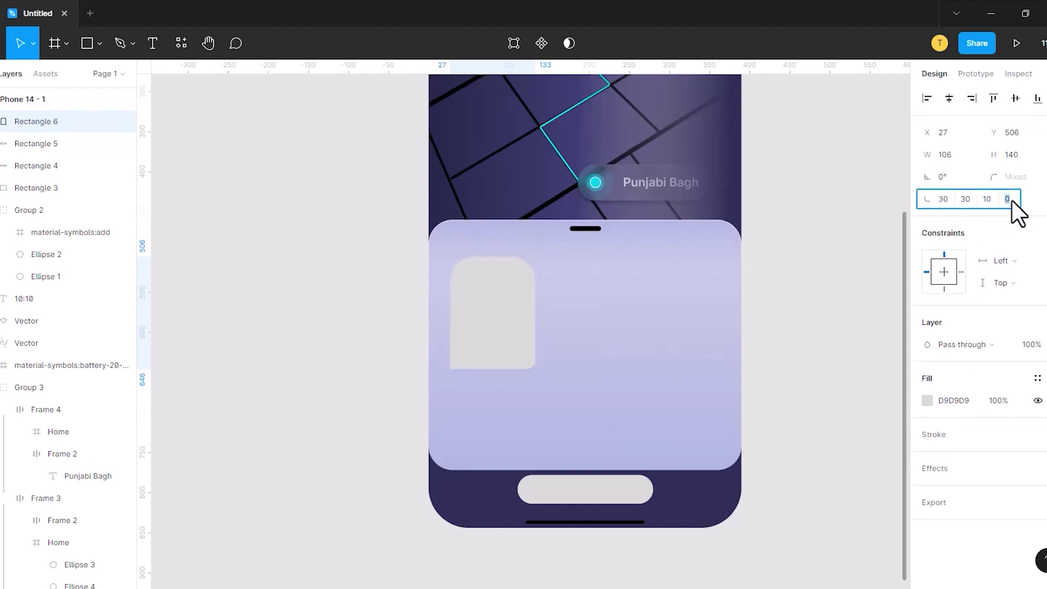
{"action": "left_click", "coordinate": [1008, 198]}
{"action": "left_click", "coordinate": [991, 198]}
{"action": "type", "text": "20 "}
{"action": "type", "text": "20"}
{"action": "left_click", "coordinate": [867, 268]}
- Fill the card with light lavender E0E2F0
{"action": "left_click", "coordinate": [505, 322]}
{"action": "left_click", "coordinate": [938, 400]}
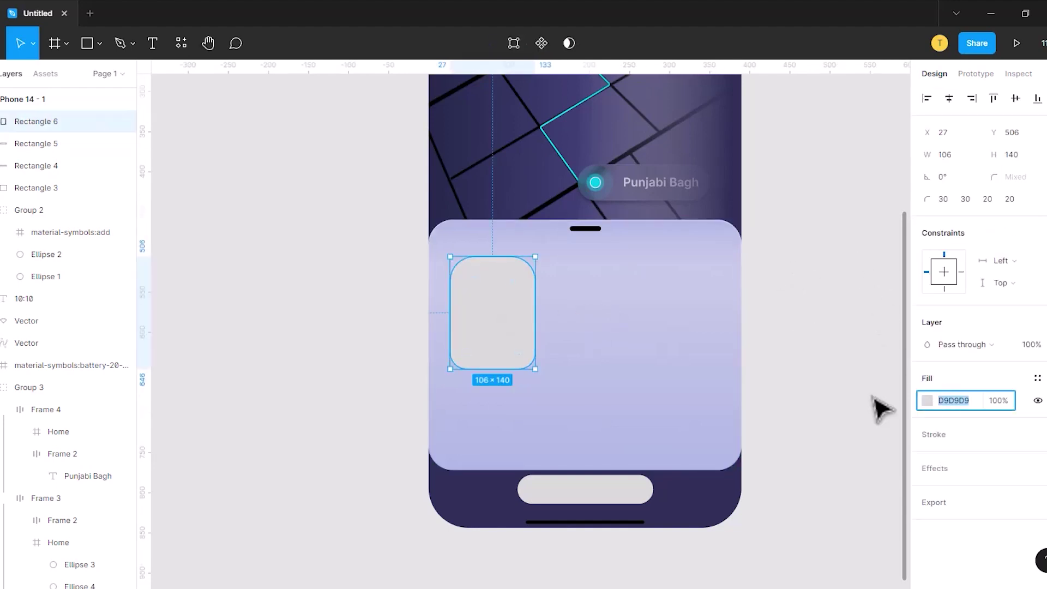
{"action": "type", "text": "e0e2f"}
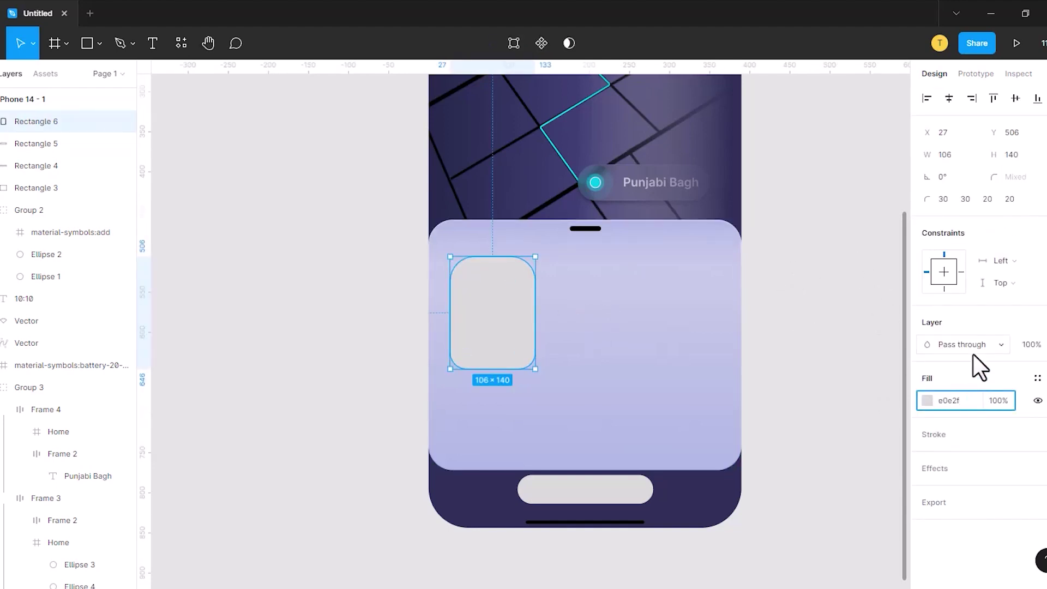
{"action": "type", "text": "0"}
{"action": "key", "text": "Return"}
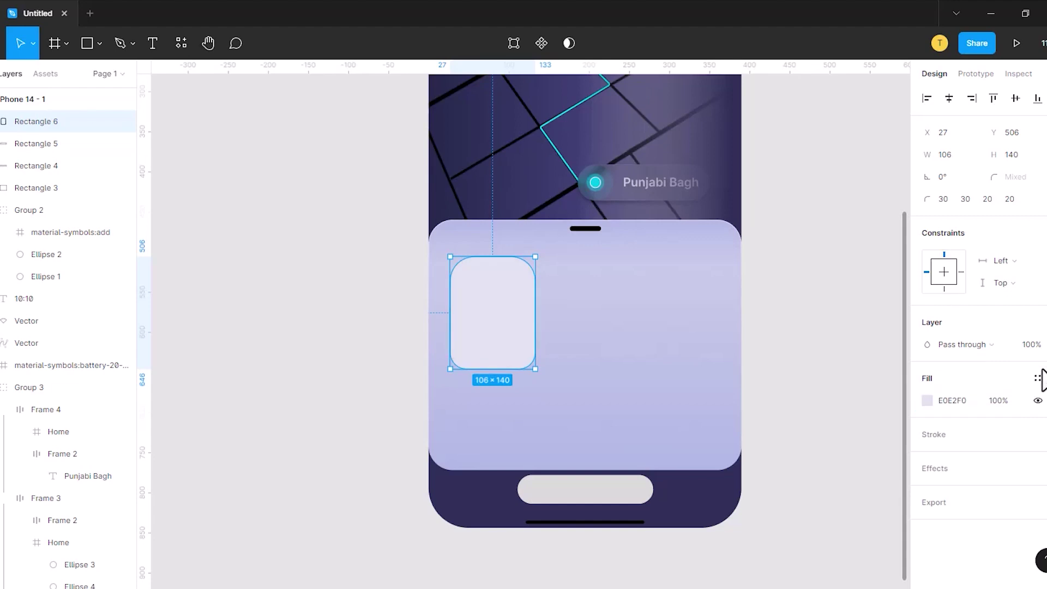
- Add a linear-gradient card border from 0% to FFFFFF at 20%
{"action": "left_click", "coordinate": [1038, 434]}
{"action": "left_click", "coordinate": [927, 457]}
{"action": "left_click", "coordinate": [764, 230]}
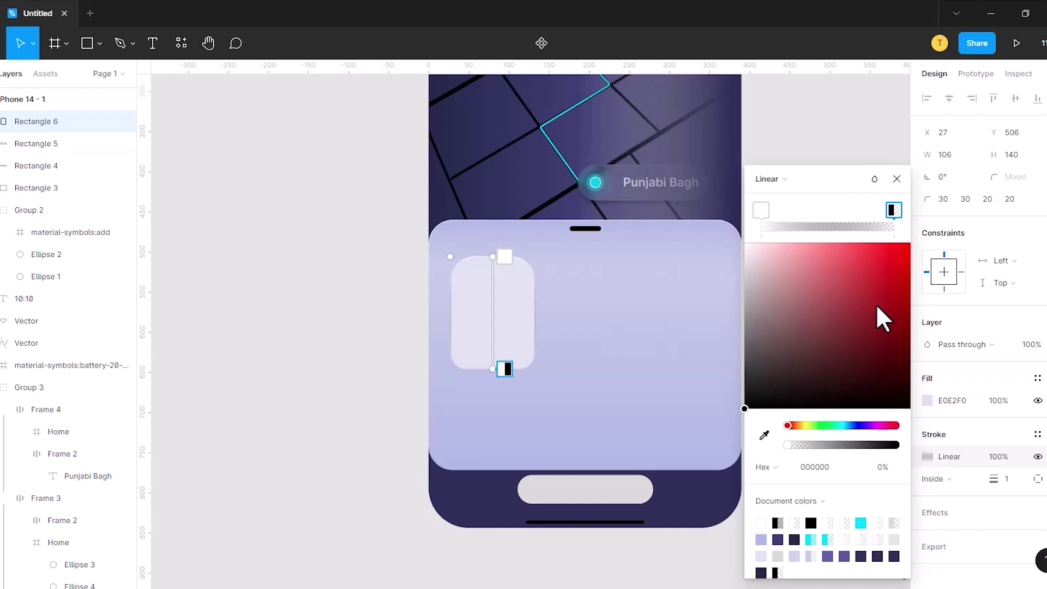
{"action": "left_click", "coordinate": [760, 210]}
{"action": "type", "text": "0"}
{"action": "left_click", "coordinate": [892, 209]}
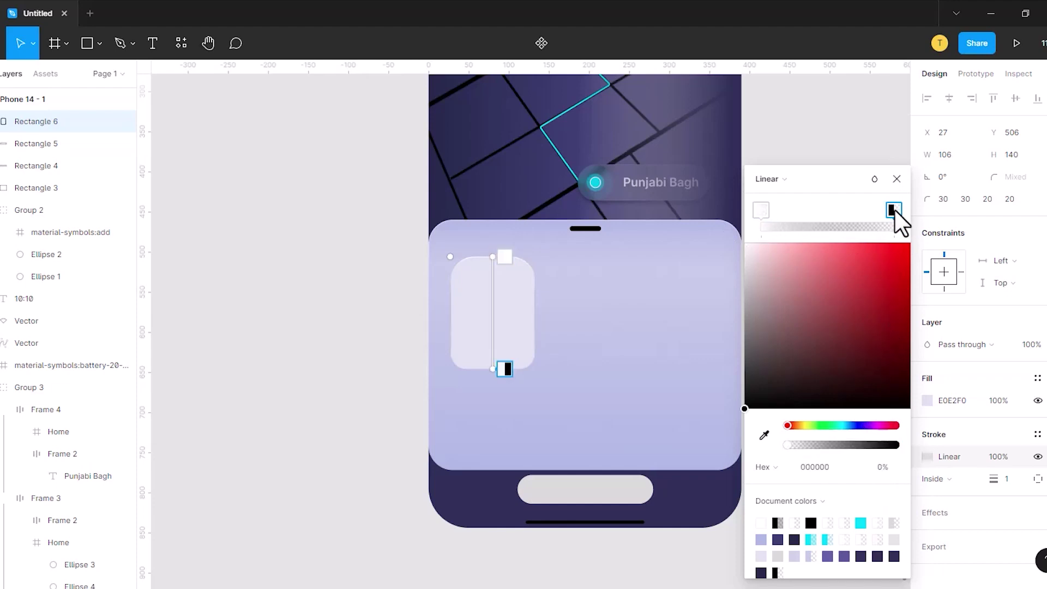
{"action": "type", "text": "FFFFFF"}
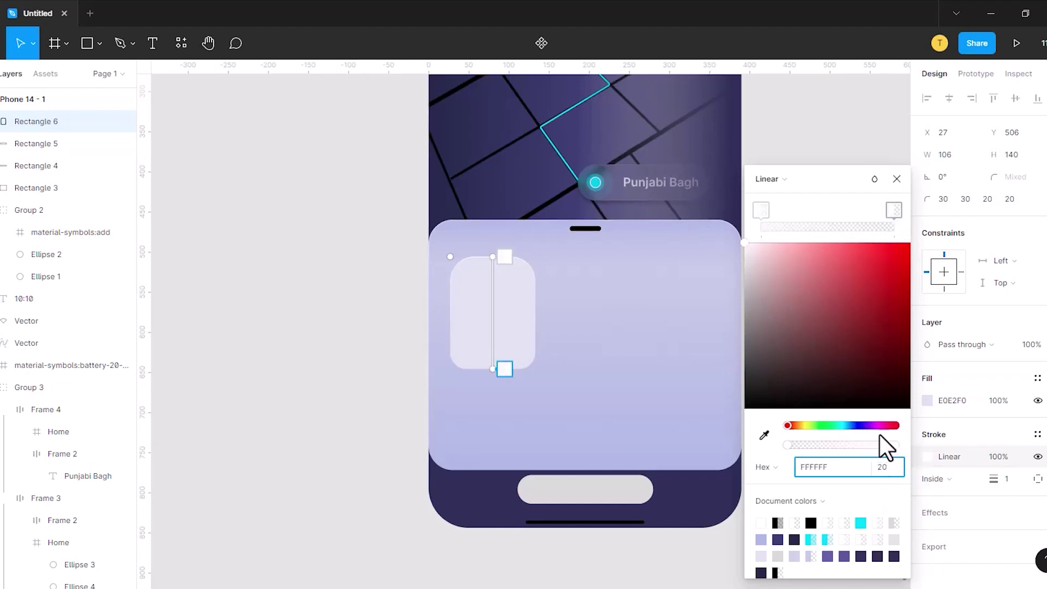
{"action": "type", "text": "20"}
{"action": "left_click", "coordinate": [897, 178]}
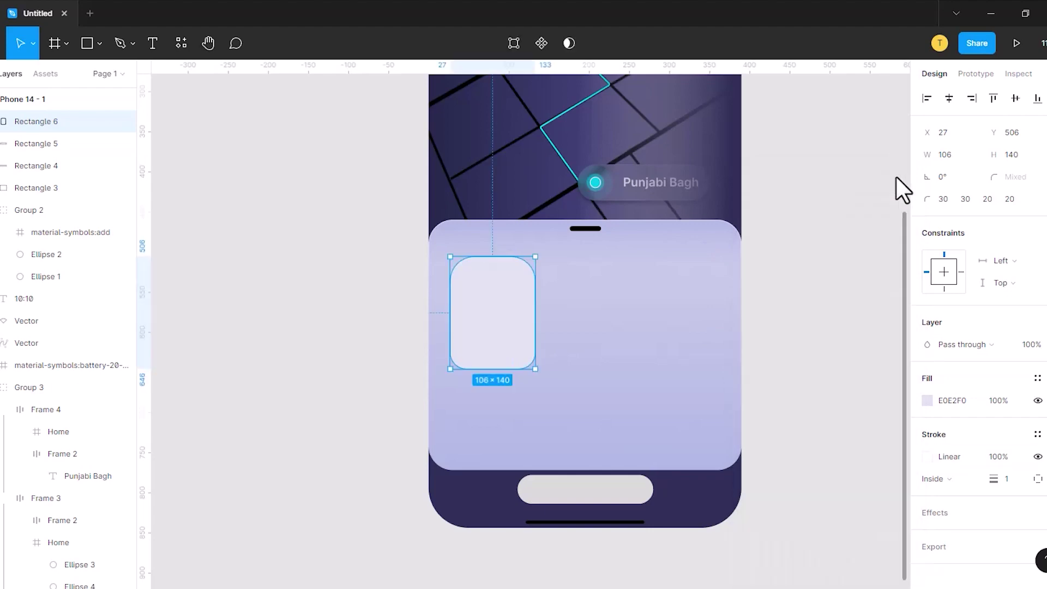
- Place a car image in the first card and flip it horizontally
{"action": "mouse_move", "coordinate": [692, 417]}
{"action": "left_mouse_down"}
{"action": "mouse_move", "coordinate": [541, 412]}
{"action": "mouse_move", "coordinate": [520, 370]}
{"action": "mouse_move", "coordinate": [501, 361]}
{"action": "mouse_move", "coordinate": [511, 363]}
{"action": "left_mouse_up"}
{"action": "right_click", "coordinate": [516, 350]}
{"action": "left_click", "coordinate": [570, 552]}
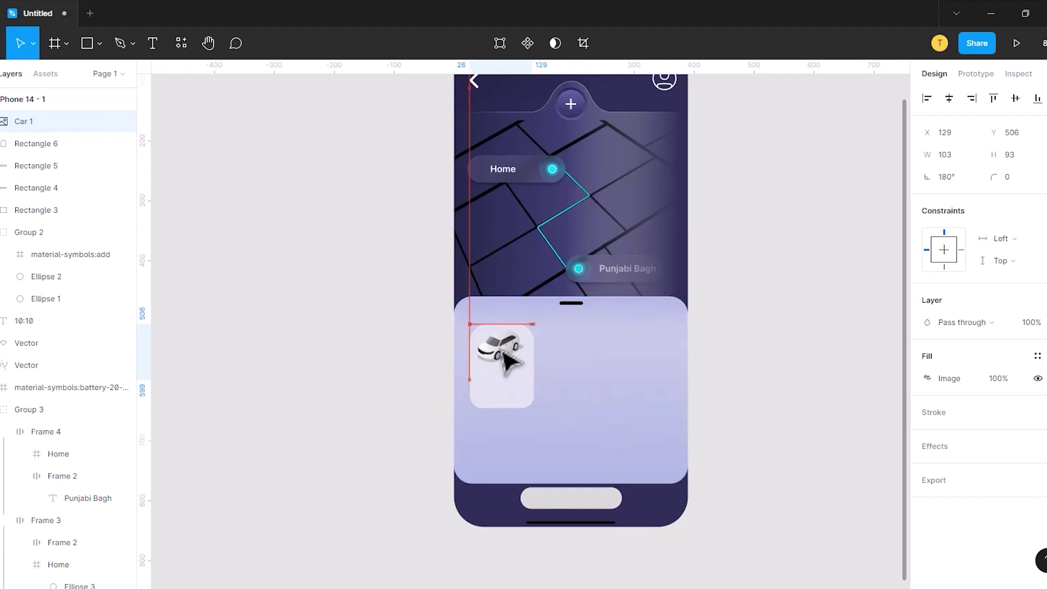
- Add a bold 'Mini' label near the top-left of the card
{"action": "scroll", "coordinate": [506, 353], "scroll_direction": "up", "scroll_amount": 3}
{"action": "key", "text": "t"}
{"action": "left_click", "coordinate": [505, 322]}
{"action": "type", "text": "Mini"}
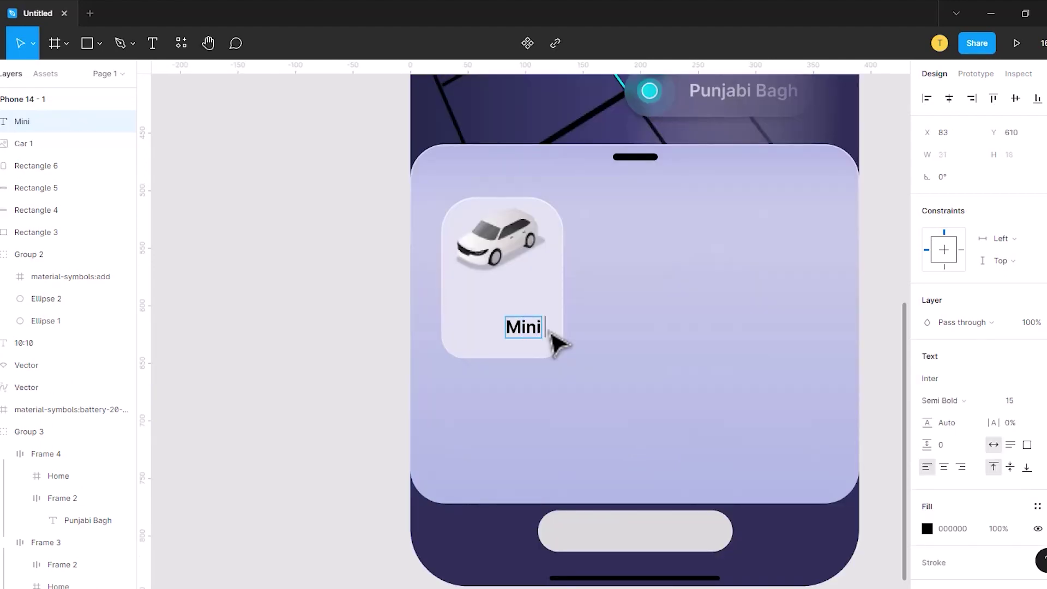
{"action": "key", "text": "ctrl+a"}
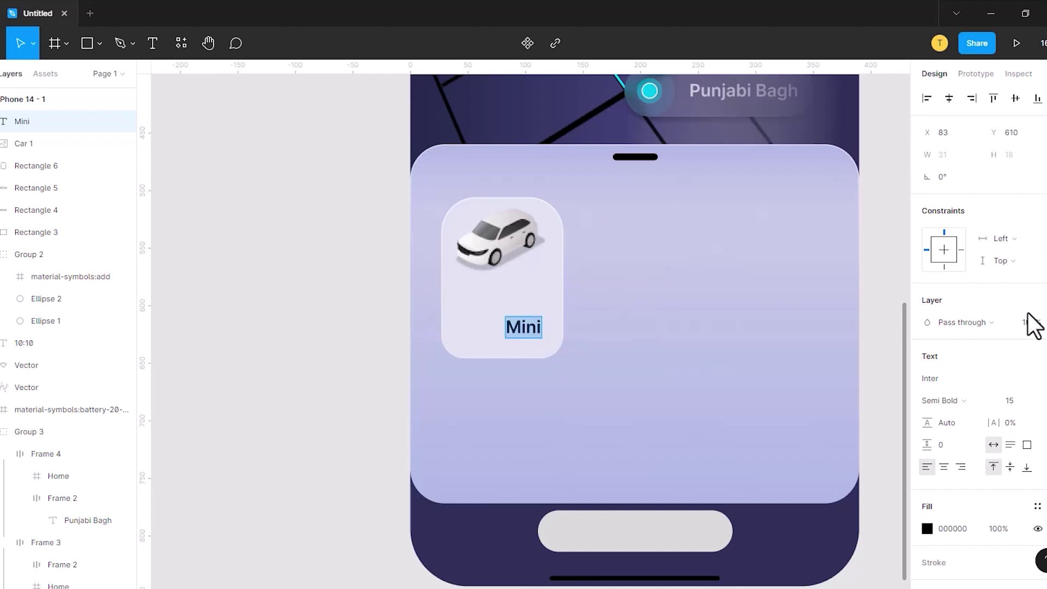
{"action": "left_click", "coordinate": [943, 401]}
{"action": "left_click", "coordinate": [947, 349]}
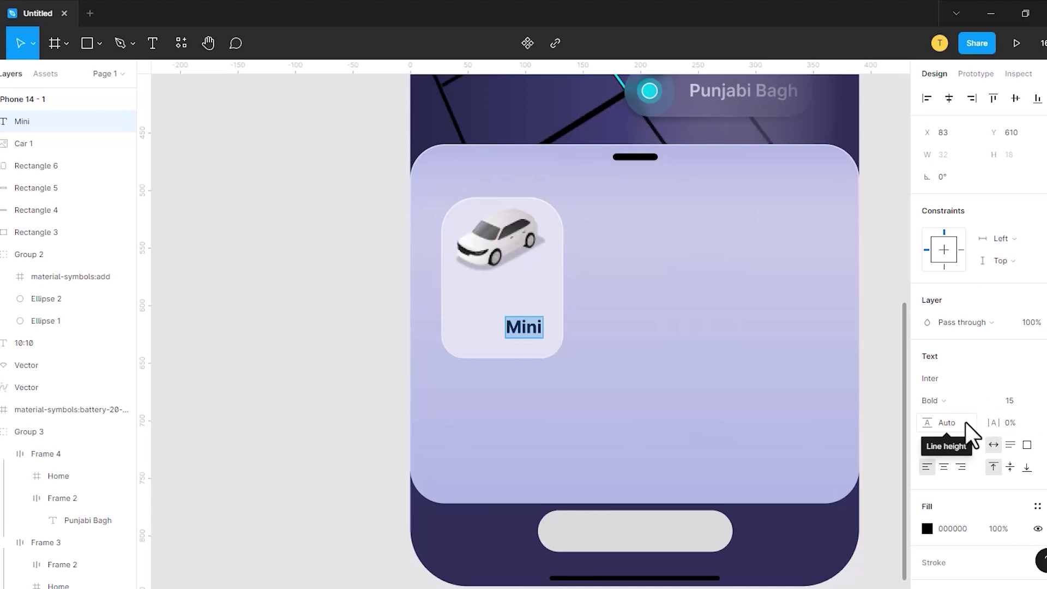
{"action": "key", "text": "Escape"}
{"action": "mouse_move", "coordinate": [533, 334]}
{"action": "left_mouse_down"}
{"action": "mouse_move", "coordinate": [512, 315]}
{"action": "mouse_move", "coordinate": [518, 343]}
{"action": "left_mouse_up"}
- Duplicate the label into a '$10.55' price at size 12 and 60% opacity
{"action": "left_click", "coordinate": [523, 338]}
{"action": "left_click", "coordinate": [504, 308]}
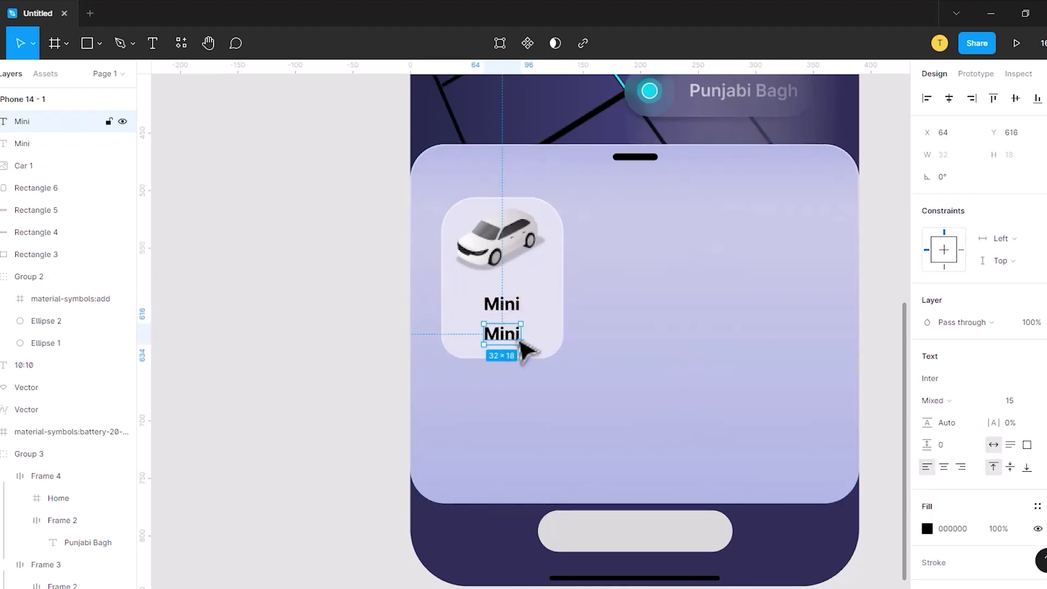
{"action": "double_click", "coordinate": [521, 344]}
{"action": "type", "text": "$10.55"}
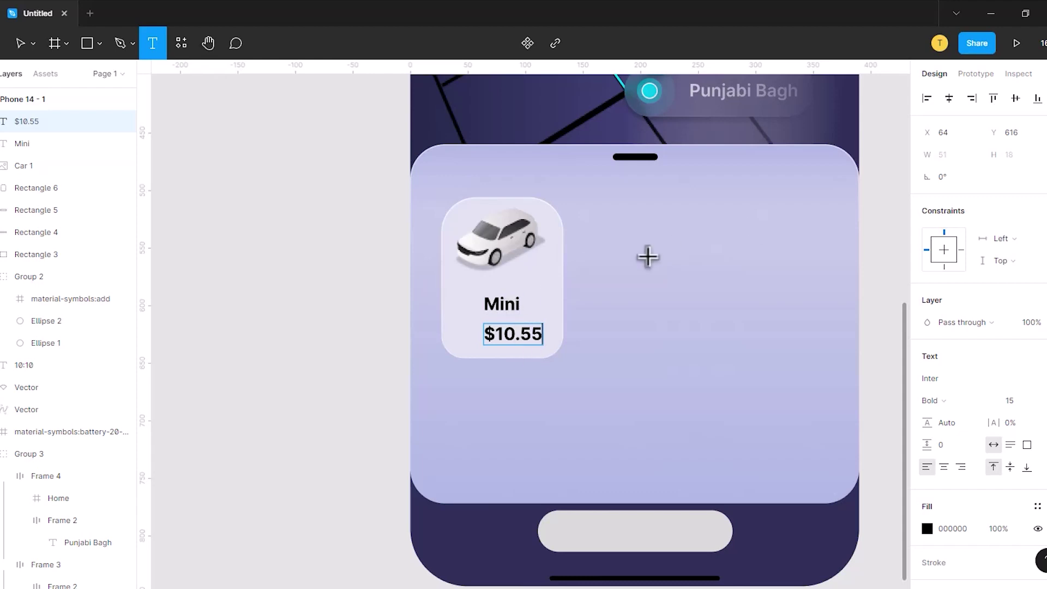
{"action": "key", "text": "ctrl+a"}
{"action": "left_click", "coordinate": [1015, 399]}
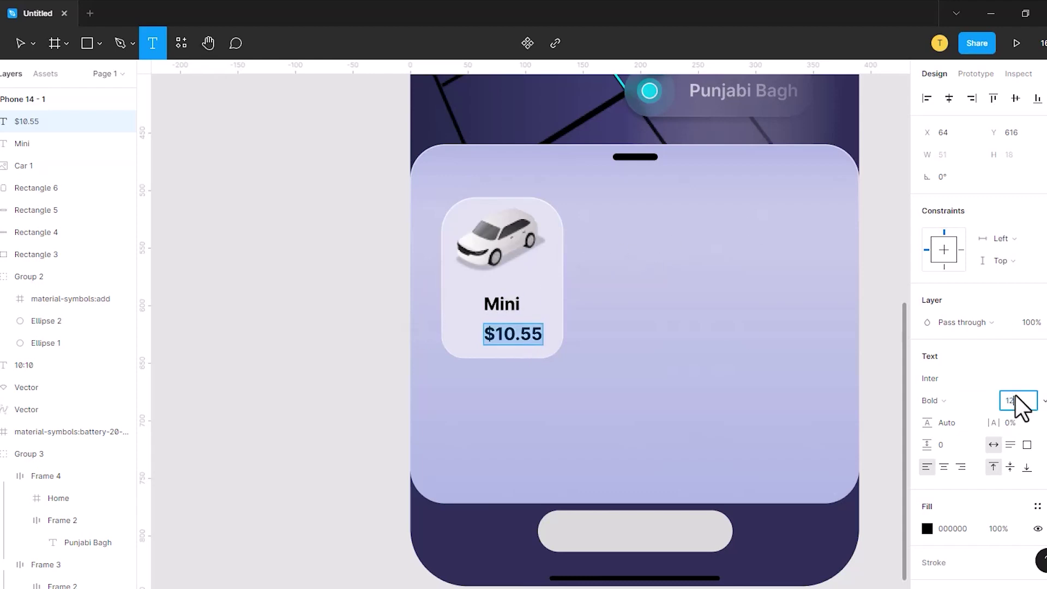
{"action": "left_click", "coordinate": [1003, 527]}
{"action": "type", "text": "60"}
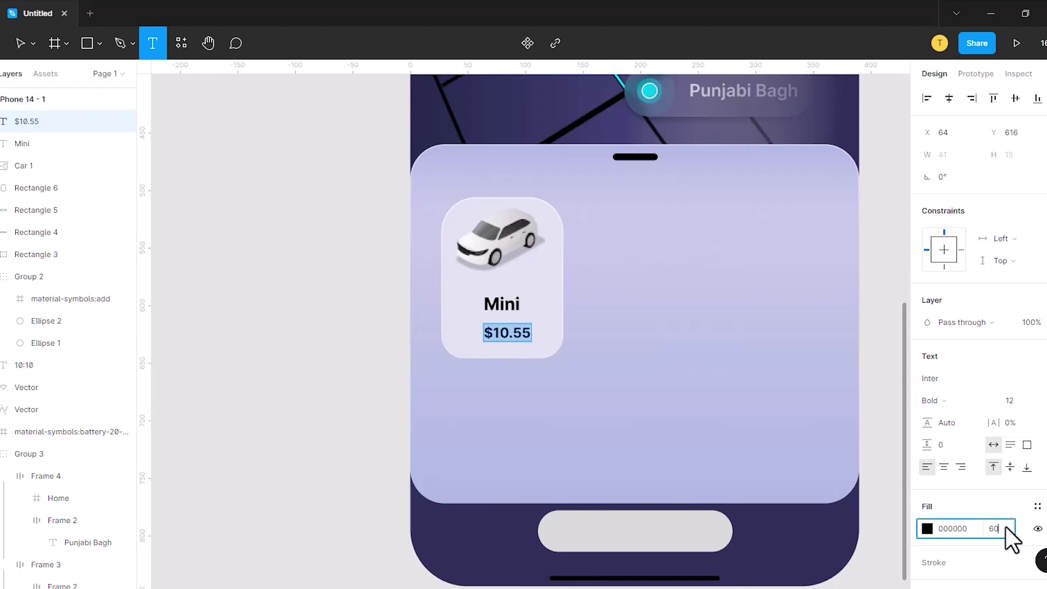
{"action": "key", "text": "Return"}
{"action": "key", "text": "Escape"}
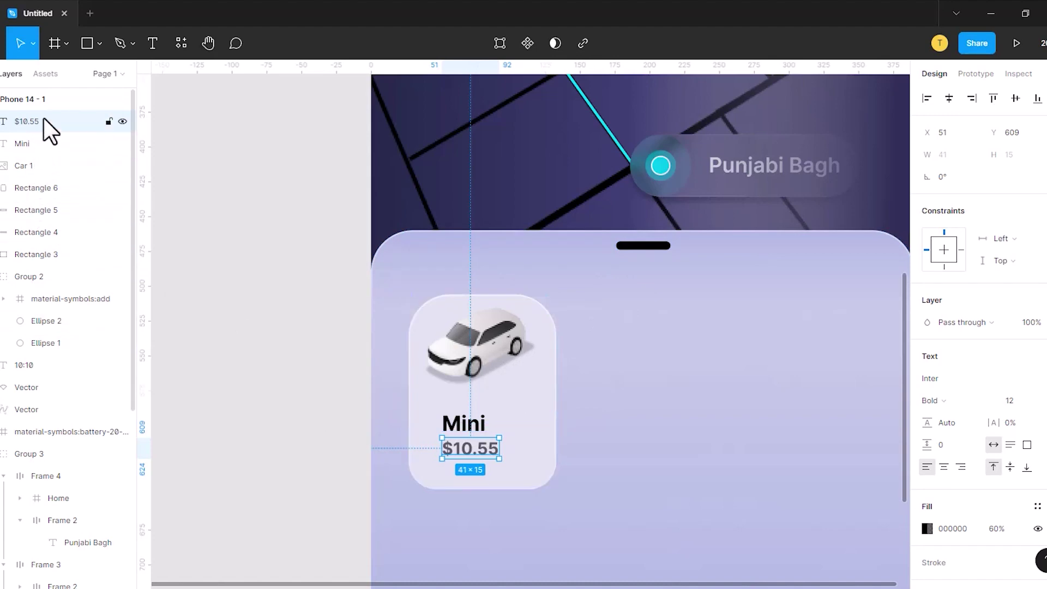
- Group the Mini card and duplicate it into three cards side by side
{"action": "left_click", "coordinate": [109, 188], "text": "shift"}
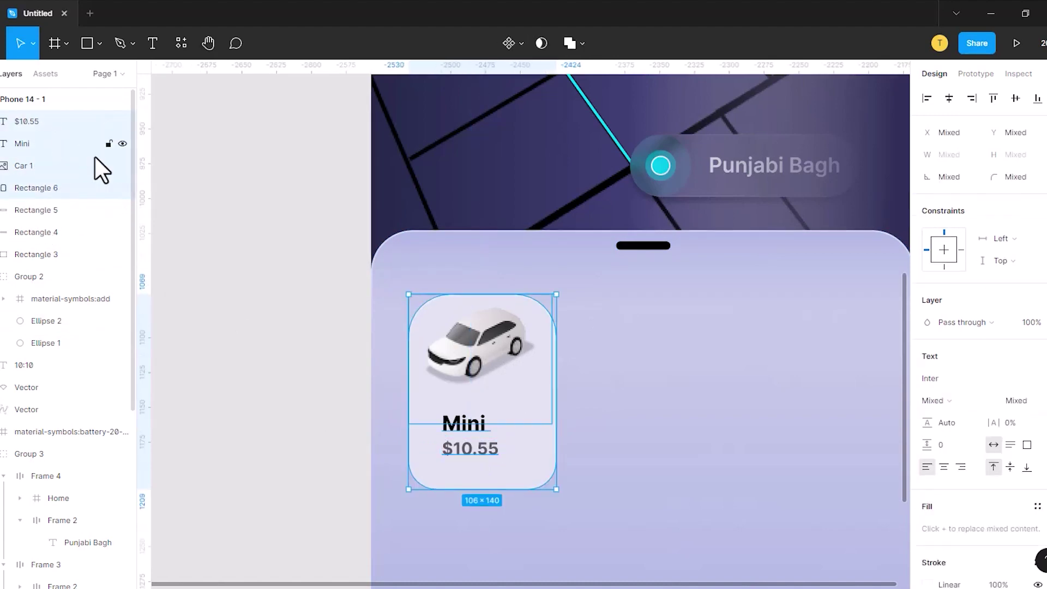
{"action": "key", "text": "ctrl+g"}
{"action": "key", "text": "ctrl+d"}
{"action": "mouse_move", "coordinate": [487, 409]}
{"action": "left_mouse_down"}
{"action": "mouse_move", "coordinate": [663, 410]}
{"action": "mouse_move", "coordinate": [622, 410]}
{"action": "left_mouse_up"}
{"action": "key", "text": "ctrl+d"}
{"action": "left_click_drag", "start_coordinate": [747, 401], "coordinate": [823, 423]}
{"action": "left_click_drag", "start_coordinate": [679, 423], "coordinate": [718, 423]}
{"action": "scroll", "coordinate": [613, 435], "scroll_direction": "down", "scroll_amount": 3}
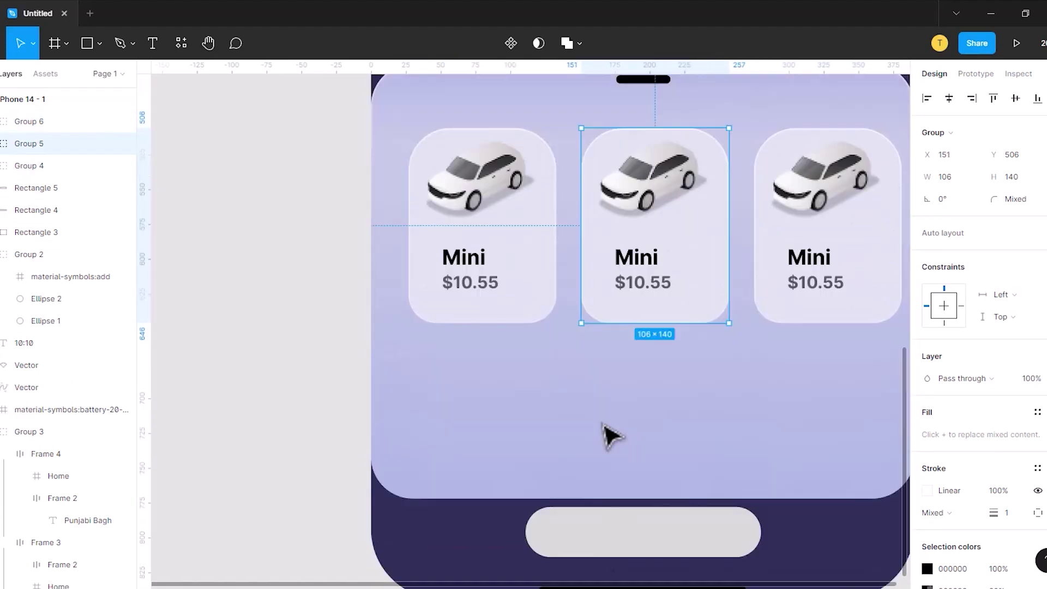
{"action": "scroll", "coordinate": [617, 388], "scroll_direction": "down", "scroll_amount": 2, "text": "ctrl"}
- Wrap the three cards in an auto-layout row with a 16 gap
{"action": "left_click", "coordinate": [812, 308], "text": "shift"}
{"action": "left_click", "coordinate": [475, 303], "text": "shift"}
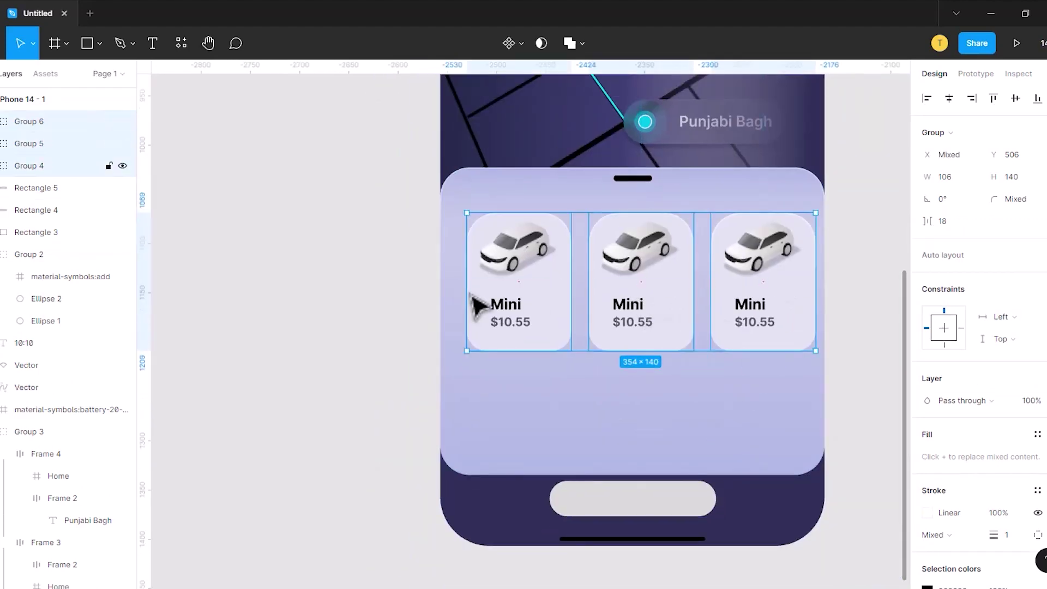
{"action": "key", "text": "shift+a"}
{"action": "left_click", "coordinate": [940, 325]}
{"action": "type", "text": "16"}
{"action": "key", "text": "Return"}
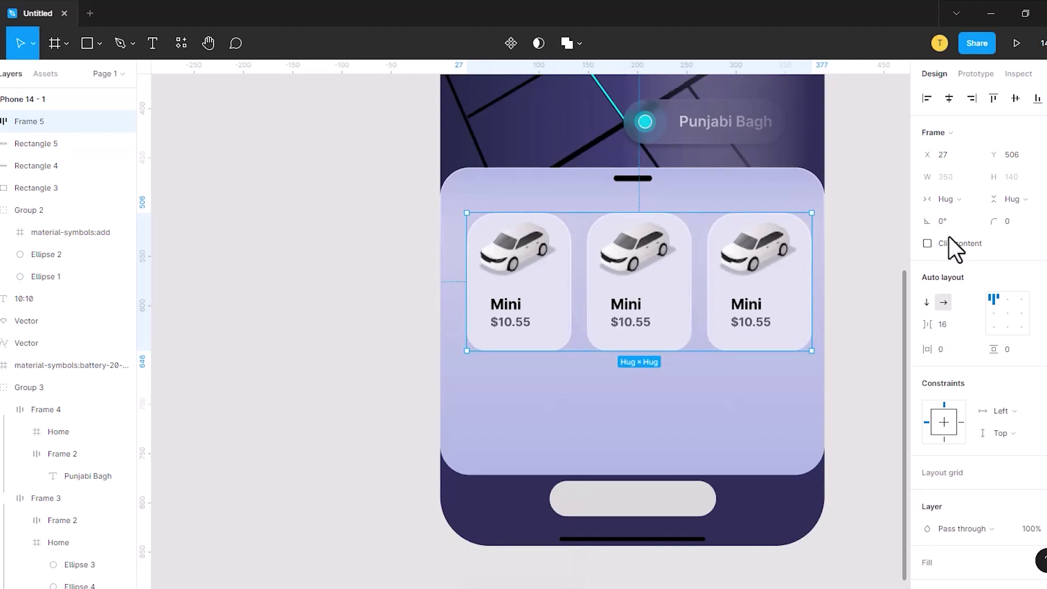
- Flip the middle card's car and relabel it Compact, $25.22
{"action": "left_click", "coordinate": [949, 98]}
{"action": "mouse_move", "coordinate": [638, 248]}
{"action": "left_mouse_down"}
{"action": "mouse_move", "coordinate": [662, 278]}
{"action": "mouse_move", "coordinate": [627, 256]}
{"action": "left_mouse_up"}
{"action": "right_click", "coordinate": [606, 256]}
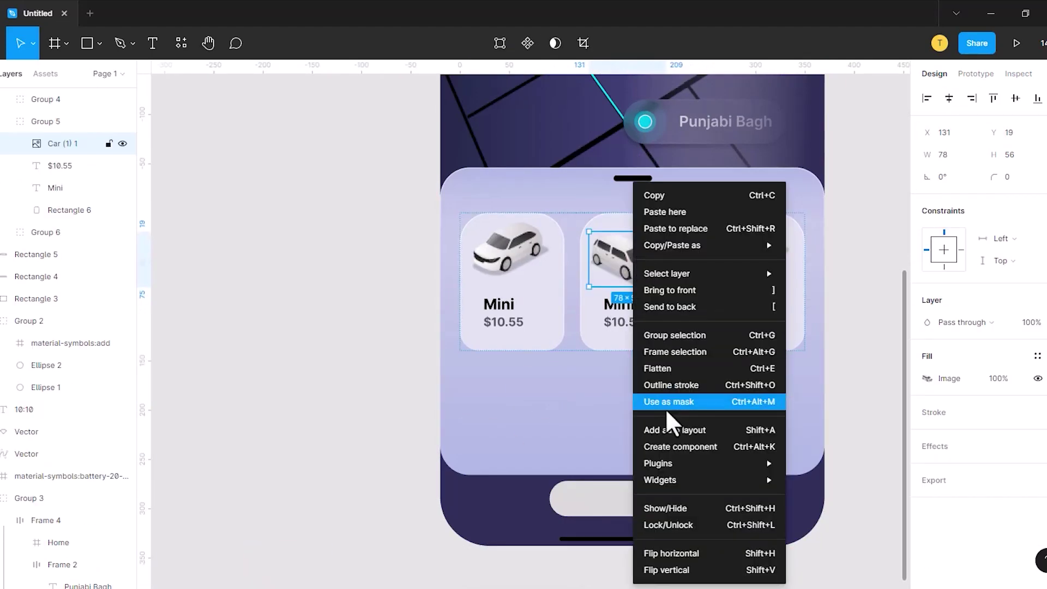
{"action": "left_click", "coordinate": [709, 551]}
{"action": "key", "text": "t"}
{"action": "left_click", "coordinate": [631, 304]}
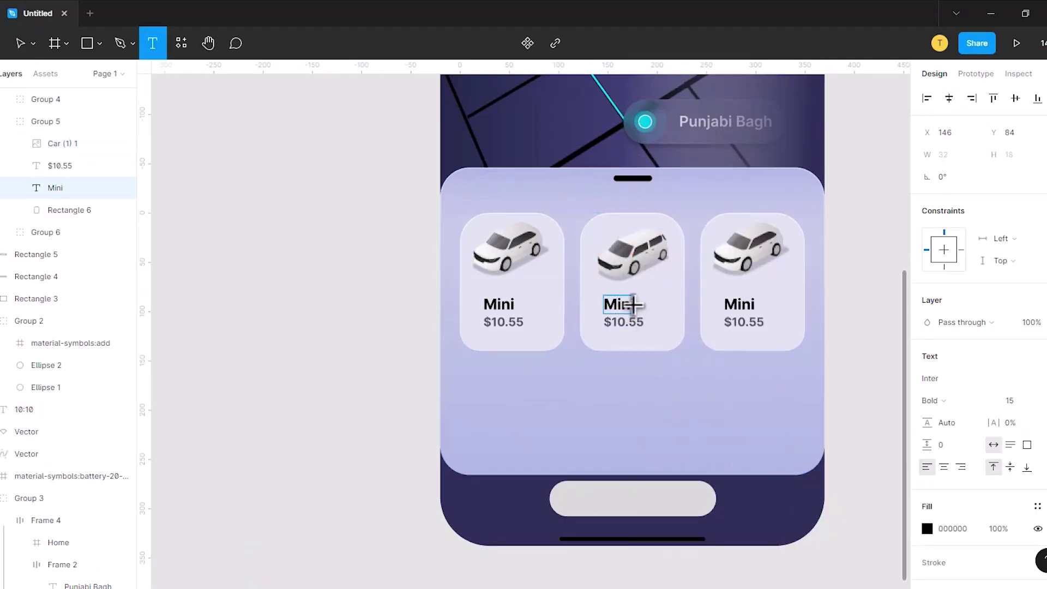
{"action": "key", "text": "Escape"}
{"action": "key", "text": "t"}
{"action": "left_click", "coordinate": [609, 305]}
{"action": "type", "text": "Compact"}
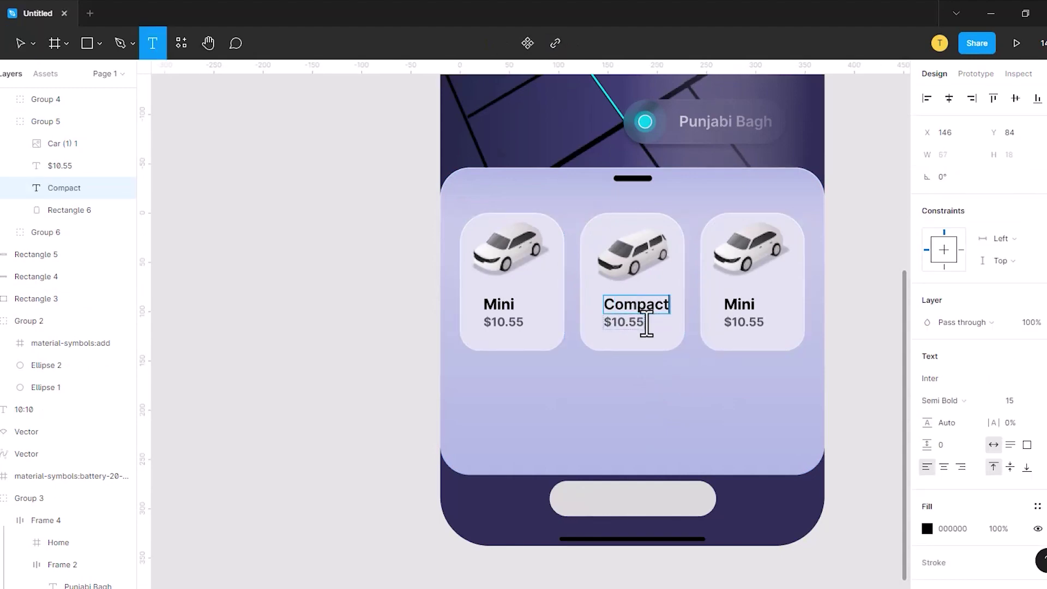
{"action": "left_click", "coordinate": [644, 324]}
{"action": "type", "text": "$25.22"}
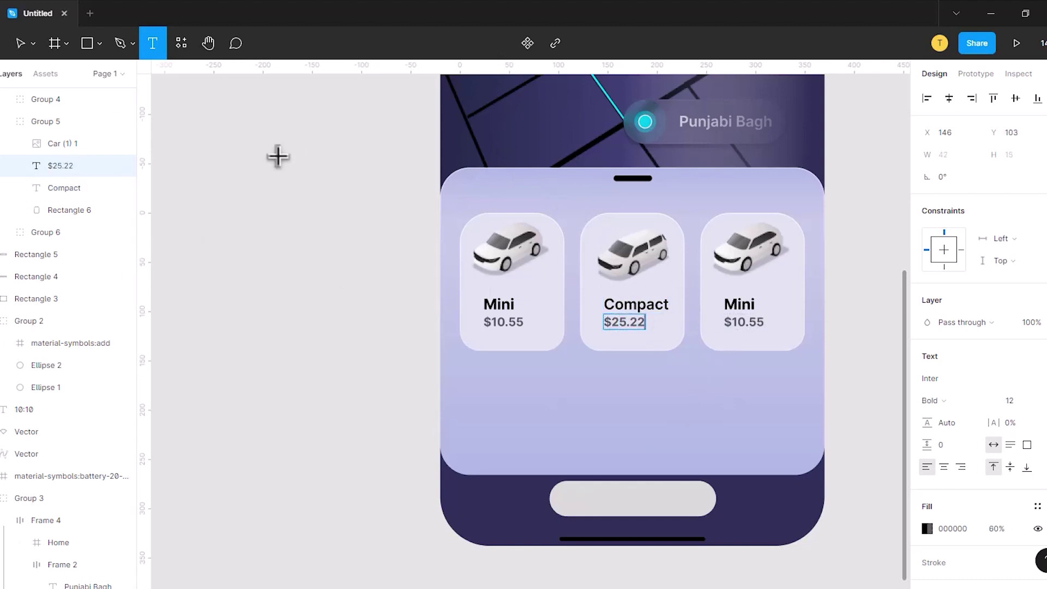
{"action": "left_click", "coordinate": [276, 156]}
- Swap the third card's image for a convertible photo and relabel it Premium, $50.55
{"action": "left_click", "coordinate": [752, 273]}
{"action": "key", "text": "Delete"}
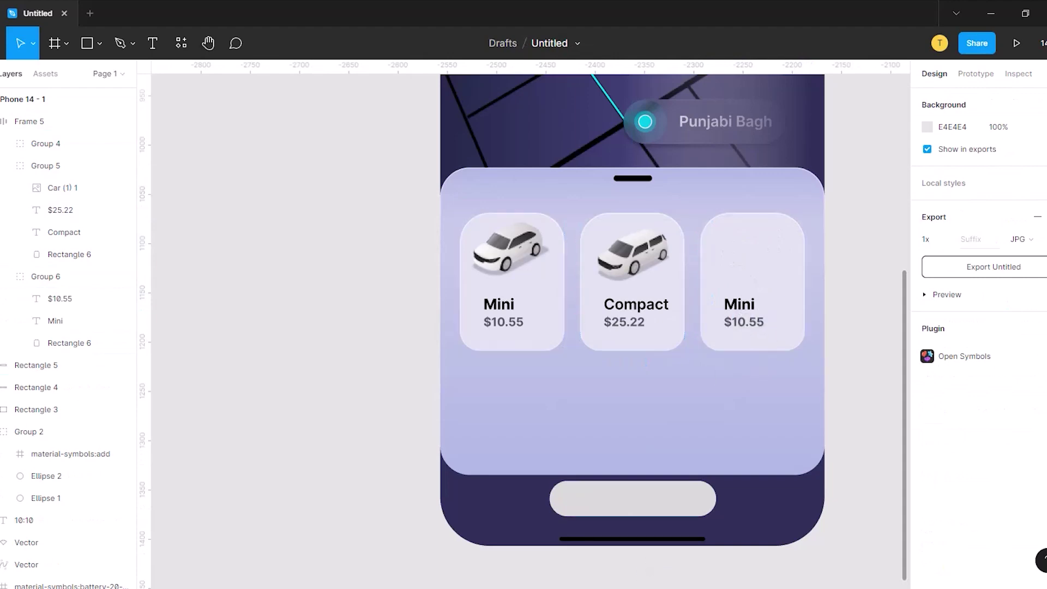
{"action": "key", "text": "ctrl+shift+k"}
{"action": "left_click_drag", "start_coordinate": [589, 269], "coordinate": [662, 267]}
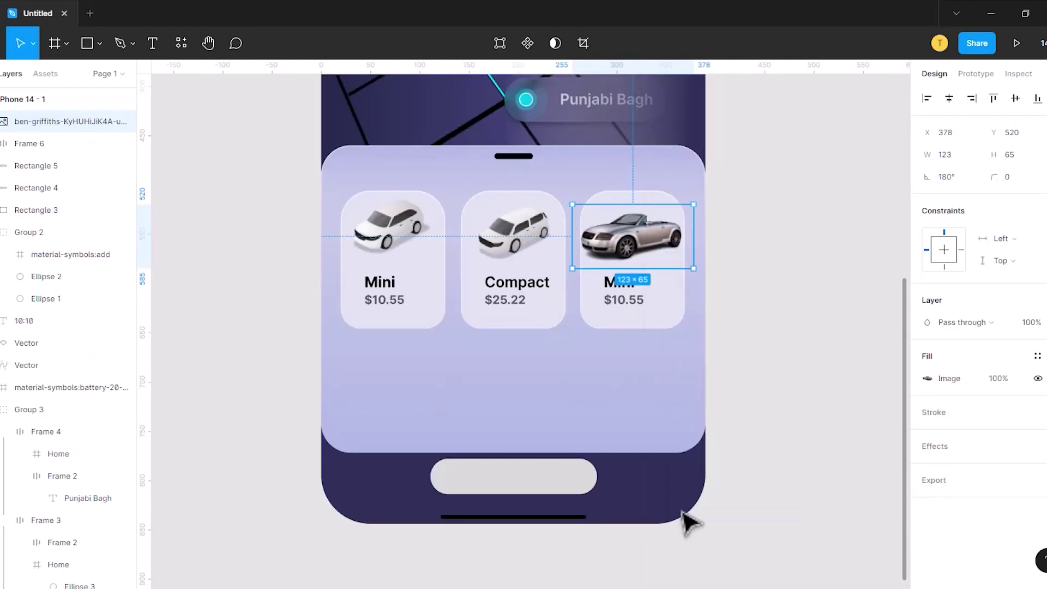
{"action": "left_click", "coordinate": [645, 304]}
{"action": "double_click", "coordinate": [647, 285]}
{"action": "key", "text": "BackSpace"}
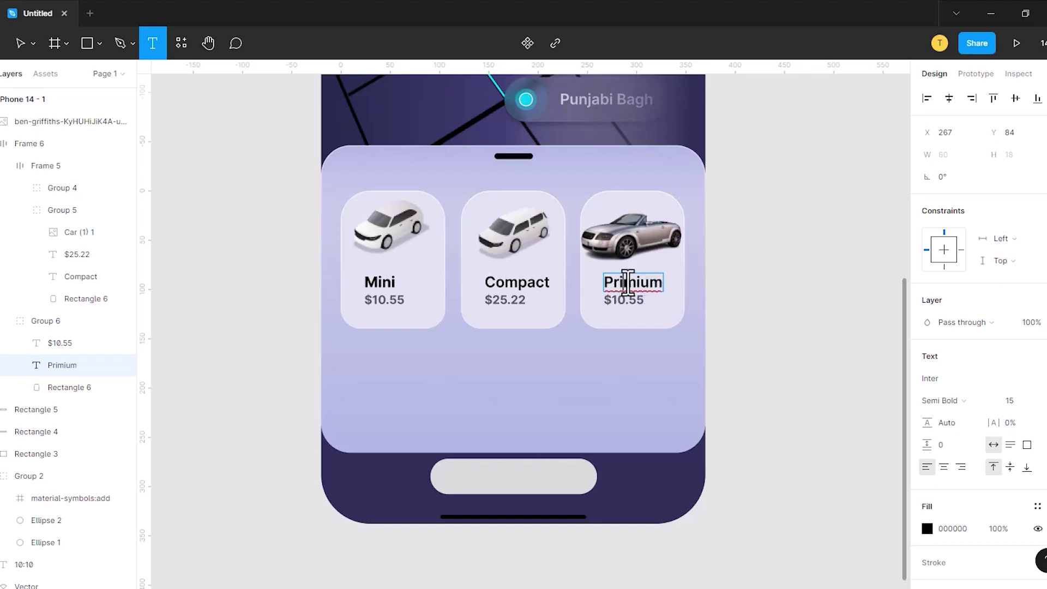
{"action": "left_click", "coordinate": [643, 304]}
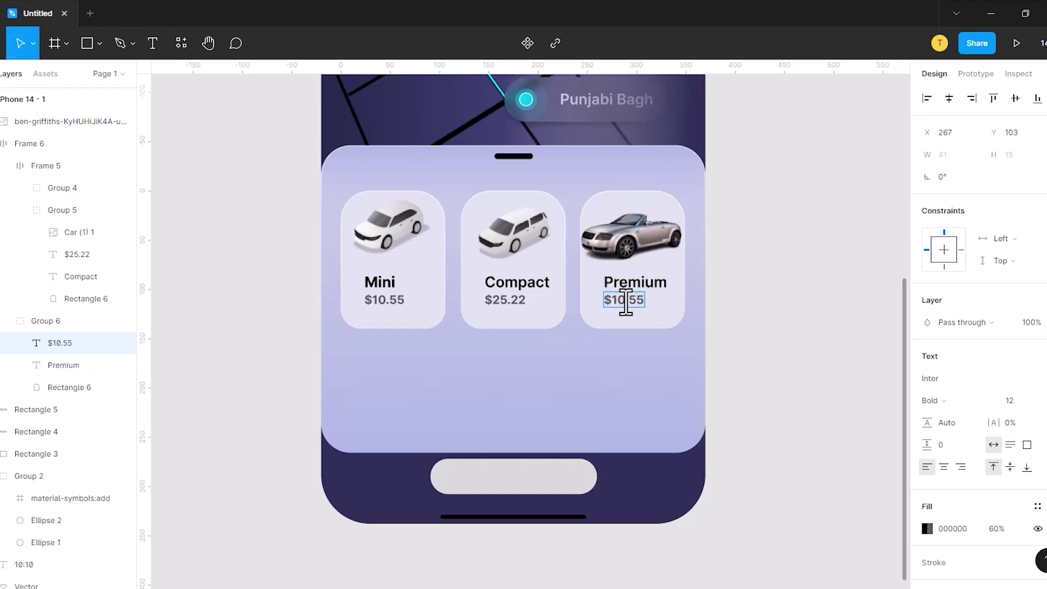
{"action": "type", "text": "5"}
- Add a 'Choose a ride' heading at size 18 above the cards
{"action": "left_click", "coordinate": [760, 330]}
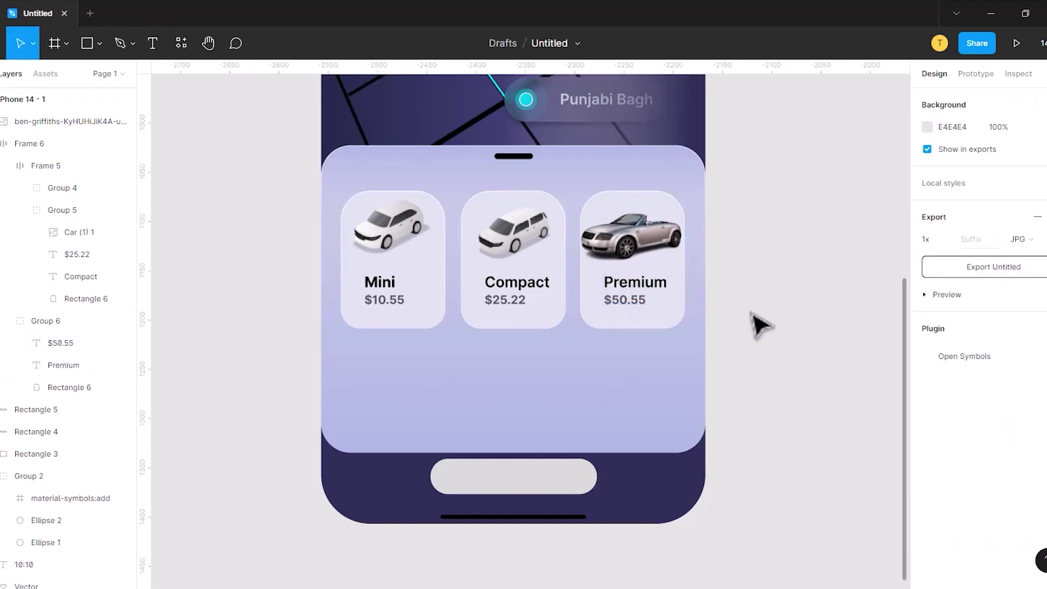
{"action": "scroll", "coordinate": [760, 336], "scroll_direction": "down", "scroll_amount": 3}
{"action": "key", "text": "t"}
{"action": "left_click", "coordinate": [491, 319]}
{"action": "type", "text": "Choose a ride"}
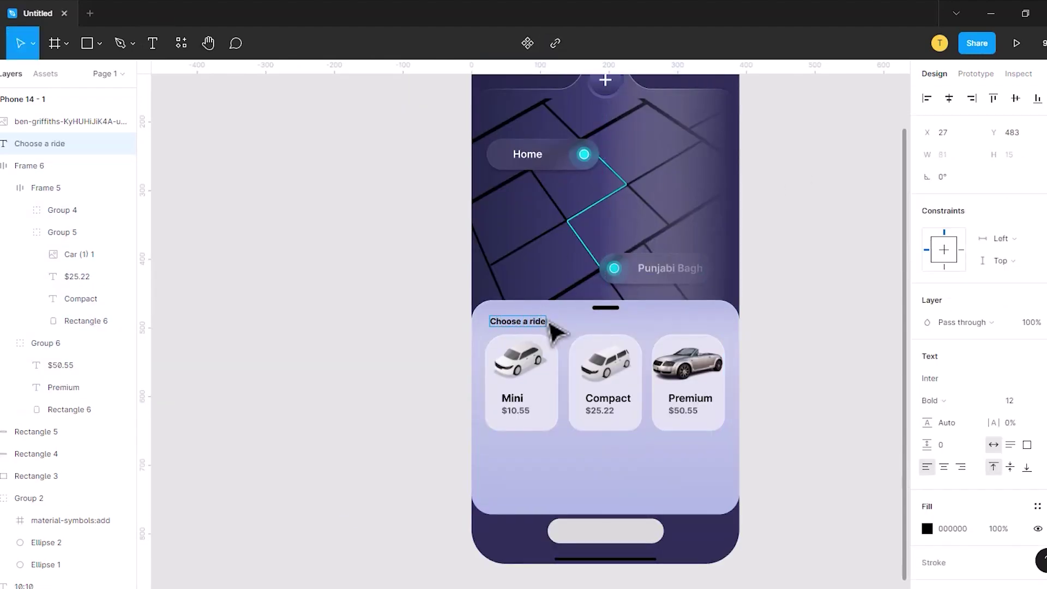
{"action": "double_click", "coordinate": [493, 327]}
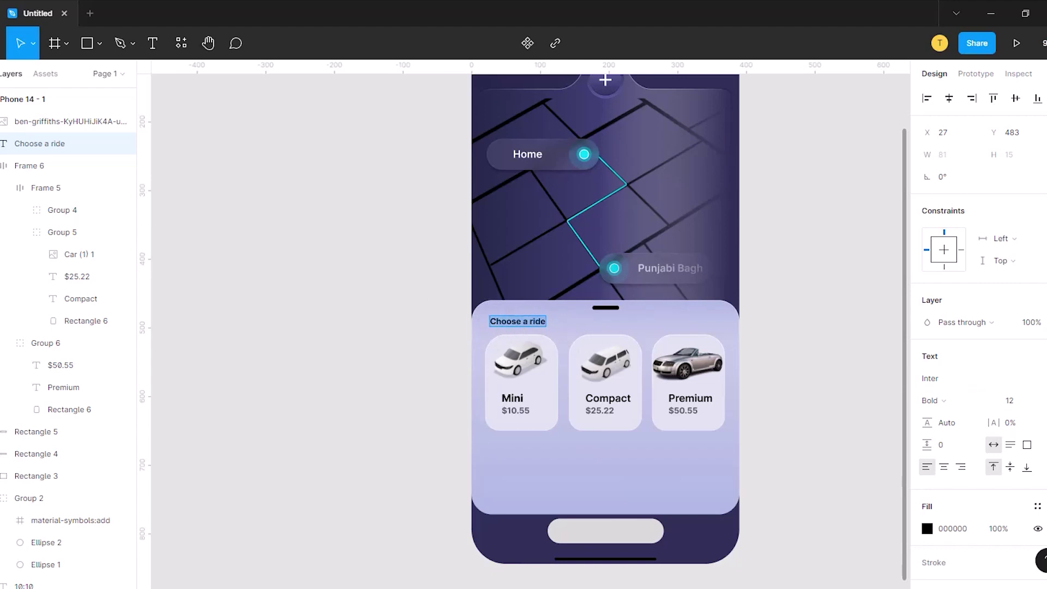
{"action": "left_click", "coordinate": [1030, 403]}
{"action": "type", "text": "18"}
{"action": "key", "text": "Return"}
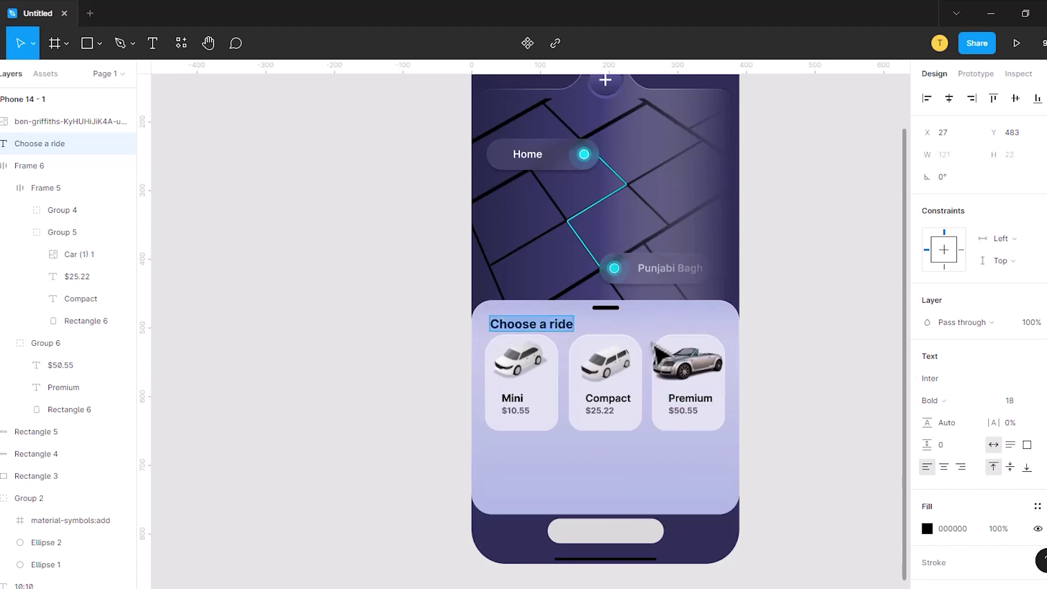
{"action": "key", "text": "Escape"}
- Stack the heading and card row in an auto-layout column with 16 spacing
{"action": "left_click", "coordinate": [543, 381], "text": "shift"}
{"action": "key", "text": "shift+a"}
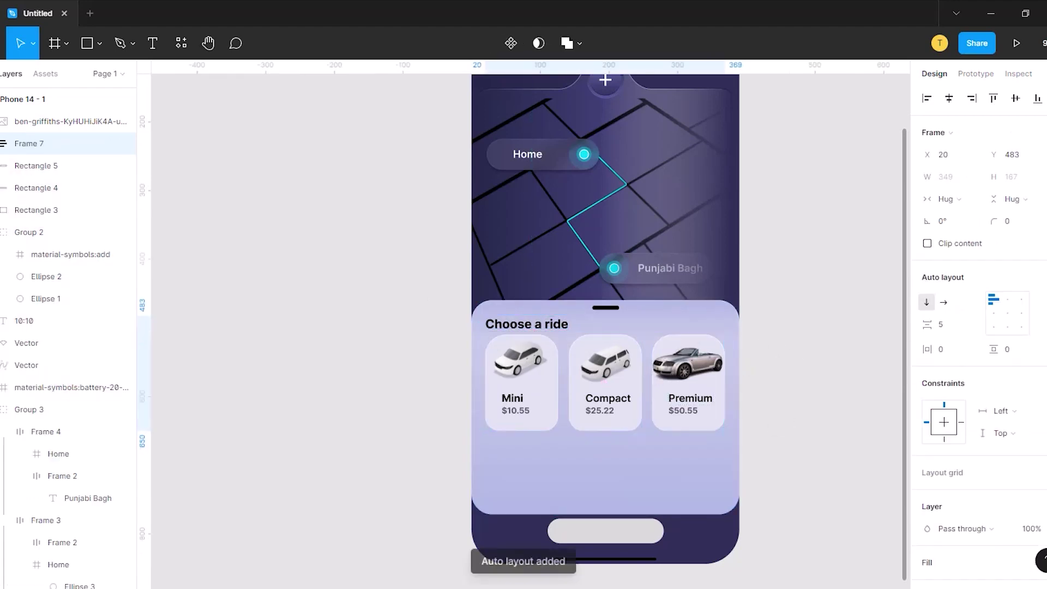
{"action": "left_click", "coordinate": [949, 324]}
{"action": "type", "text": "16"}
{"action": "key", "text": "Return"}
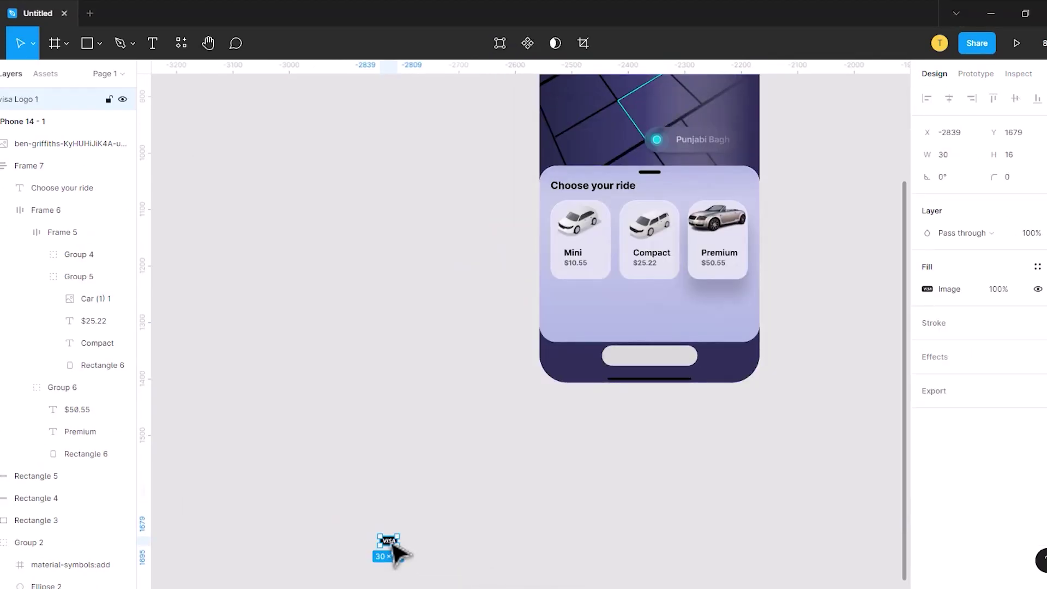
- Place the Visa logo in the phone screen and draw a small black (000000) dot beside it
{"action": "left_click_drag", "start_coordinate": [389, 541], "coordinate": [557, 334]}
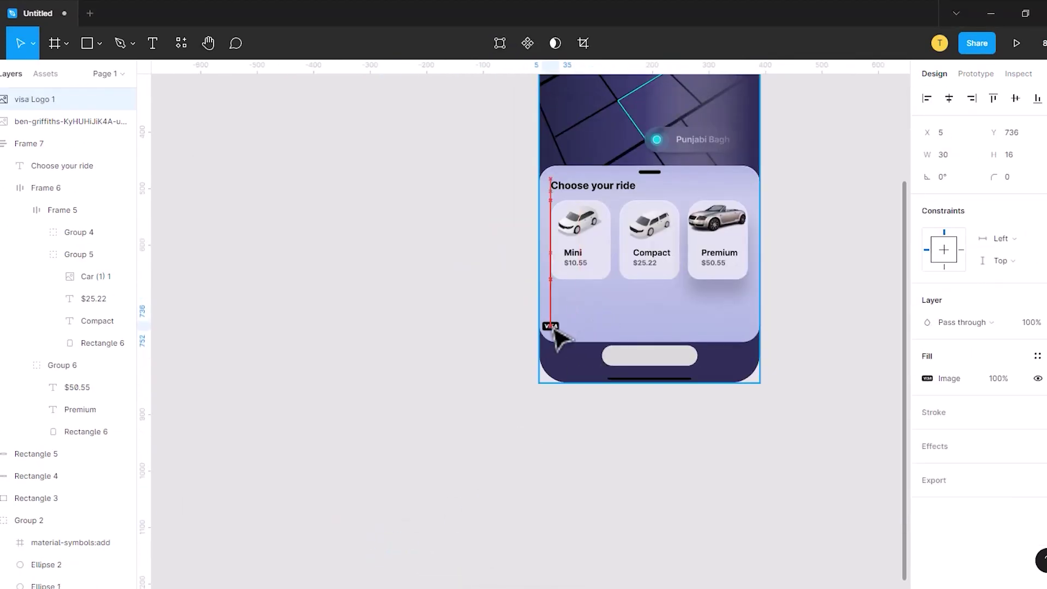
{"action": "scroll", "coordinate": [550, 325], "scroll_direction": "up", "scroll_amount": 5}
{"action": "scroll", "coordinate": [547, 319], "scroll_direction": "up", "scroll_amount": 3}
{"action": "key", "text": "o"}
{"action": "left_click_drag", "start_coordinate": [504, 375], "coordinate": [507, 378]}
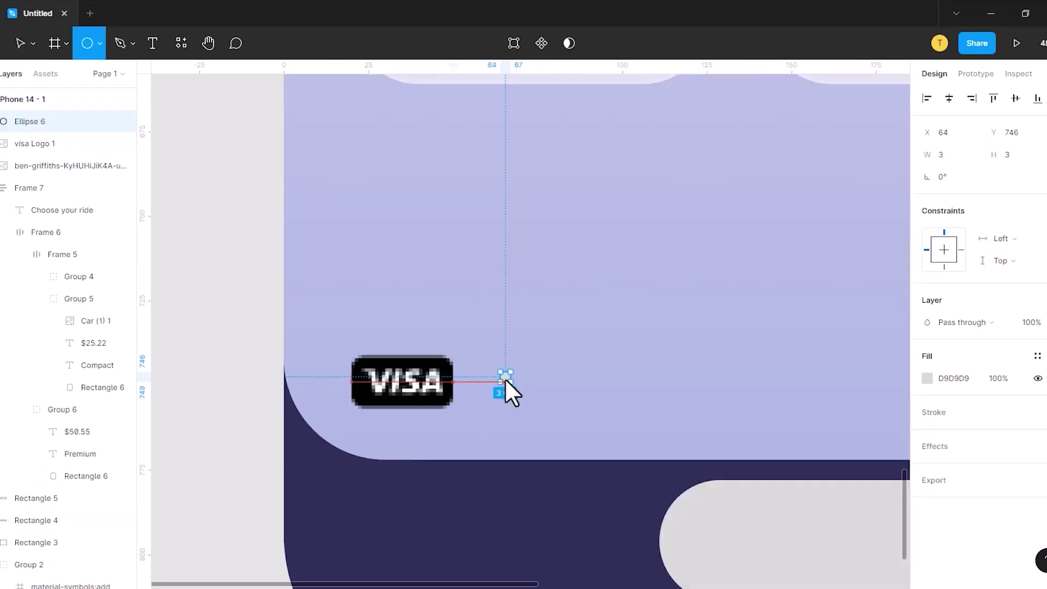
{"action": "left_click", "coordinate": [927, 378]}
{"action": "type", "text": "000000"}
{"action": "key", "text": "Return"}
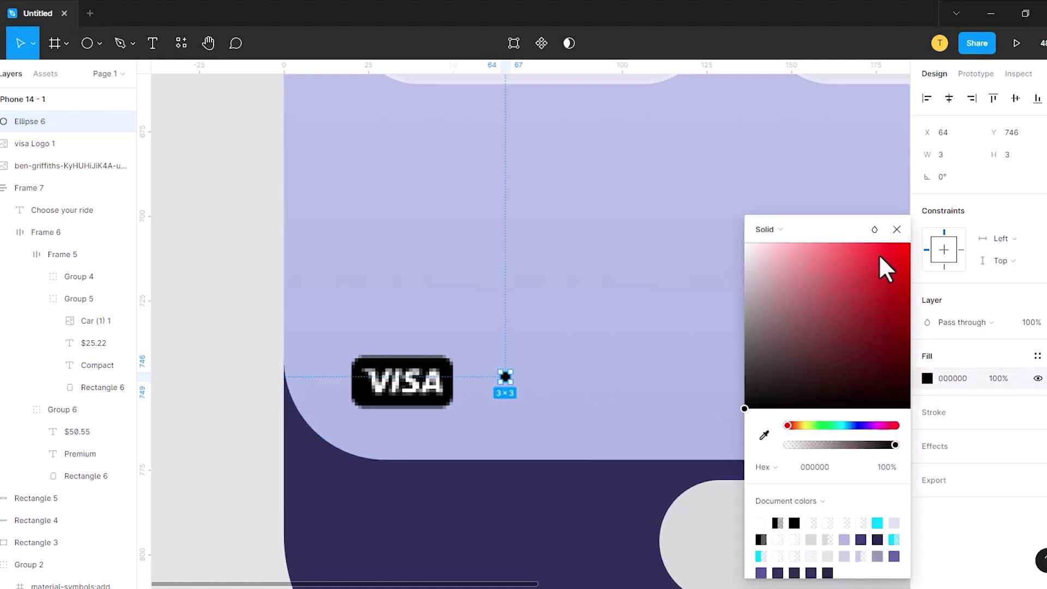
{"action": "key", "text": "Escape"}
- Duplicate the dot into four dots and wrap them in a horizontal auto layout row
{"action": "left_click_drag", "start_coordinate": [505, 376], "coordinate": [505, 377]}
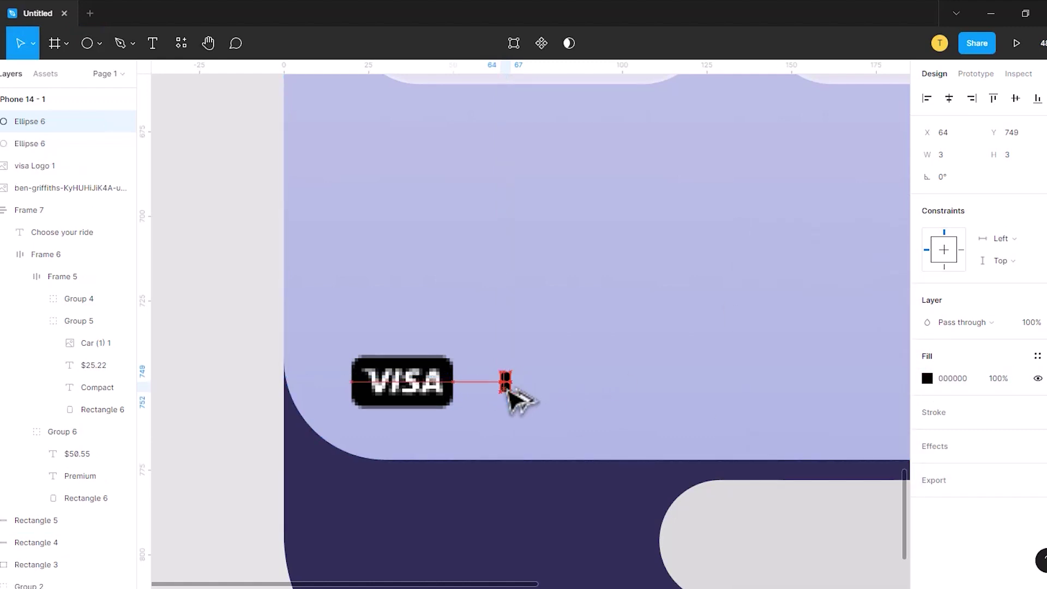
{"action": "key", "text": "ctrl+d"}
{"action": "key", "text": "ctrl+d"}
{"action": "scroll", "coordinate": [567, 389], "scroll_direction": "up", "scroll_amount": 3}
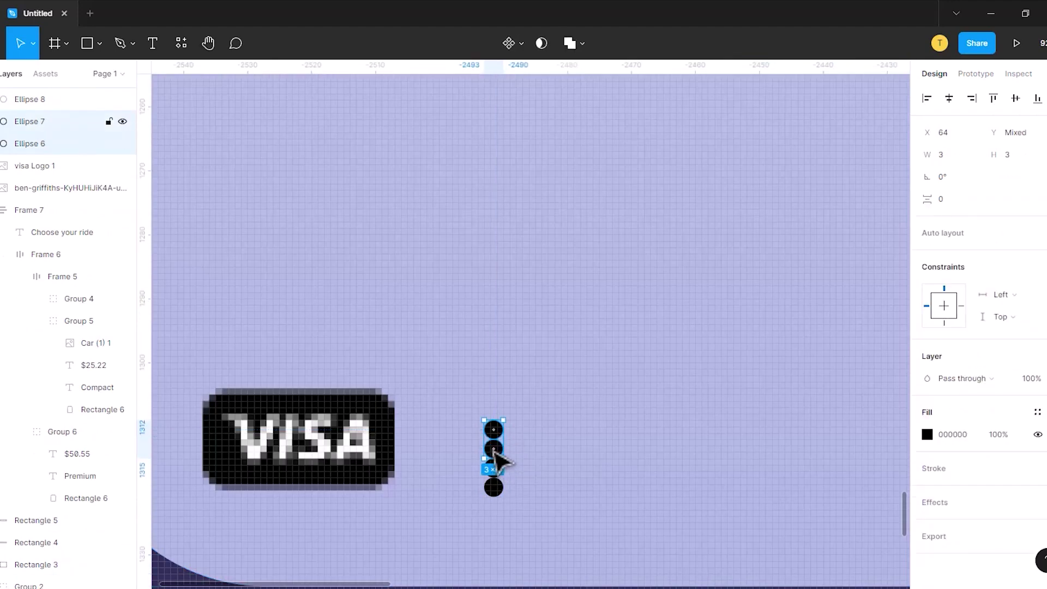
{"action": "left_click_drag", "start_coordinate": [498, 465], "coordinate": [503, 501]}
{"action": "key", "text": "shift+a"}
{"action": "left_click", "coordinate": [944, 302]}
- Tighten the spacing between the four dots, settling on a gap of 2
{"action": "left_click", "coordinate": [944, 325]}
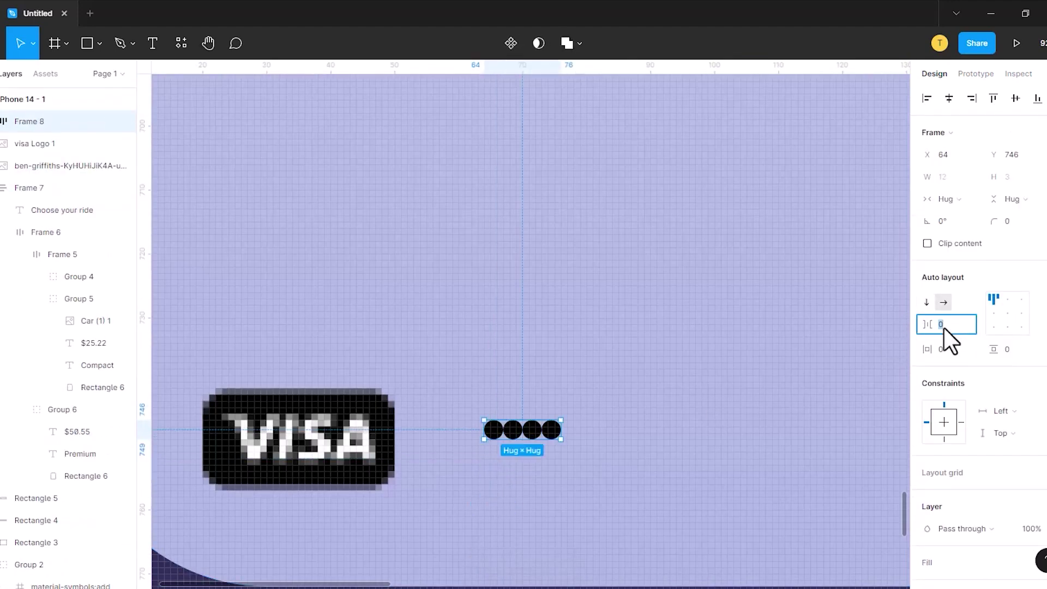
{"action": "type", "text": "5"}
{"action": "key", "text": "Return"}
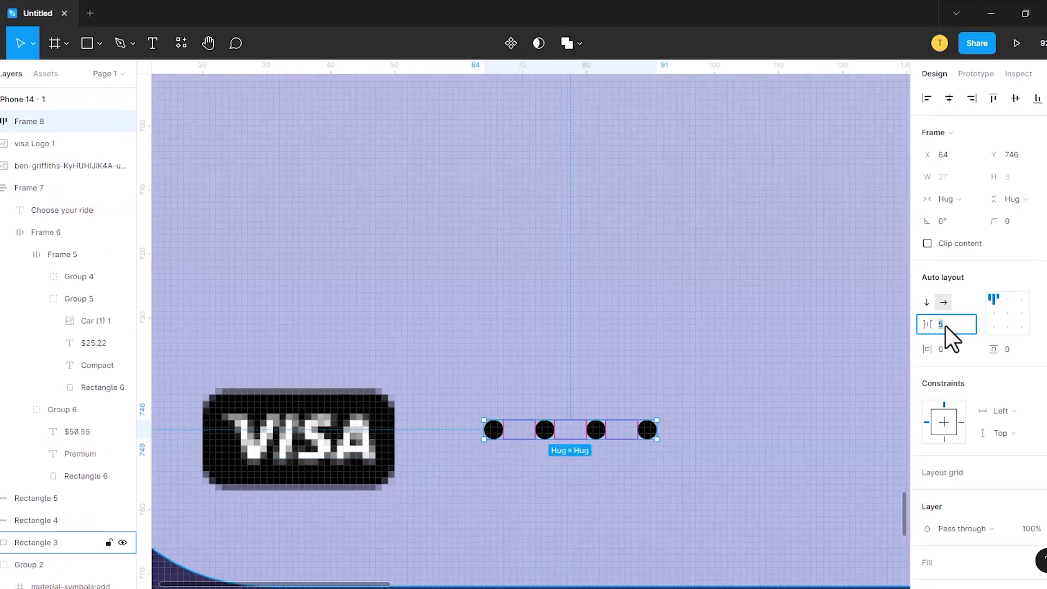
{"action": "type", "text": "3"}
{"action": "key", "text": "Return"}
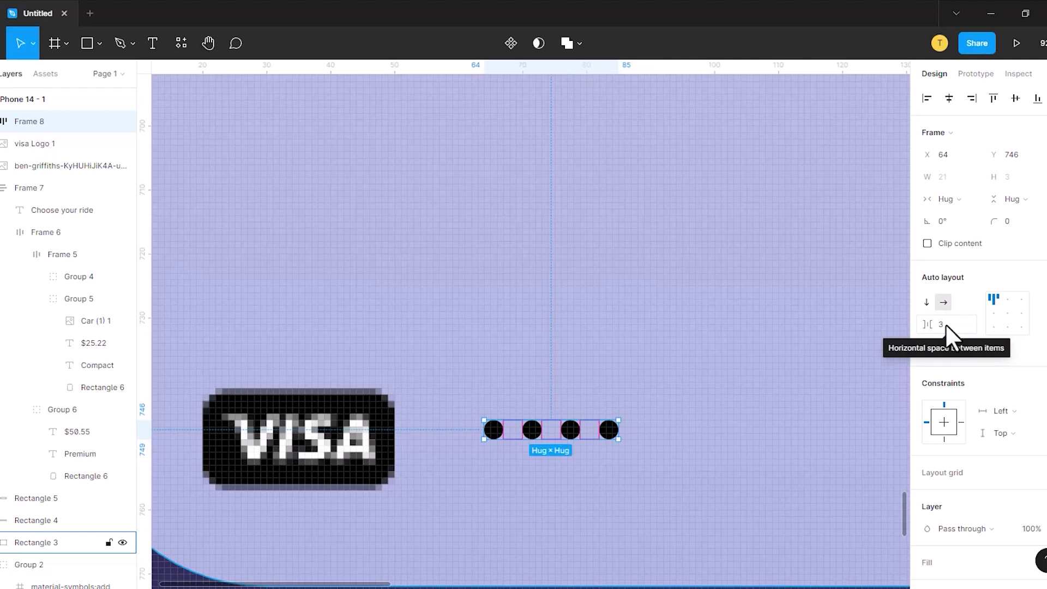
{"action": "left_click", "coordinate": [944, 323]}
{"action": "type", "text": "2"}
{"action": "key", "text": "Return"}
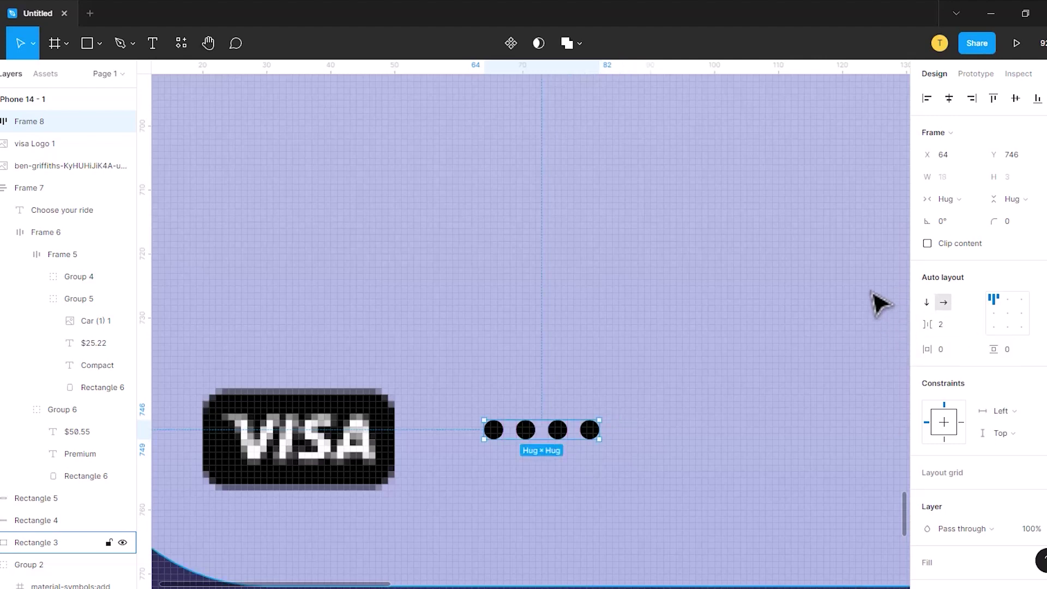
- Add the card number 7779 at font size 15 next to the dots
{"action": "key", "text": "t"}
{"action": "left_click", "coordinate": [650, 430]}
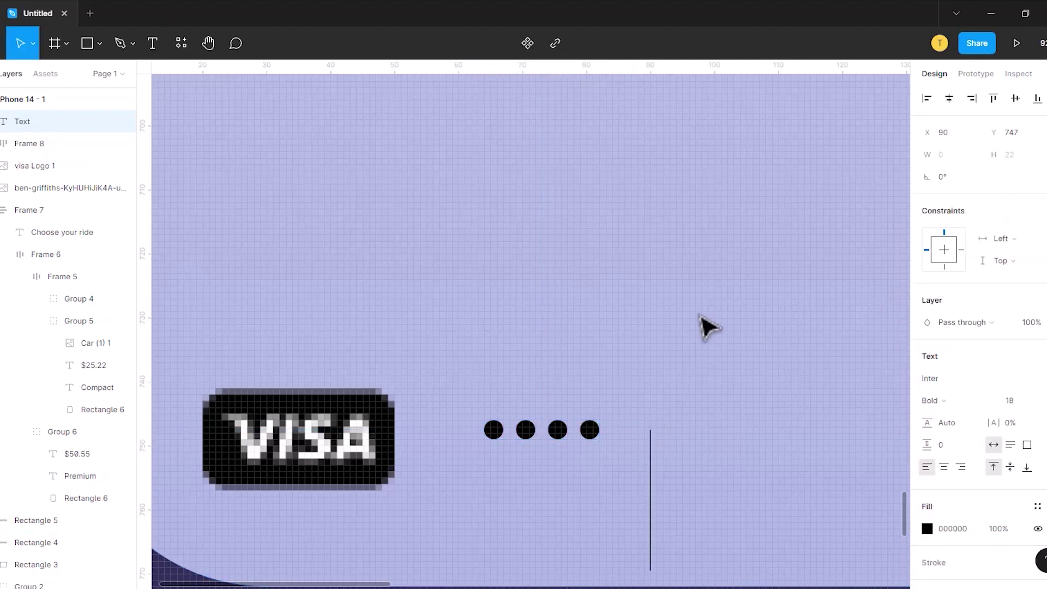
{"action": "type", "text": "777"}
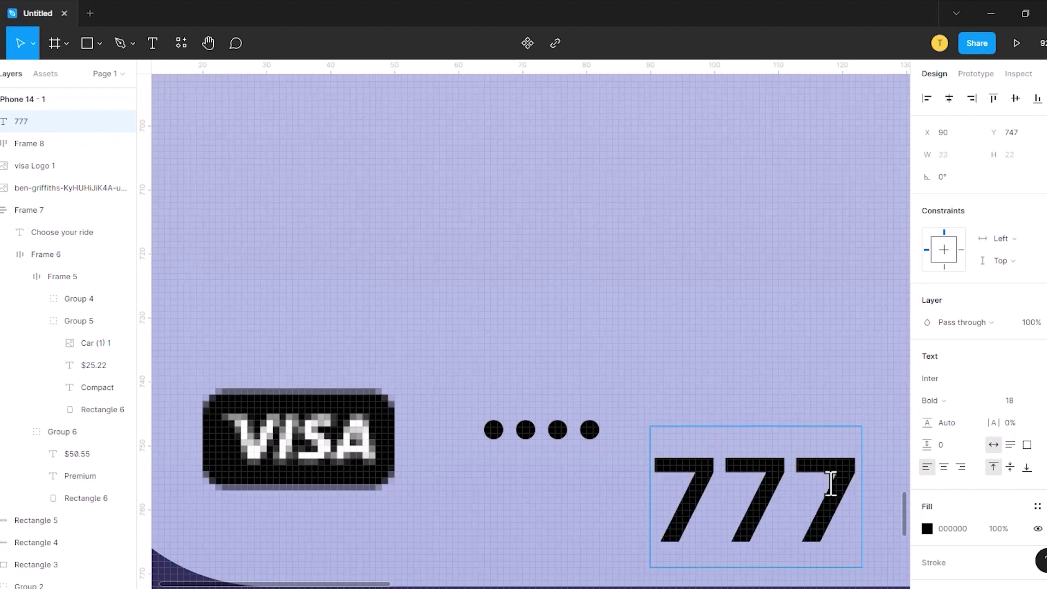
{"action": "type", "text": "9"}
{"action": "key", "text": "ctrl+a"}
{"action": "left_click", "coordinate": [1010, 400]}
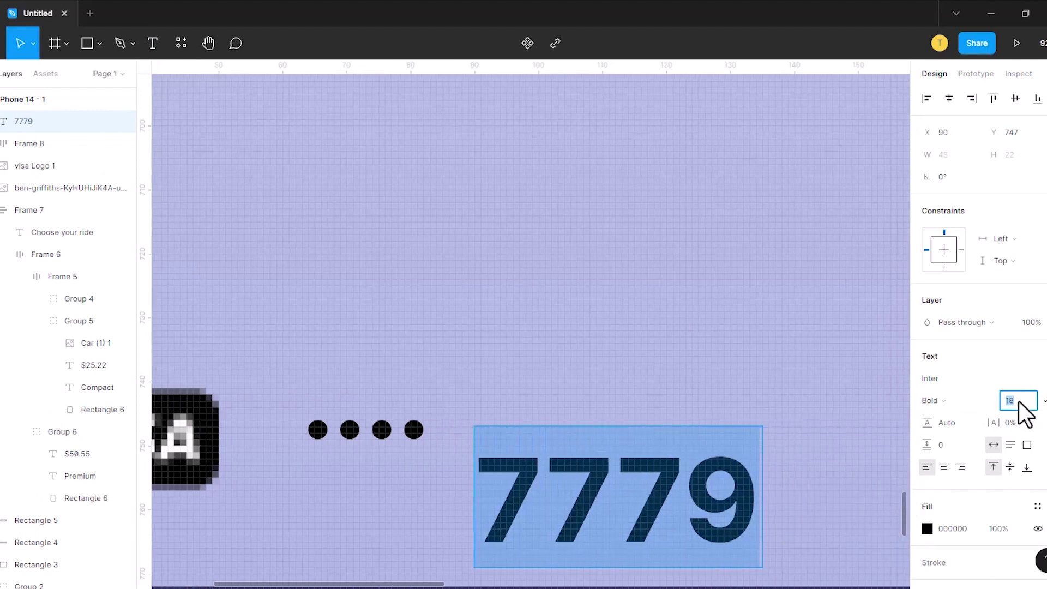
{"action": "type", "text": "15"}
{"action": "key", "text": "Return"}
{"action": "key", "text": "Escape"}
{"action": "left_click_drag", "start_coordinate": [600, 480], "coordinate": [570, 426]}
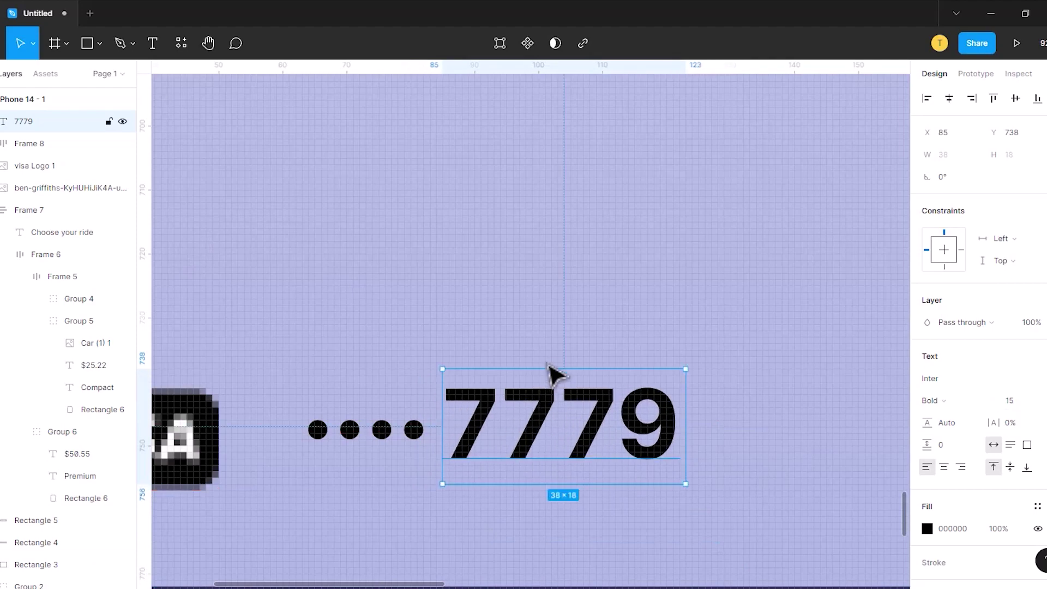
- Group the Visa logo, dots and 7779 into a horizontal auto layout row with gap 6
{"action": "left_click", "coordinate": [35, 166], "text": "shift"}
{"action": "key", "text": "shift+a"}
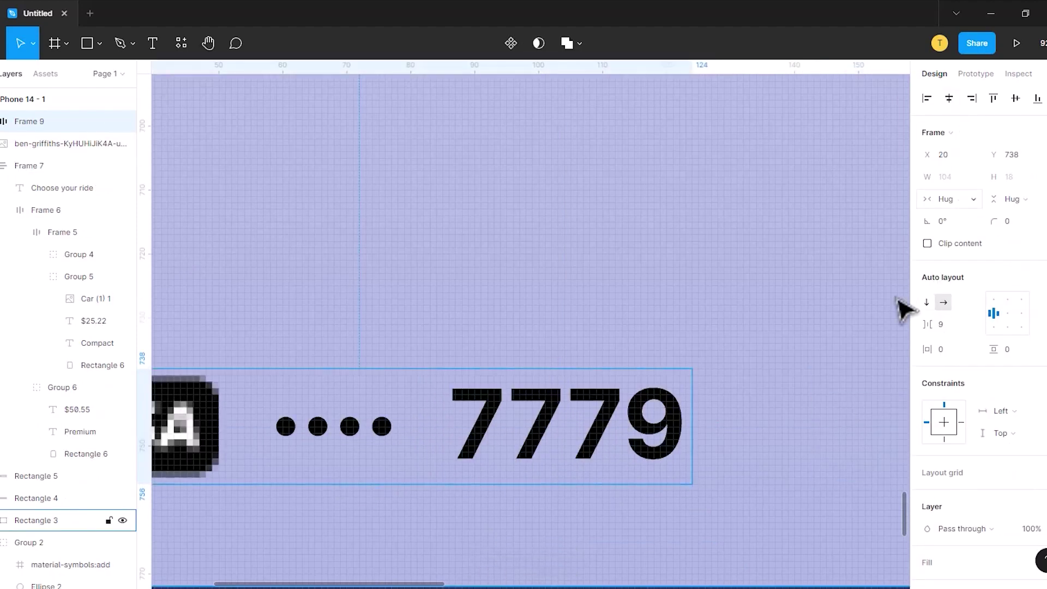
{"action": "left_click", "coordinate": [948, 328]}
{"action": "type", "text": "6"}
{"action": "key", "text": "Return"}
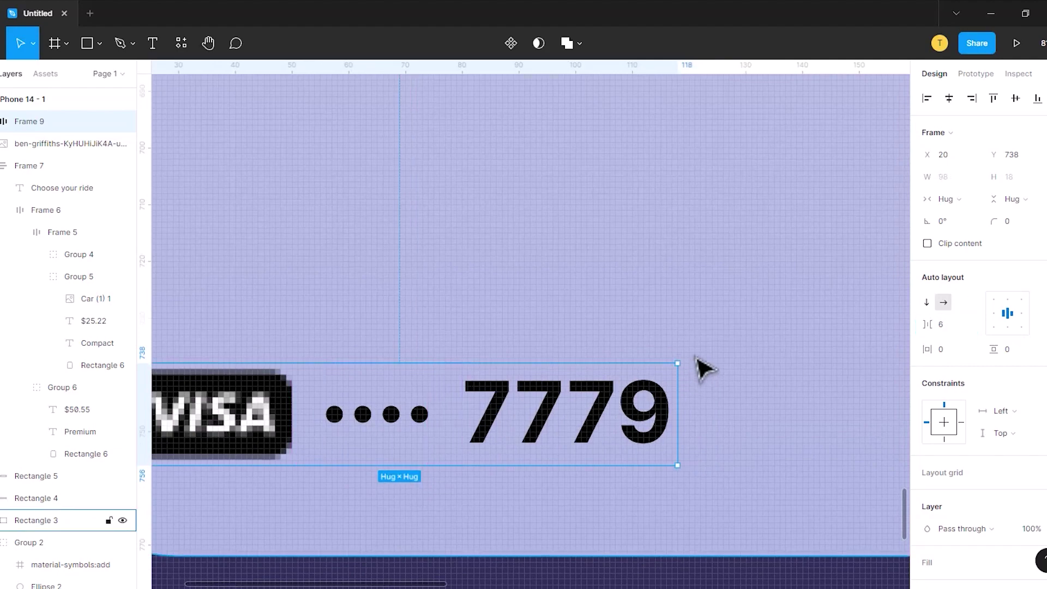
{"action": "scroll", "coordinate": [704, 368], "scroll_direction": "down", "scroll_amount": 3}
{"action": "scroll", "coordinate": [713, 367], "scroll_direction": "down", "scroll_amount": 5}
- Copy the back chevron, flip it to point right, and place it at the Visa row's end
{"action": "left_click", "coordinate": [440, 120], "text": "ctrl"}
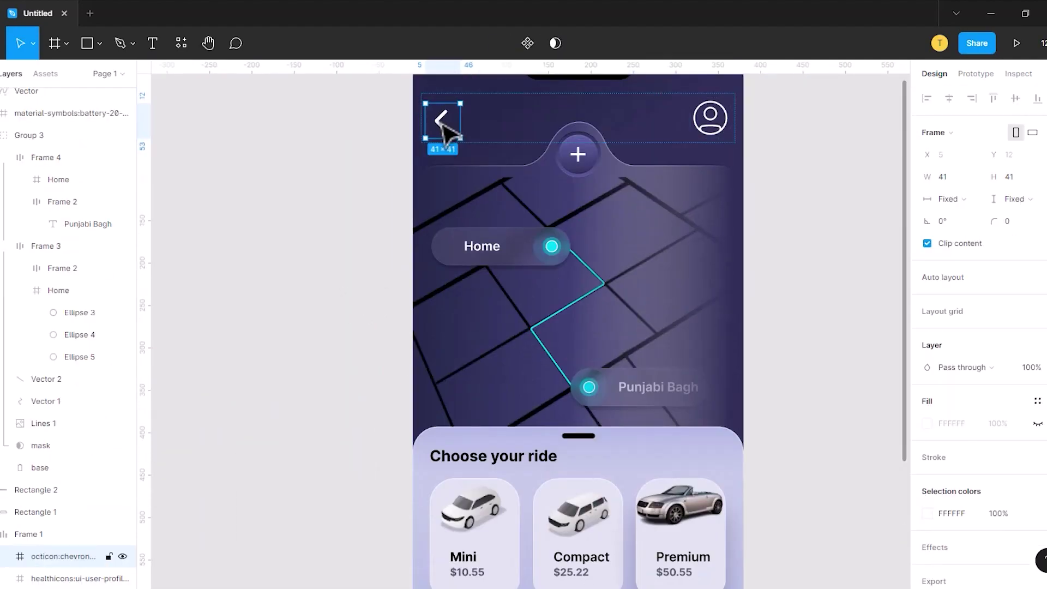
{"action": "left_click_drag", "start_coordinate": [372, 269], "coordinate": [682, 511]}
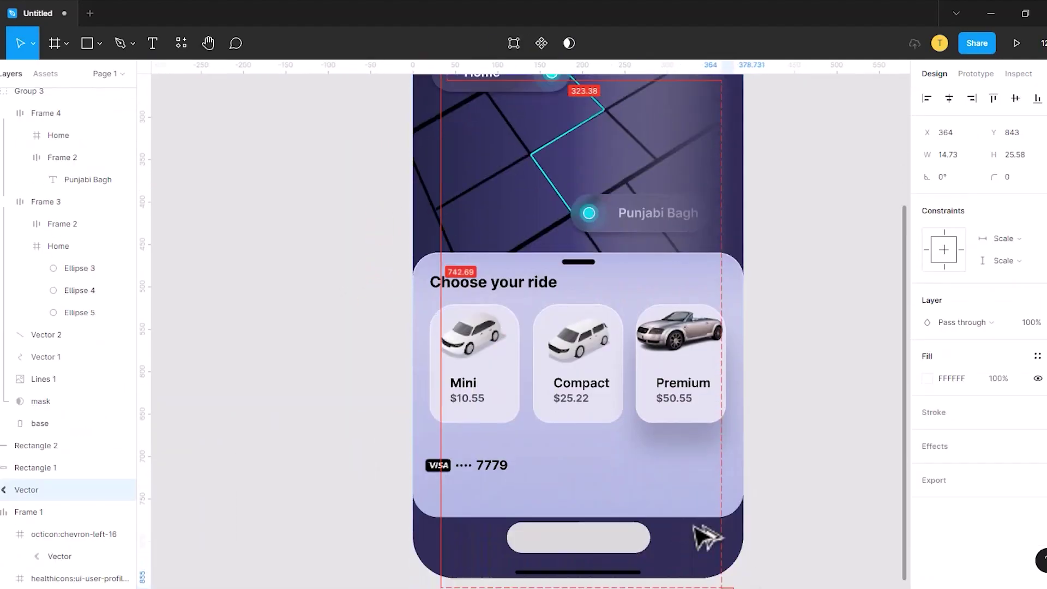
{"action": "right_click", "coordinate": [679, 510]}
{"action": "left_click", "coordinate": [705, 564]}
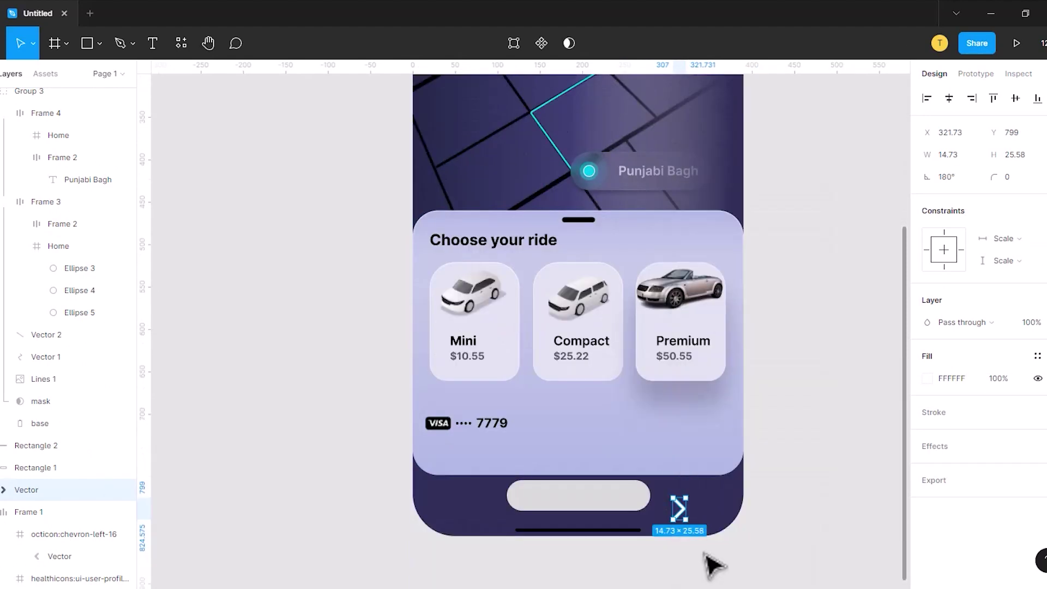
{"action": "left_click_drag", "start_coordinate": [695, 509], "coordinate": [721, 426]}
{"action": "right_click", "coordinate": [720, 428]}
{"action": "left_click", "coordinate": [750, 290]}
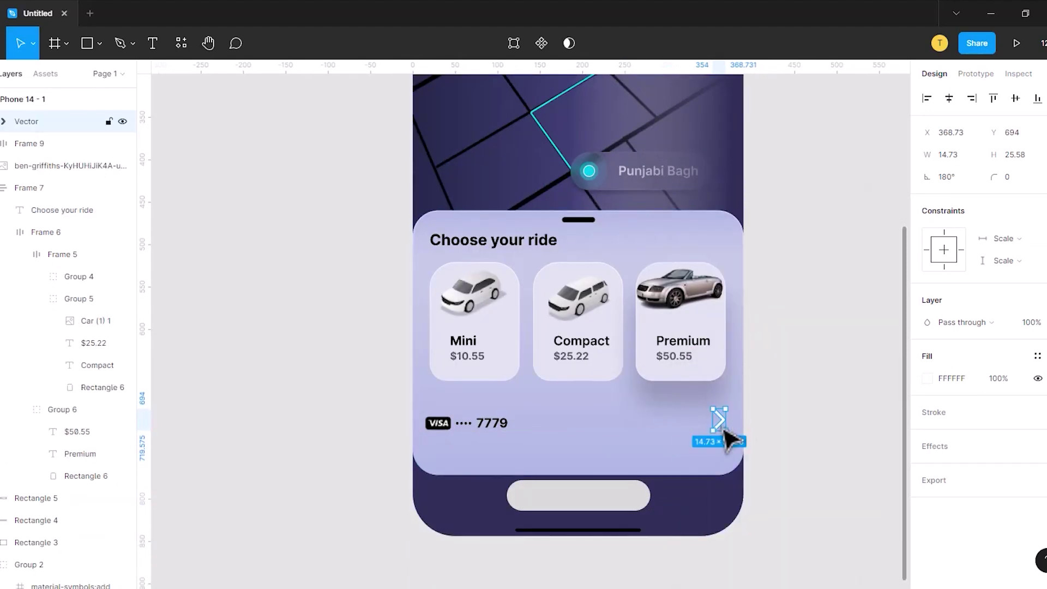
- Wrap the Visa row and arrow in auto layout with gap 219 and padding 10/20
{"action": "left_click", "coordinate": [927, 378]}
{"action": "key", "text": "Escape"}
{"action": "left_click", "coordinate": [466, 423], "text": "shift"}
{"action": "key", "text": "shift+a"}
{"action": "left_click", "coordinate": [950, 325]}
{"action": "type", "text": "2"}
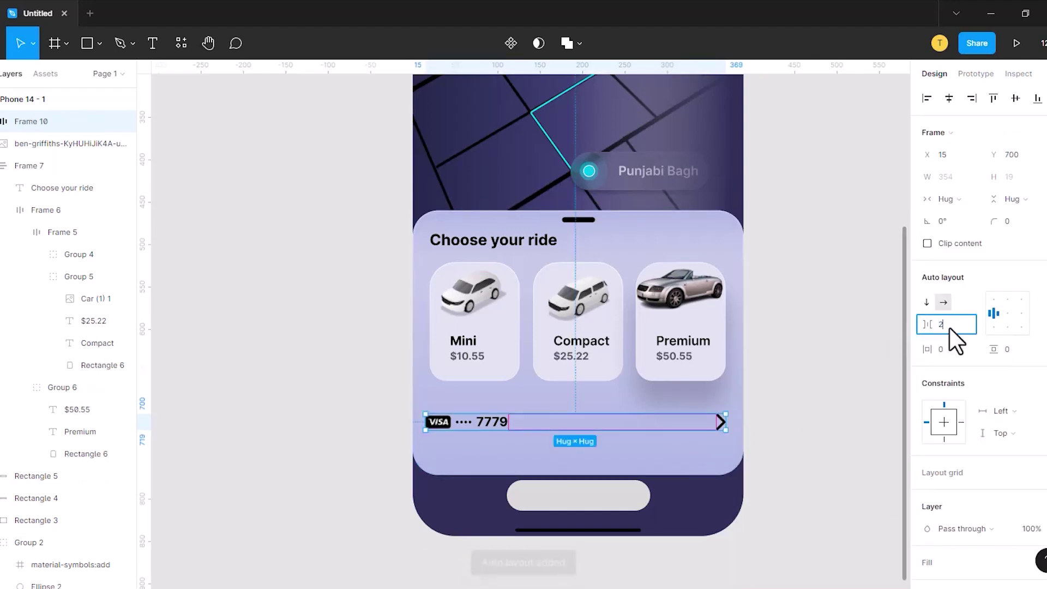
{"action": "type", "text": "19"}
{"action": "key", "text": "Return"}
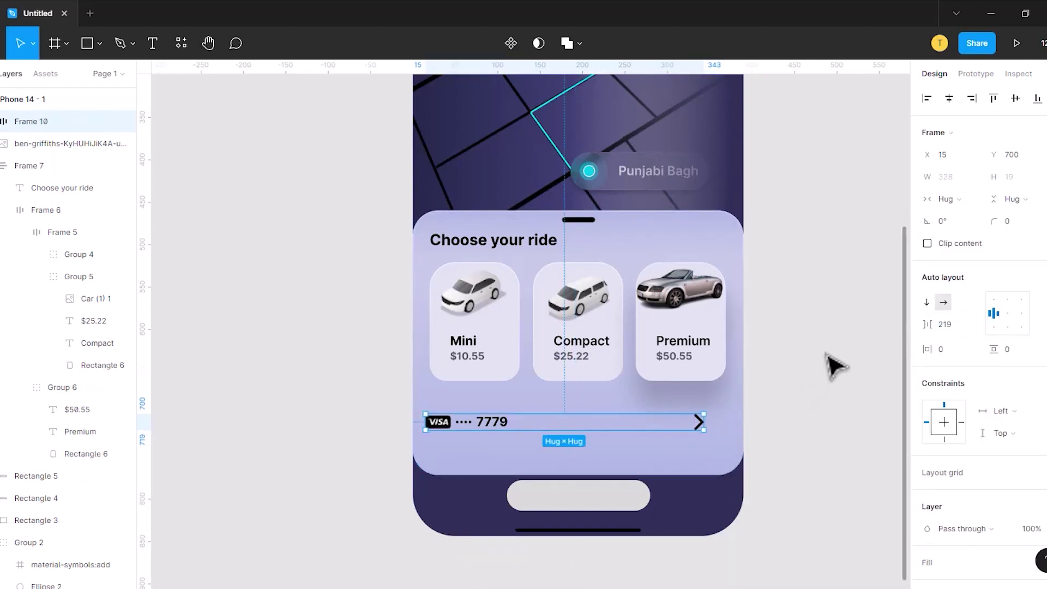
{"action": "type", "text": "10"}
{"action": "key", "text": "Return"}
{"action": "type", "text": "2"}
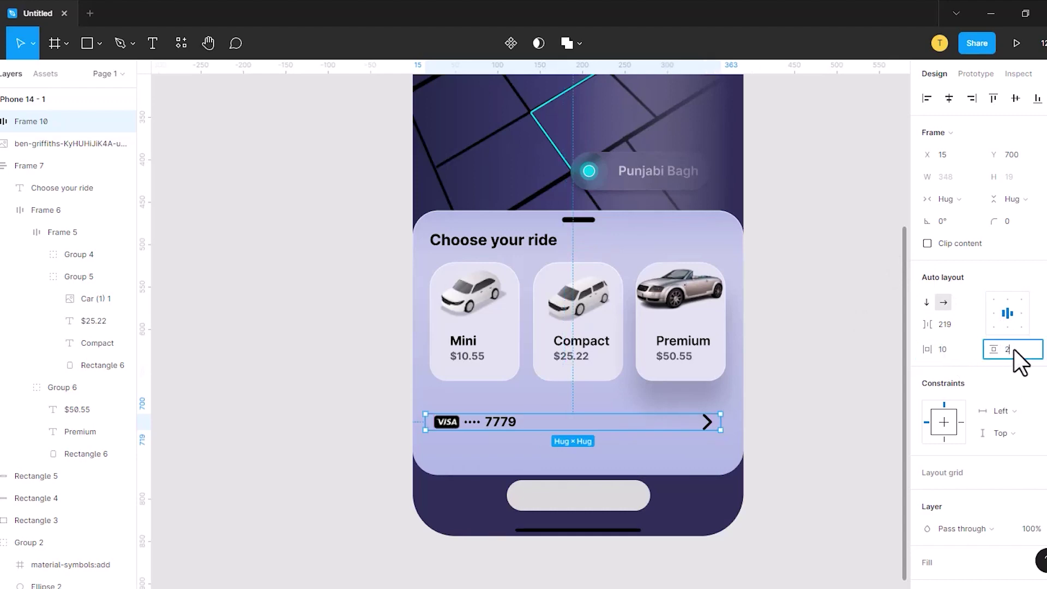
{"action": "type", "text": "0"}
{"action": "key", "text": "Return"}
{"action": "scroll", "coordinate": [928, 430], "scroll_direction": "down", "scroll_amount": 3}
- Give the Visa row a fill and paste the Mini card's styling onto it
{"action": "left_click", "coordinate": [1038, 379]}
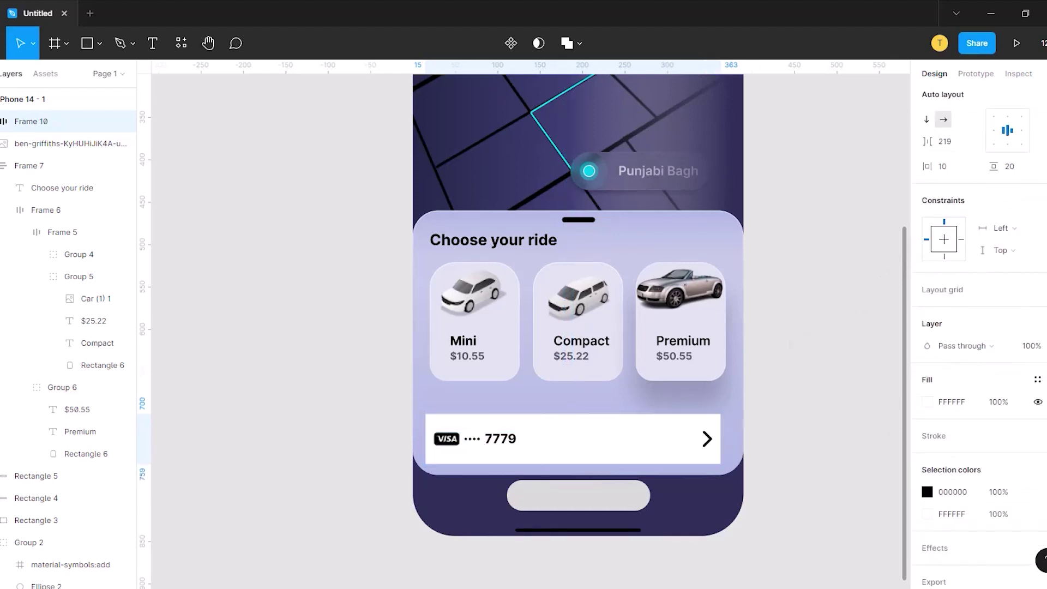
{"action": "left_click", "coordinate": [475, 327], "text": "ctrl"}
{"action": "right_click", "coordinate": [98, 343]}
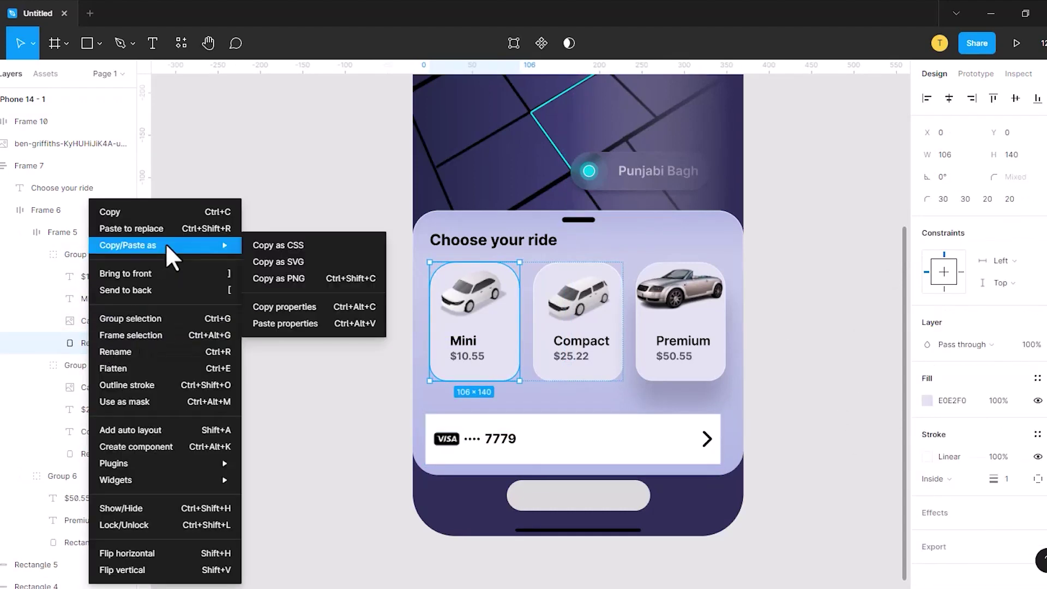
{"action": "left_click", "coordinate": [287, 324]}
{"action": "left_click", "coordinate": [562, 445]}
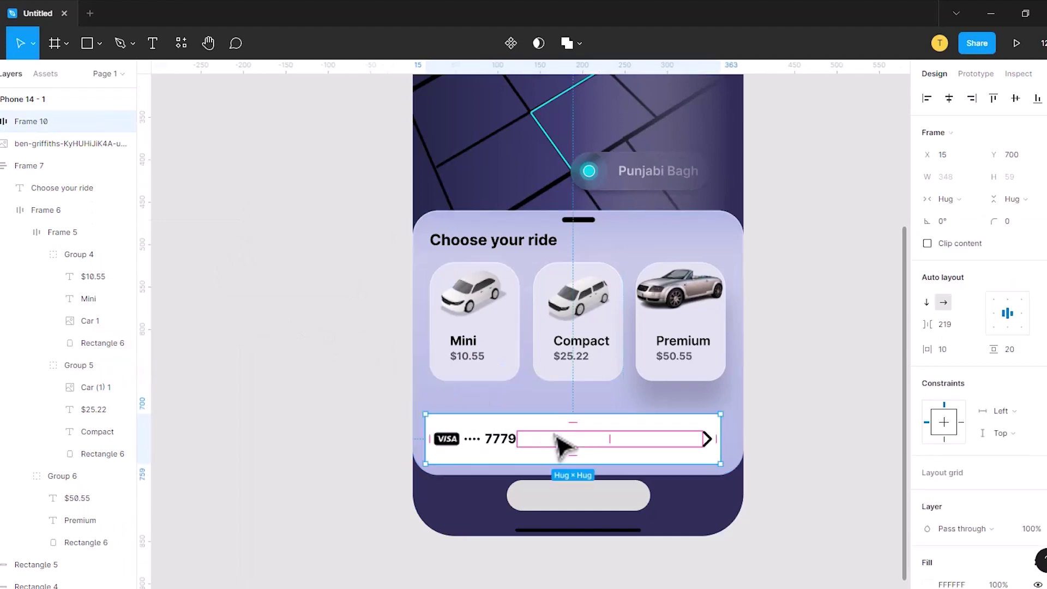
{"action": "right_click", "coordinate": [3, 124]}
{"action": "left_click", "coordinate": [180, 165]}
{"action": "left_click", "coordinate": [299, 311]}
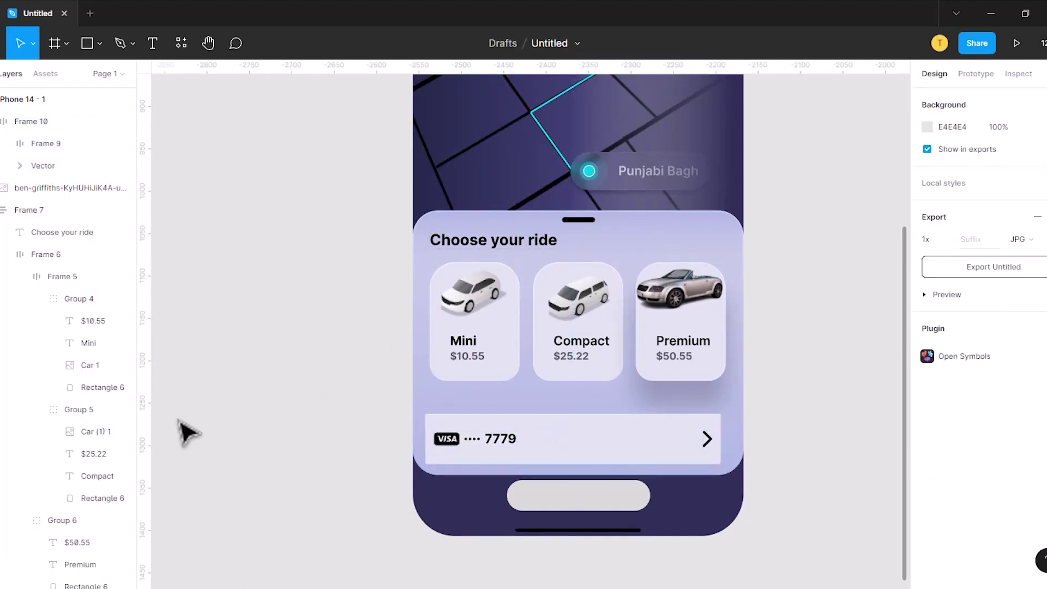
{"action": "left_click", "coordinate": [328, 393]}
- Switch the bottom button's fill to a linear gradient with first stop E0E5FF
{"action": "left_click", "coordinate": [1008, 220]}
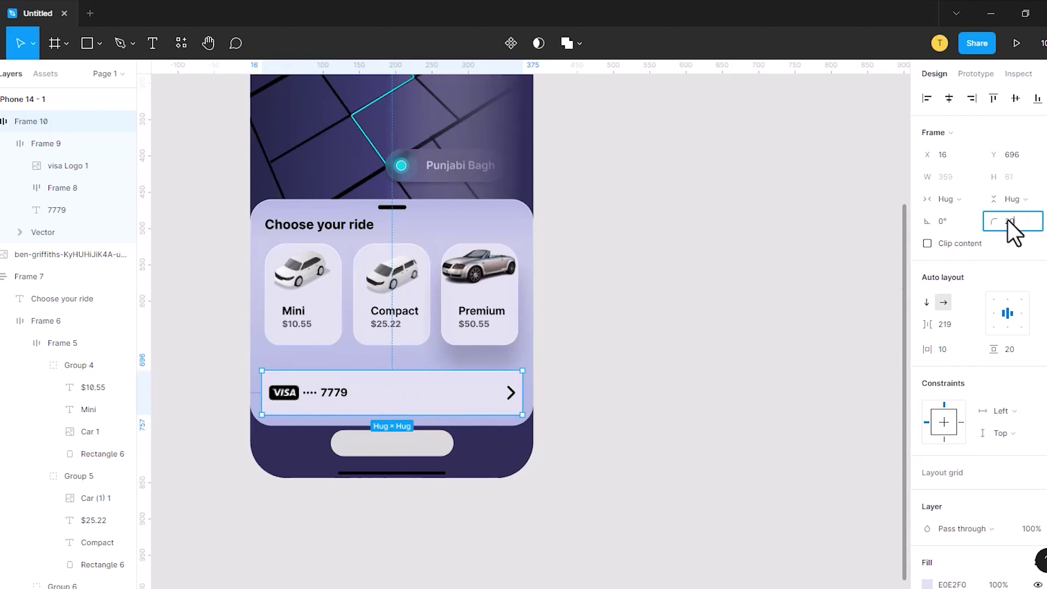
{"action": "left_click", "coordinate": [928, 375]}
{"action": "left_click", "coordinate": [767, 227]}
{"action": "left_click", "coordinate": [775, 250]}
{"action": "type", "text": "E0E5"}
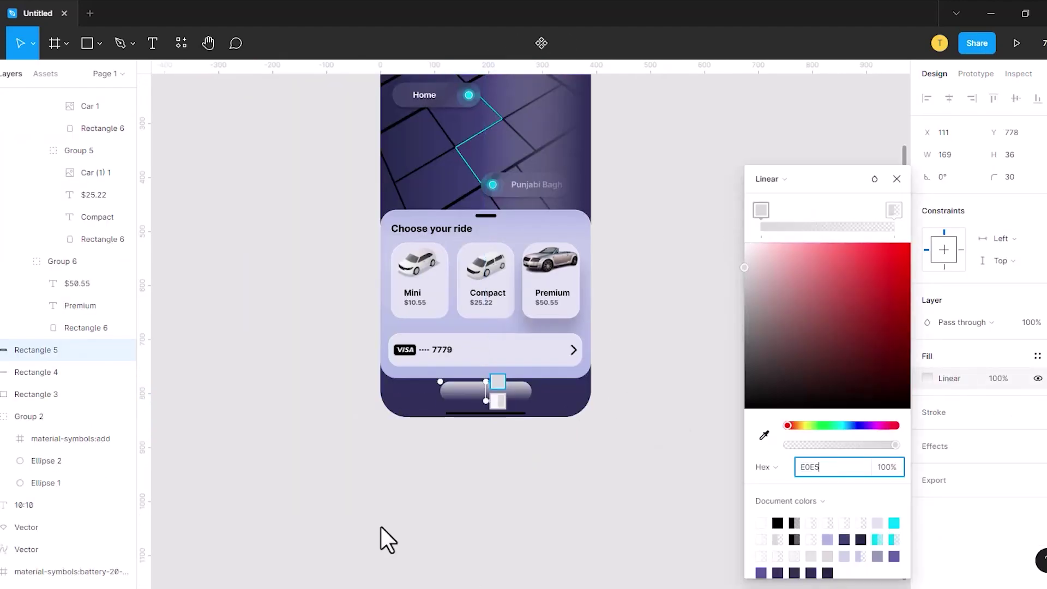
{"action": "type", "text": "FF"}
{"action": "key", "text": "Return"}
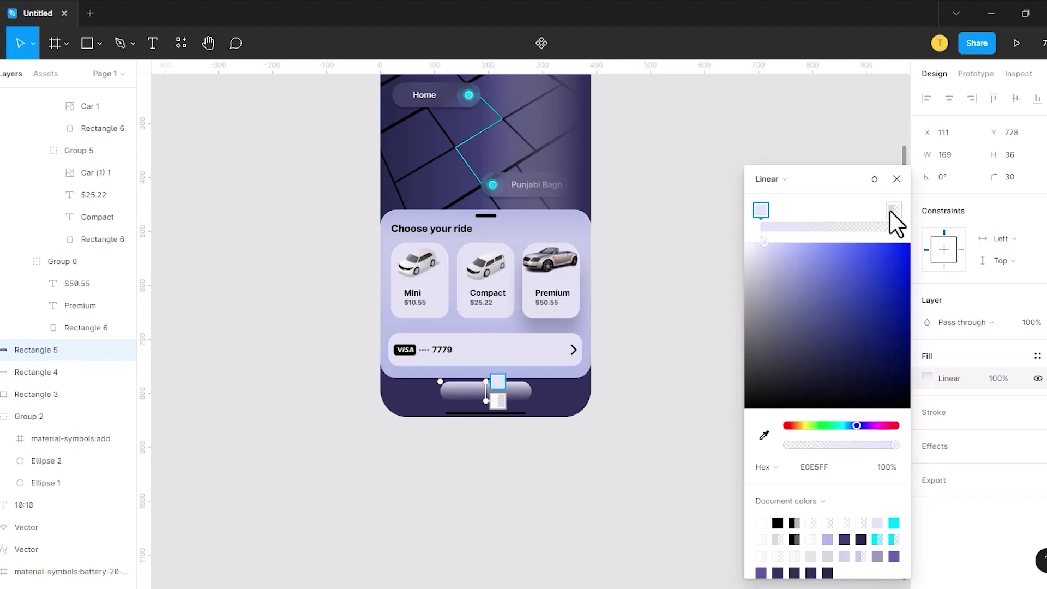
- Set the gradient's second stop to BFC7EC at 100% opacity
{"action": "left_click", "coordinate": [894, 210]}
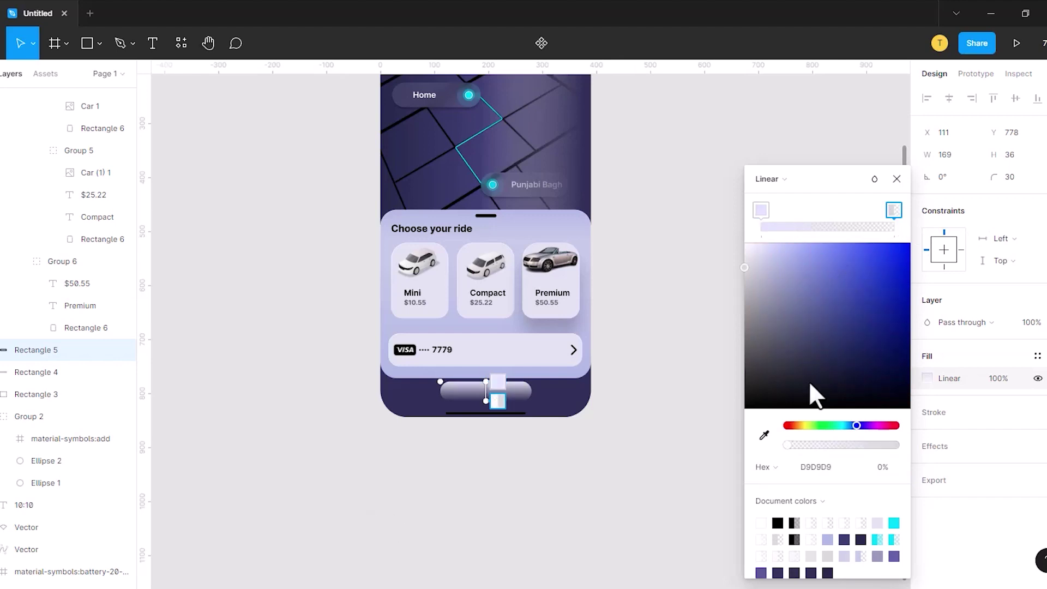
{"action": "left_click", "coordinate": [816, 466]}
{"action": "type", "text": "BF"}
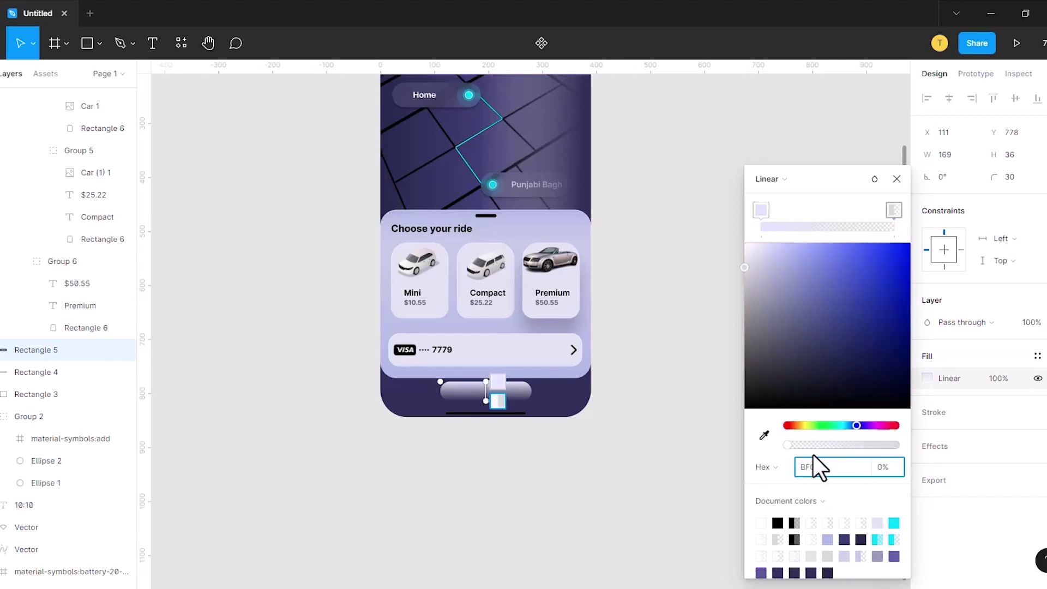
{"action": "type", "text": "C0EC"}
{"action": "key", "text": "Return"}
{"action": "left_click", "coordinate": [884, 468]}
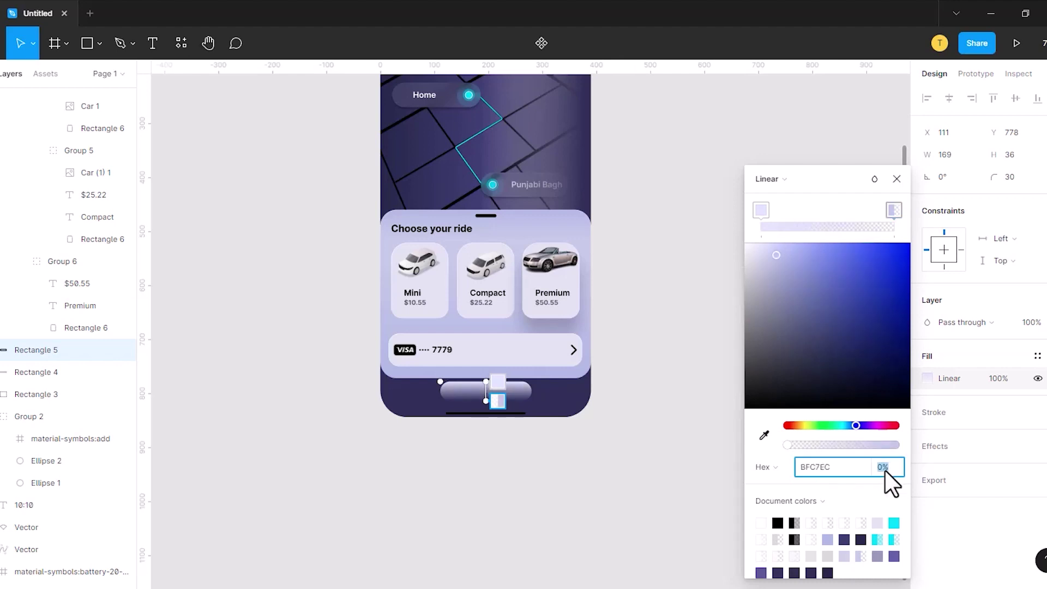
{"action": "type", "text": "100"}
{"action": "key", "text": "Return"}
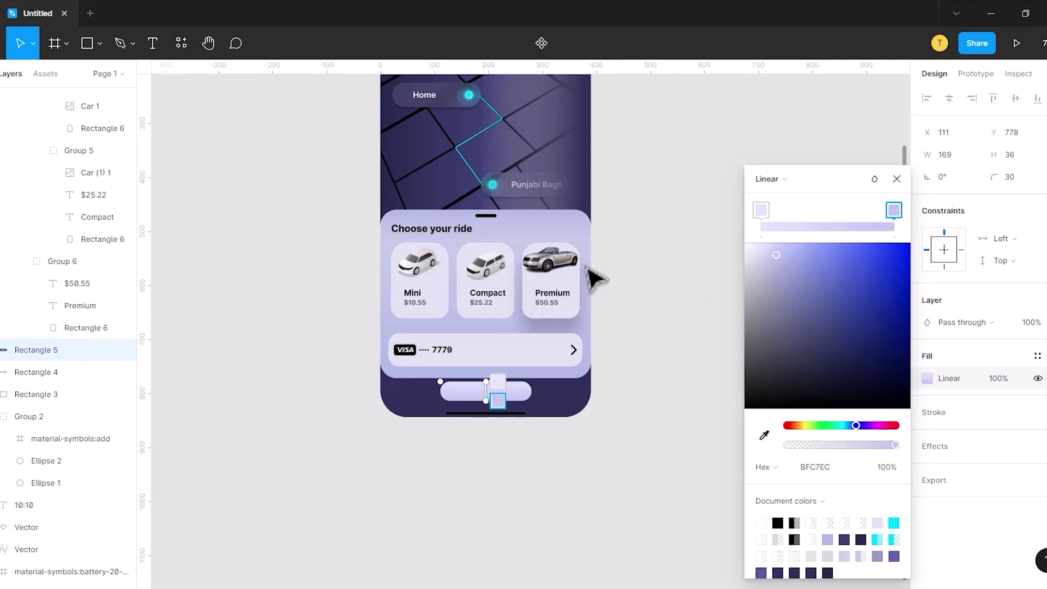
{"action": "left_click", "coordinate": [551, 445]}
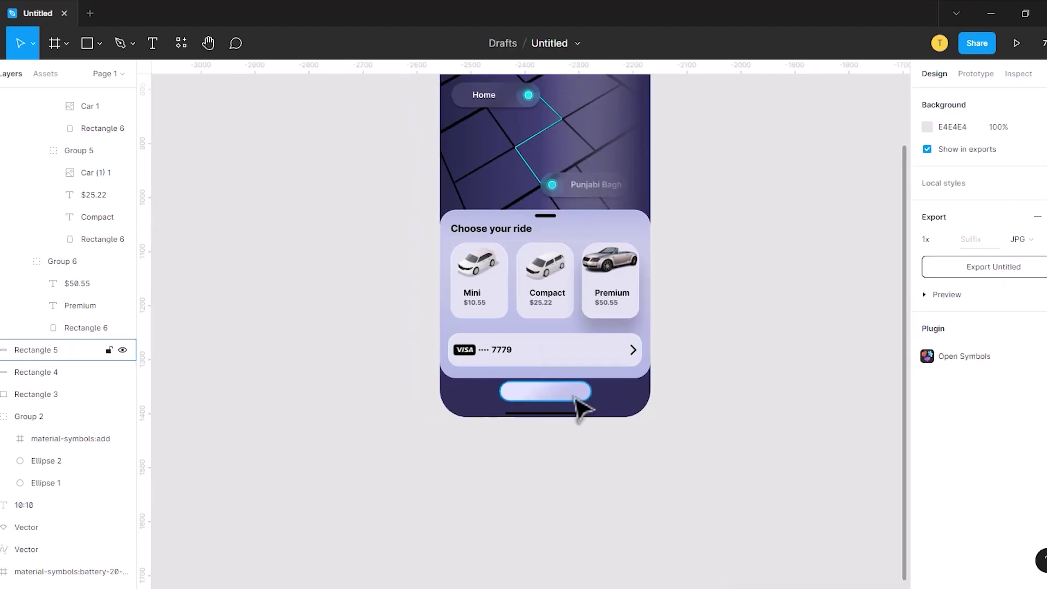
- Add a 'Book Now' text label centred inside the button
{"action": "scroll", "coordinate": [579, 405], "scroll_direction": "up", "scroll_amount": 5}
{"action": "key", "text": "t"}
{"action": "left_click", "coordinate": [472, 390]}
{"action": "type", "text": "Book Now"}
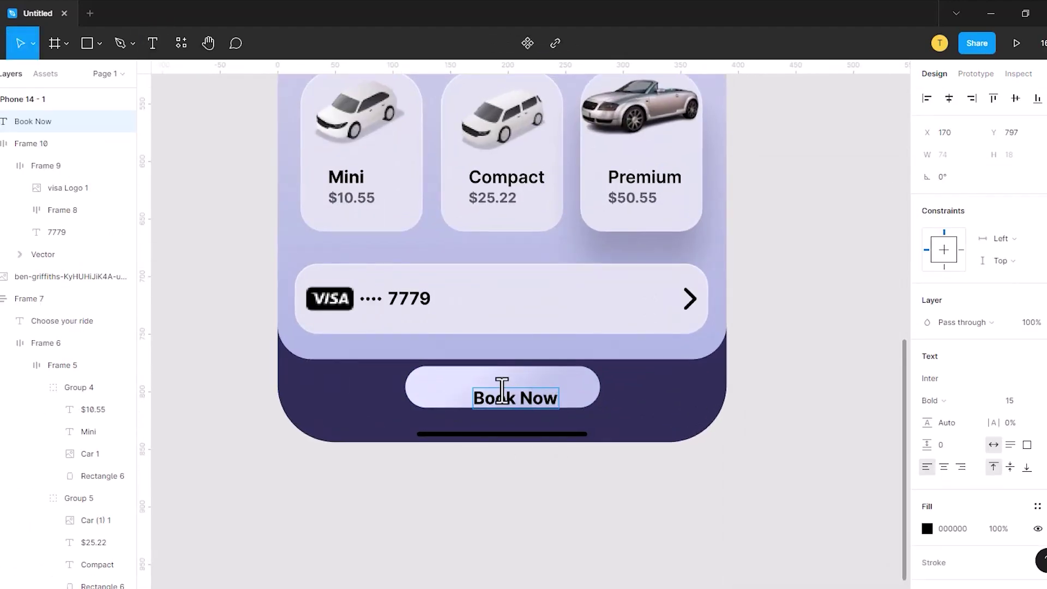
{"action": "mouse_move", "coordinate": [506, 408]}
{"action": "left_mouse_down"}
{"action": "mouse_move", "coordinate": [501, 397]}
{"action": "mouse_move", "coordinate": [537, 398]}
{"action": "left_mouse_up"}
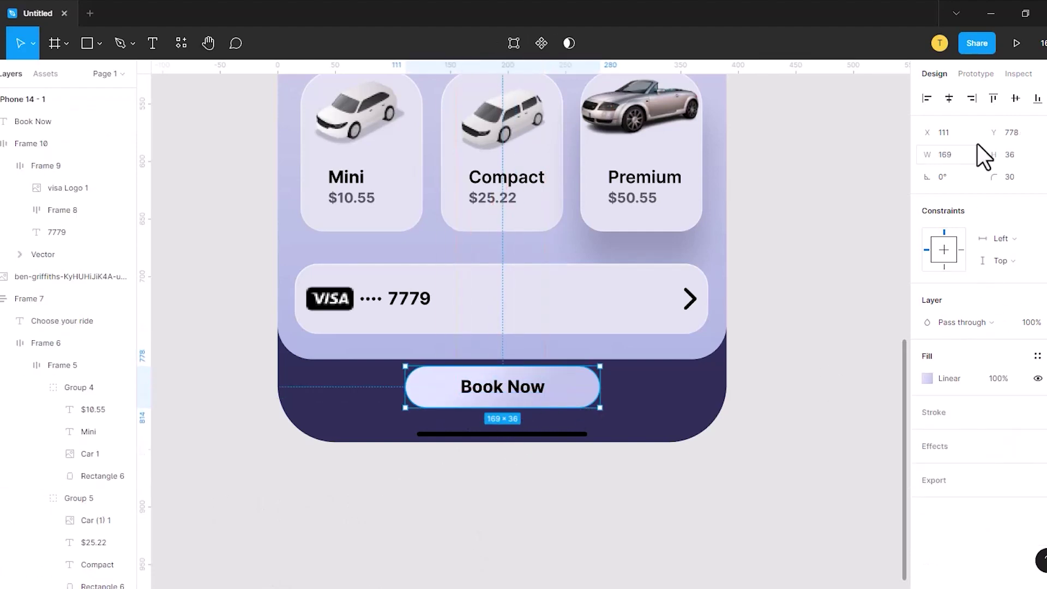
{"action": "left_click", "coordinate": [538, 491]}
{"action": "scroll", "coordinate": [550, 502], "scroll_direction": "up", "scroll_amount": 3}
{"action": "scroll", "coordinate": [466, 354], "scroll_direction": "down", "scroll_amount": 3}
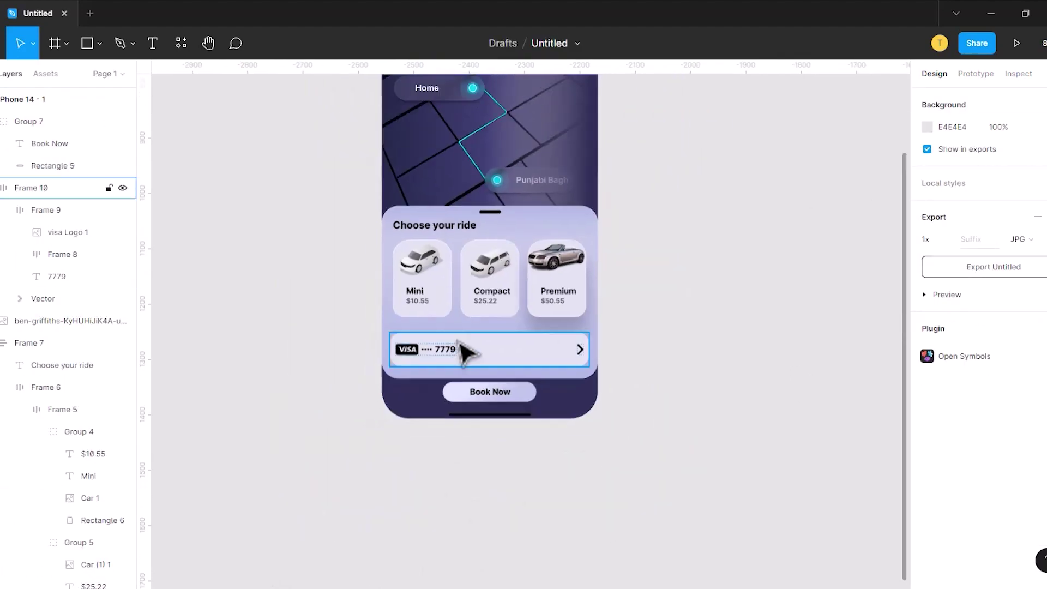
{"action": "scroll", "coordinate": [462, 353], "scroll_direction": "up", "scroll_amount": 3}
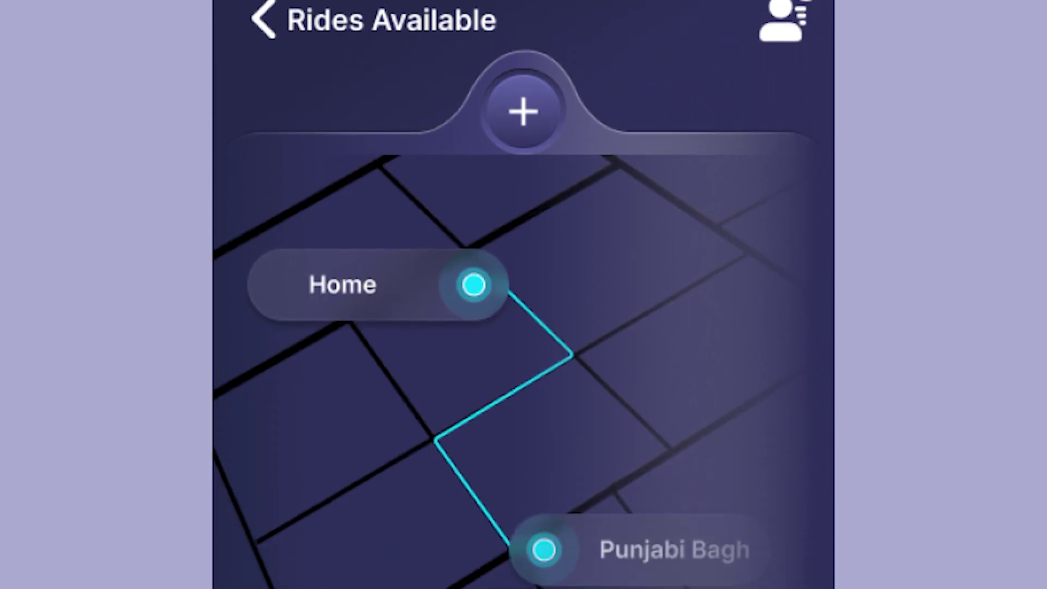